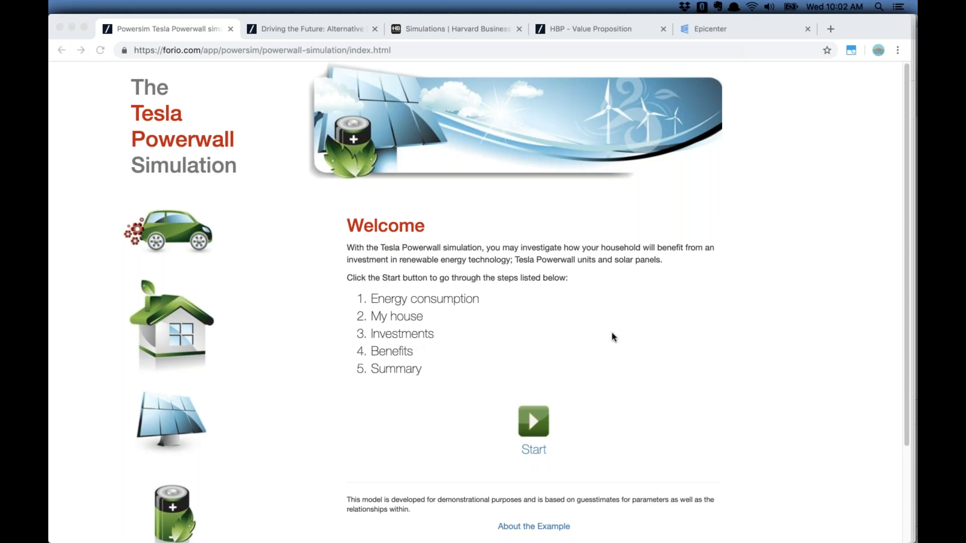
# Start the simulation and exclude electric car charging from household consumption
pyautogui.click(560, 395)
pyautogui.click(536, 426)
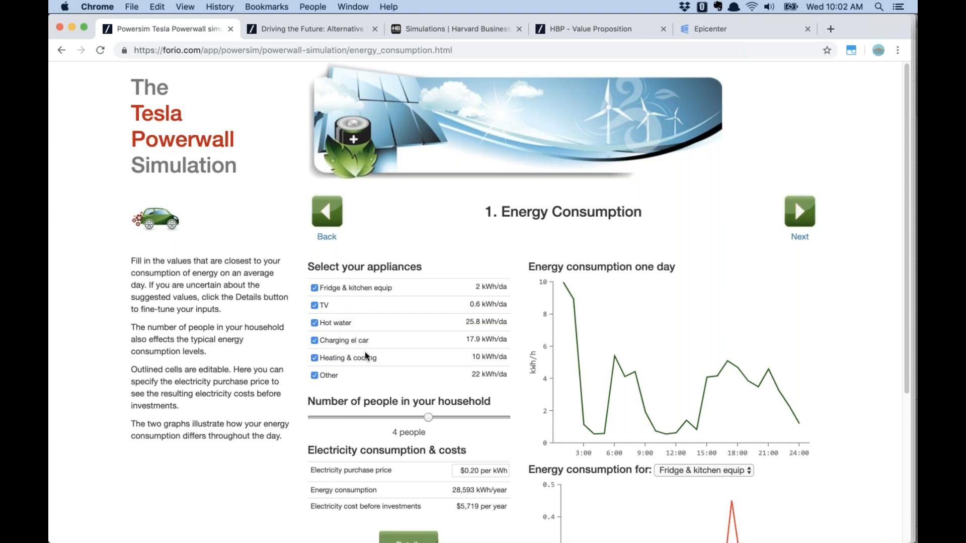
pyautogui.click(314, 340)
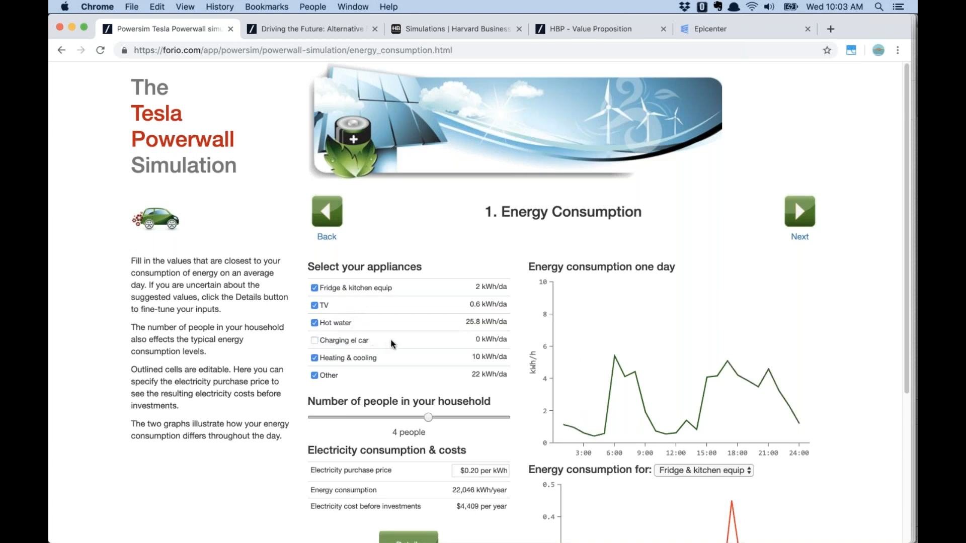
pyautogui.click(315, 341)
pyautogui.click(314, 340)
# Set the household to 4 people and open the energy consumption details
pyautogui.scroll(-3, 388, 357)
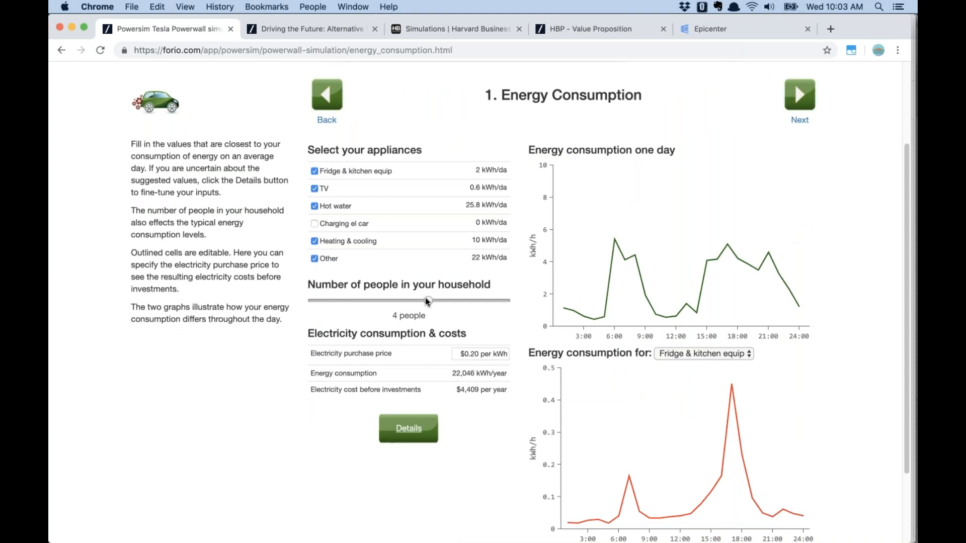
pyautogui.click(452, 301)
pyautogui.moveTo(467, 300); pyautogui.dragTo(434, 300)
pyautogui.click(408, 430)
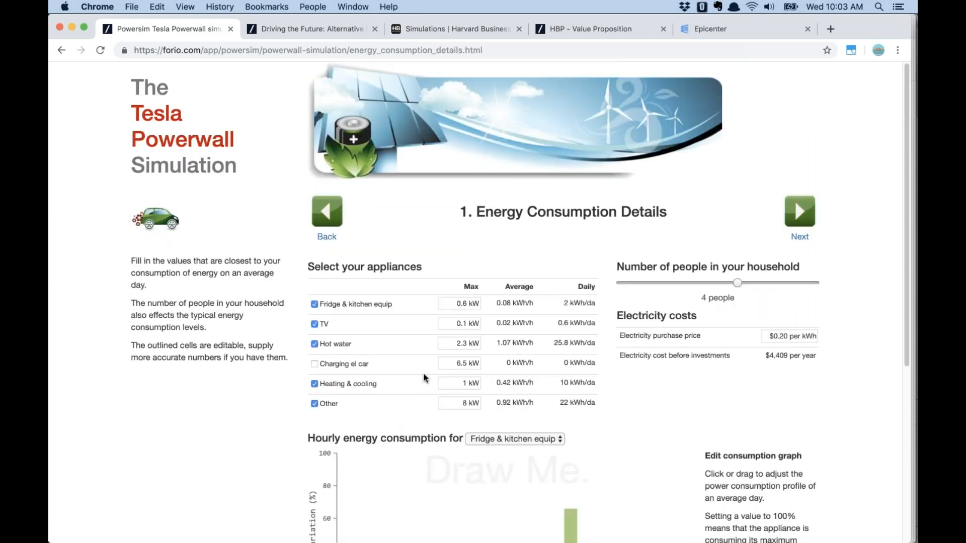
# Show the TV's hourly energy consumption chart
pyautogui.scroll(-5, 425, 377)
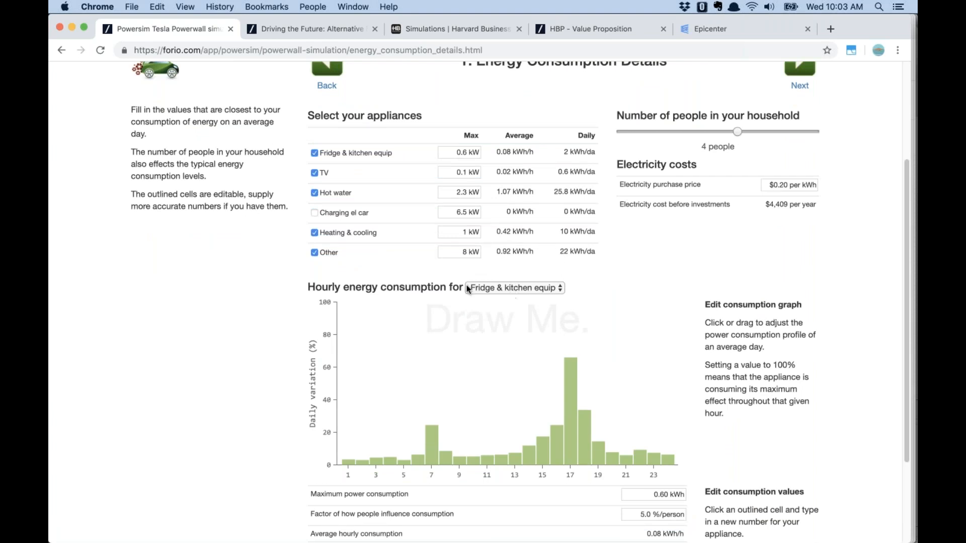
pyautogui.click(520, 289)
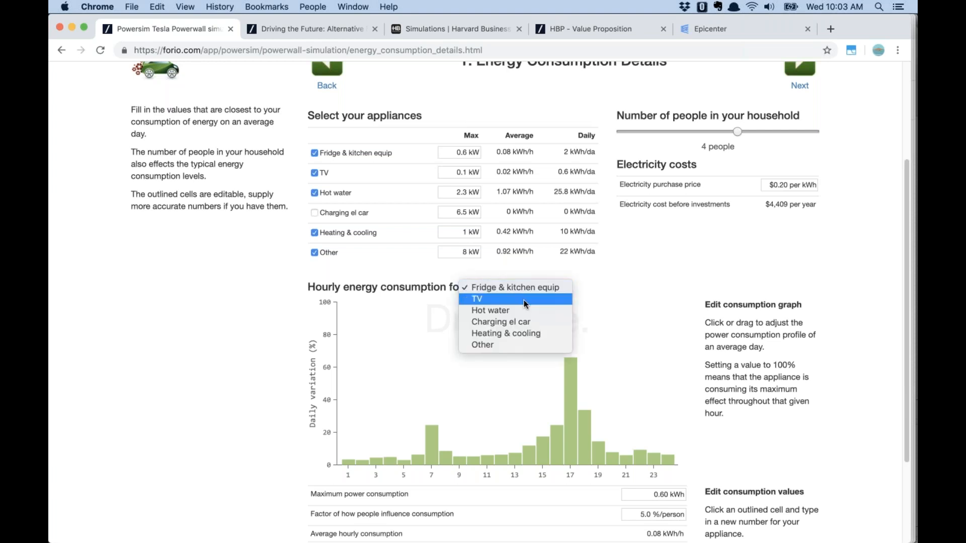
pyautogui.click(524, 300)
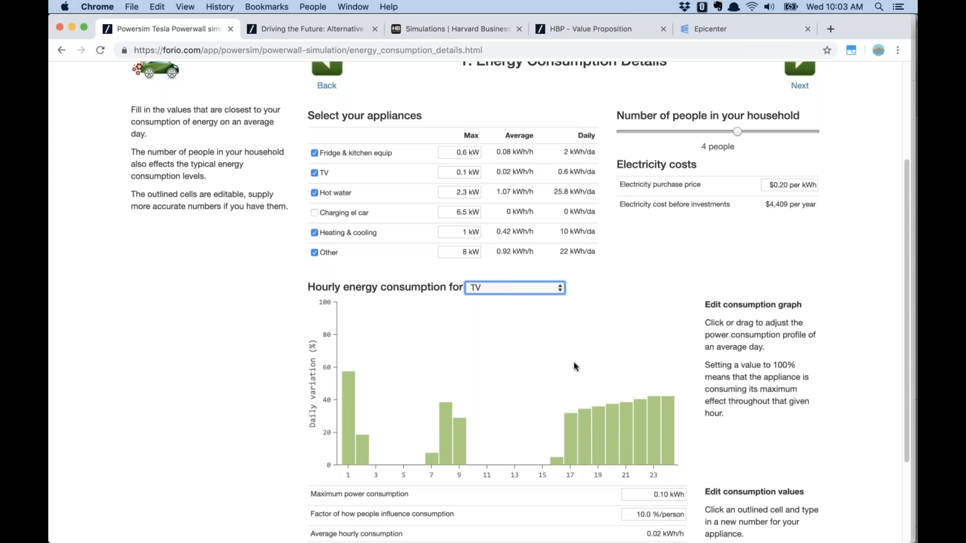
# Raise TV use for evening hours 16–21, cut hour 1 to about 20%, and continue to My House
pyautogui.moveTo(570, 406)
pyautogui.mouseDown()
pyautogui.moveTo(669, 451)
pyautogui.moveTo(568, 424)
pyautogui.mouseUp()
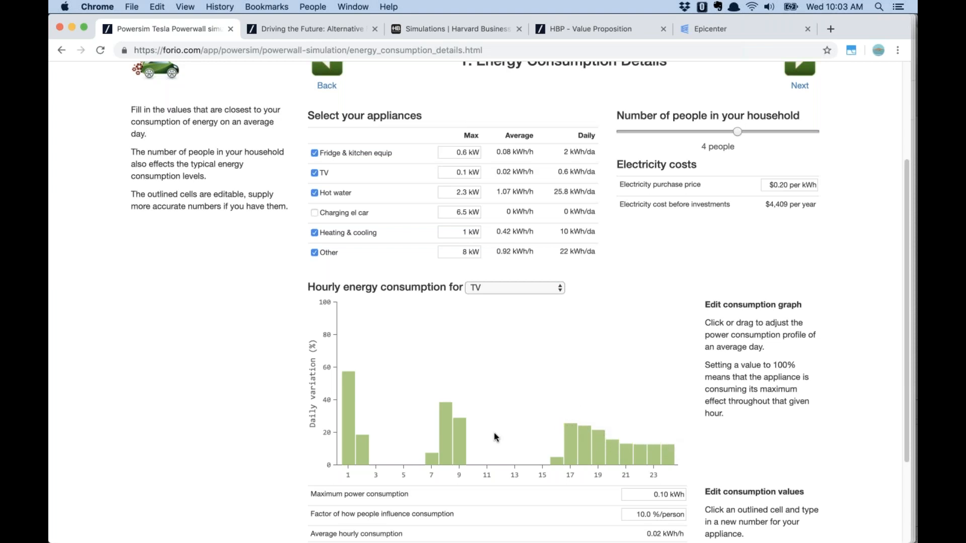
pyautogui.moveTo(435, 443); pyautogui.dragTo(480, 447)
pyautogui.moveTo(563, 413)
pyautogui.mouseDown()
pyautogui.moveTo(627, 385)
pyautogui.moveTo(663, 384)
pyautogui.mouseUp()
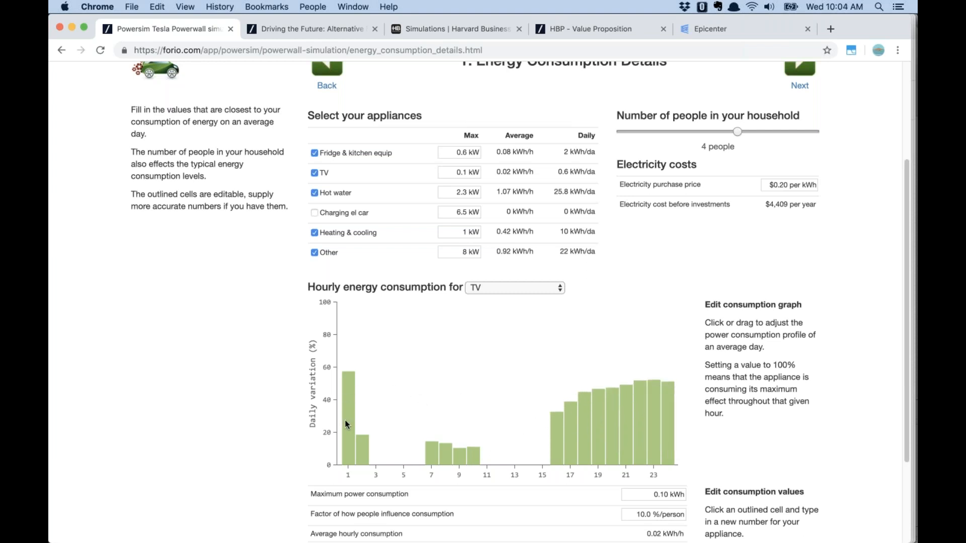
pyautogui.click(346, 434)
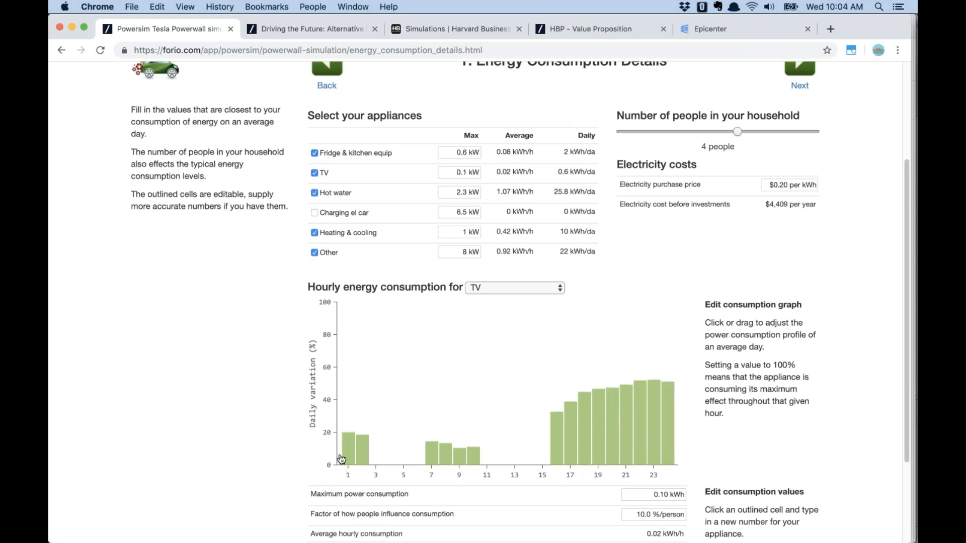
pyautogui.scroll(2, 618, 328)
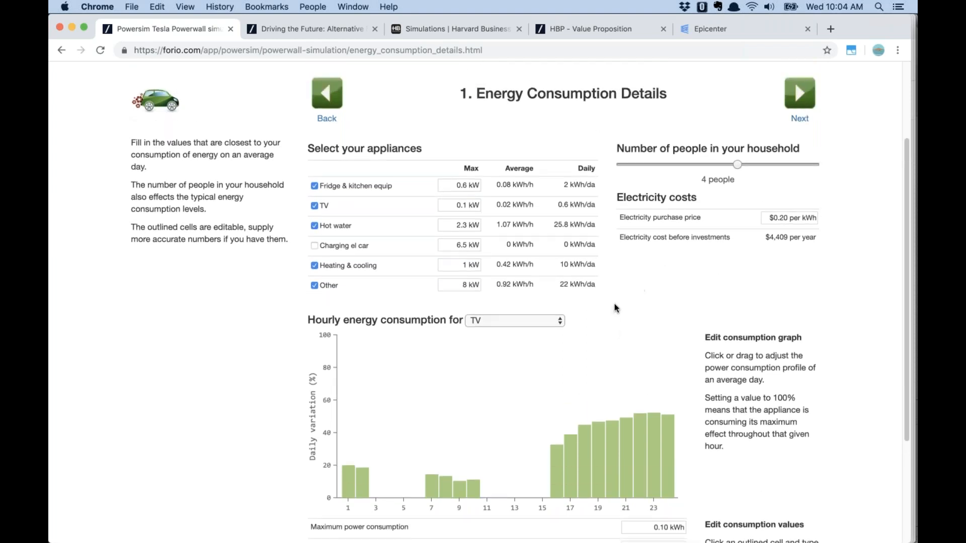
pyautogui.click(798, 96)
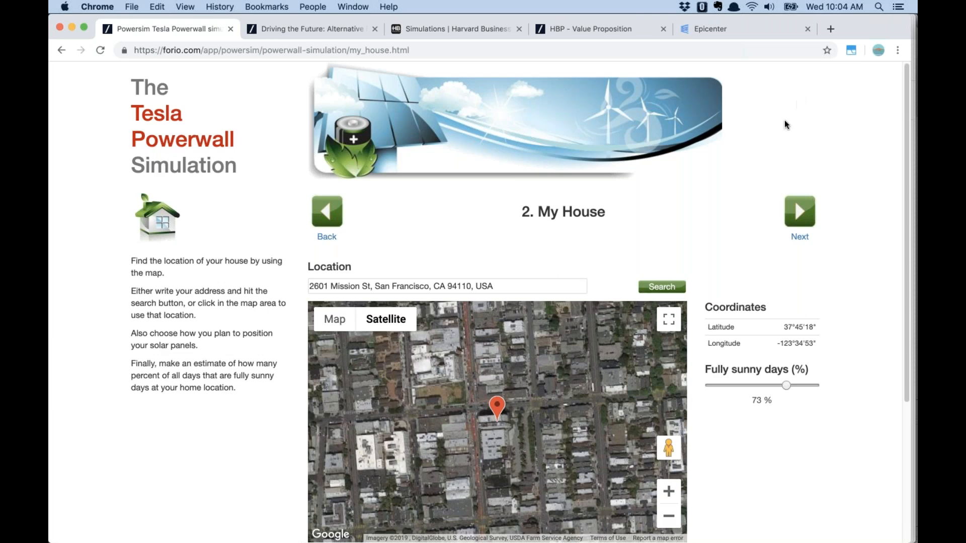
# Replace the house location with a suggested San Francisco address, updating coordinates to 37°47'15", -123°35'5"
pyautogui.tripleClick(517, 286)
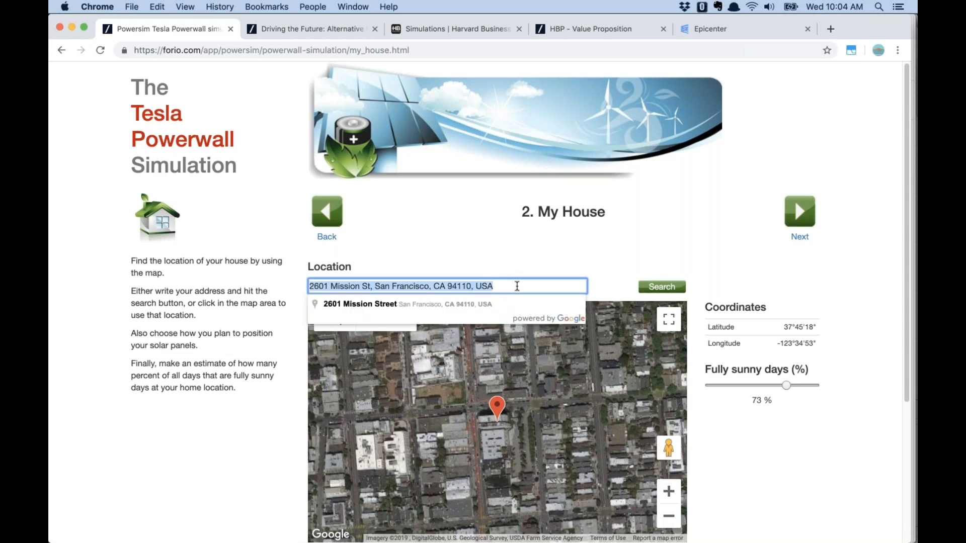
pyautogui.press('BackSpace')
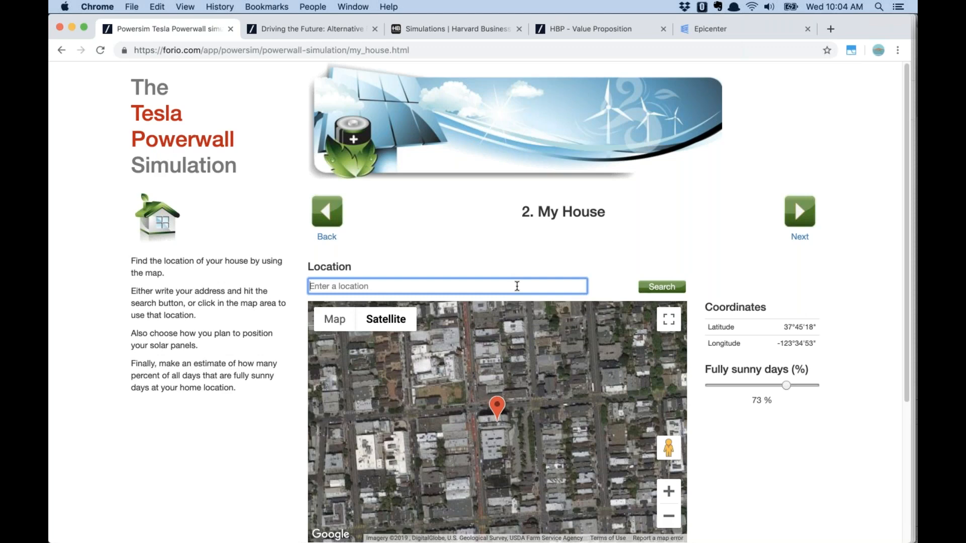
pyautogui.write('800')
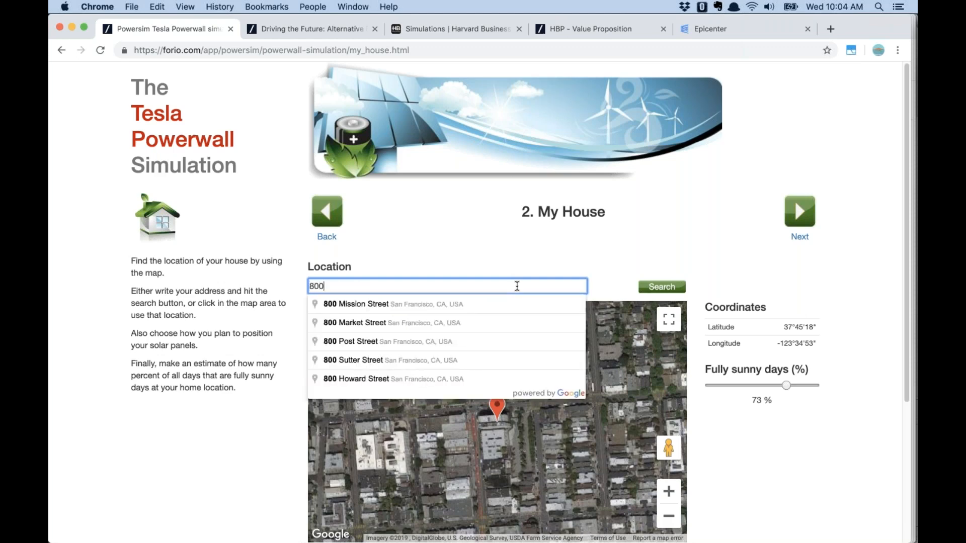
pyautogui.click(423, 342)
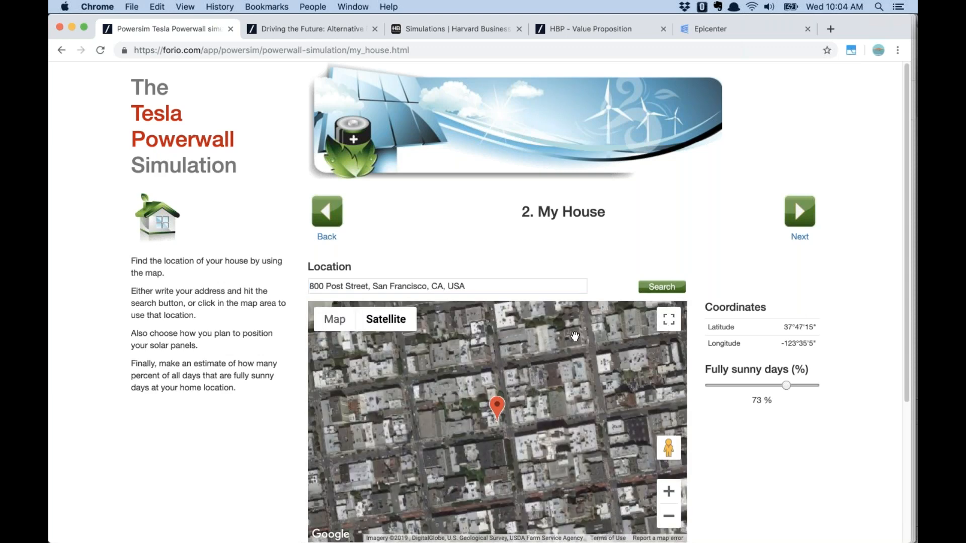
pyautogui.click(665, 289)
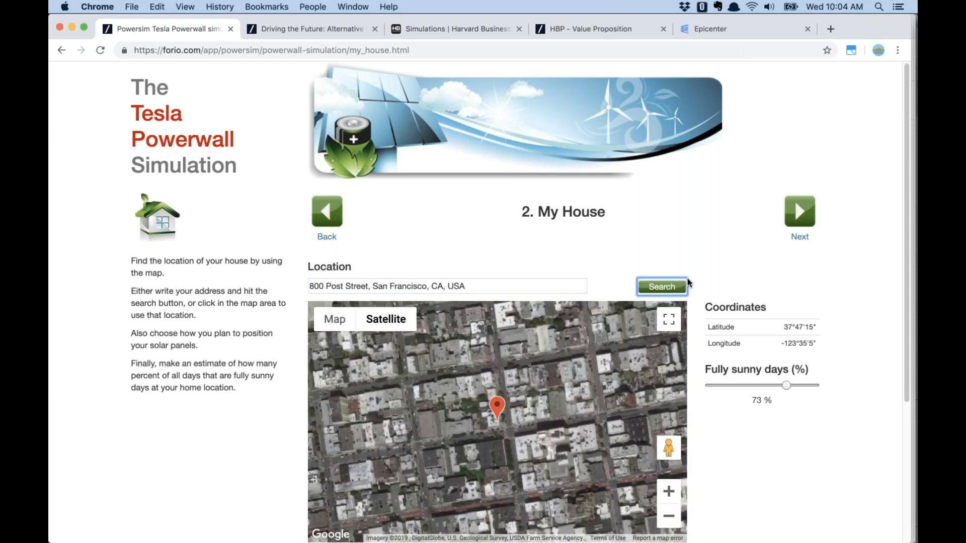
# Zoom the satellite map in twice on the pinned building, reframe it, and go to Investments
pyautogui.scroll(-1, 579, 362)
pyautogui.click(669, 463)
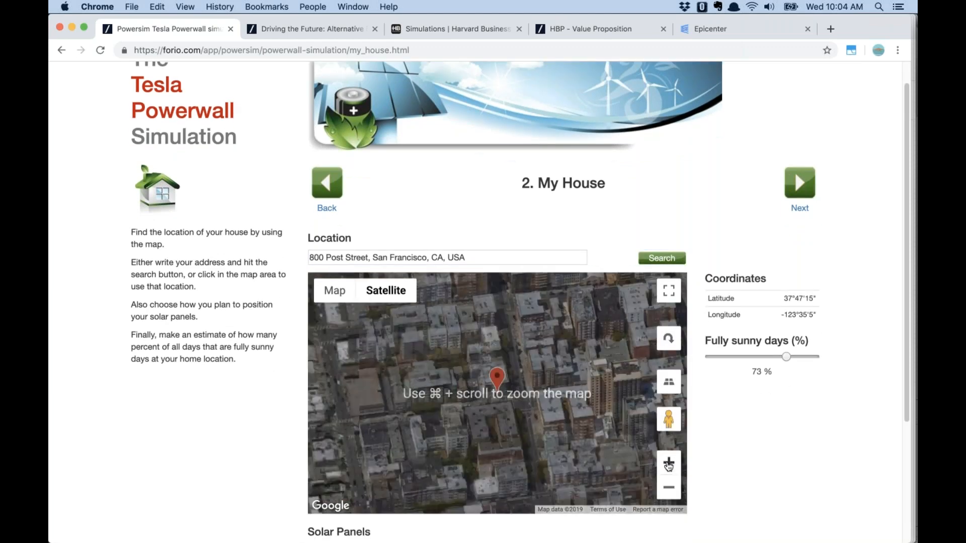
pyautogui.click(669, 463)
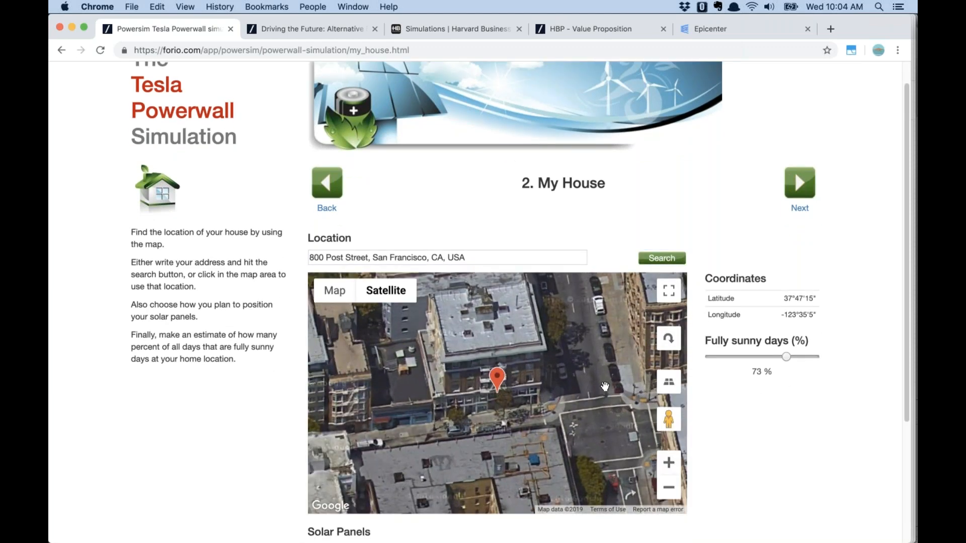
pyautogui.moveTo(576, 347); pyautogui.dragTo(574, 390)
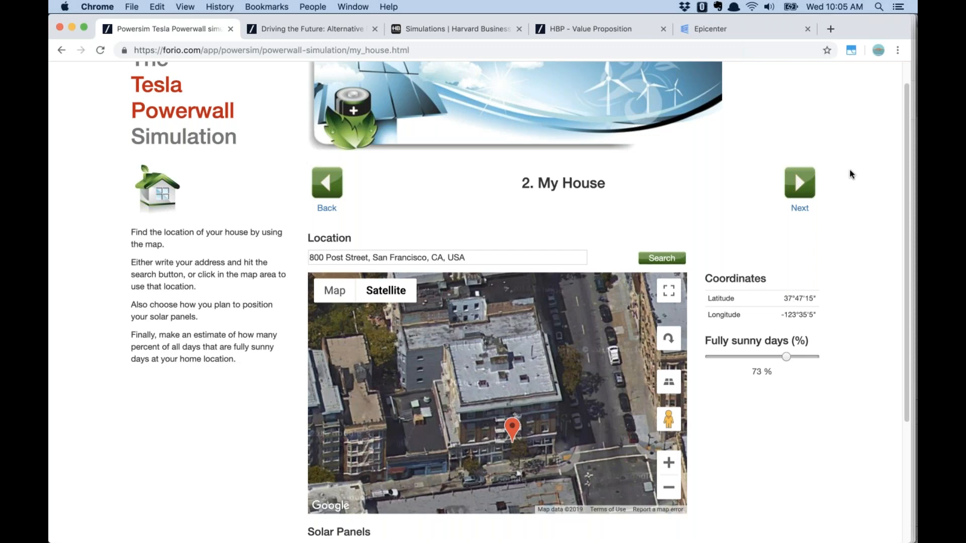
pyautogui.click(801, 183)
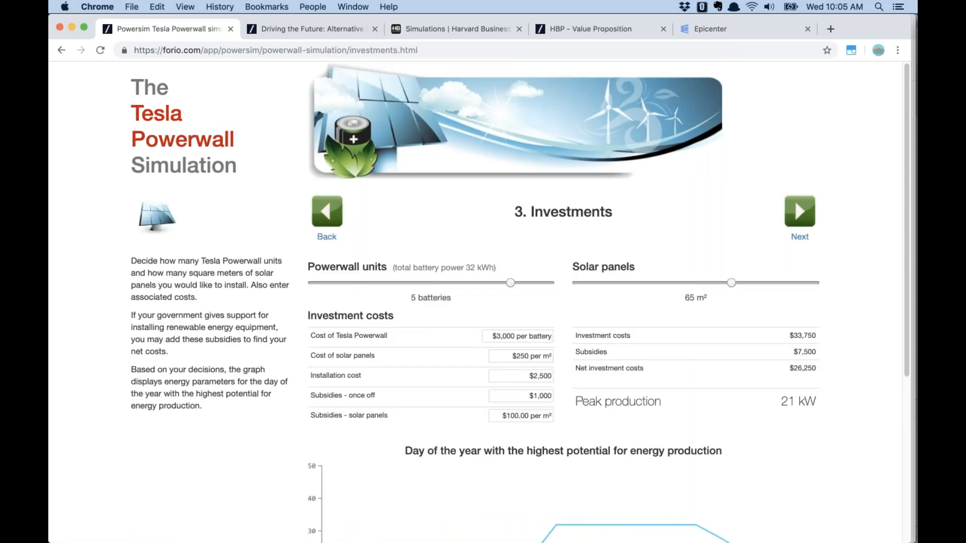
# Drop the Powerwall units to 2 batteries, then settle on 4, giving $23,250 net investment costs
pyautogui.scroll(-2, 640, 242)
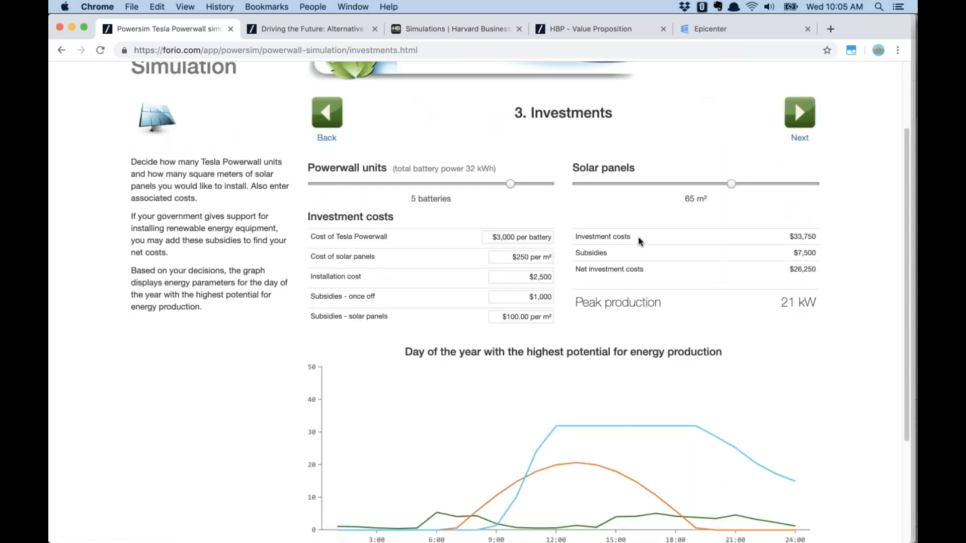
pyautogui.scroll(-1, 640, 241)
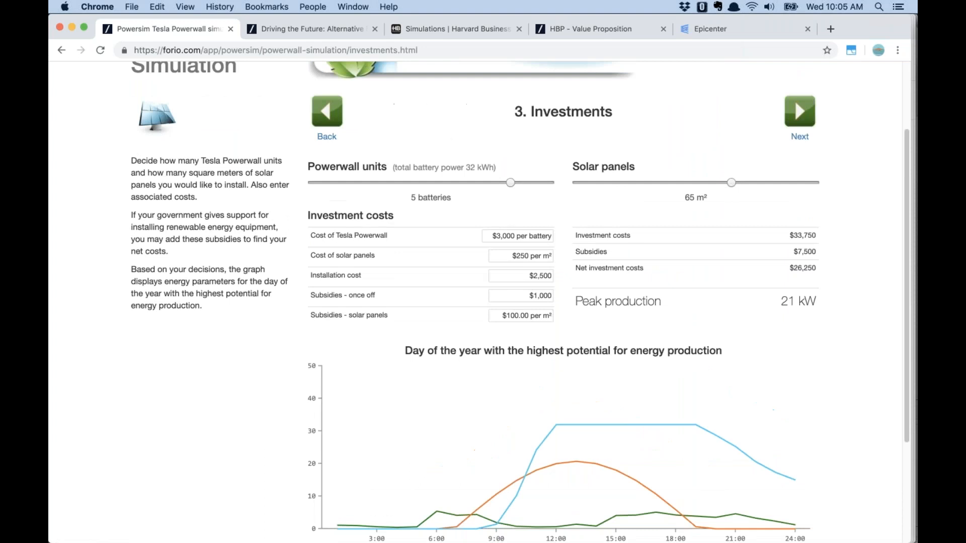
pyautogui.scroll(-3, 627, 245)
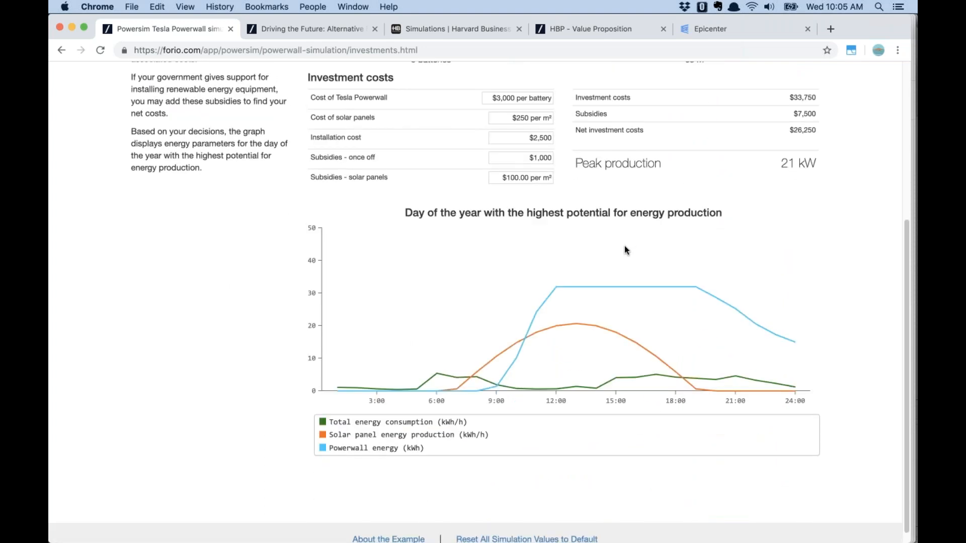
pyautogui.scroll(1, 576, 262)
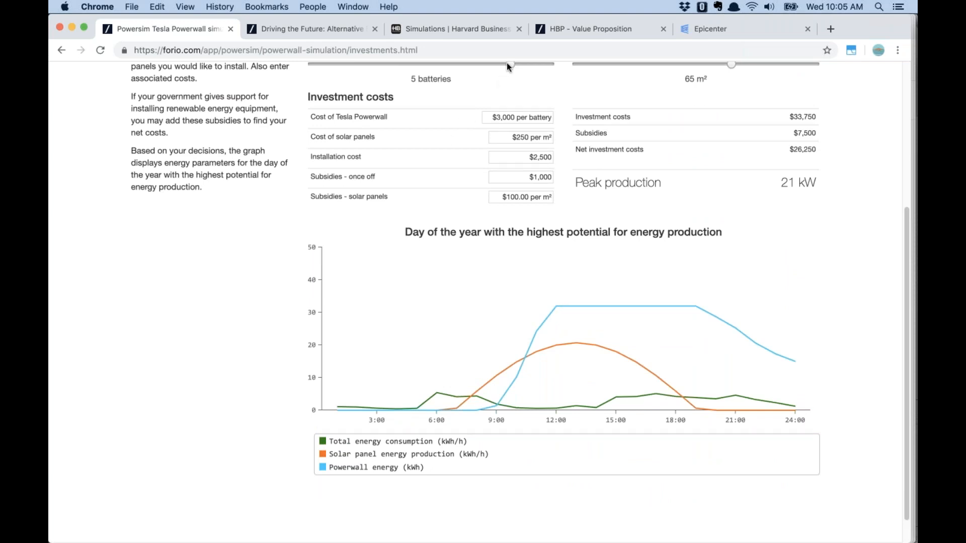
pyautogui.moveTo(509, 62); pyautogui.dragTo(375, 70)
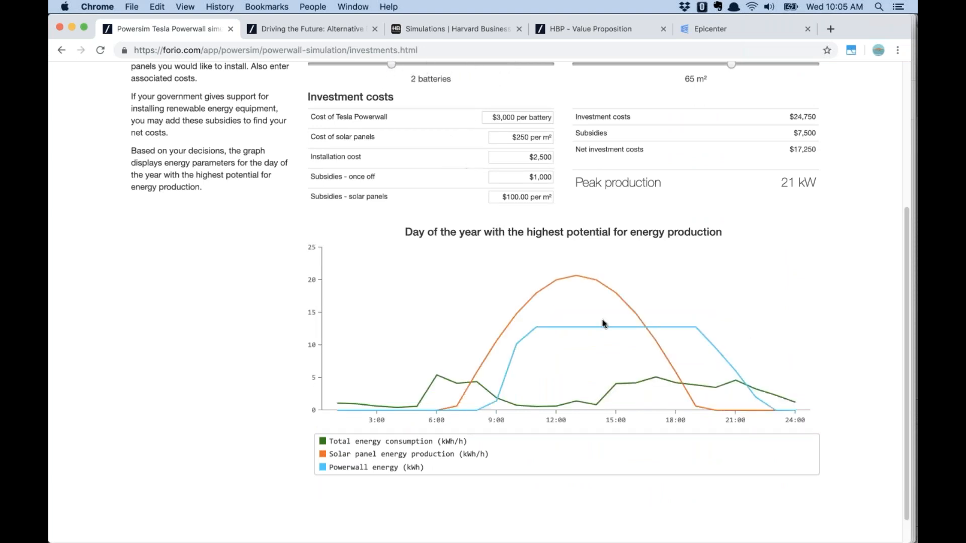
pyautogui.moveTo(775, 409)
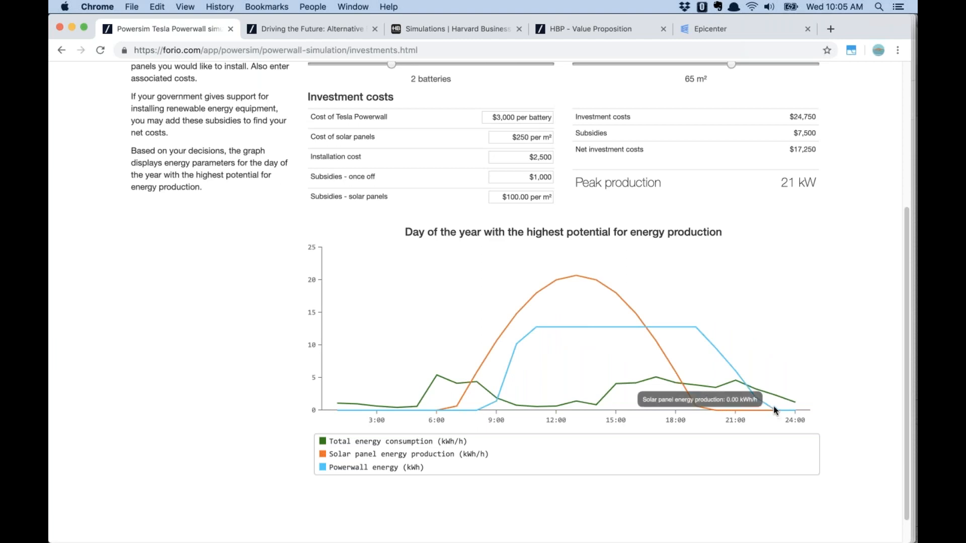
pyautogui.moveTo(536, 329)
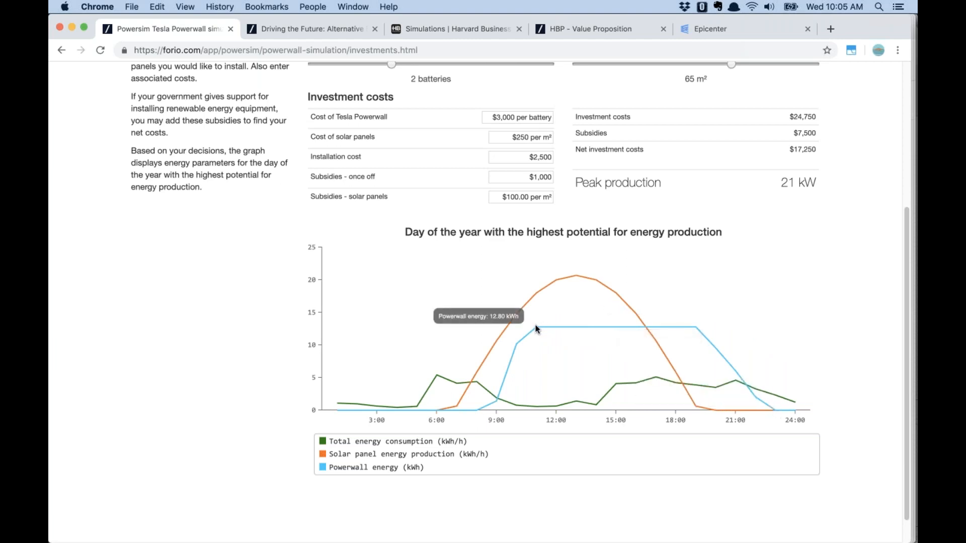
pyautogui.moveTo(566, 270)
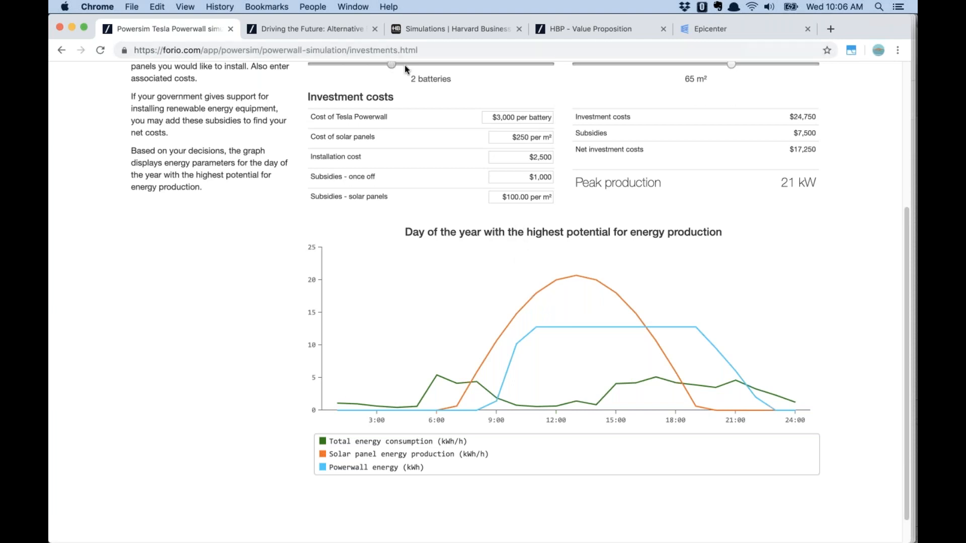
pyautogui.moveTo(422, 65); pyautogui.dragTo(458, 74)
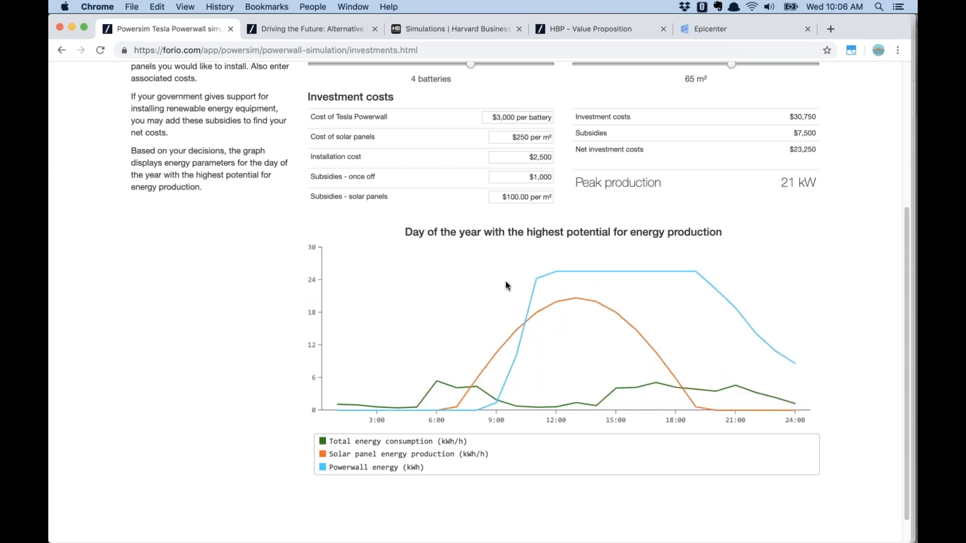
pyautogui.scroll(4, 506, 285)
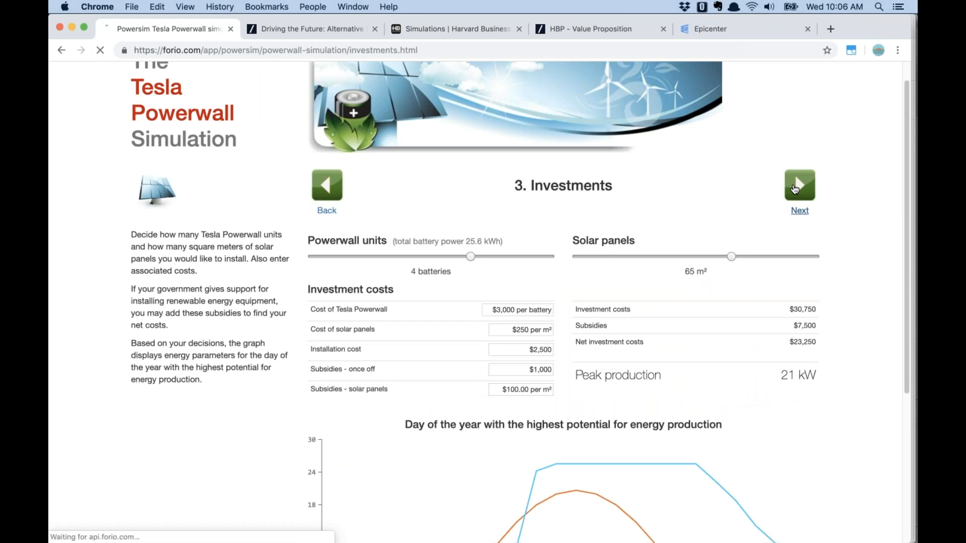
# On the Benefits page, view the sunniest and least sunny day energy charts
pyautogui.click(795, 189)
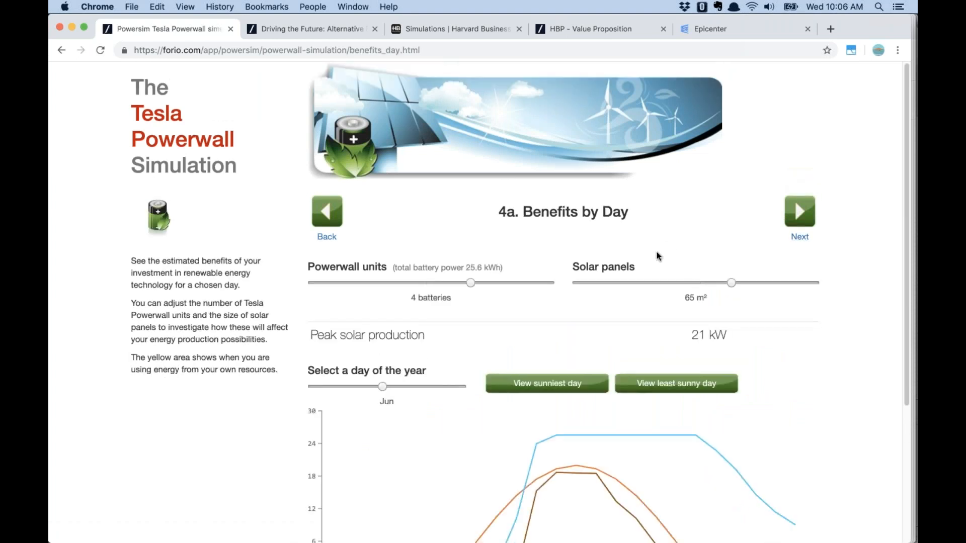
pyautogui.scroll(-3, 506, 360)
pyautogui.click(539, 310)
pyautogui.click(699, 311)
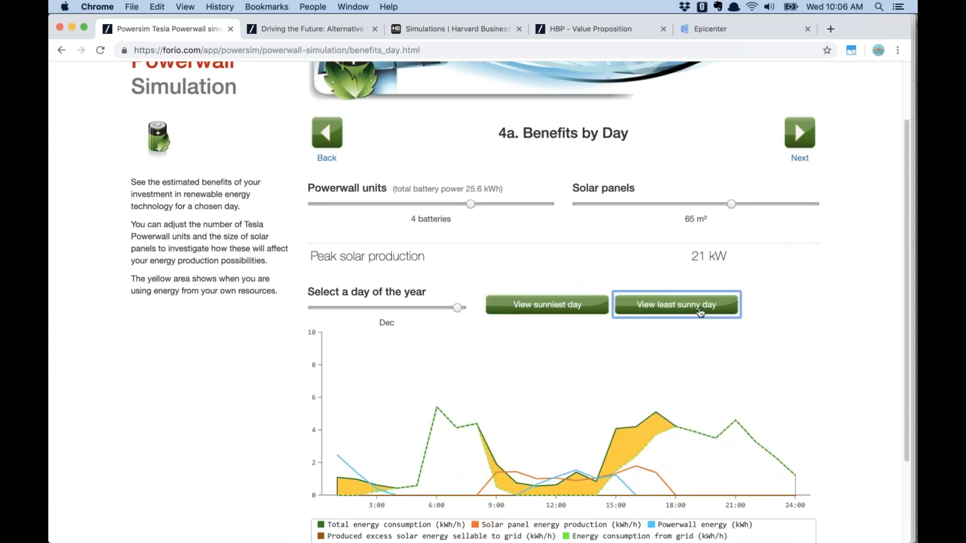
# Advance through Benefits by Year to the Summary of Benefit, showing a 6-year 9-month payback
pyautogui.click(796, 137)
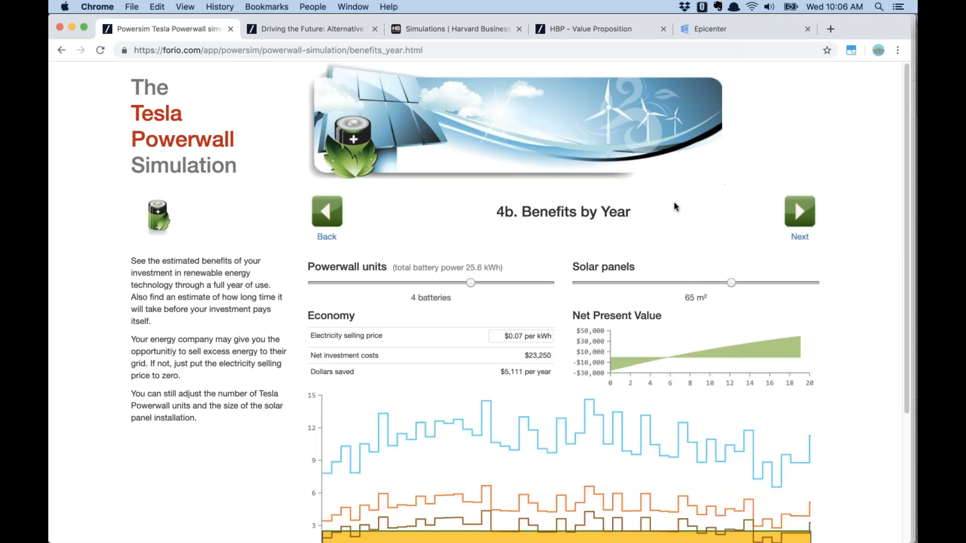
pyautogui.scroll(-5, 674, 206)
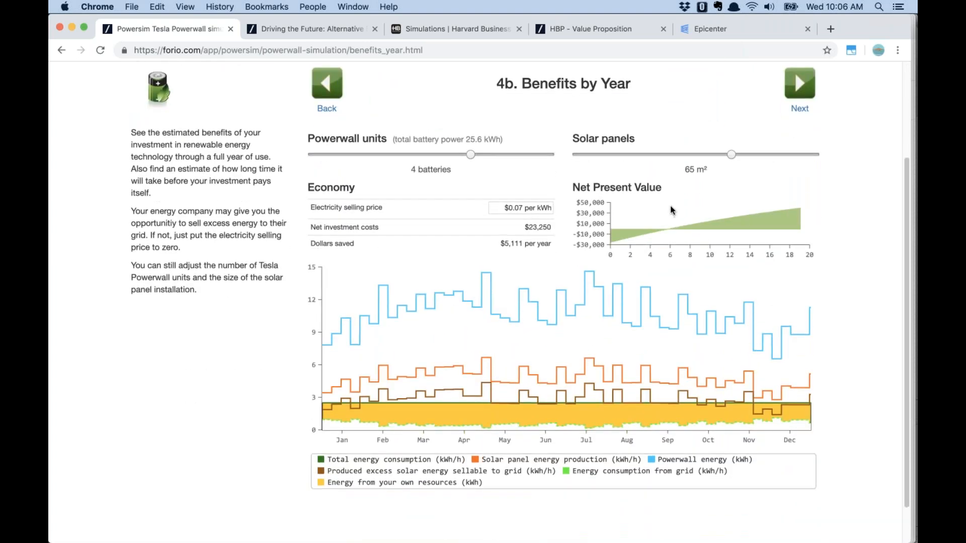
pyautogui.scroll(1, 672, 211)
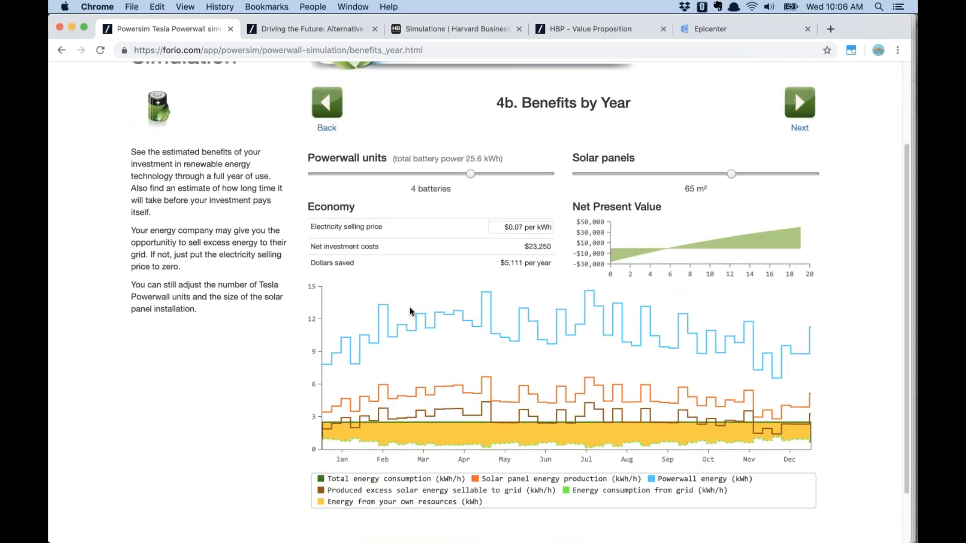
pyautogui.click(796, 106)
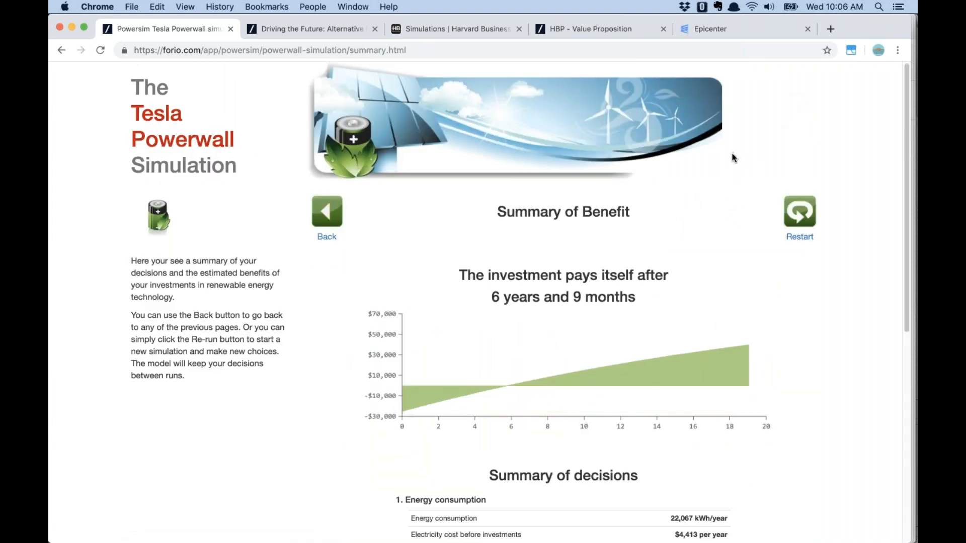
pyautogui.scroll(-8, 697, 256)
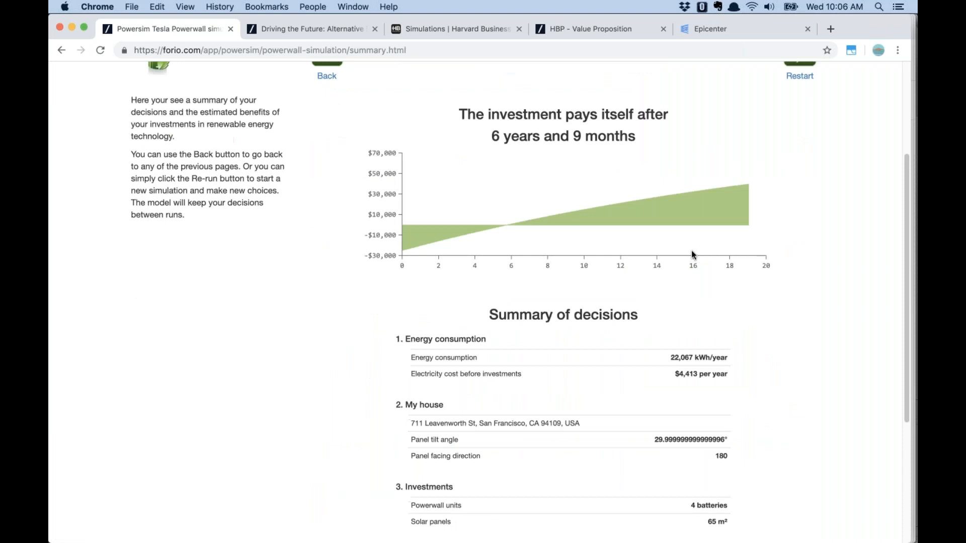
pyautogui.scroll(-10, 694, 259)
pyautogui.scroll(15, 695, 261)
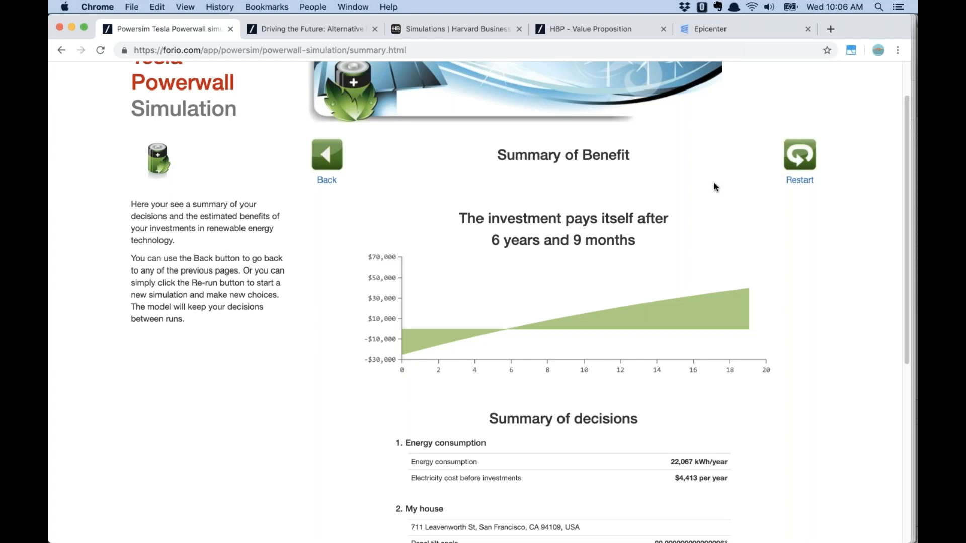
# In Driving the Future, play as an individual and start with the default scenario assumptions
pyautogui.click(300, 28)
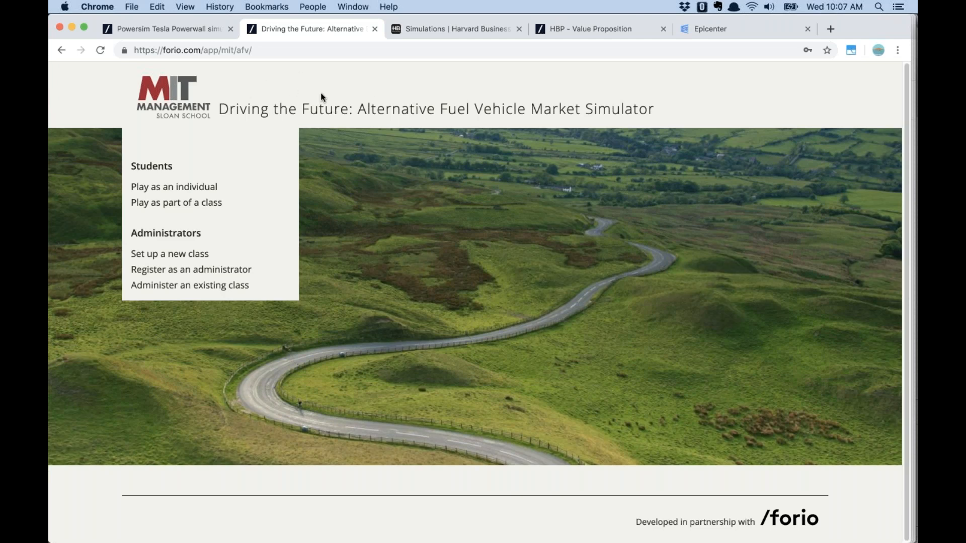
pyautogui.click(189, 193)
pyautogui.click(193, 211)
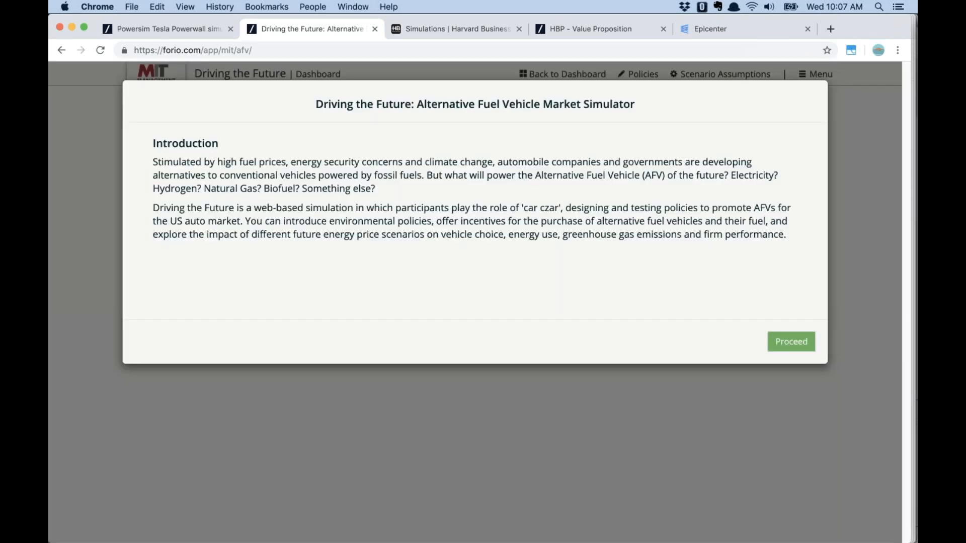
pyautogui.click(799, 345)
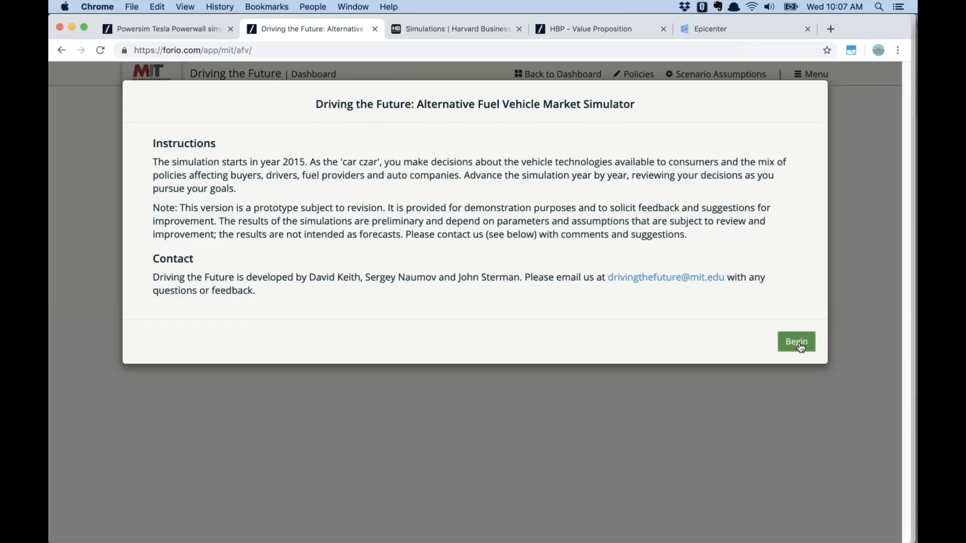
pyautogui.click(797, 343)
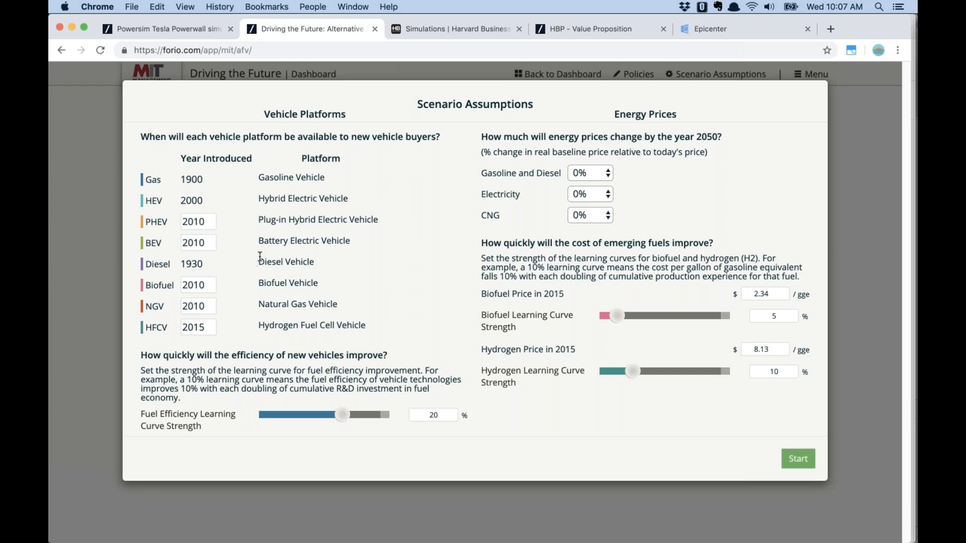
pyautogui.click(799, 459)
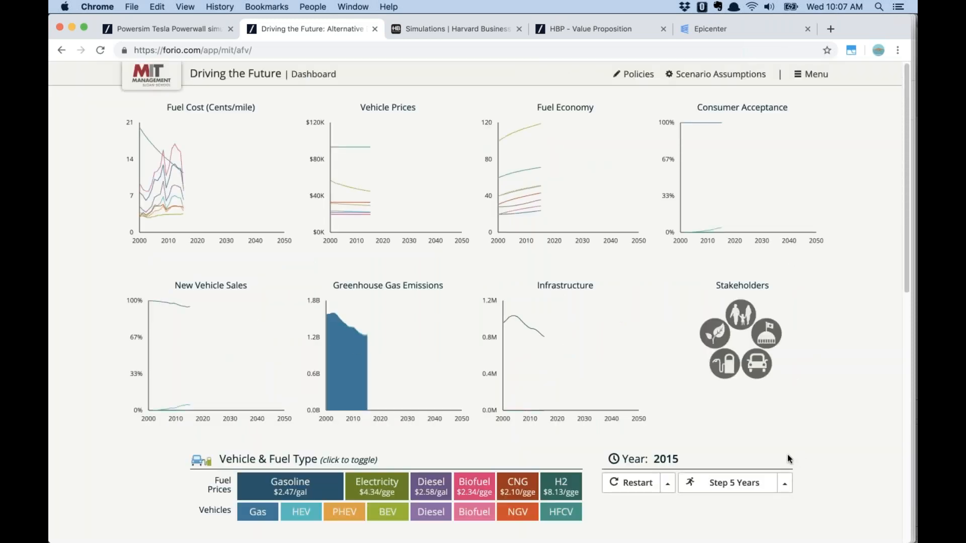
# Set tax incentives to $2500 for HEV and $3000 for PHEV and BEV
pyautogui.scroll(-3, 778, 462)
pyautogui.scroll(-10, 763, 466)
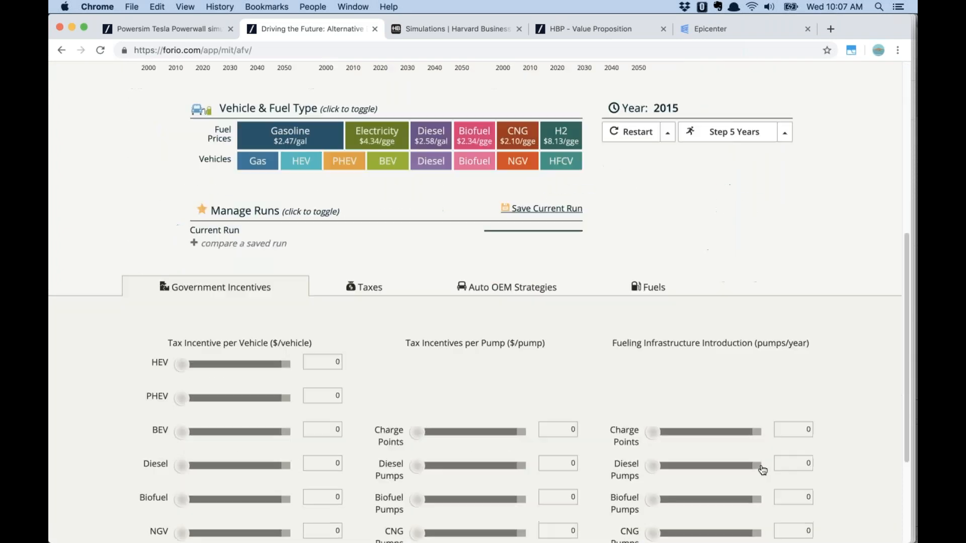
pyautogui.moveTo(184, 262); pyautogui.dragTo(238, 271)
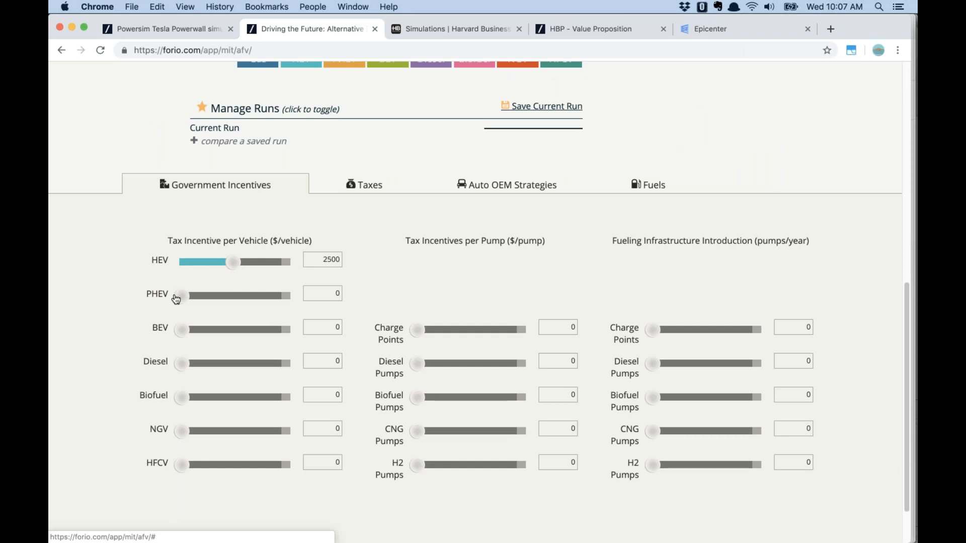
pyautogui.moveTo(181, 296); pyautogui.dragTo(243, 297)
pyautogui.moveTo(183, 330); pyautogui.dragTo(242, 326)
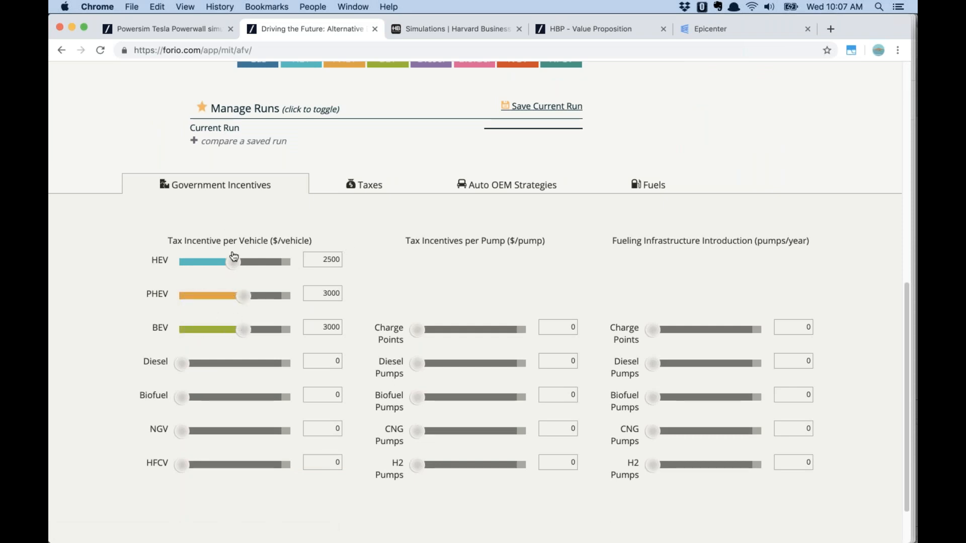
# Review the Taxes and Auto OEM tabs, then step the simulation through to 2050
pyautogui.click(368, 189)
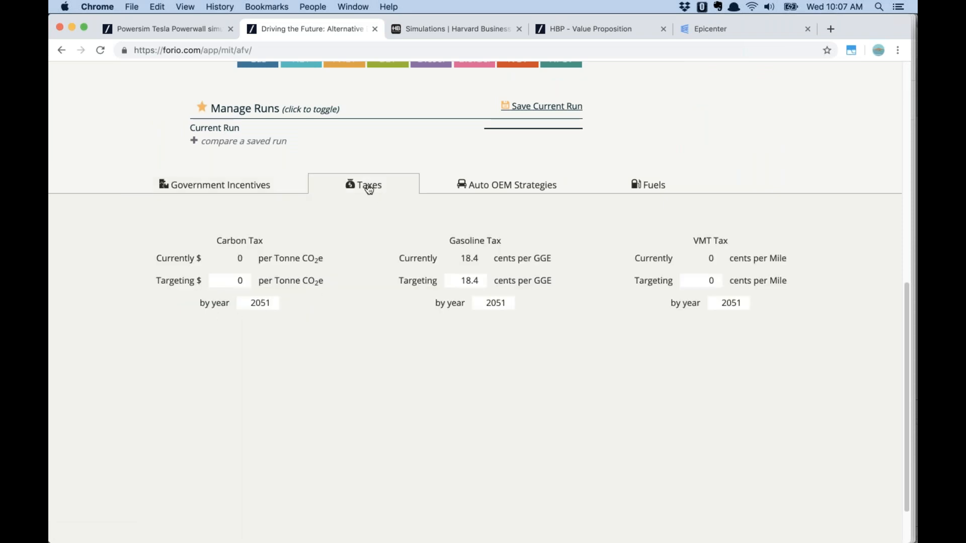
pyautogui.click(495, 188)
pyautogui.scroll(7, 553, 217)
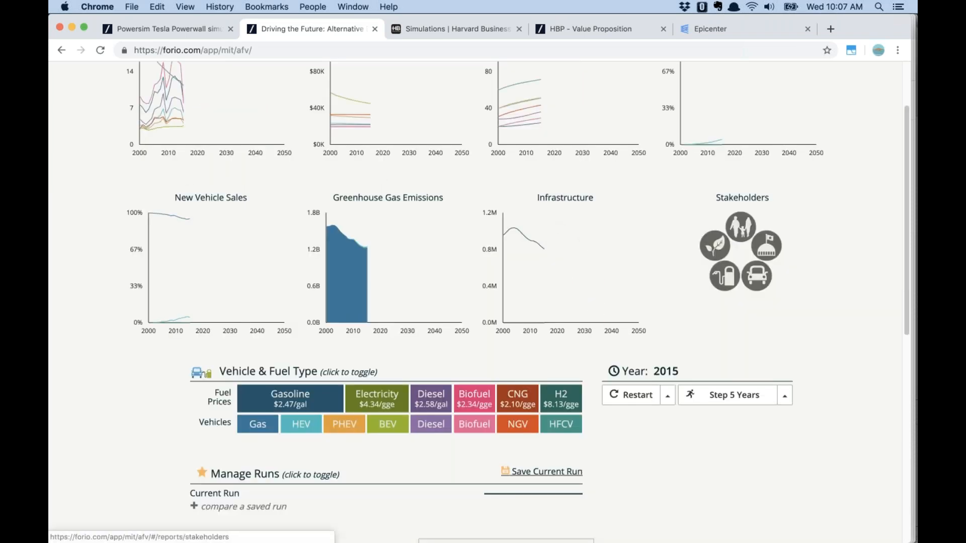
pyautogui.click(787, 397)
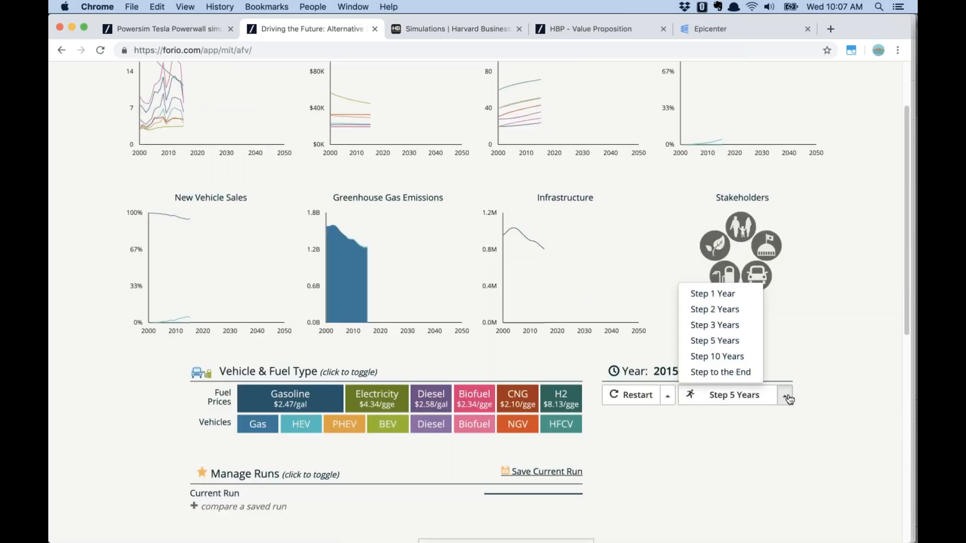
pyautogui.click(750, 373)
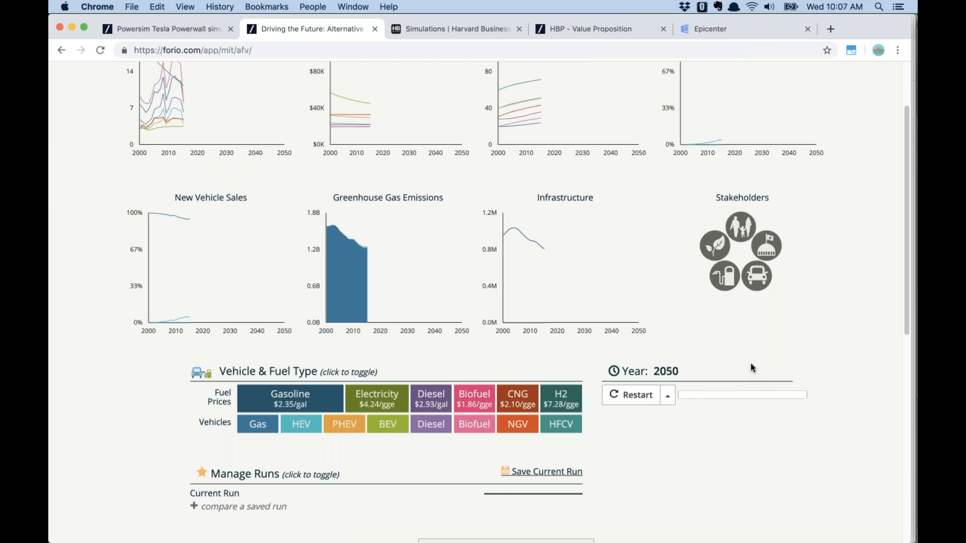
pyautogui.scroll(2, 746, 362)
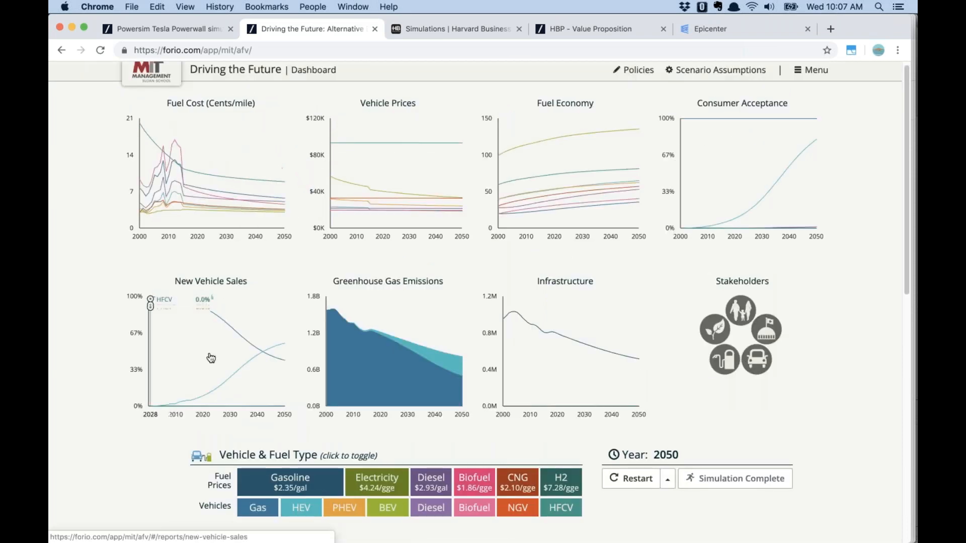
# Open and review the New Vehicle Sales report for the finished run
pyautogui.click(193, 342)
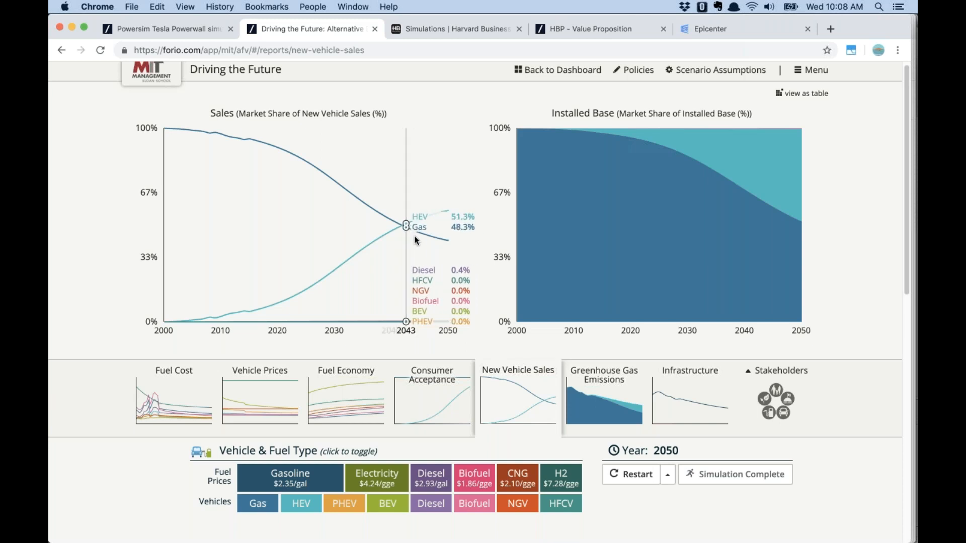
pyautogui.scroll(-5, 513, 351)
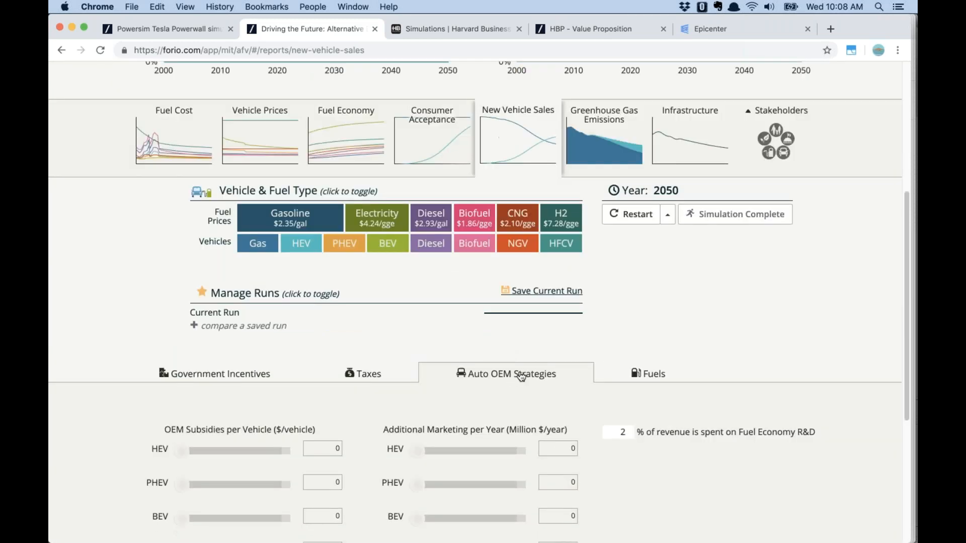
pyautogui.scroll(-4, 521, 376)
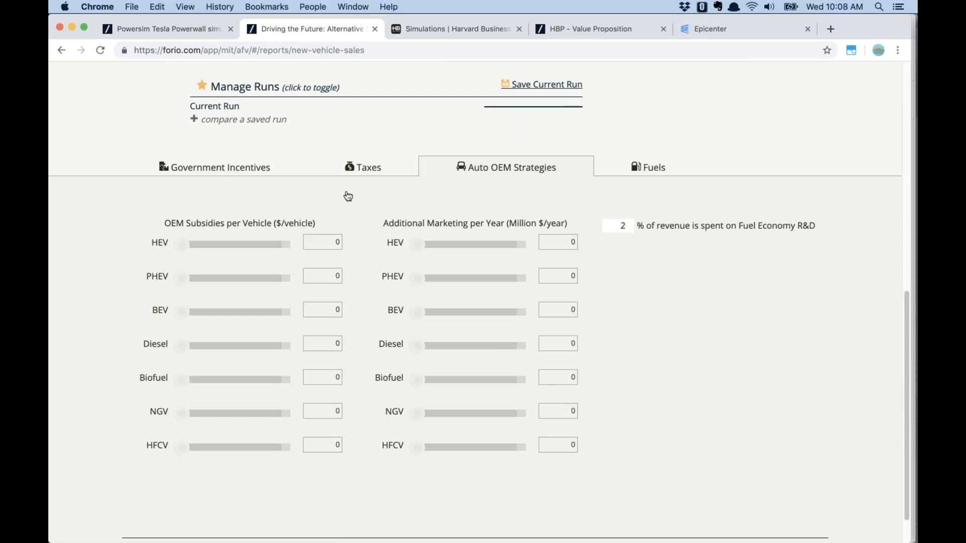
# Return to the dashboard and restart the simulation from 2015
pyautogui.click(227, 174)
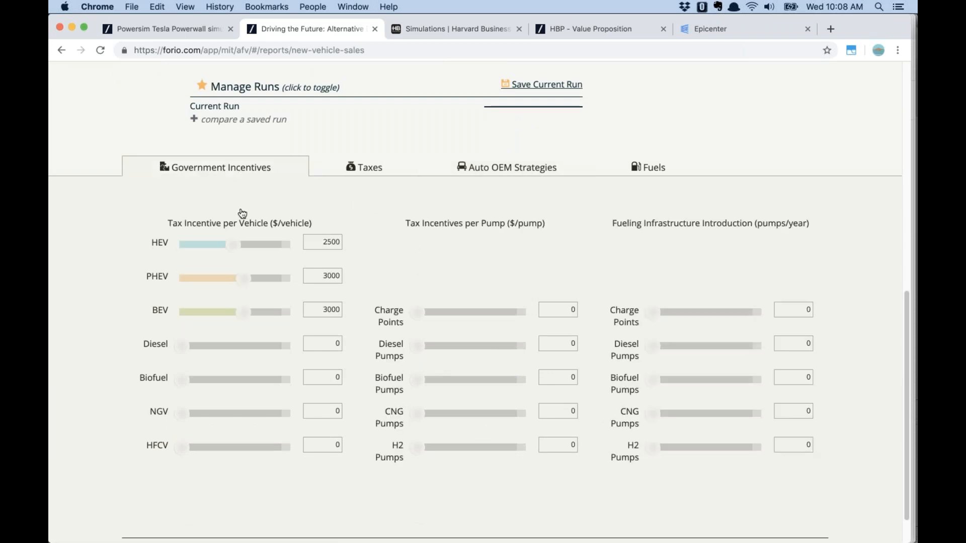
pyautogui.click(235, 245)
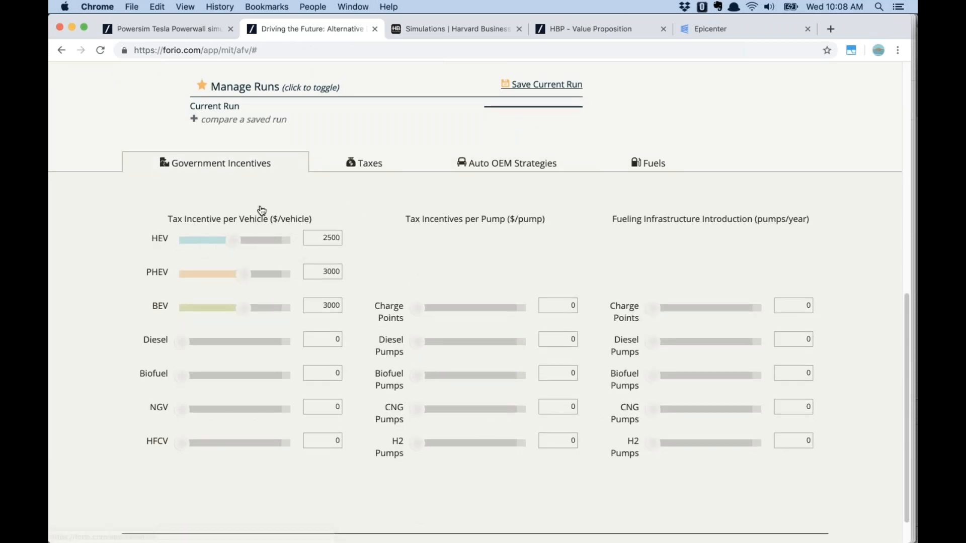
pyautogui.scroll(9, 656, 324)
pyautogui.scroll(-1, 727, 449)
pyautogui.click(629, 460)
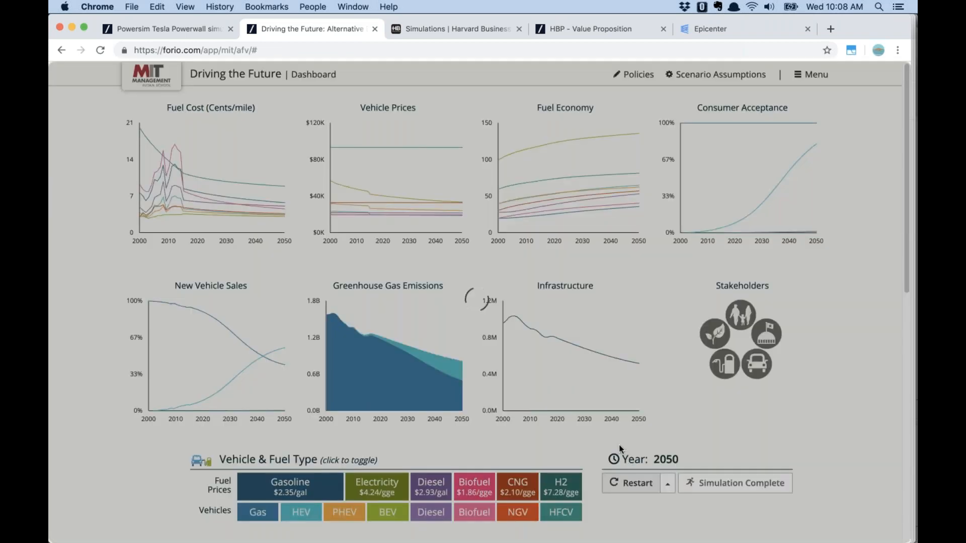
# Lower the HEV, PHEV and BEV tax incentives to $1500 each
pyautogui.scroll(-8, 445, 388)
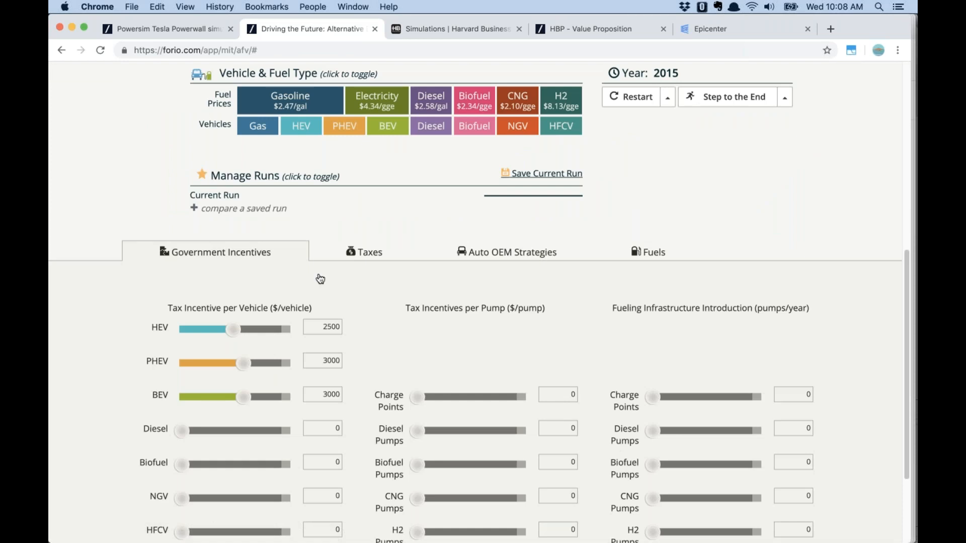
pyautogui.moveTo(233, 330); pyautogui.dragTo(212, 330)
pyautogui.moveTo(243, 363); pyautogui.dragTo(209, 369)
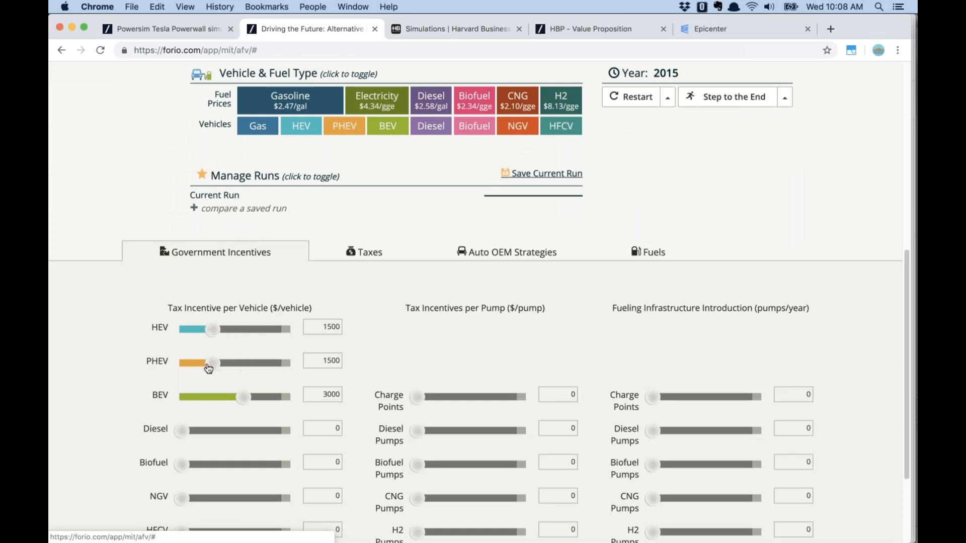
pyautogui.moveTo(244, 400); pyautogui.dragTo(213, 399)
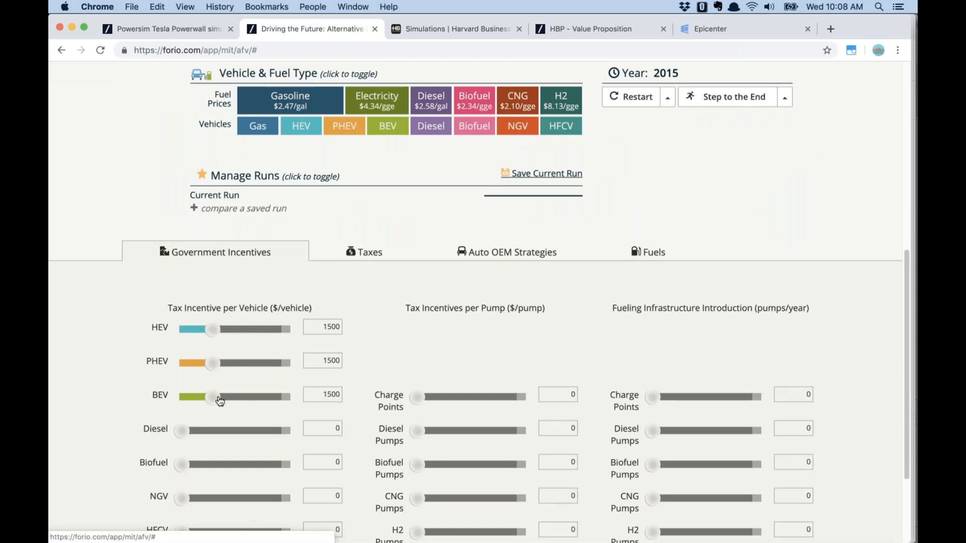
# Set OEM subsidies of $2500 for HEV and PHEV and $500 for BEV, then rerun to 2050
pyautogui.click(516, 258)
pyautogui.moveTo(181, 331); pyautogui.dragTo(233, 332)
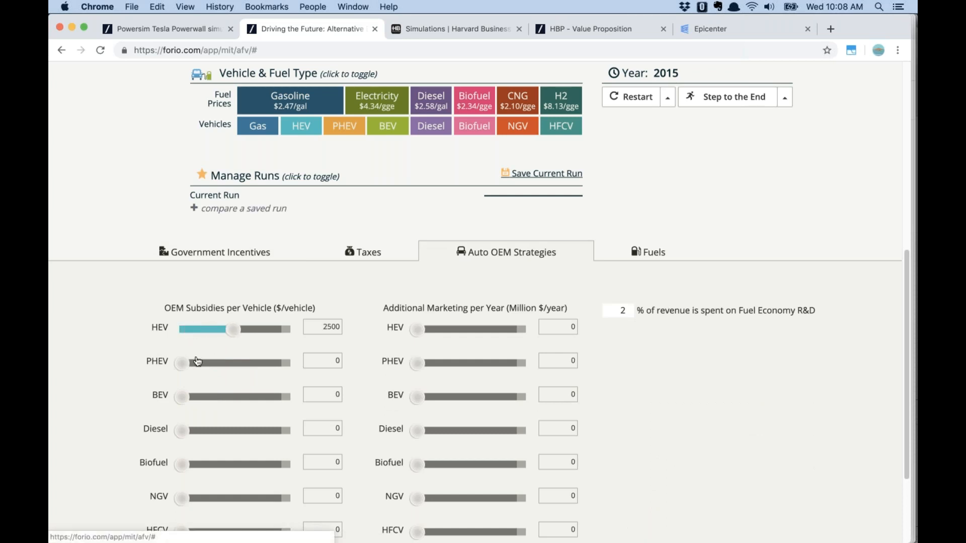
pyautogui.moveTo(181, 363); pyautogui.dragTo(233, 364)
pyautogui.moveTo(194, 401); pyautogui.dragTo(237, 397)
pyautogui.scroll(10, 738, 291)
pyautogui.scroll(-2, 706, 456)
pyautogui.click(743, 397)
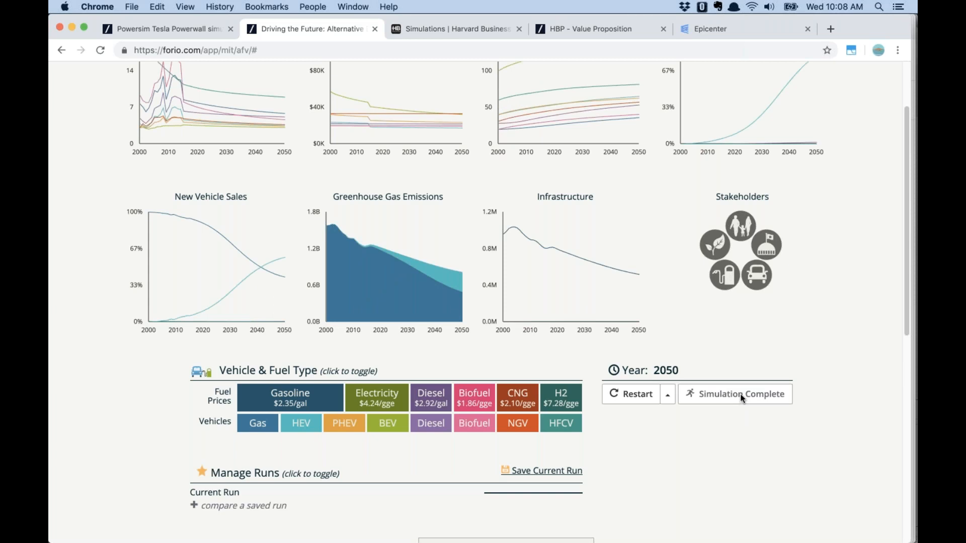
# Scroll up to view the completed 2050 dashboard showing Simulation Complete with every chart filled
pyautogui.scroll(3, 704, 342)
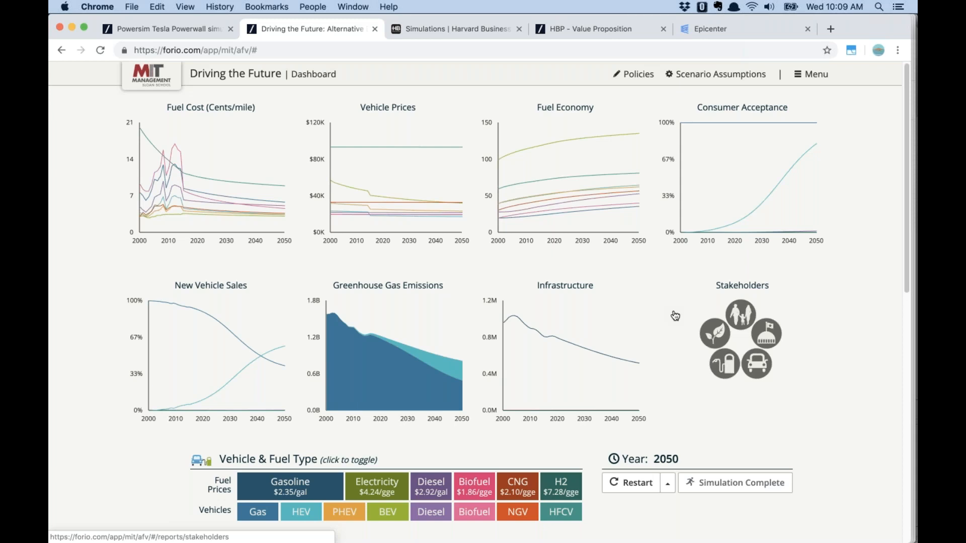
# Browse the HBP simulations catalog, then bring up the Value Proposition: Surgical Robotics login page
pyautogui.click(459, 29)
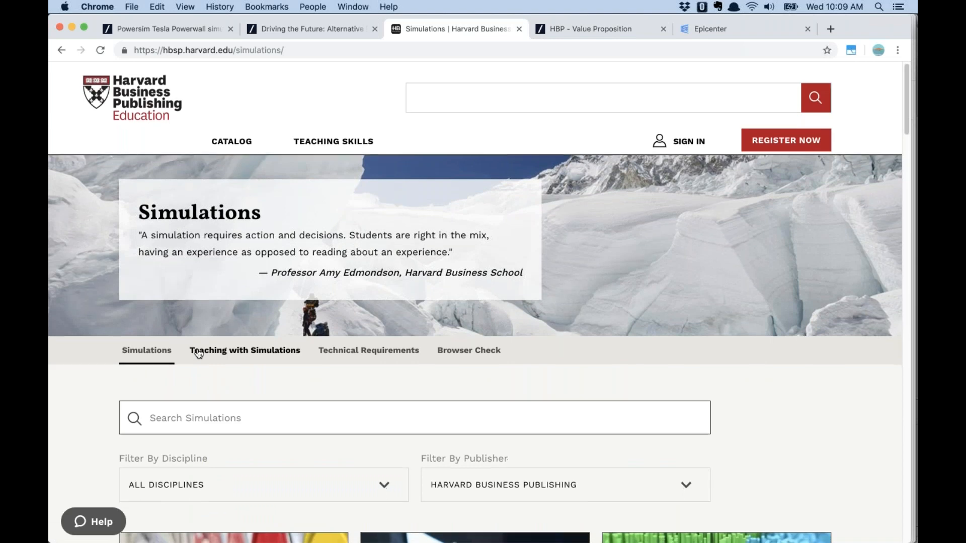
pyautogui.scroll(-3, 198, 354)
pyautogui.scroll(-4, 96, 317)
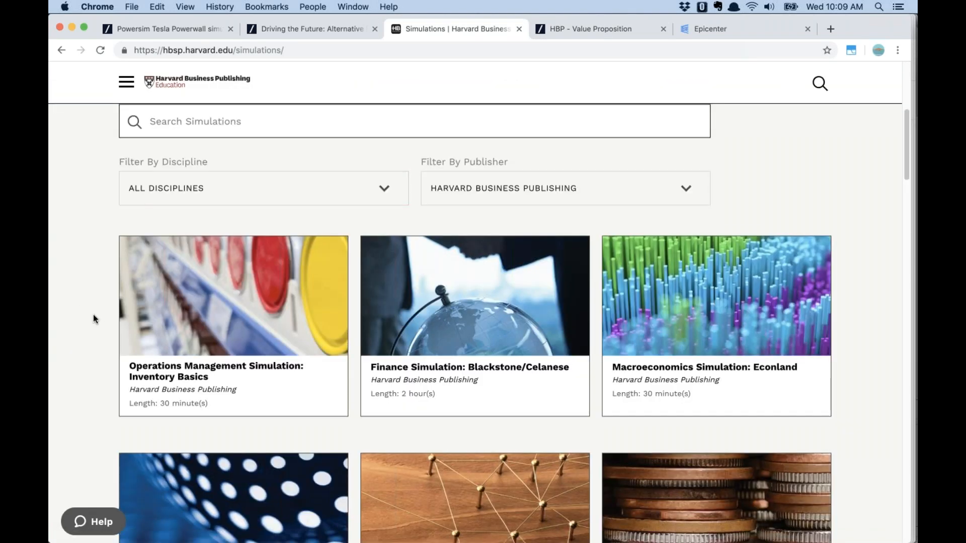
pyautogui.scroll(-2, 93, 315)
pyautogui.scroll(-3, 92, 319)
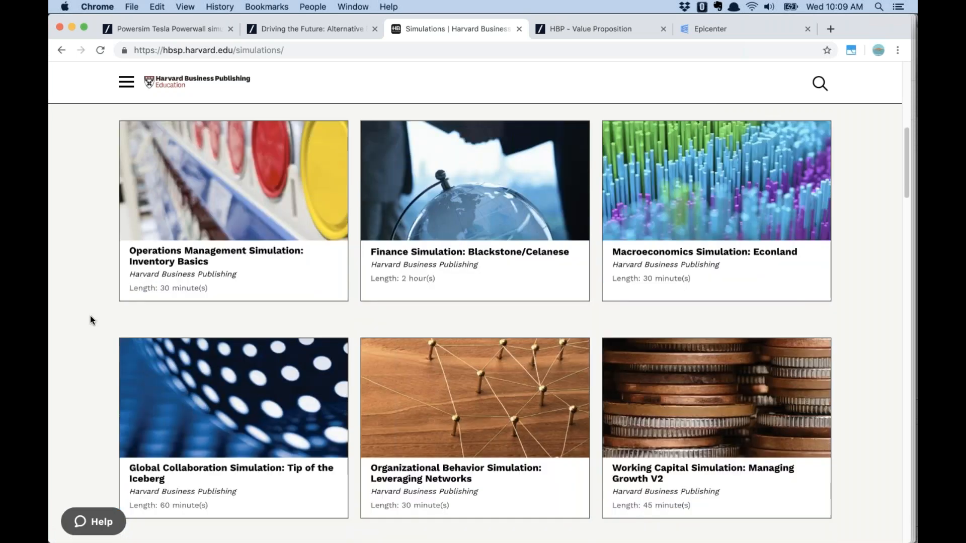
pyautogui.scroll(-9, 90, 323)
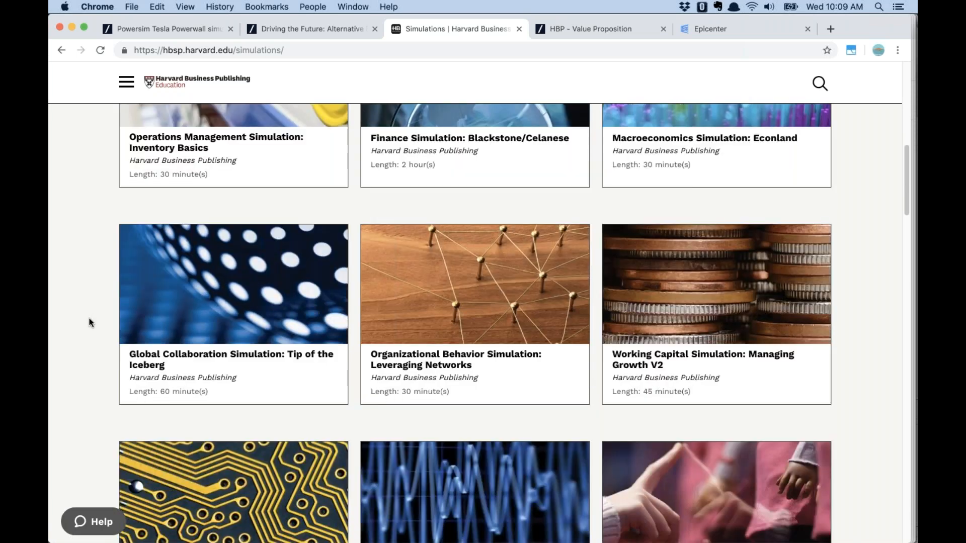
pyautogui.scroll(-3, 90, 322)
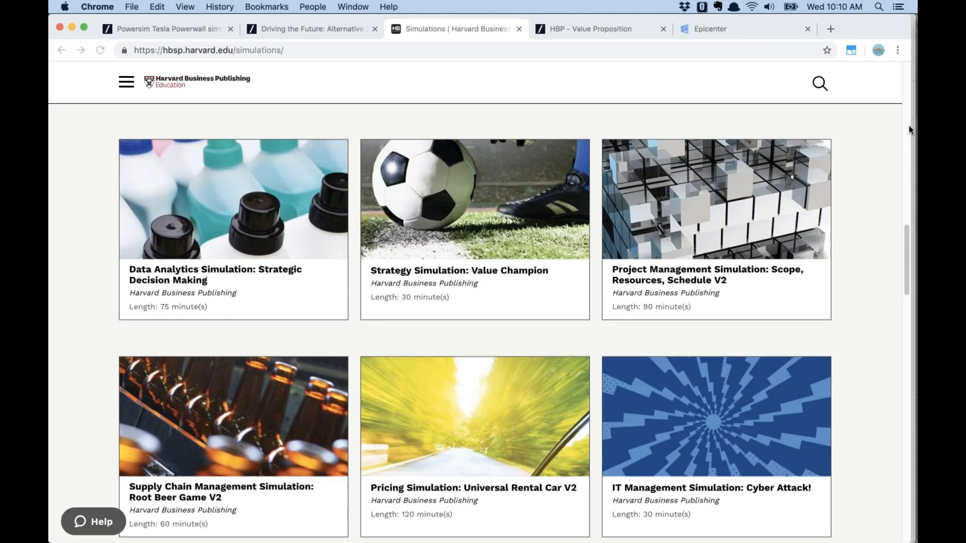
pyautogui.click(592, 32)
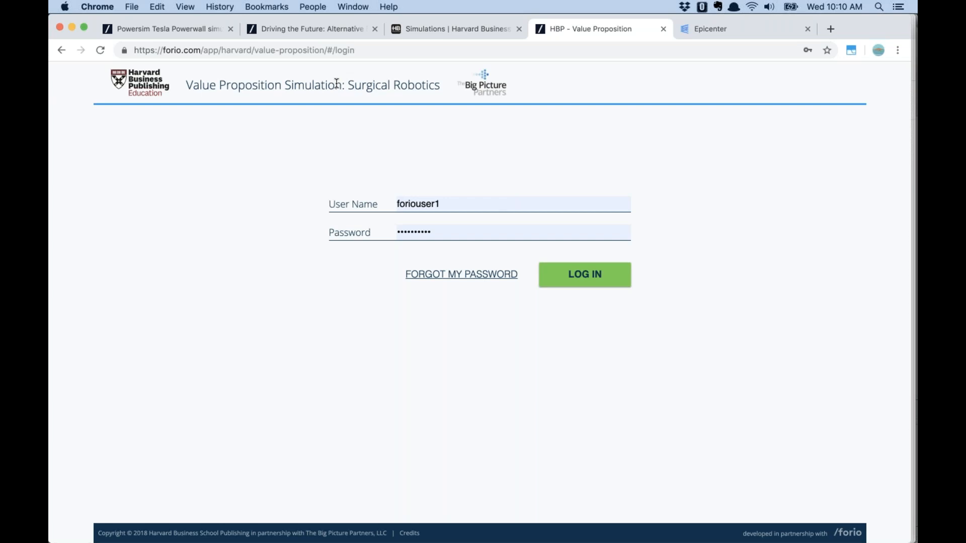
# Log in with the facilitator credentials in the Person 5 browser profile window
pyautogui.click(313, 6)
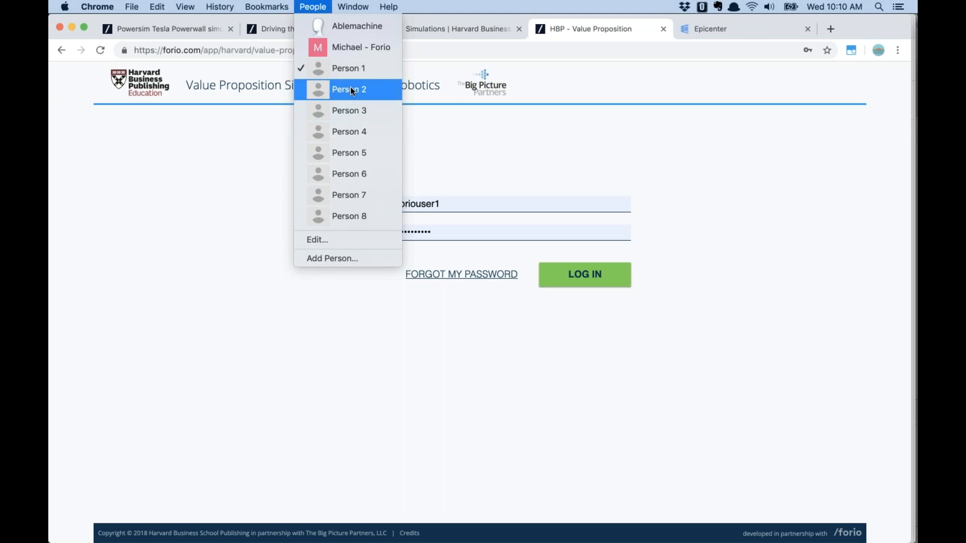
pyautogui.click(342, 152)
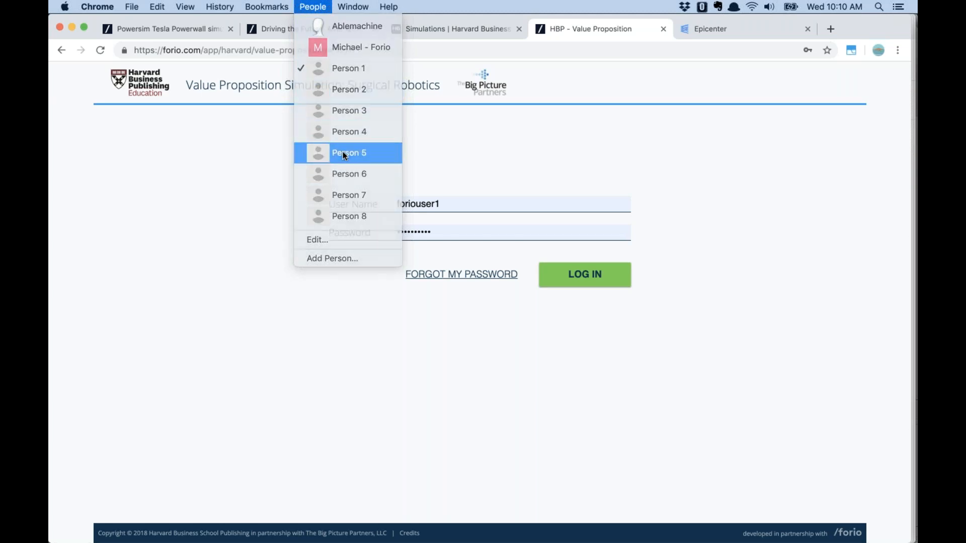
pyautogui.click(606, 275)
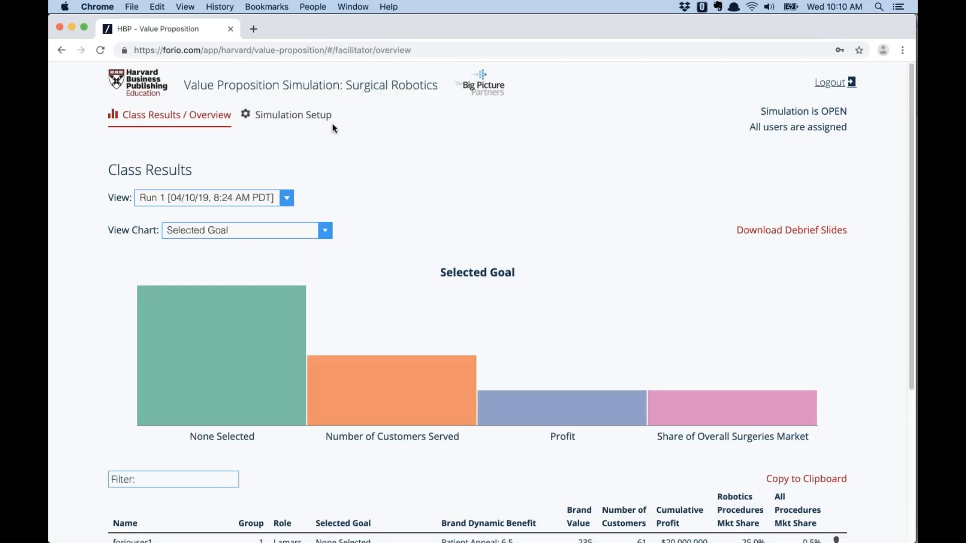
# Check Simulation Setup showing 4 students assigned, then move to the Person 1 student window
pyautogui.click(314, 120)
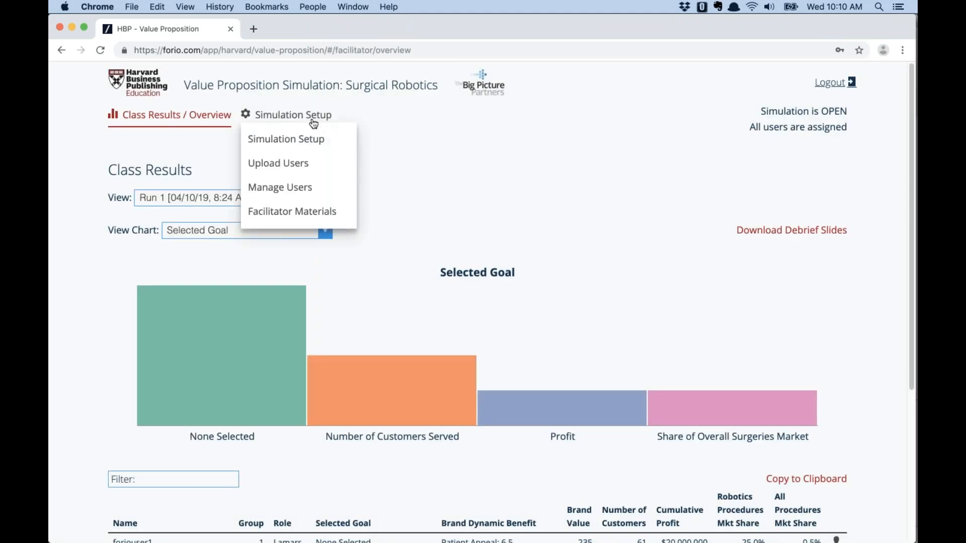
pyautogui.click(297, 145)
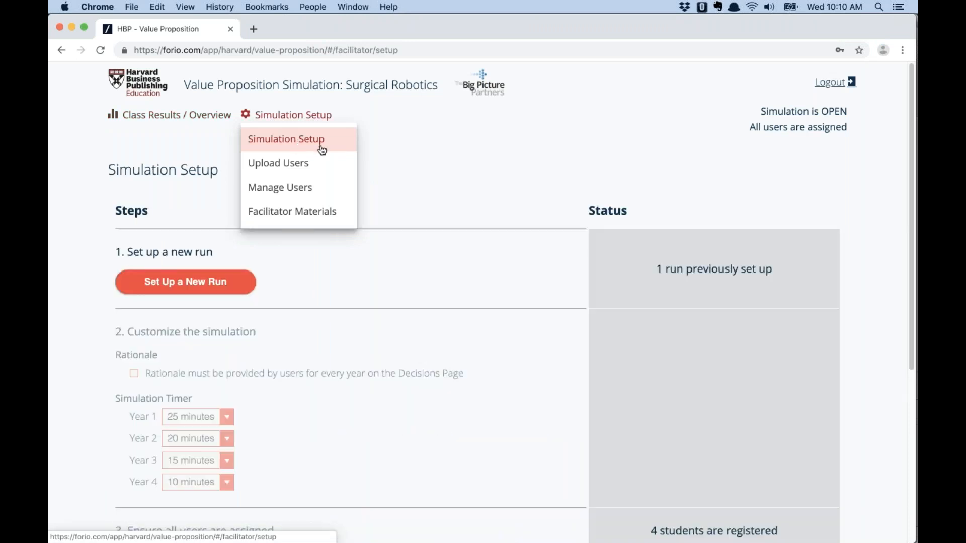
pyautogui.scroll(-3, 457, 212)
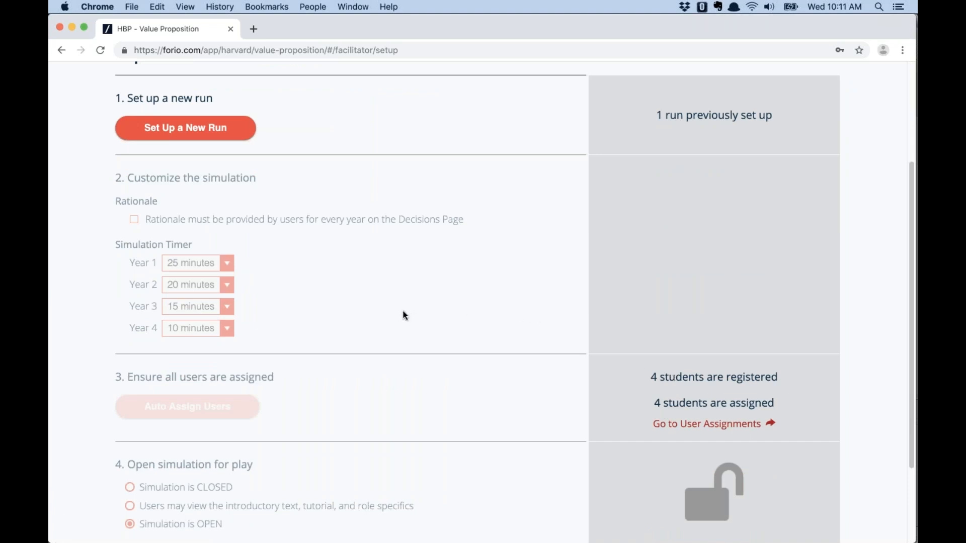
pyautogui.click(314, 7)
pyautogui.click(335, 68)
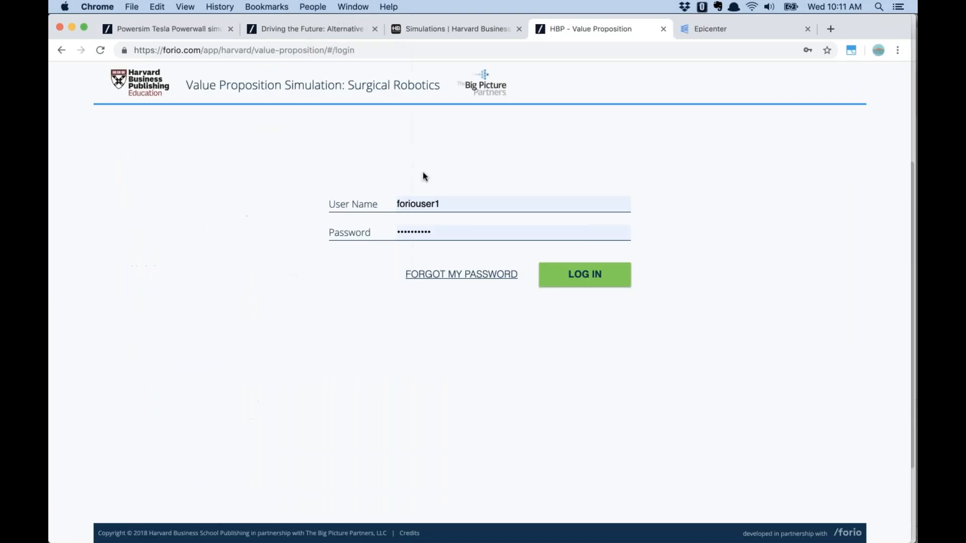
# Log the first and second students in from the Person 1 and Person 2 windows
pyautogui.click(584, 275)
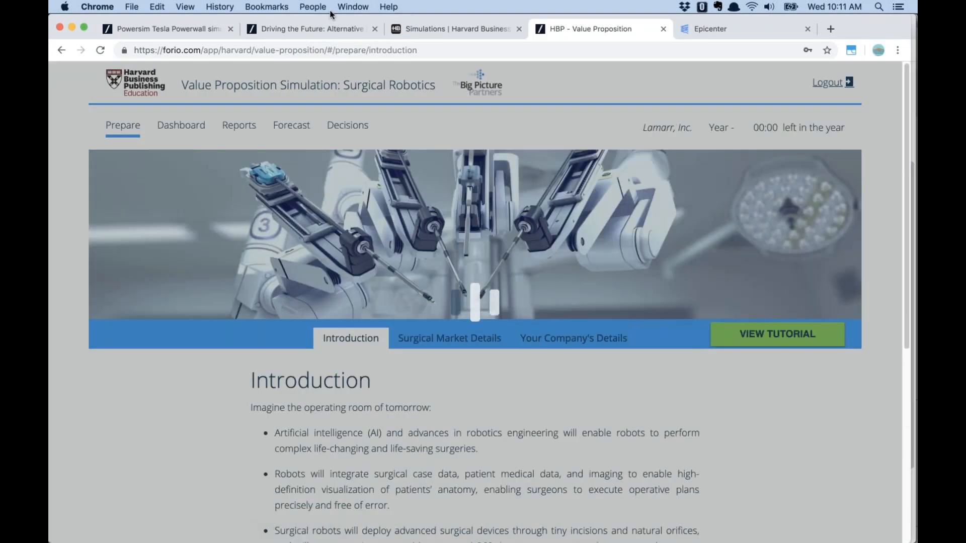
pyautogui.click(320, 7)
pyautogui.click(334, 89)
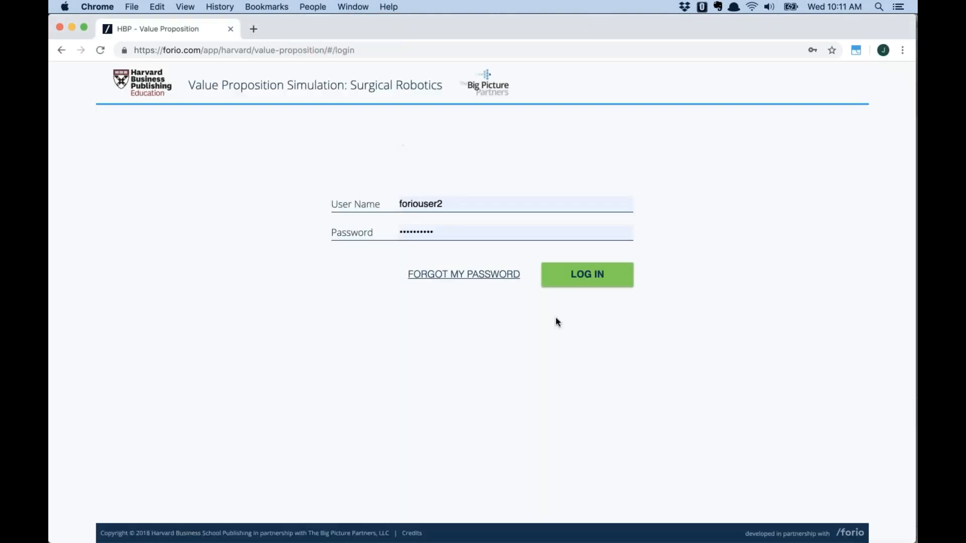
pyautogui.click(581, 278)
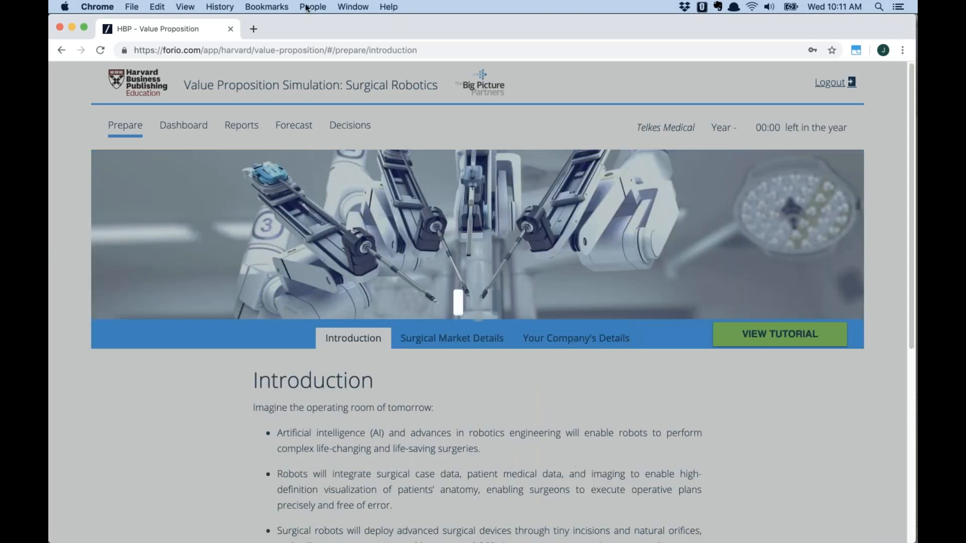
# Log the third and fourth students in, then return to the facilitator's window
pyautogui.click(306, 7)
pyautogui.click(346, 109)
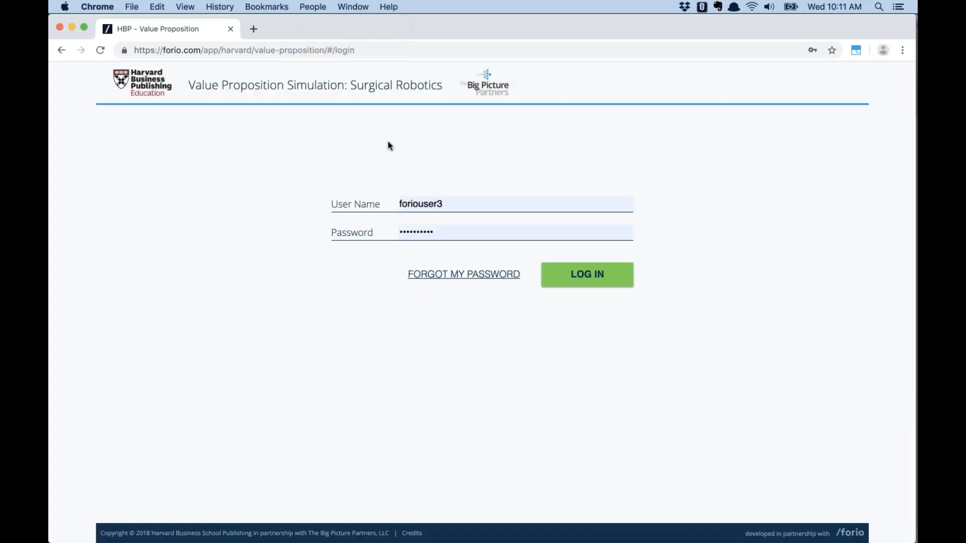
pyautogui.click(588, 276)
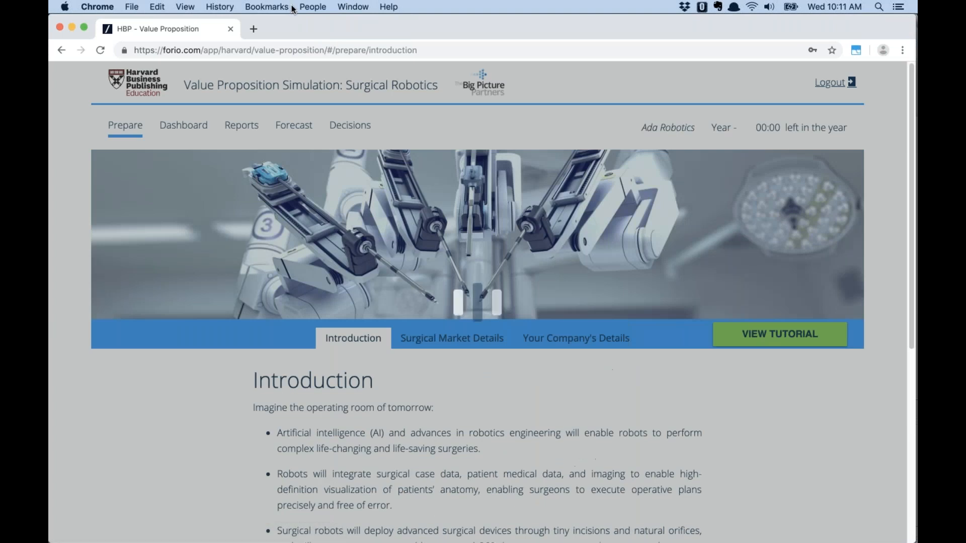
pyautogui.click(313, 7)
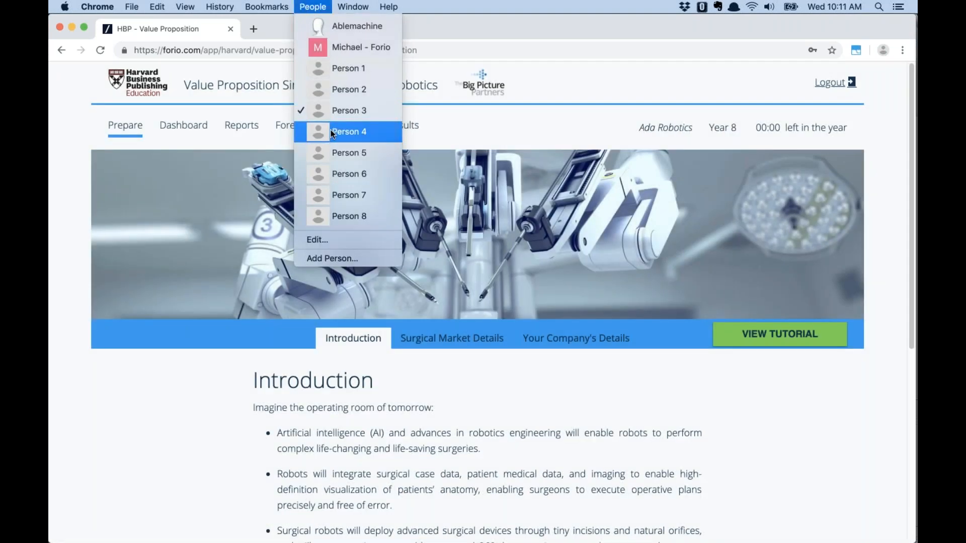
pyautogui.click(332, 129)
pyautogui.click(581, 276)
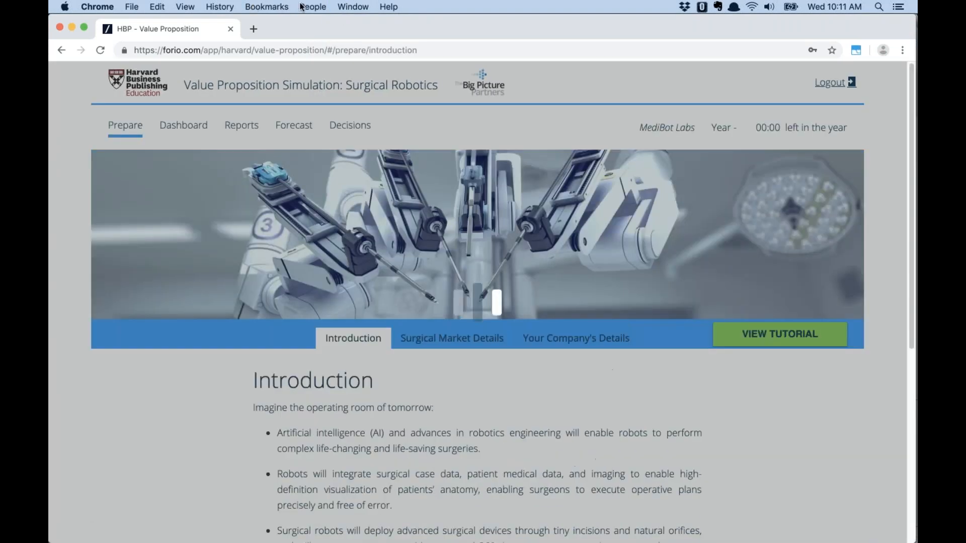
pyautogui.click(313, 7)
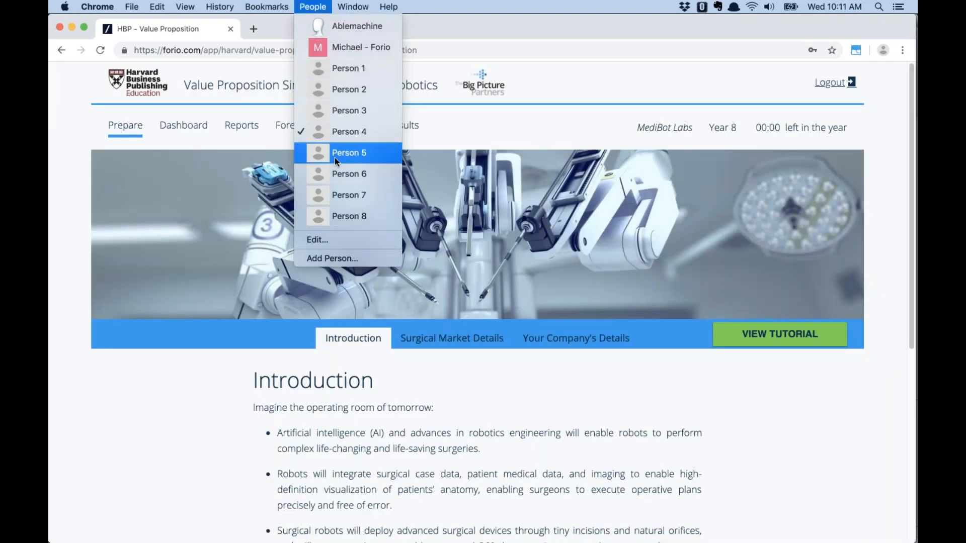
pyautogui.click(336, 154)
# Reset the current run and set the simulation to 'Simulation is OPEN'
pyautogui.click(248, 132)
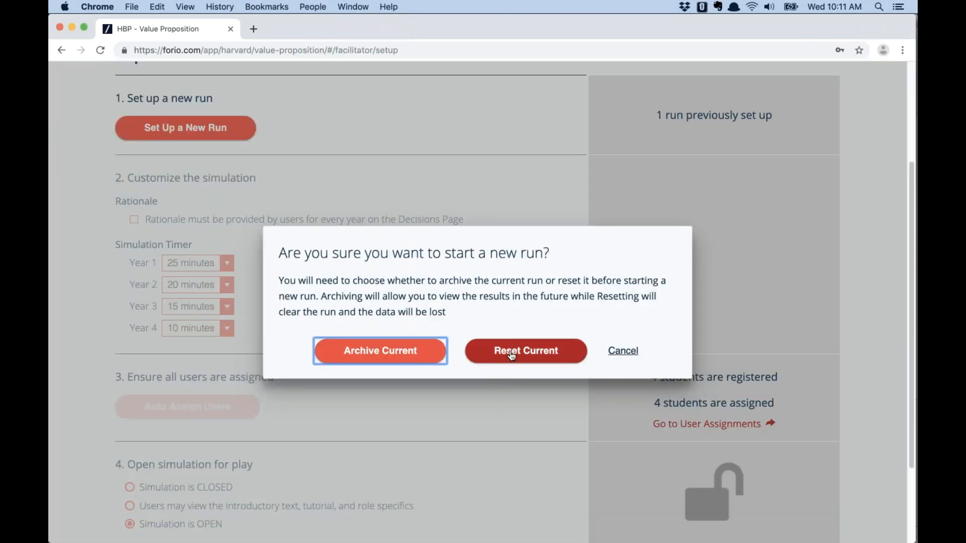
pyautogui.click(509, 357)
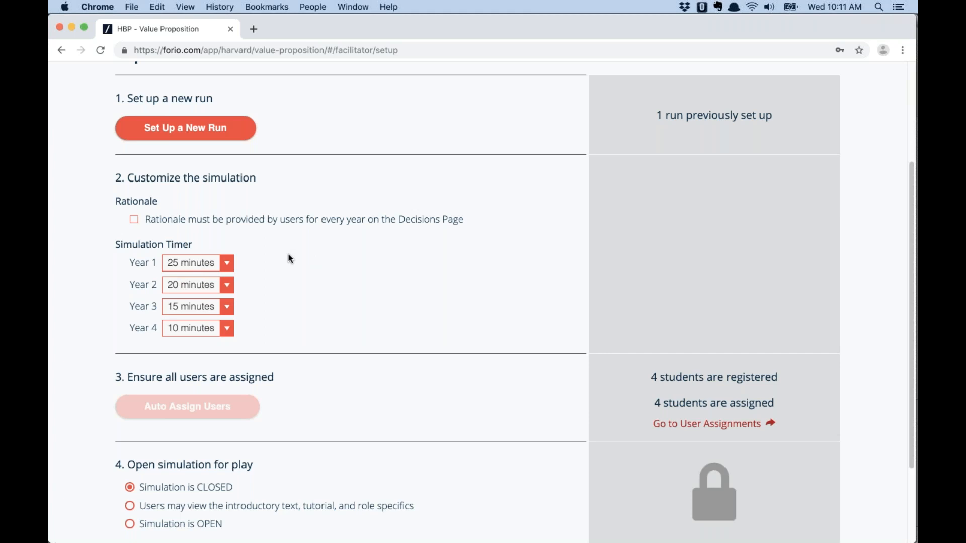
pyautogui.scroll(-2, 280, 277)
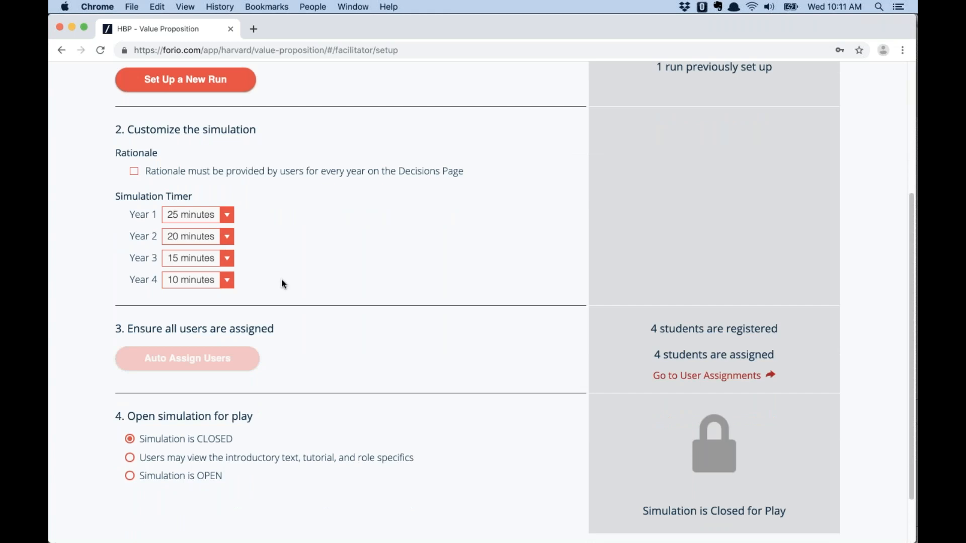
pyautogui.scroll(-2, 281, 284)
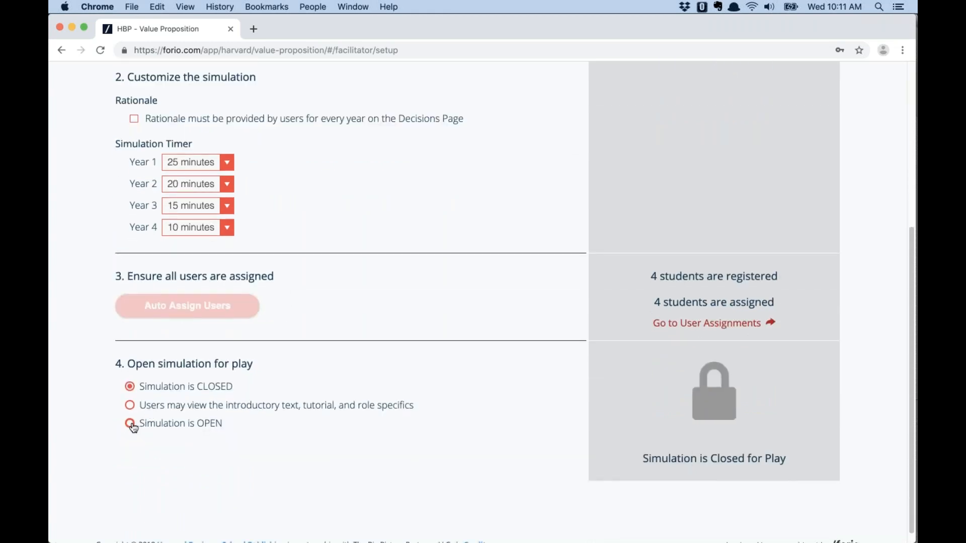
pyautogui.click(130, 424)
pyautogui.click(449, 342)
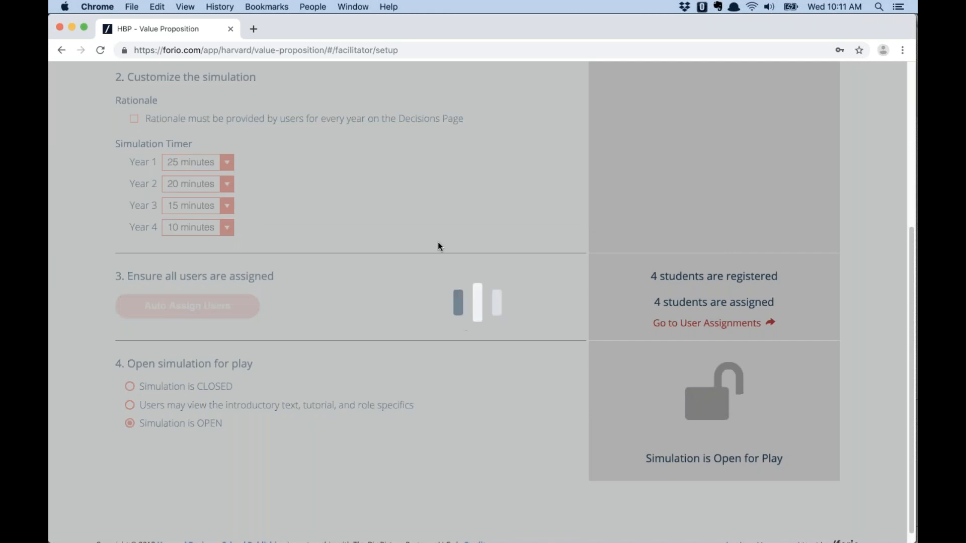
# In the Person 1 window, acknowledge the advance notice to reach the Year 1 Introduction
pyautogui.click(313, 7)
pyautogui.click(335, 68)
pyautogui.click(472, 327)
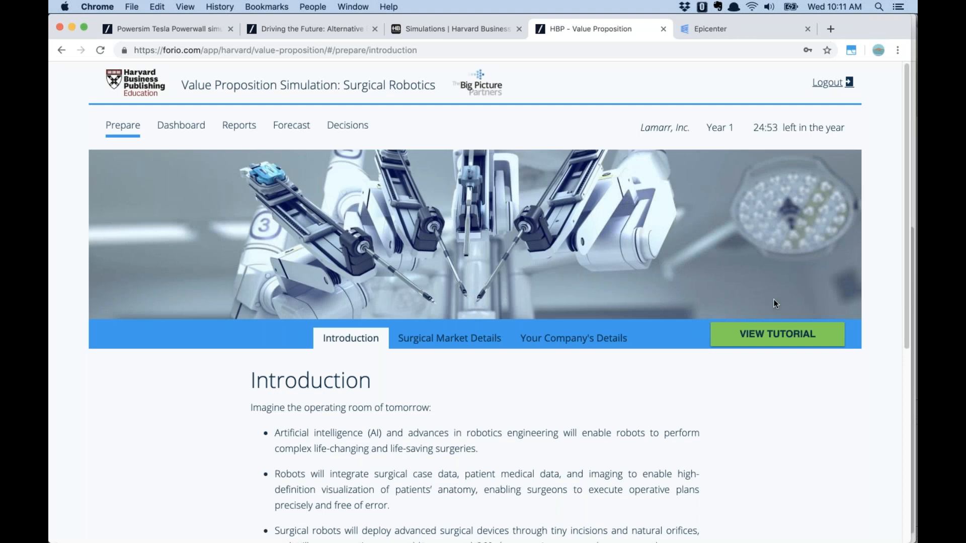
# Review Lamarr's Year 1 Market Share and Category Penetration reports, then go back to Decisions
pyautogui.click(342, 126)
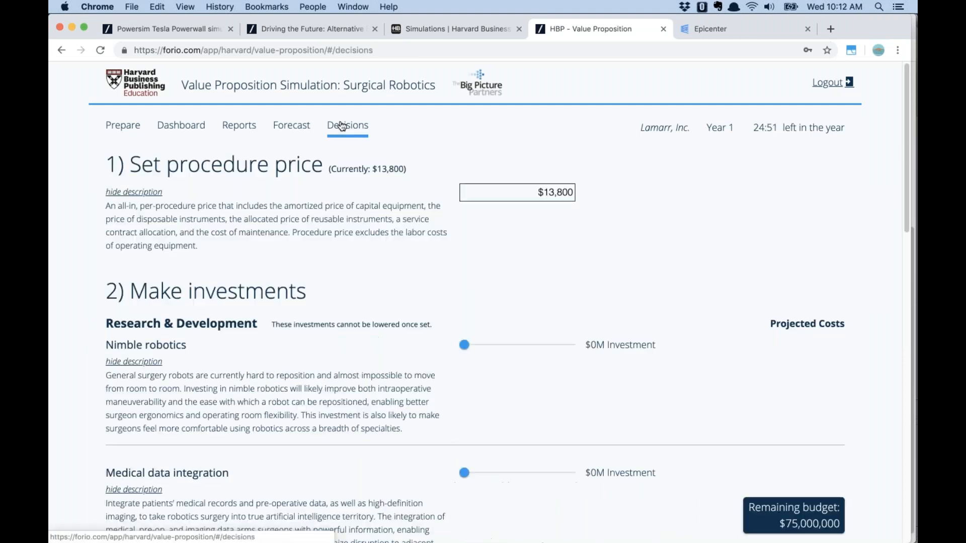
pyautogui.click(244, 129)
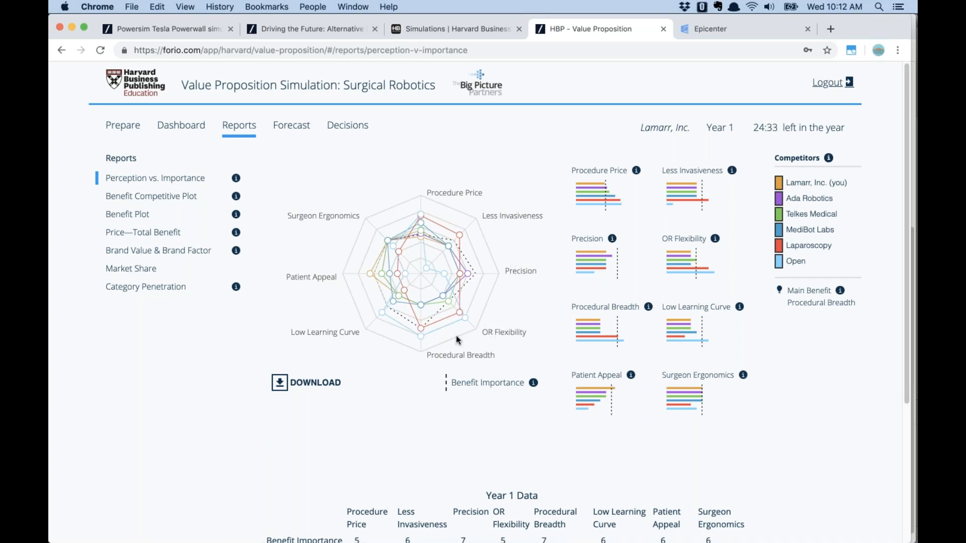
pyautogui.click(132, 271)
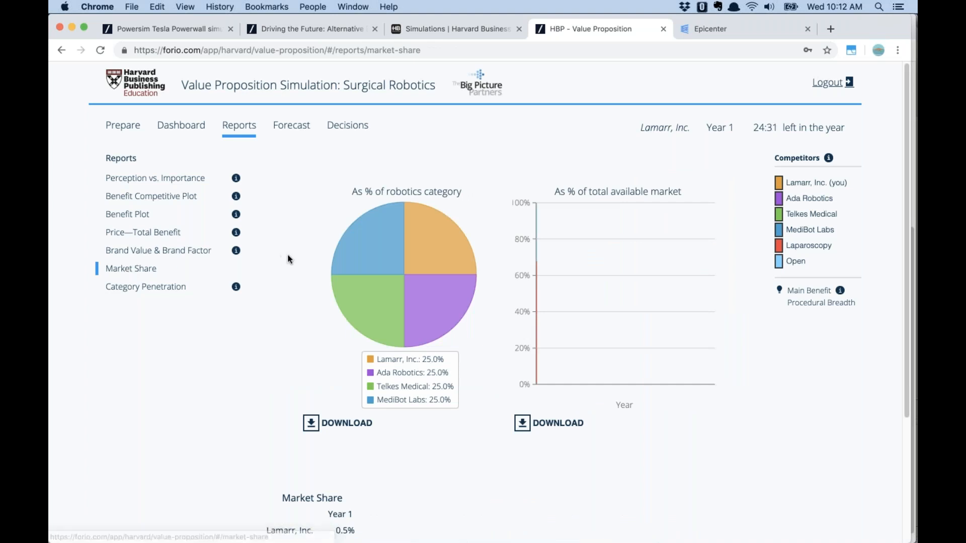
pyautogui.click(168, 290)
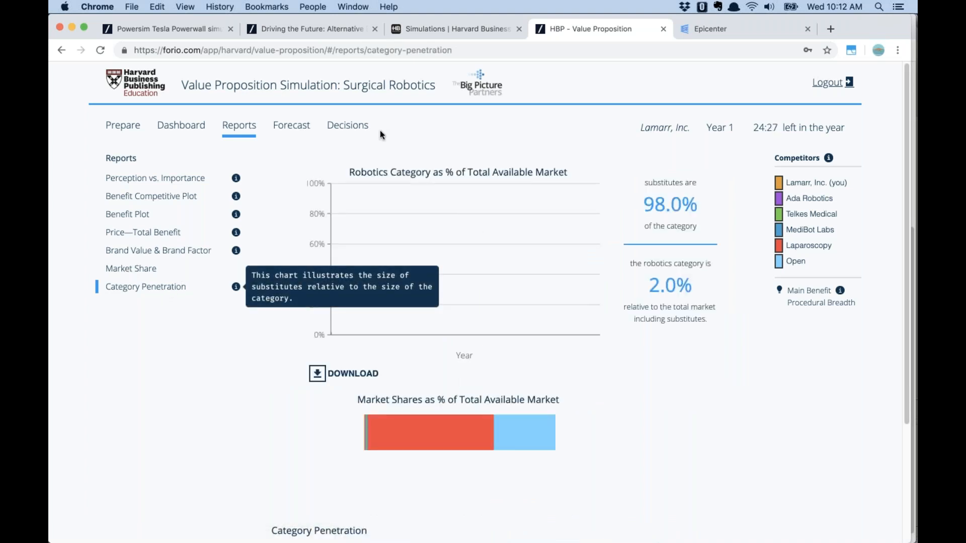
pyautogui.click(351, 126)
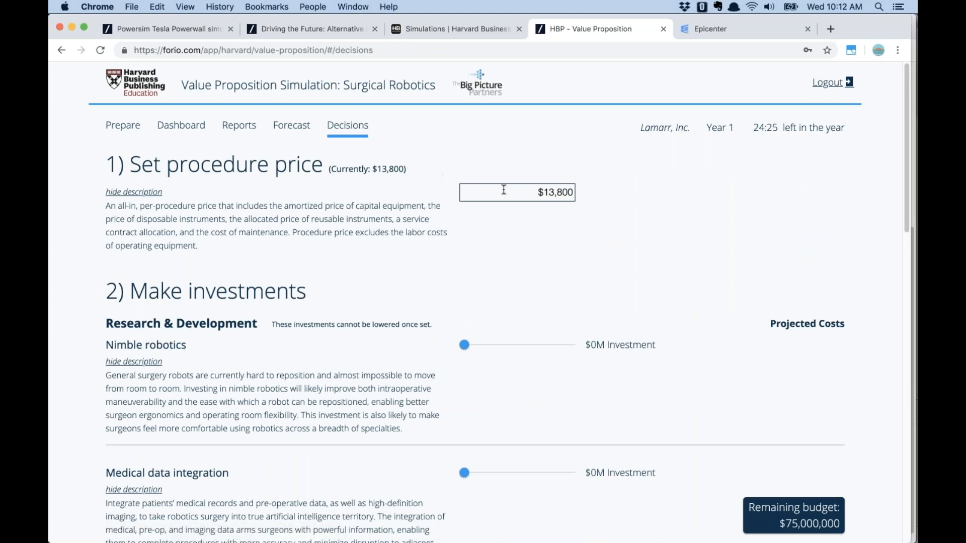
# Set Lamarr's procedure price to 15000, invest $28M in nimble robotics, and choose Learner Centered training
pyautogui.moveTo(537, 192); pyautogui.dragTo(574, 196)
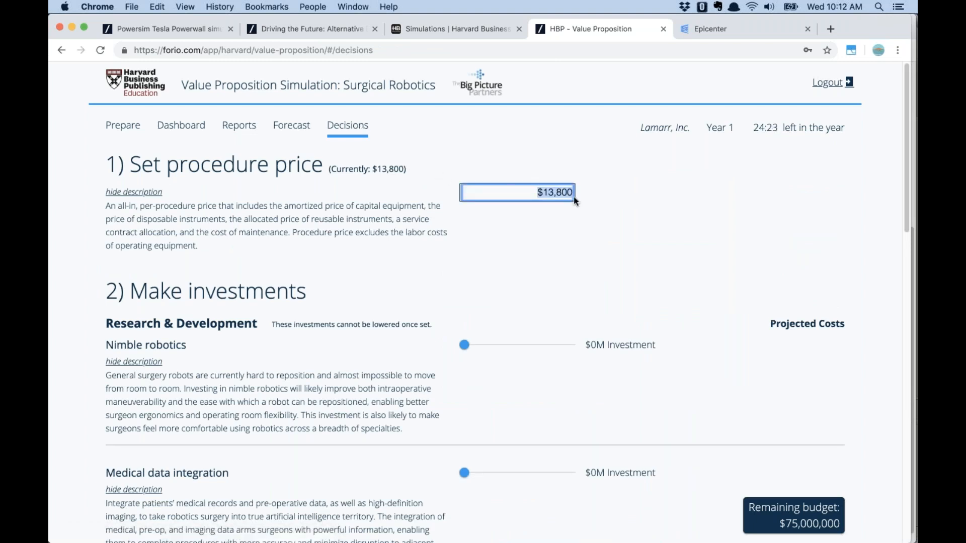
pyautogui.write('15000')
pyautogui.press('Tab')
pyautogui.scroll(-3, 522, 262)
pyautogui.moveTo(465, 255); pyautogui.dragTo(524, 255)
pyautogui.scroll(-6, 477, 344)
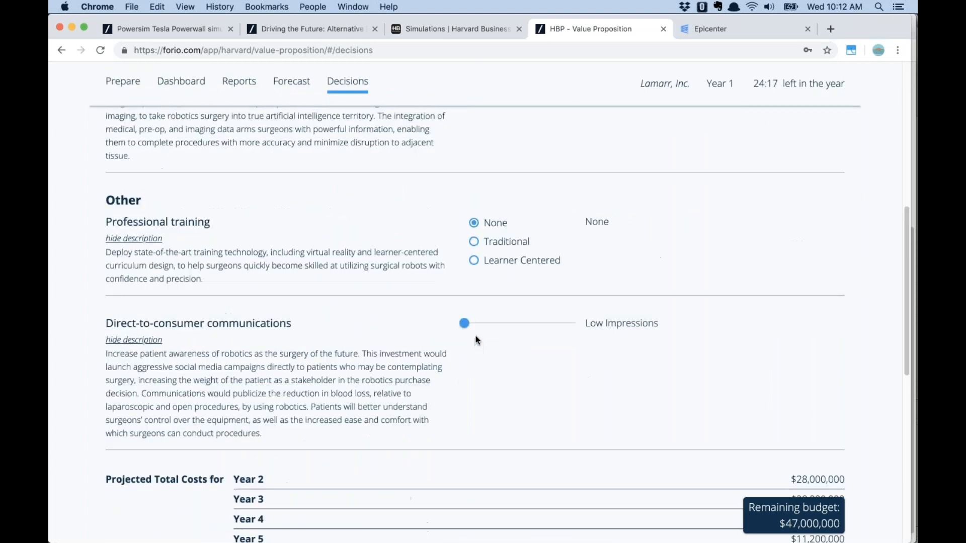
pyautogui.click(474, 260)
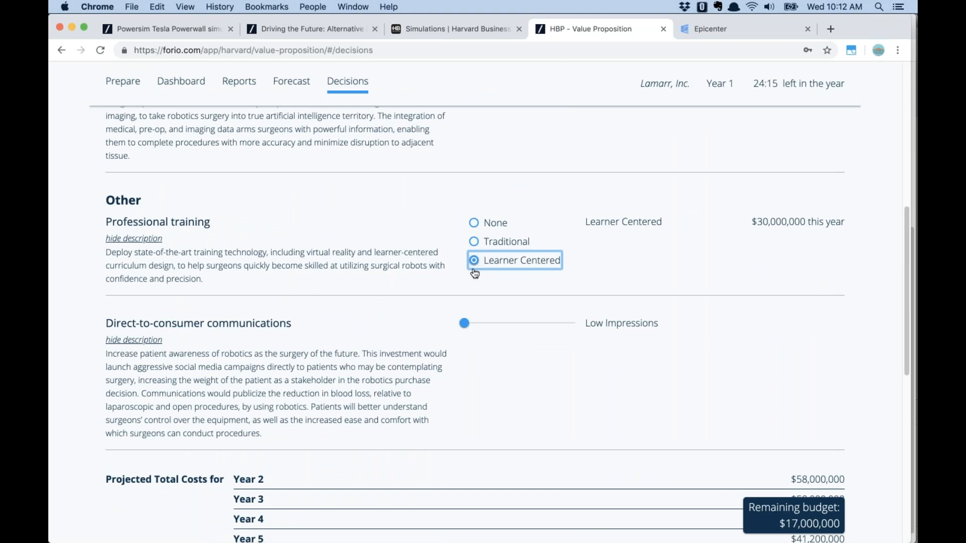
pyautogui.scroll(-7, 447, 283)
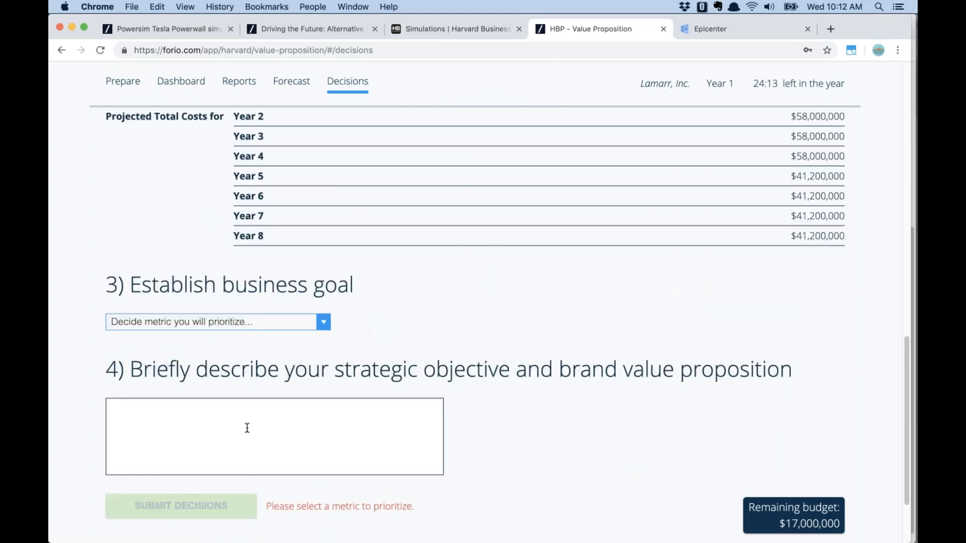
# Prioritize Number of Customers Served and submit Lamarr's Year 1 decisions
pyautogui.click(257, 326)
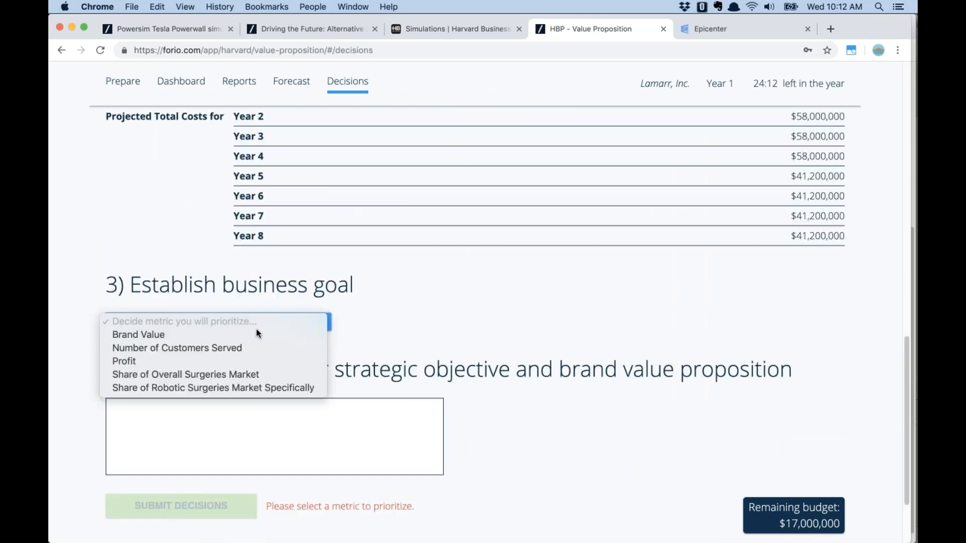
pyautogui.click(248, 355)
pyautogui.click(199, 498)
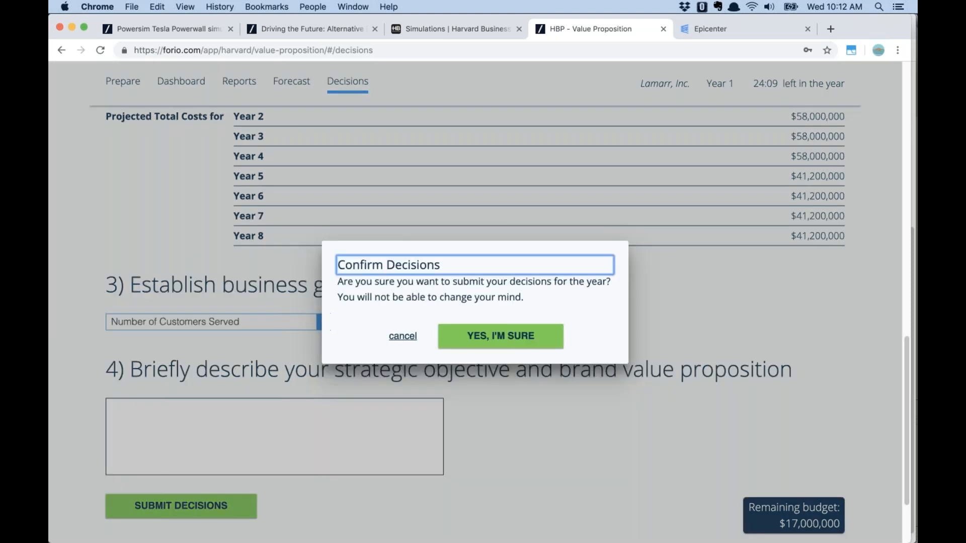
pyautogui.click(502, 336)
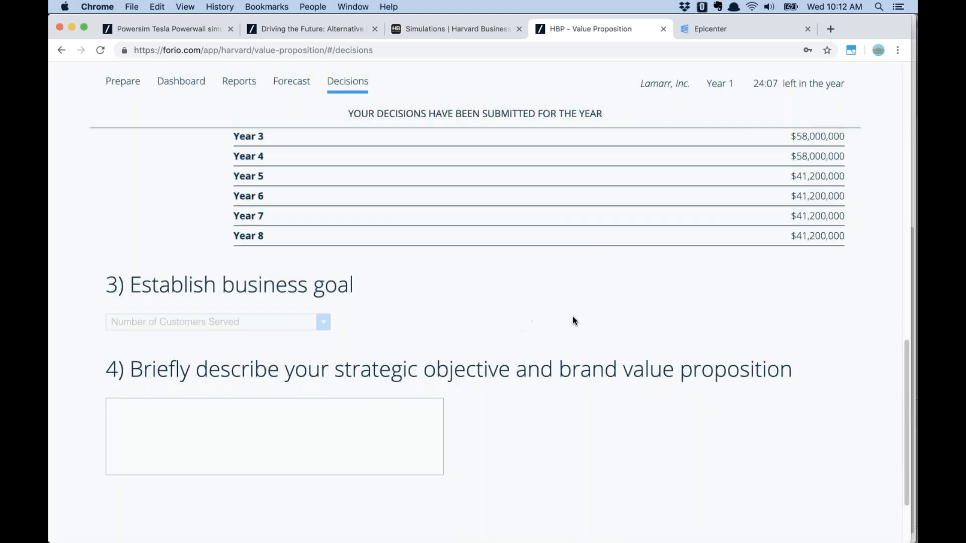
pyautogui.click(313, 7)
pyautogui.click(329, 90)
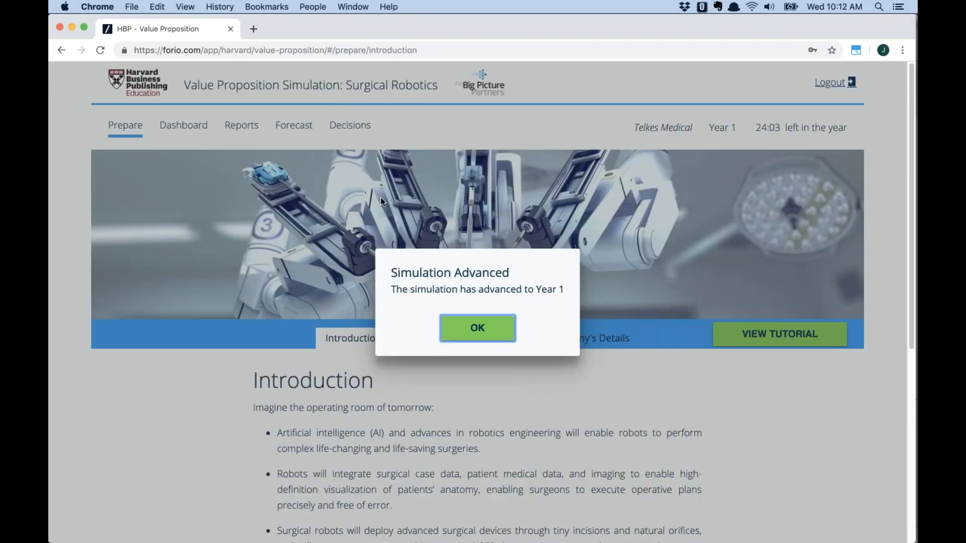
# Submit Telkes Medical's Year 1 decisions with Number of Customers Served as the goal
pyautogui.click(492, 331)
pyautogui.click(344, 127)
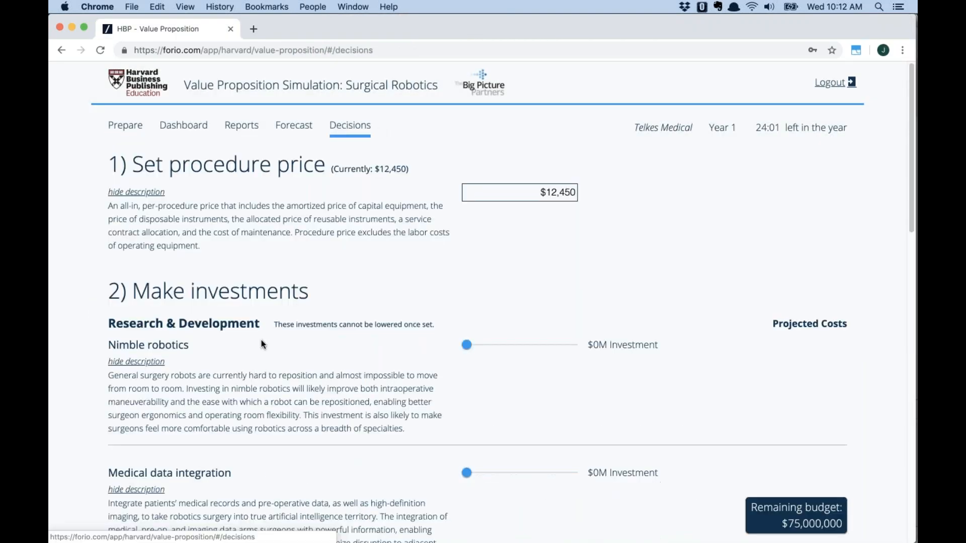
pyautogui.scroll(-15, 252, 367)
pyautogui.click(225, 220)
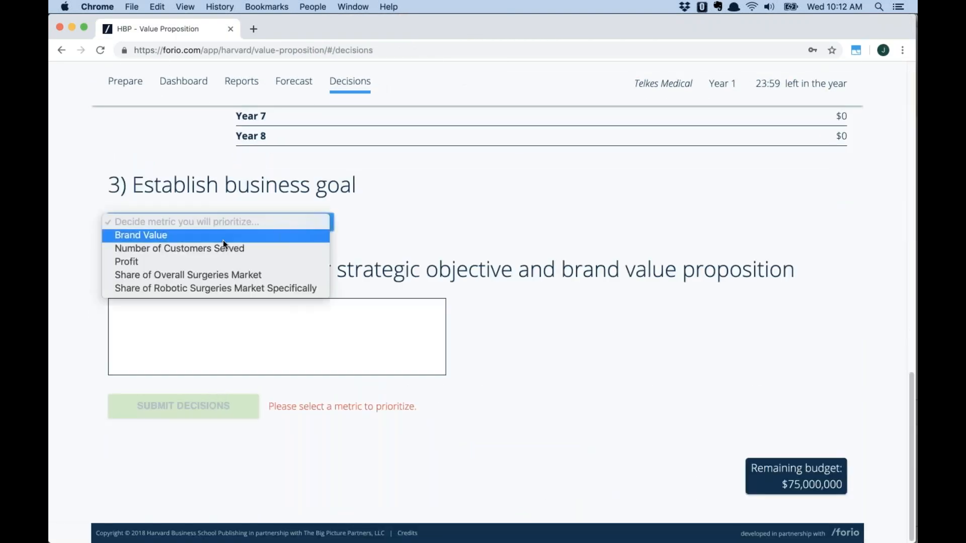
pyautogui.click(222, 249)
pyautogui.click(207, 406)
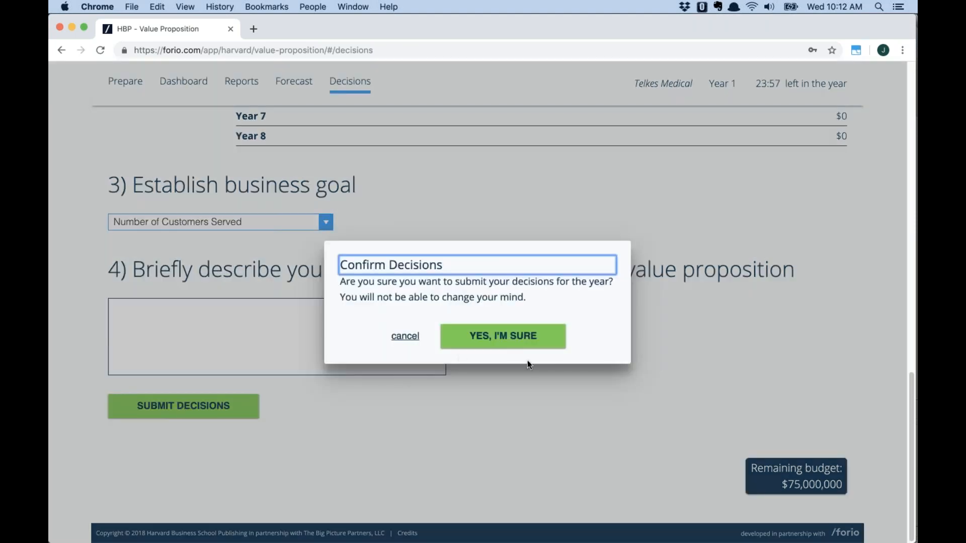
pyautogui.click(517, 338)
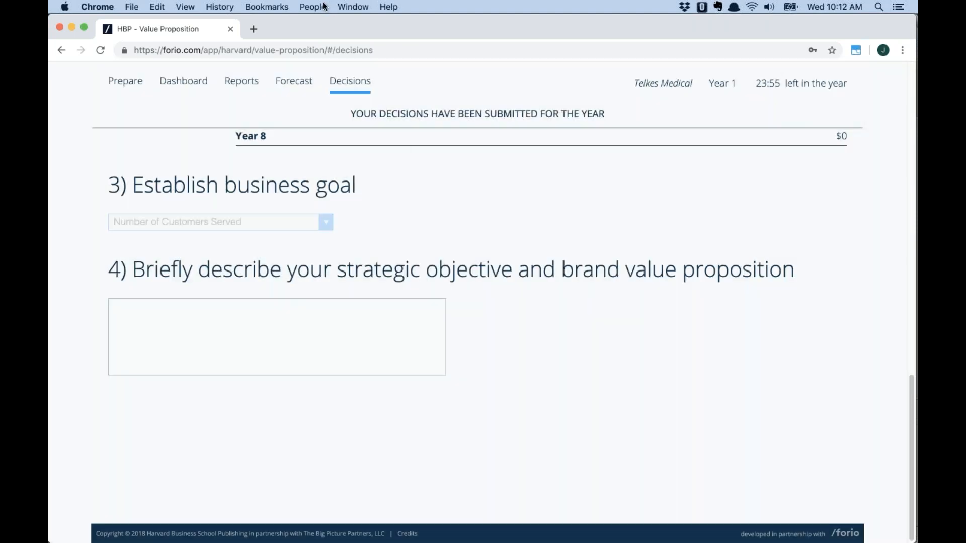
# In Ada Robotics' profile, submit Year 1 decisions with Profit as the business goal
pyautogui.click(323, 6)
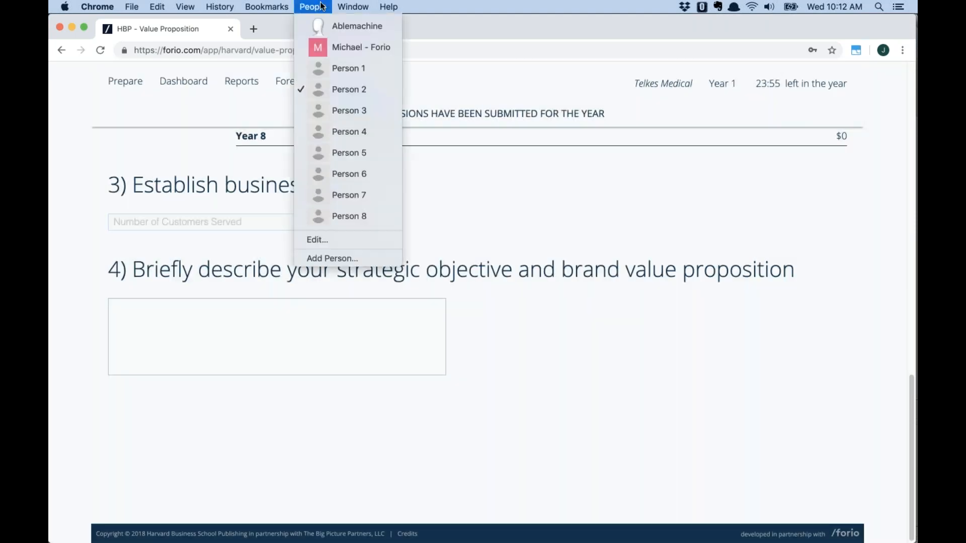
pyautogui.click(340, 114)
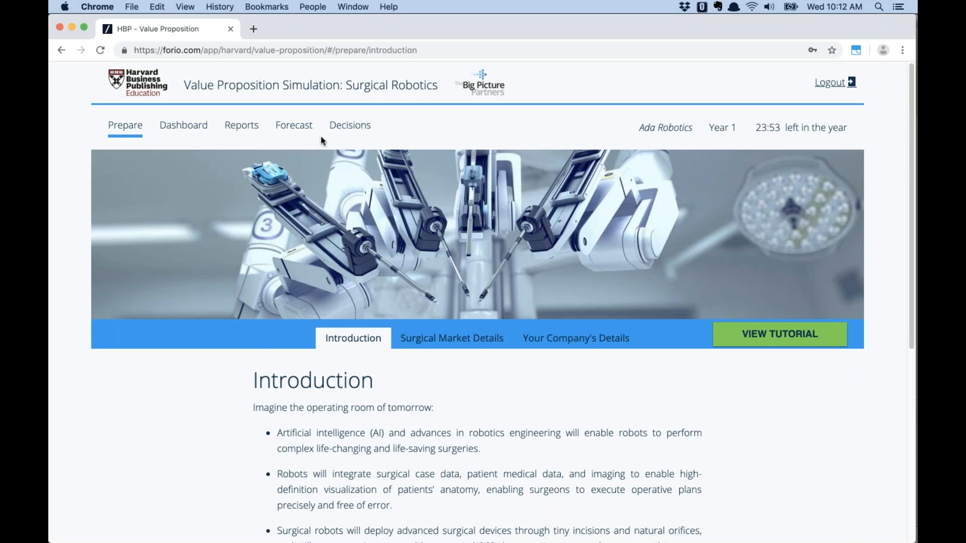
pyautogui.click(355, 125)
pyautogui.scroll(-15, 302, 252)
pyautogui.click(268, 221)
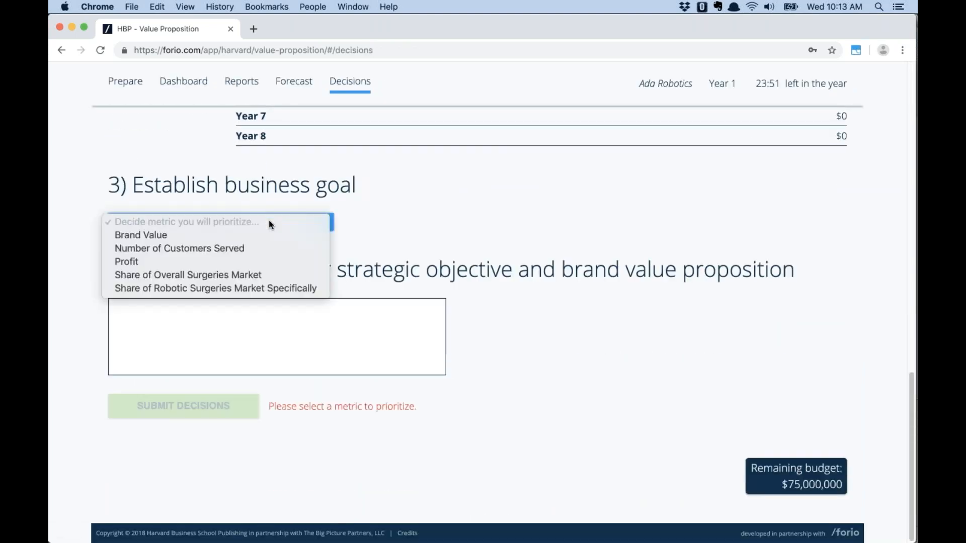
pyautogui.click(258, 262)
pyautogui.click(196, 406)
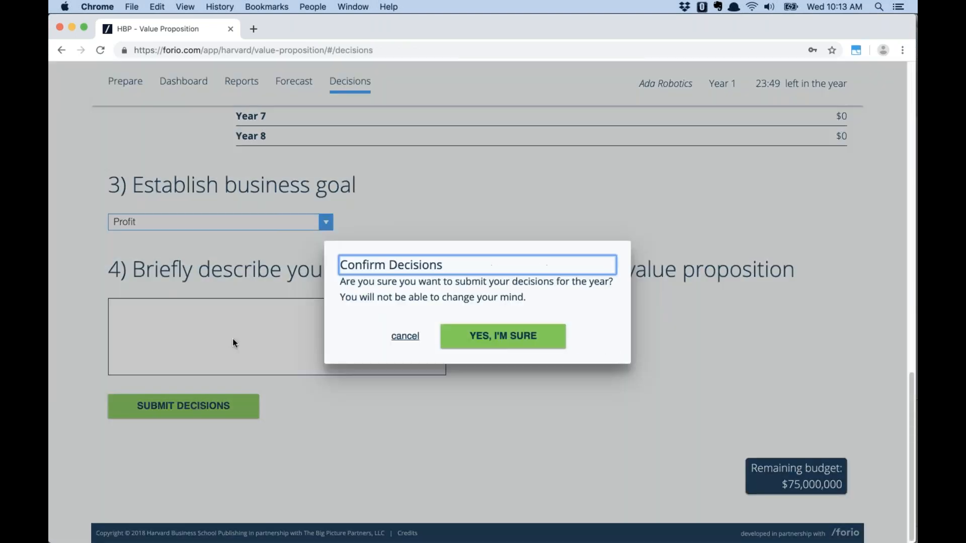
pyautogui.click(502, 335)
pyautogui.click(318, 8)
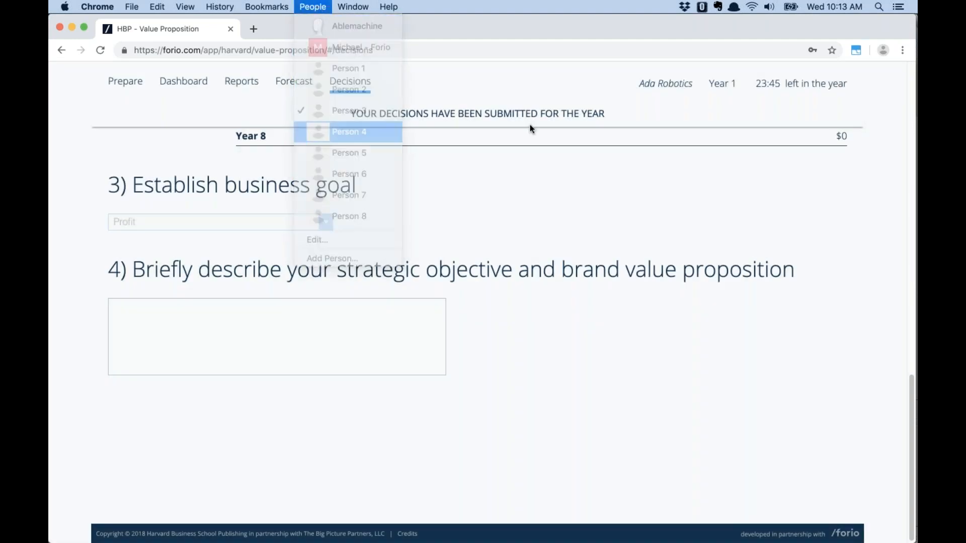
pyautogui.click(361, 132)
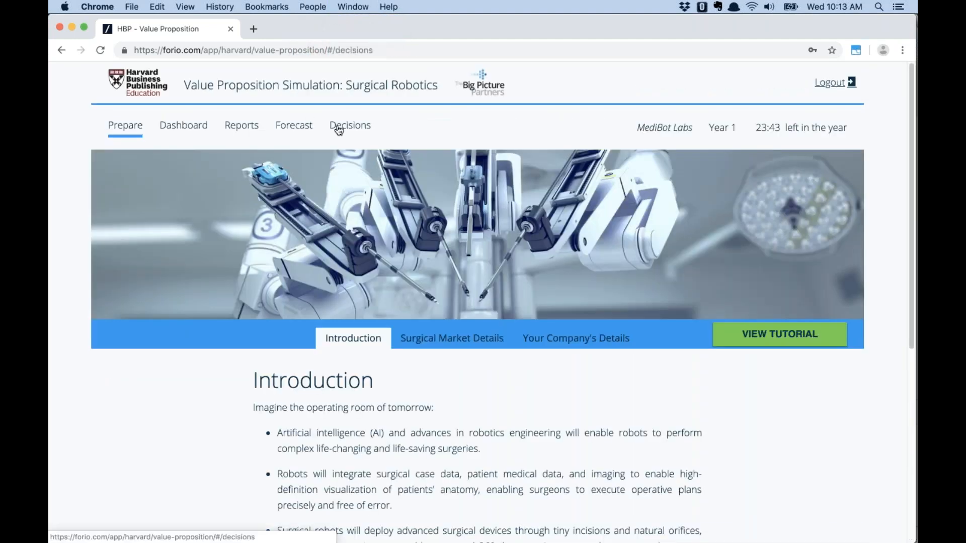
# Give MediBot Labs a Profit goal, submit and confirm, then dismiss the Year 2 advance notice
pyautogui.click(339, 130)
pyautogui.scroll(-15, 225, 330)
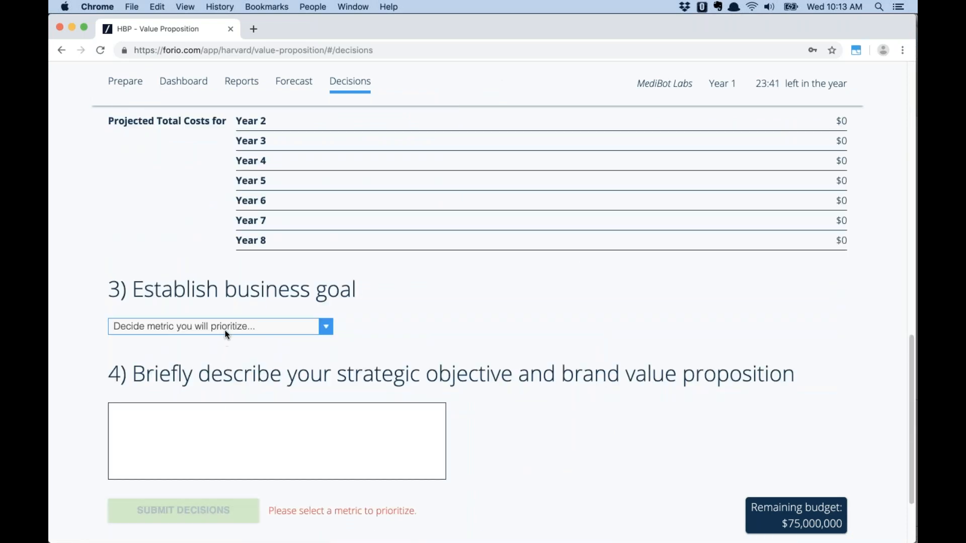
pyautogui.click(225, 330)
pyautogui.click(225, 367)
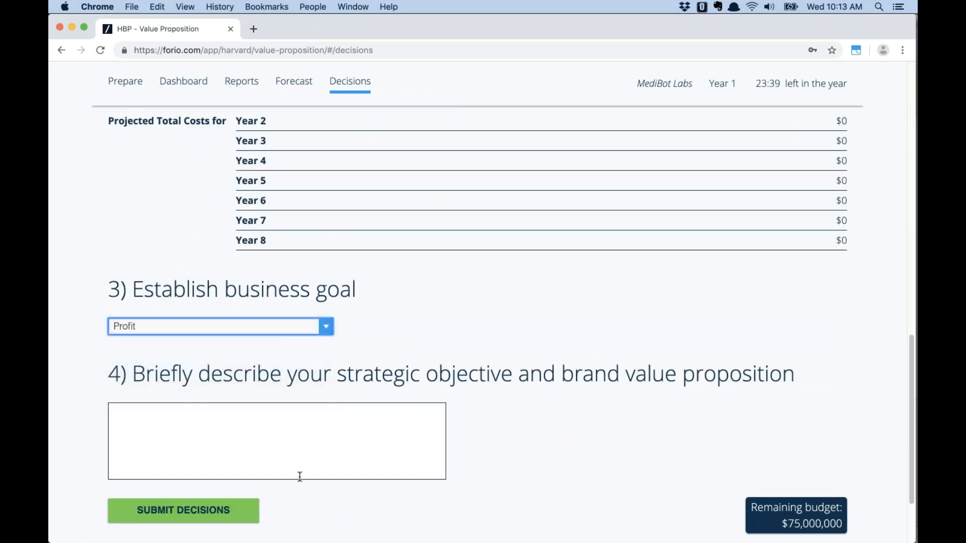
pyautogui.click(210, 511)
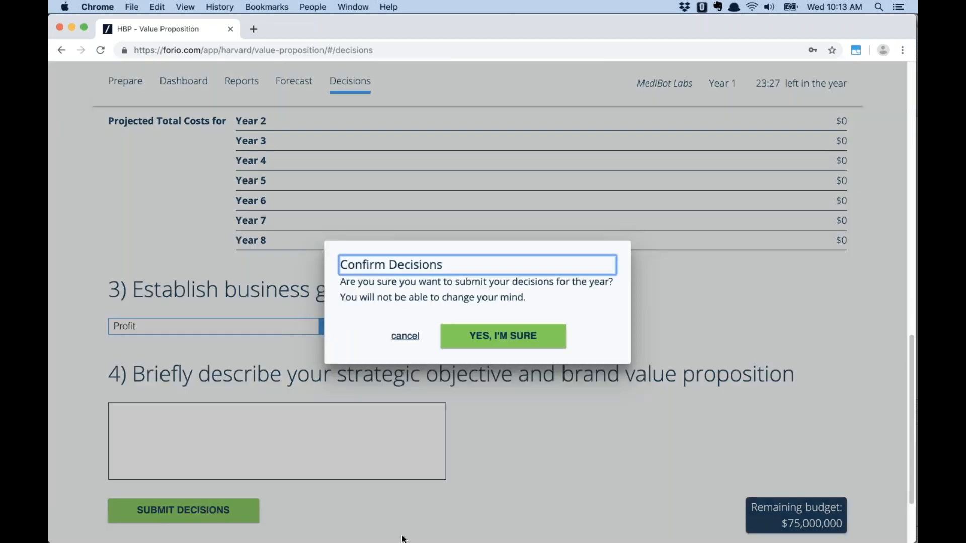
pyautogui.click(500, 333)
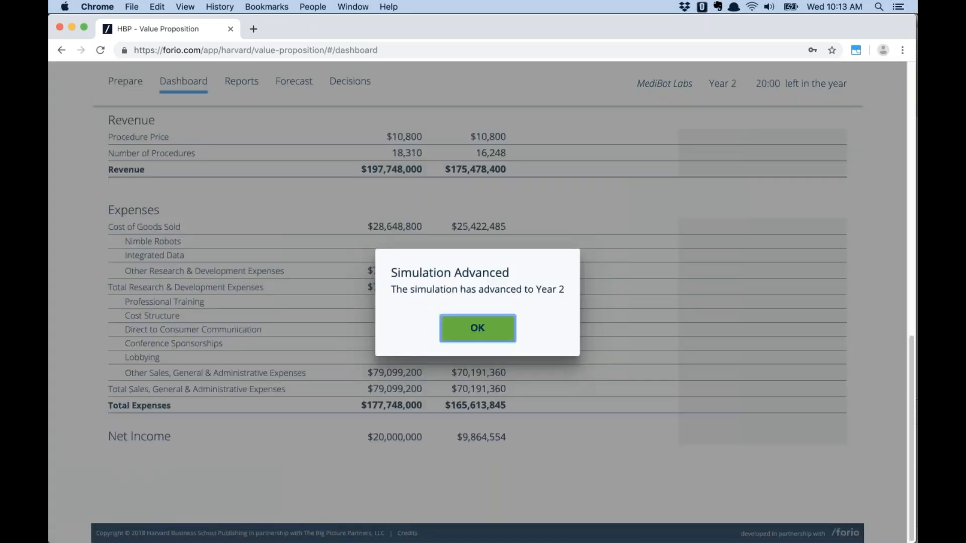
pyautogui.click(482, 328)
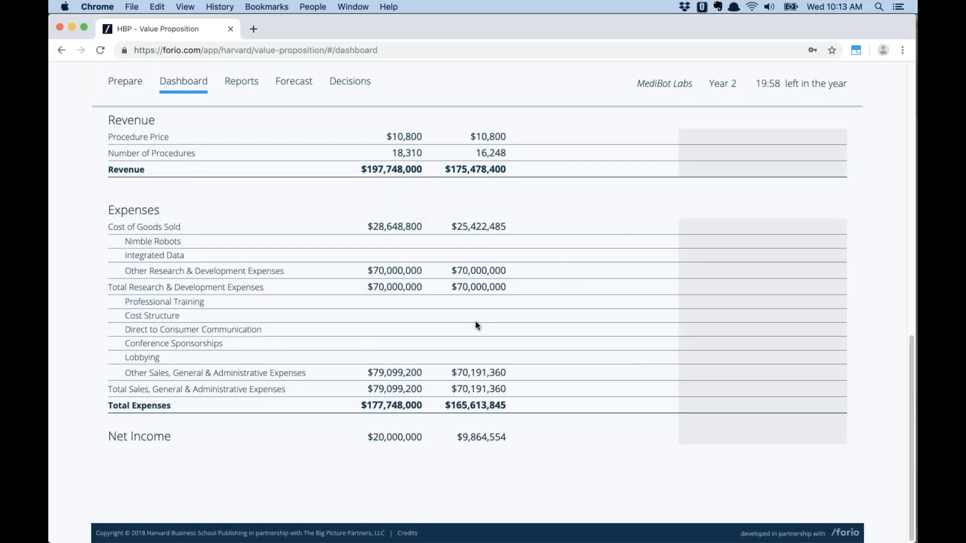
pyautogui.scroll(15, 468, 302)
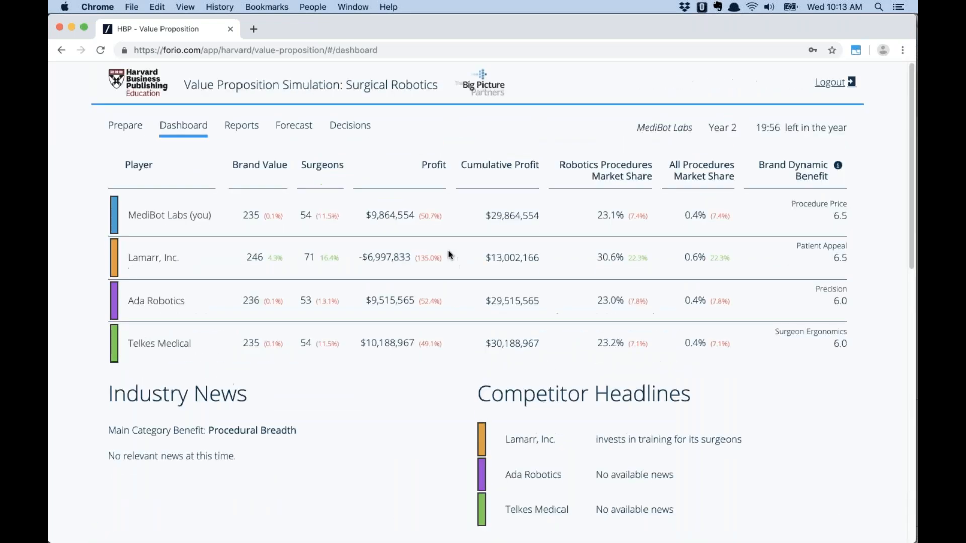
# Show the Year 2 Market Share report: Lamarr 30.6%, Telkes 23.2%, MediBot 23.1%, Ada 23.0%
pyautogui.click(241, 127)
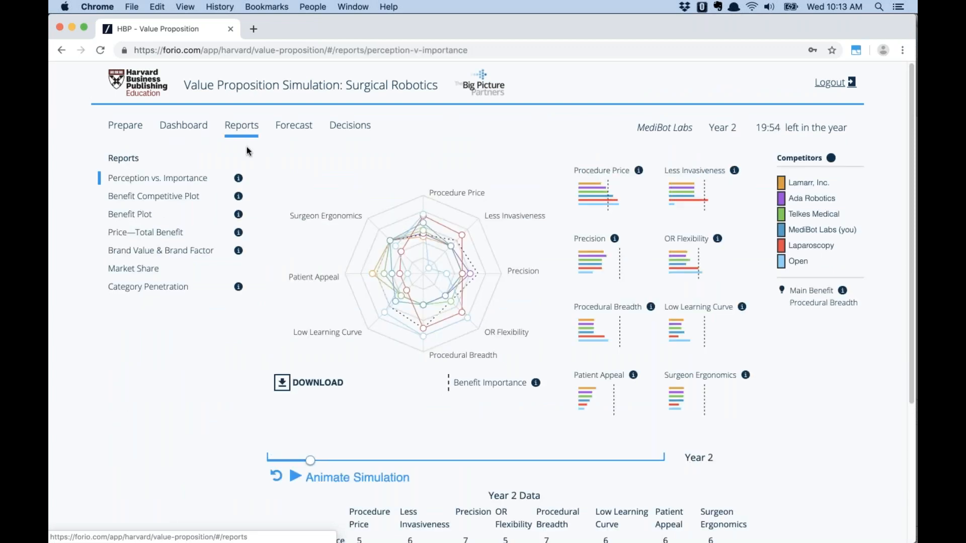
pyautogui.click(151, 272)
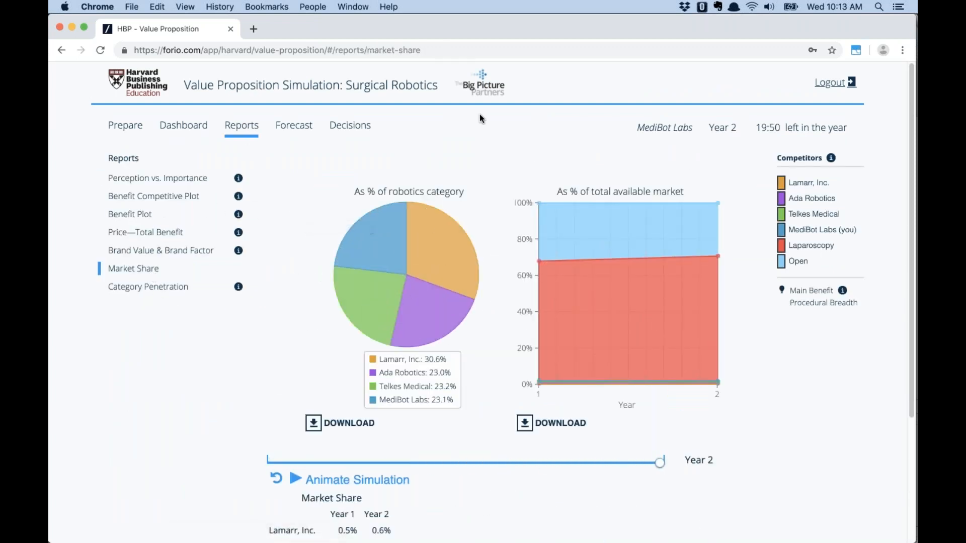
pyautogui.moveTo(456, 249)
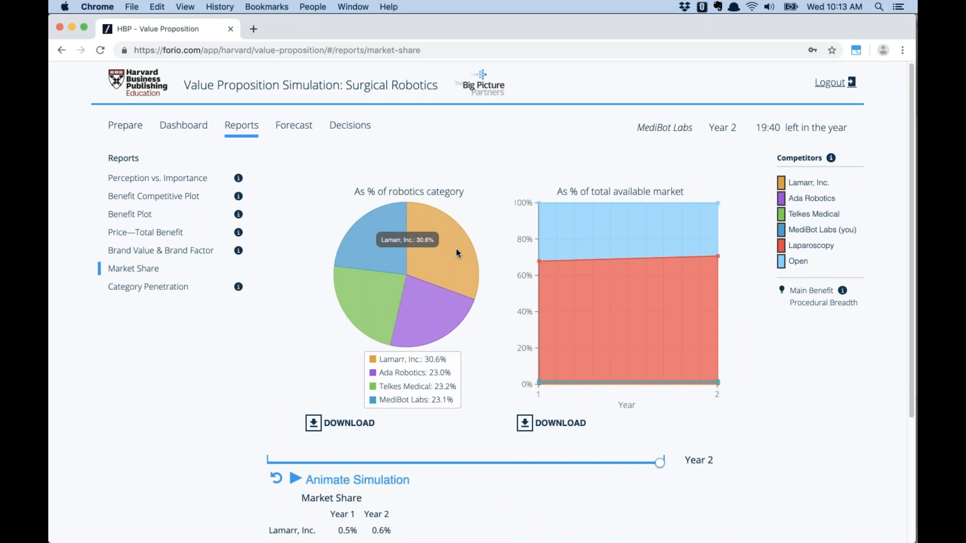
pyautogui.click(308, 7)
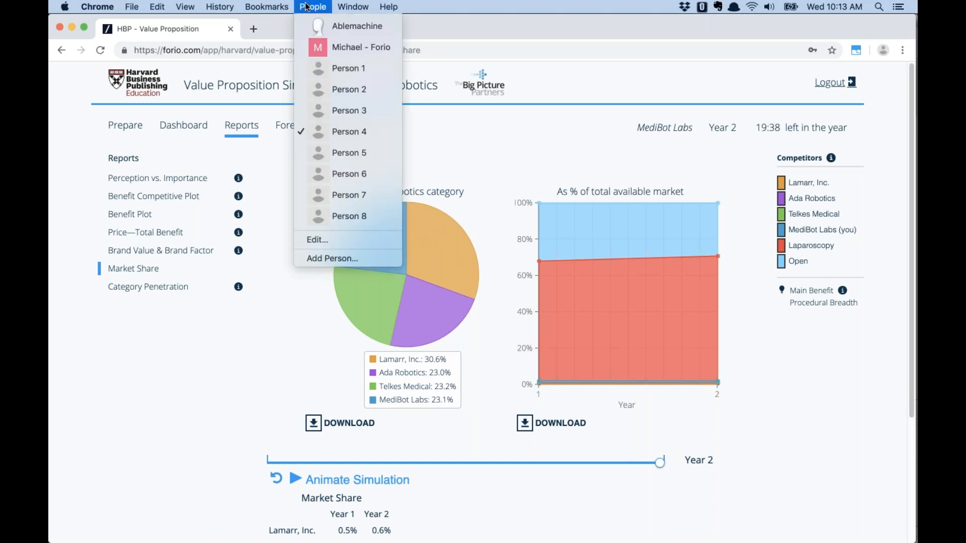
# Switch to the facilitator profile and view User Assignments with all four users in Group 1
pyautogui.click(334, 153)
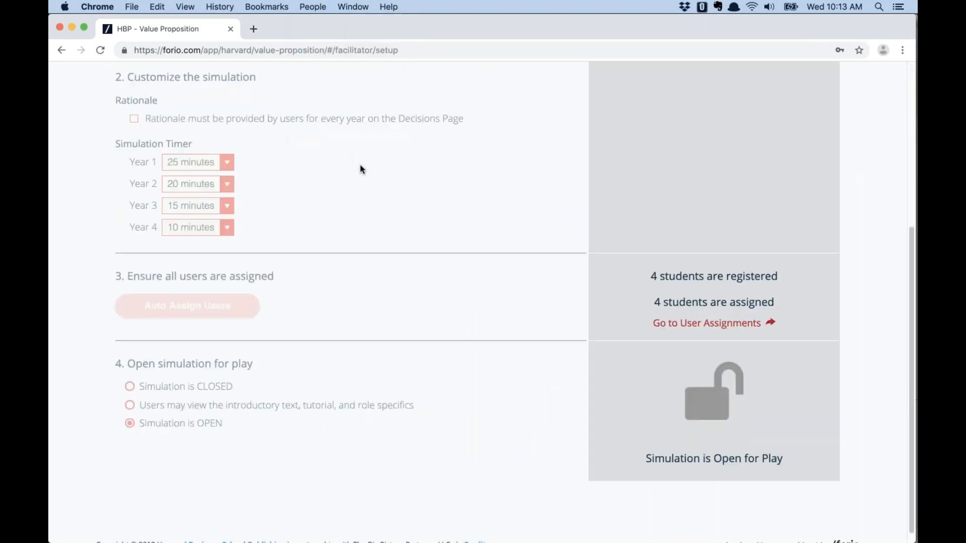
pyautogui.scroll(5, 360, 169)
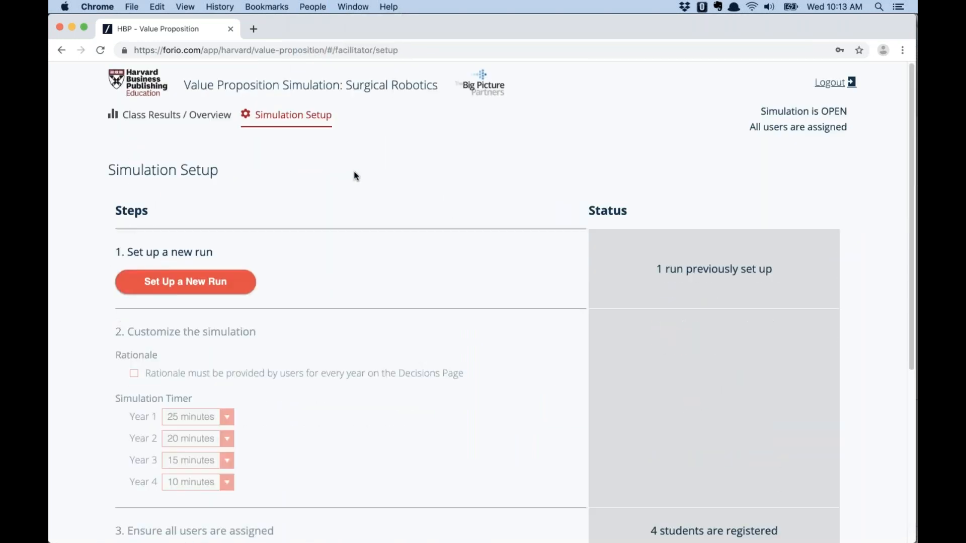
pyautogui.scroll(-5, 462, 285)
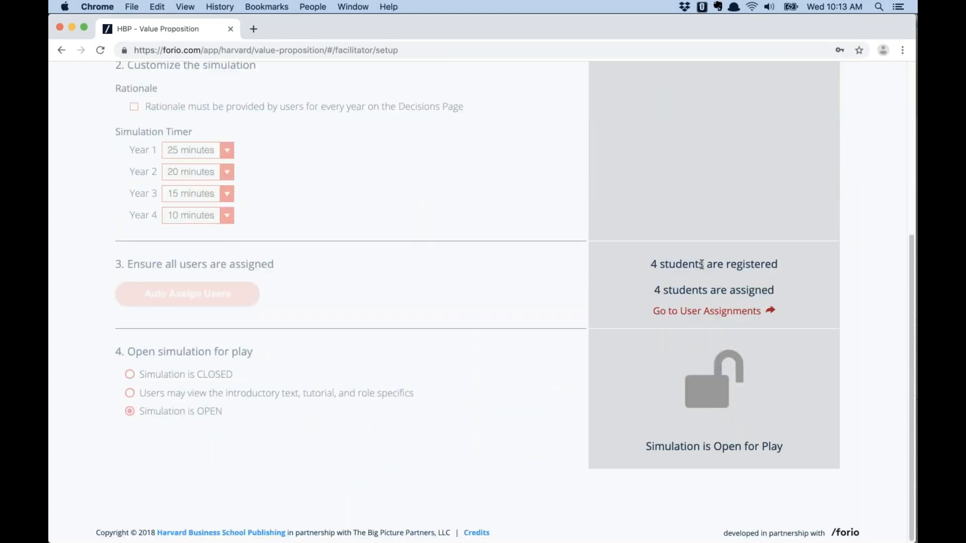
pyautogui.click(693, 316)
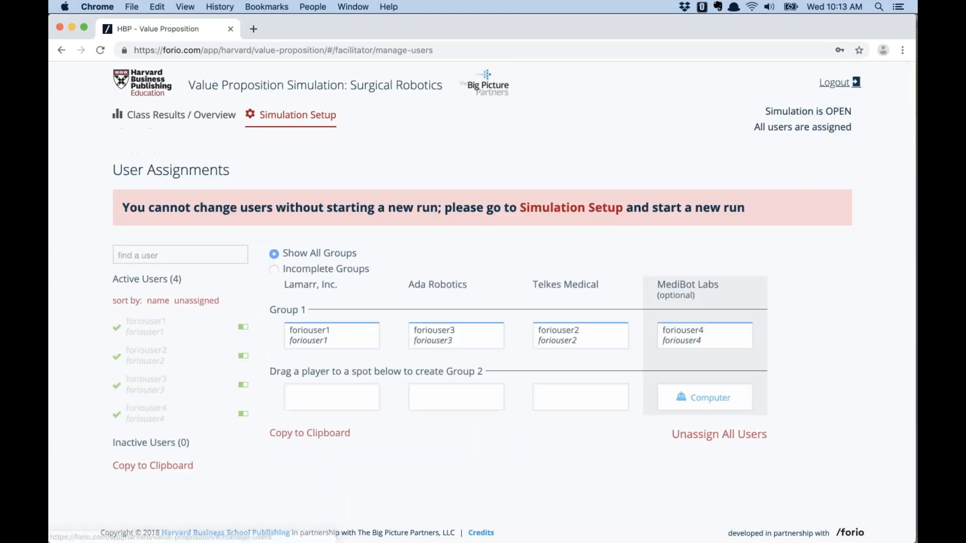
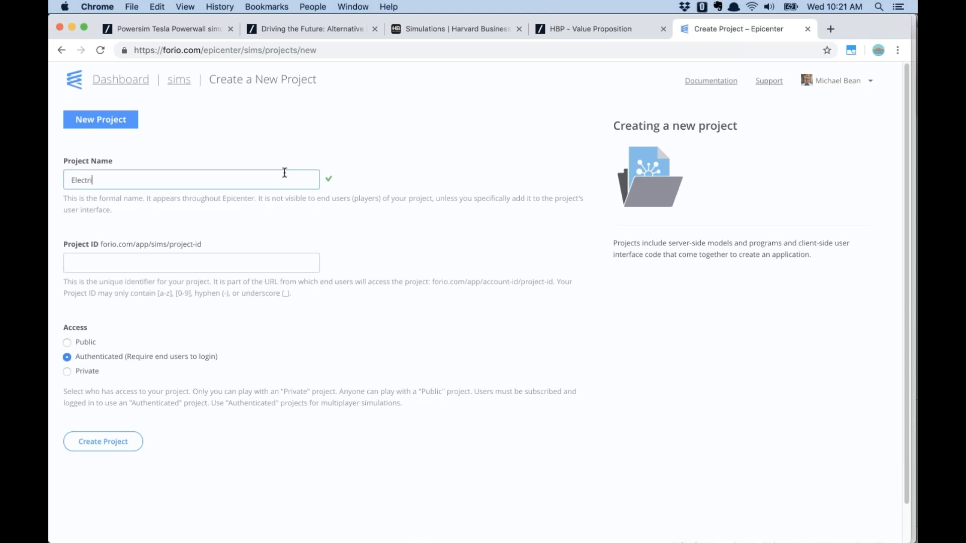
# Name the project 'Electric Bike Company' so the ID fills in as electric-bike-company
pyautogui.write('Bike COmpan')
pyautogui.press('BackSpace')
pyautogui.press('BackSpace')
pyautogui.press('BackSpace')
pyautogui.press('BackSpace')
pyautogui.press('BackSpace')
pyautogui.press('BackSpace')
pyautogui.write('c')
pyautogui.press('BackSpace')
pyautogui.write('Company')
pyautogui.press('Tab')
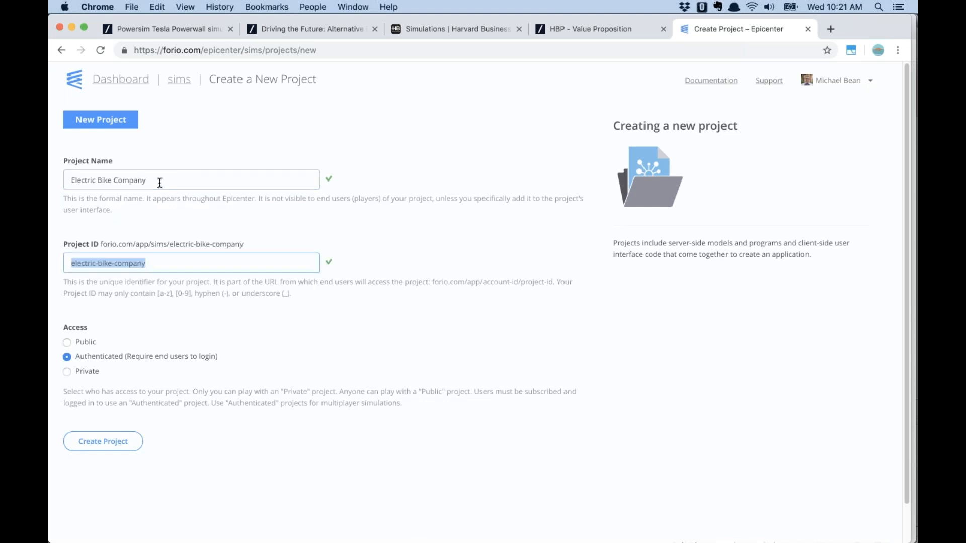
# Review the project's web address, set access to Authenticated, and create the project
pyautogui.moveTo(102, 244); pyautogui.dragTo(257, 243)
pyautogui.click(257, 243)
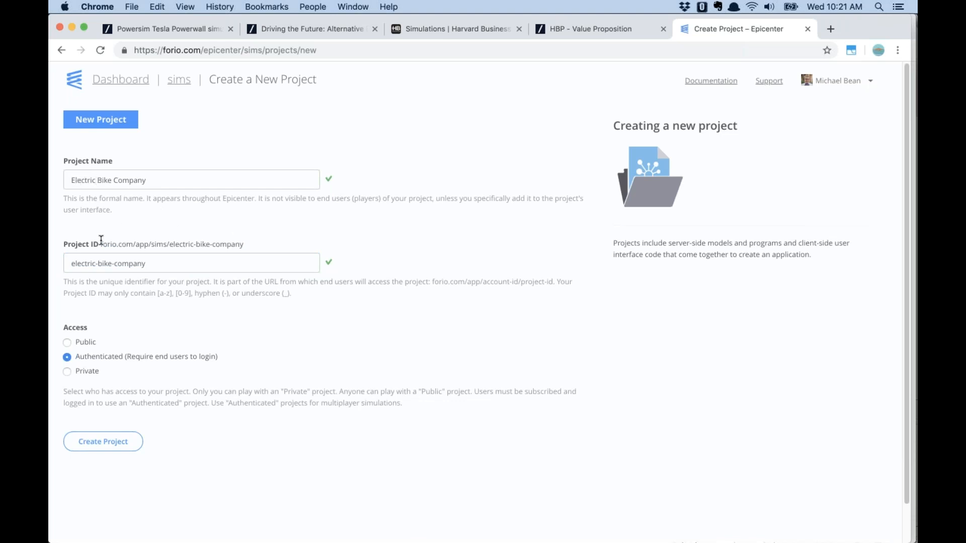
pyautogui.moveTo(100, 243); pyautogui.dragTo(231, 259)
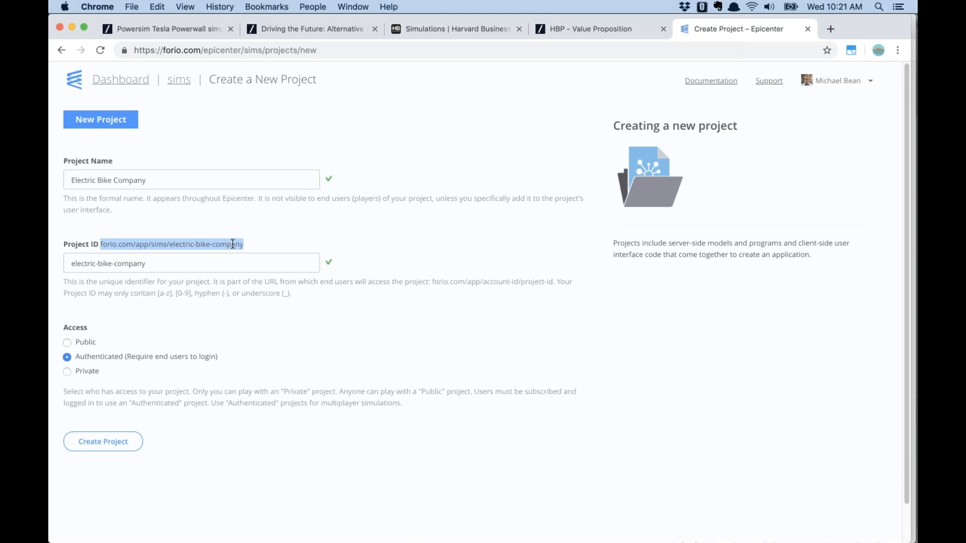
pyautogui.click(236, 244)
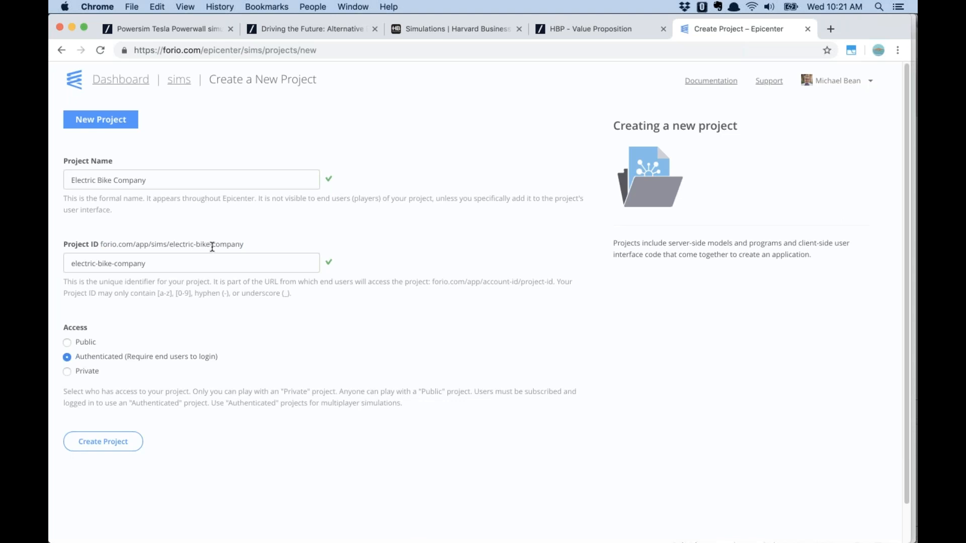
pyautogui.click(68, 343)
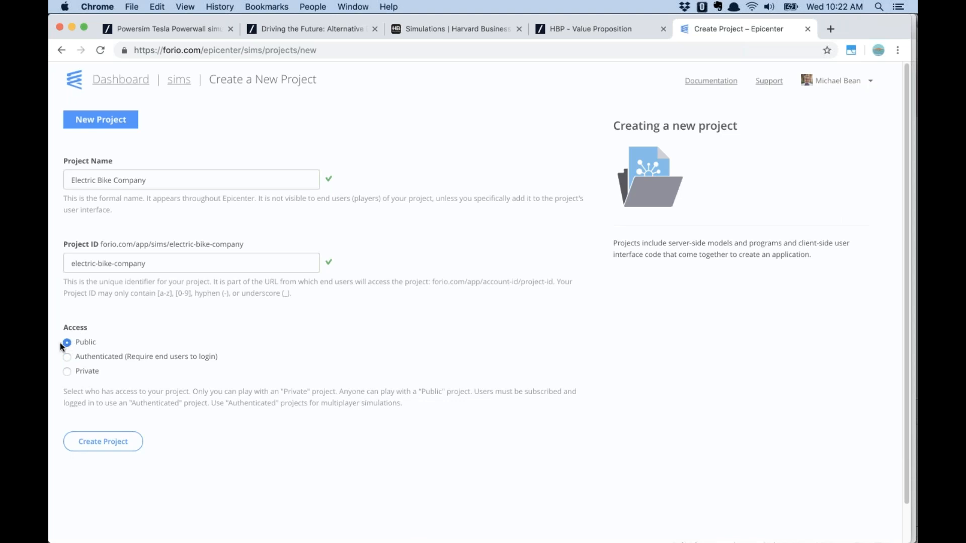
pyautogui.click(73, 373)
pyautogui.click(69, 358)
pyautogui.click(119, 443)
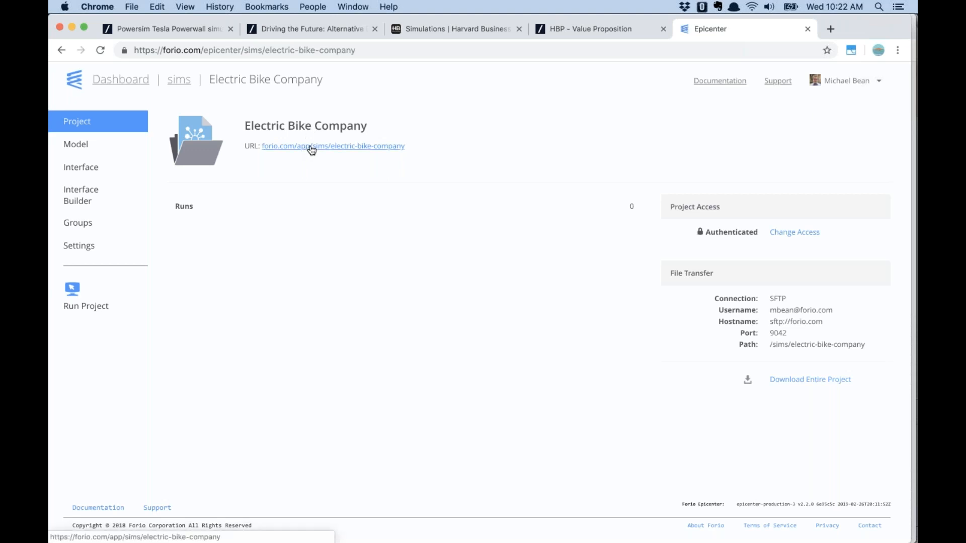
# Try the project's unavailable web address, then check the empty Model and Interface file pages
pyautogui.click(312, 150)
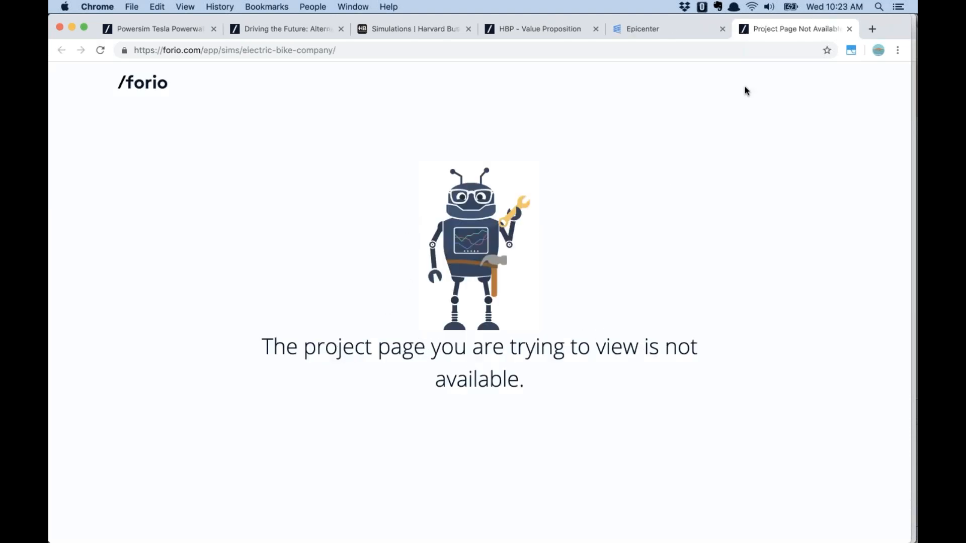
pyautogui.click(850, 30)
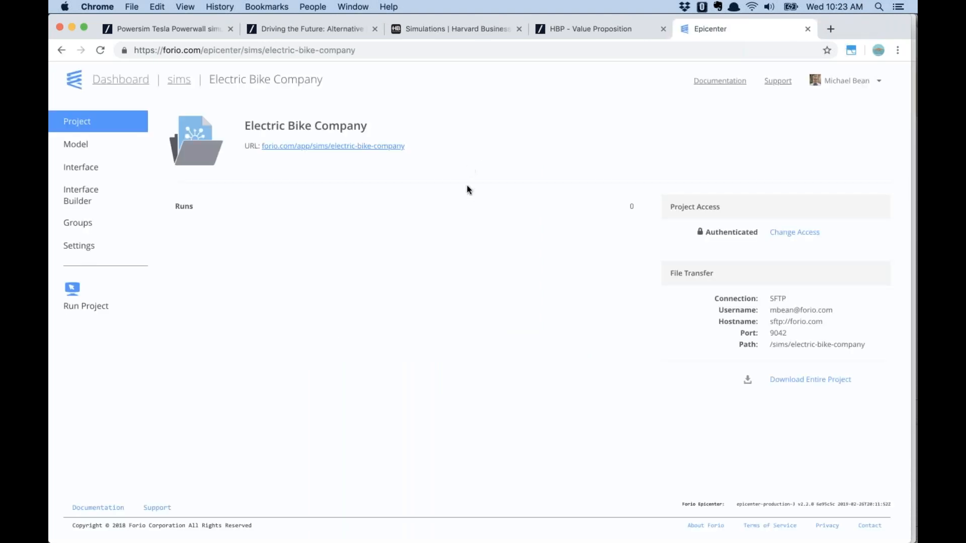
pyautogui.click(77, 145)
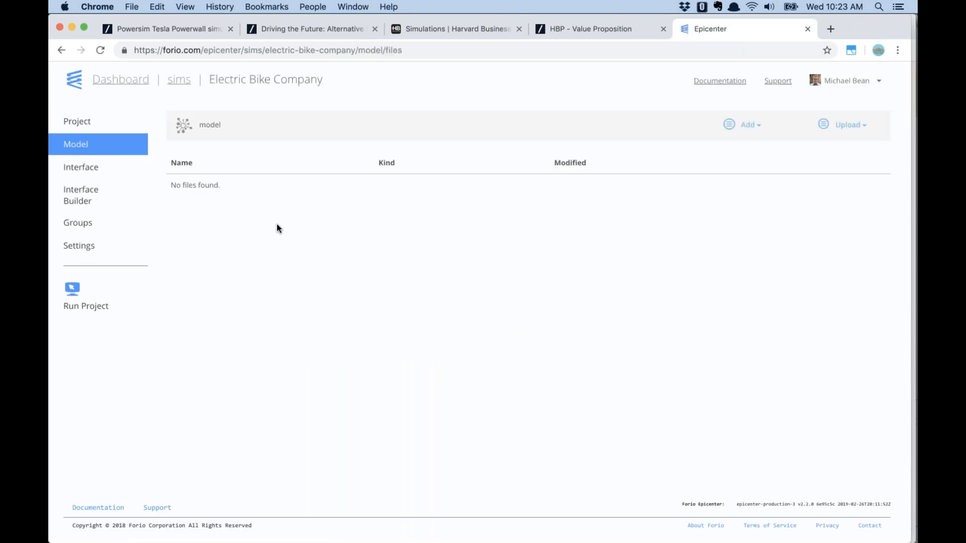
pyautogui.moveTo(166, 188); pyautogui.dragTo(226, 213)
pyautogui.click(226, 213)
pyautogui.click(84, 169)
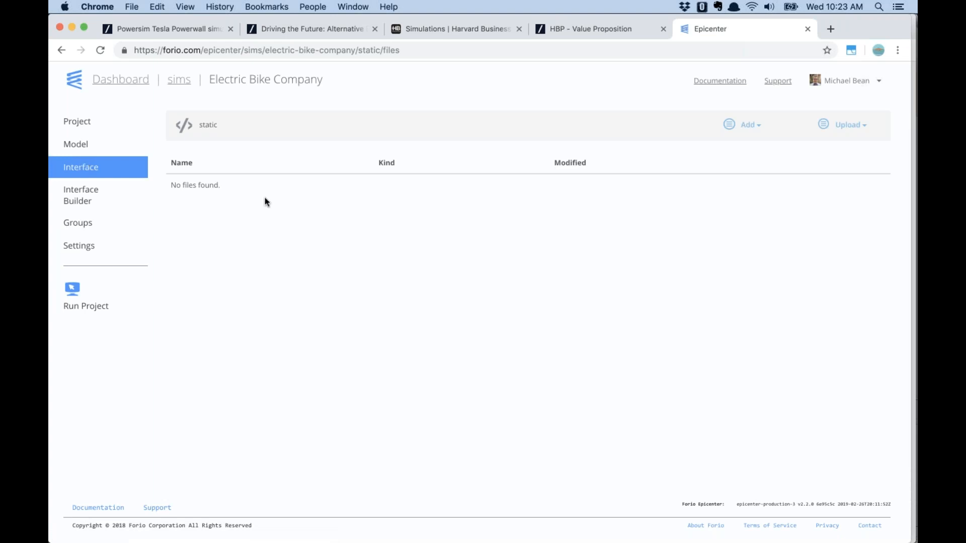
pyautogui.click(82, 146)
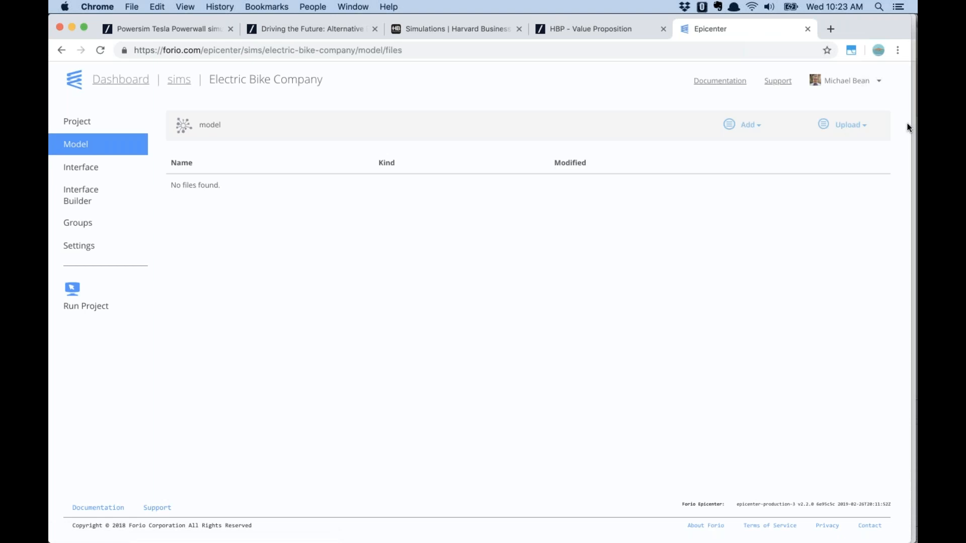
# Drag model.sip from Finder into the project's model files, then view the interface files
pyautogui.click(913, 126)
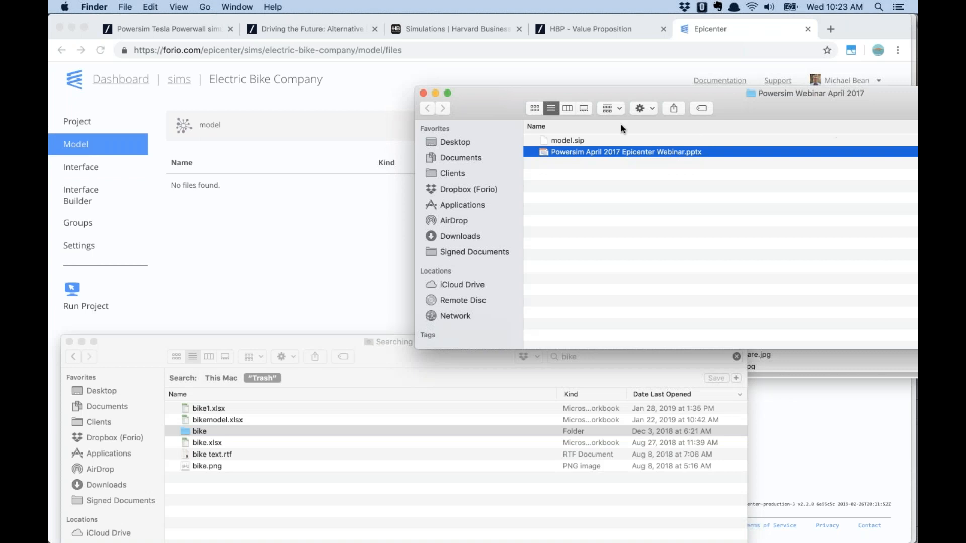
pyautogui.click(566, 141)
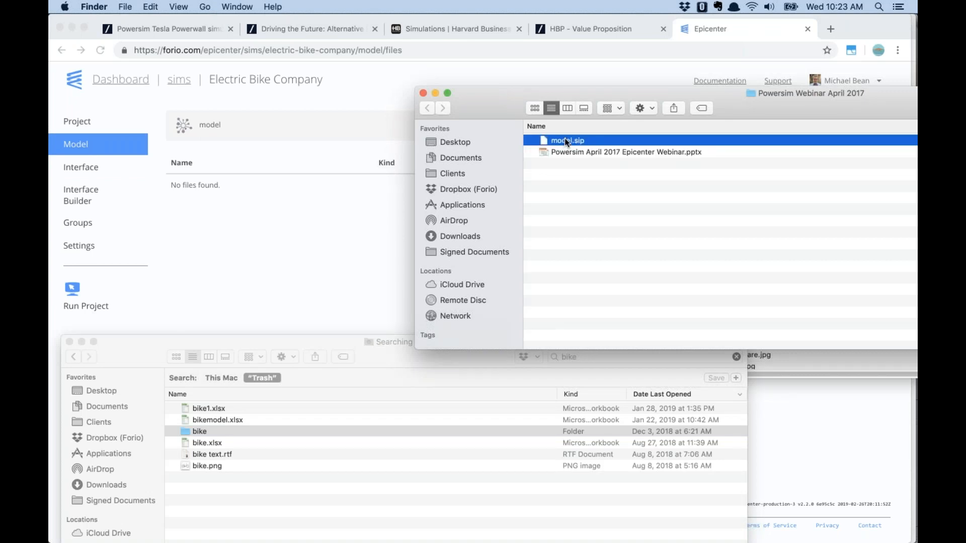
pyautogui.moveTo(565, 138); pyautogui.dragTo(336, 226)
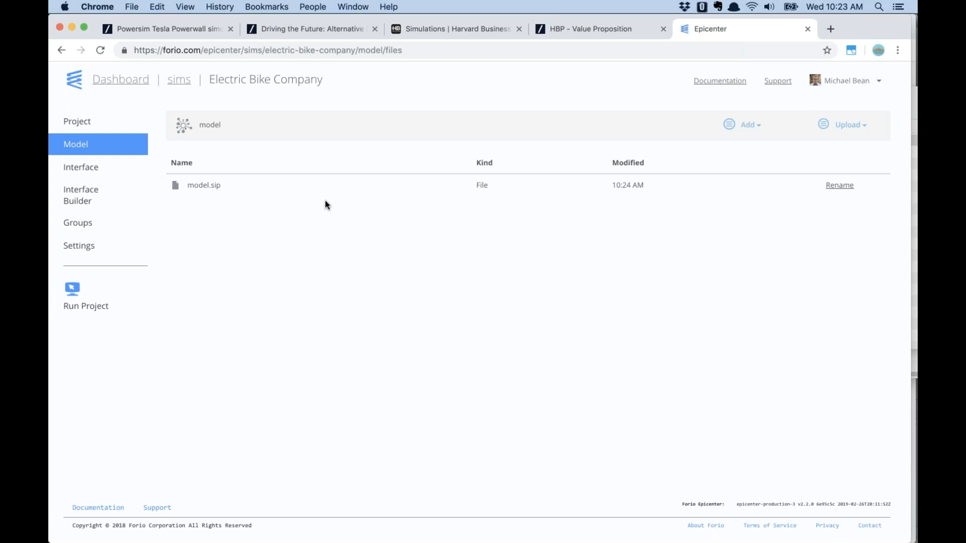
pyautogui.click(98, 168)
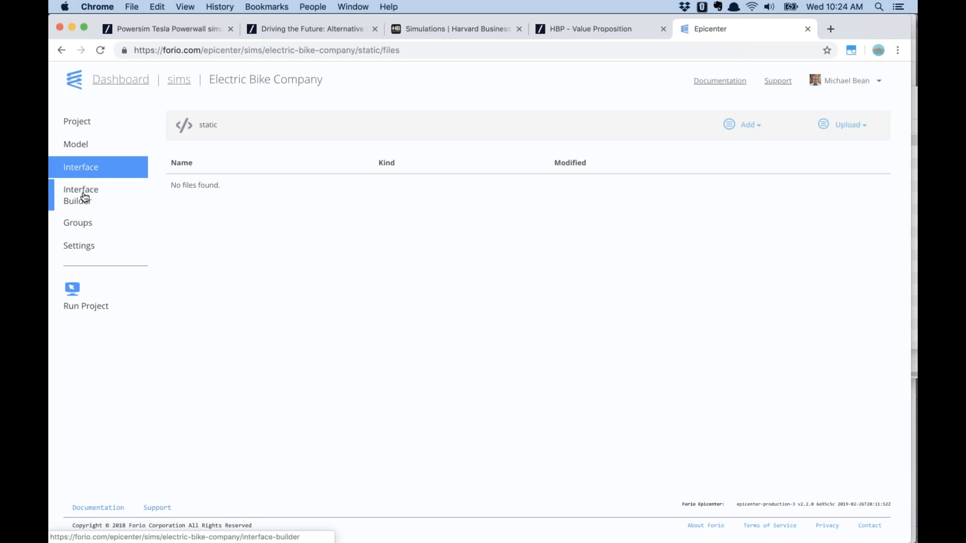
# Start a Turn By Turn project template in the Interface Builder
pyautogui.click(85, 197)
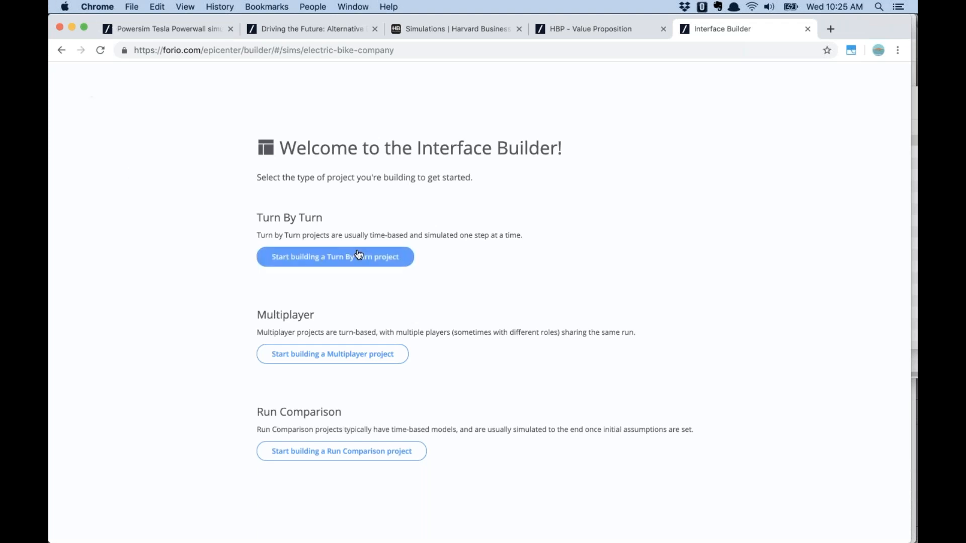
pyautogui.click(375, 266)
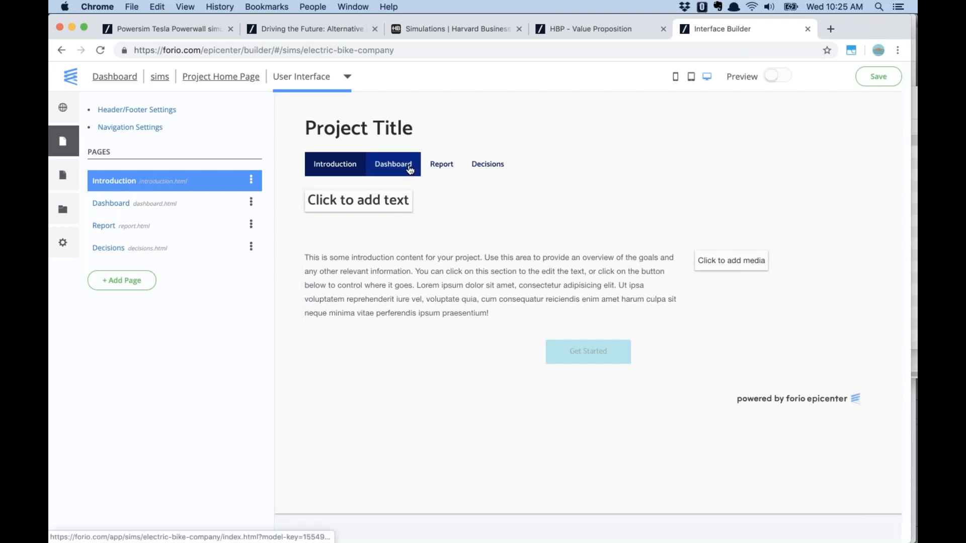
# Preview the Dashboard, Report and Decisions pages of the template
pyautogui.click(111, 203)
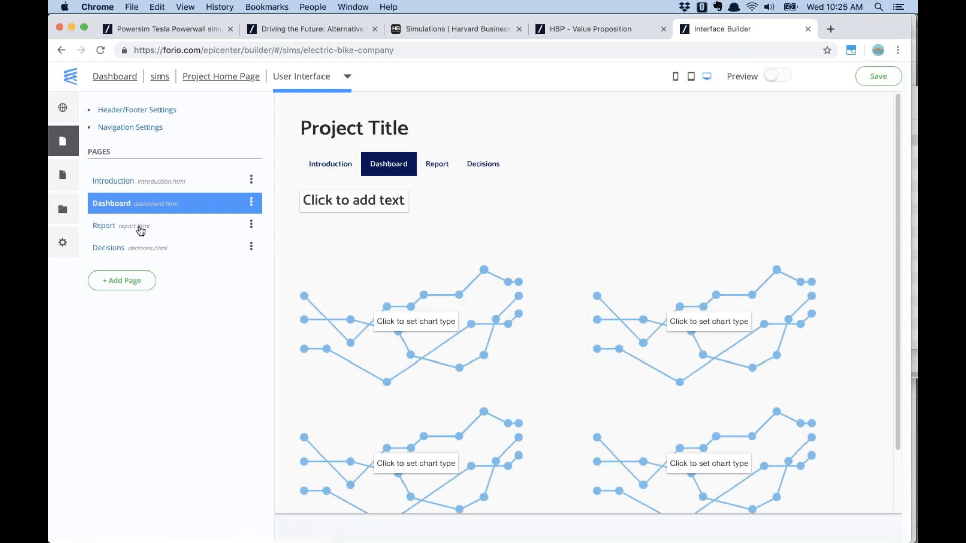
pyautogui.click(107, 227)
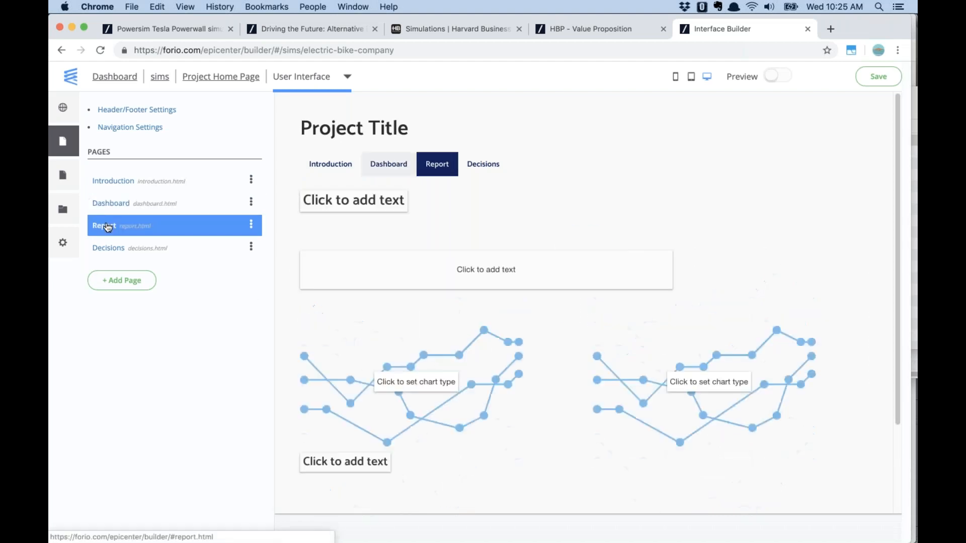
pyautogui.click(123, 252)
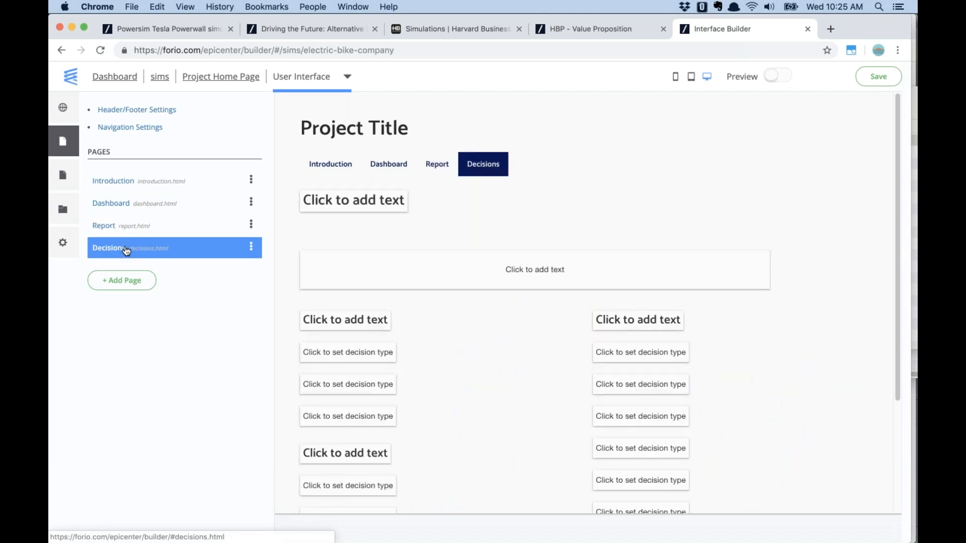
# Browse the Output, Input, Combination and Text page templates, closing without adding a page
pyautogui.click(135, 279)
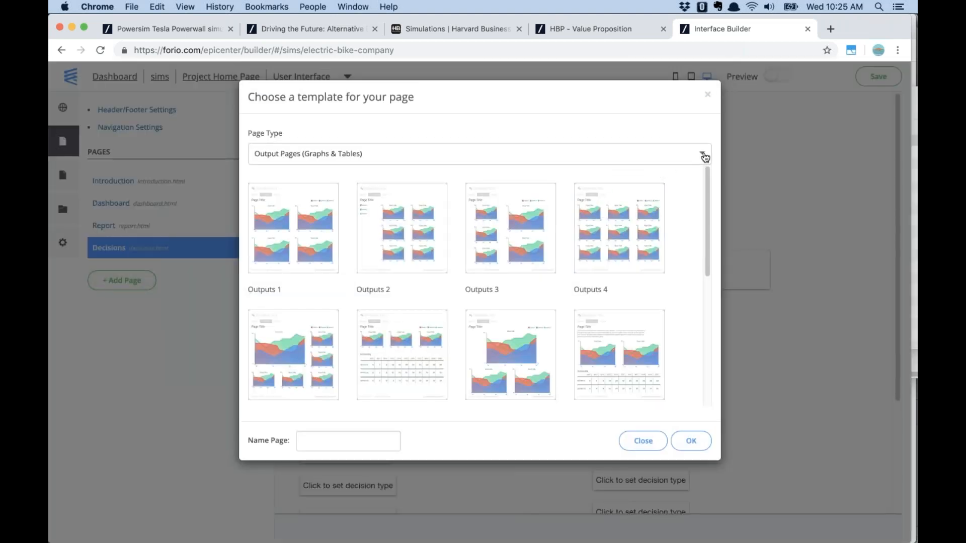
pyautogui.click(705, 158)
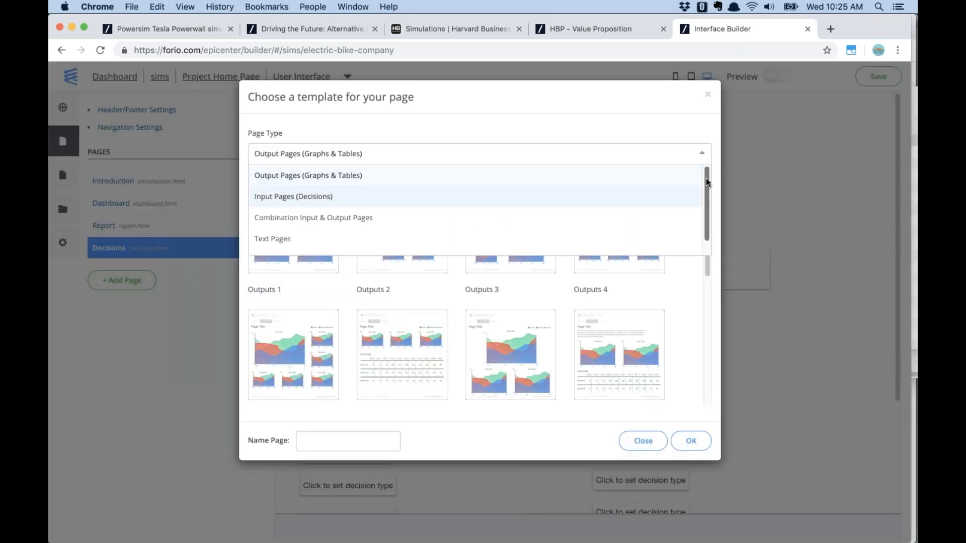
pyautogui.click(588, 183)
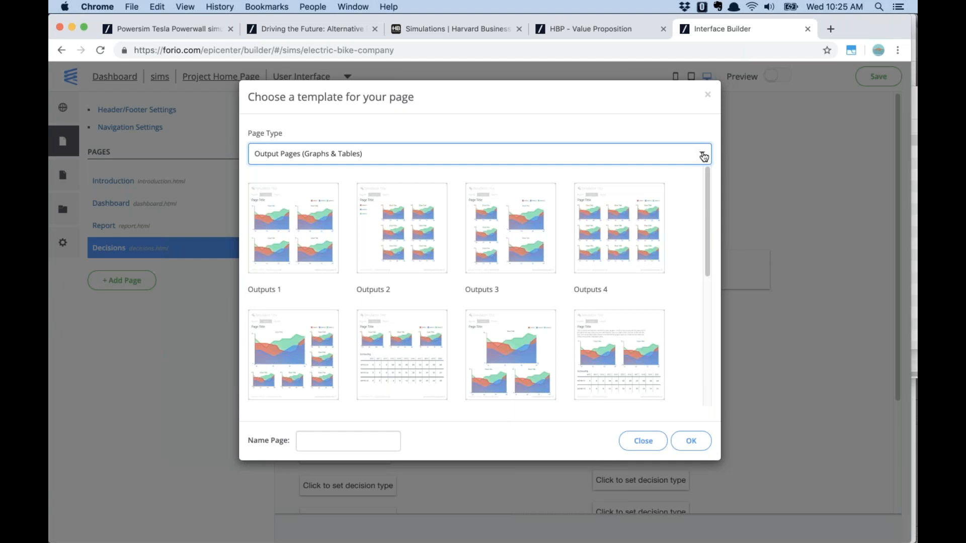
pyautogui.moveTo(708, 201)
pyautogui.mouseDown()
pyautogui.moveTo(710, 247)
pyautogui.moveTo(705, 201)
pyautogui.mouseUp()
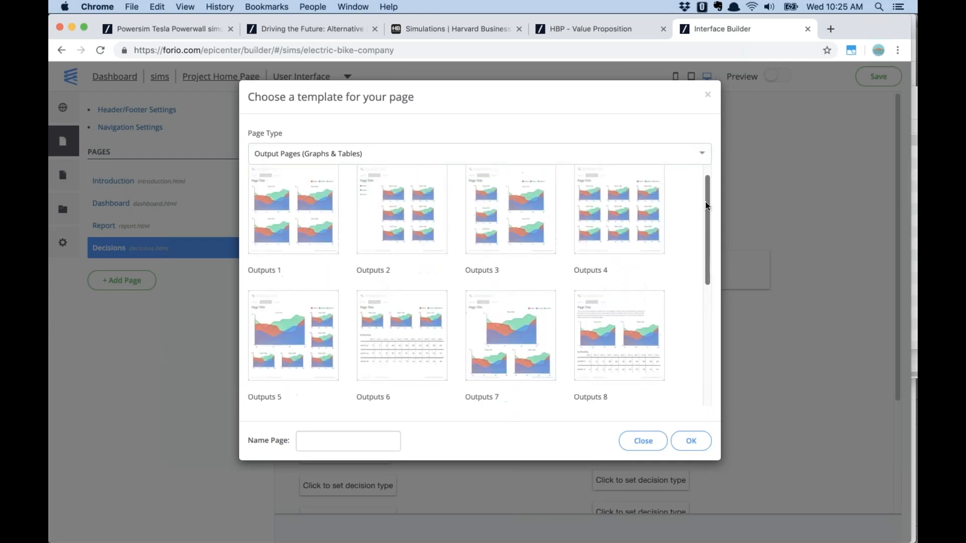
pyautogui.click(648, 153)
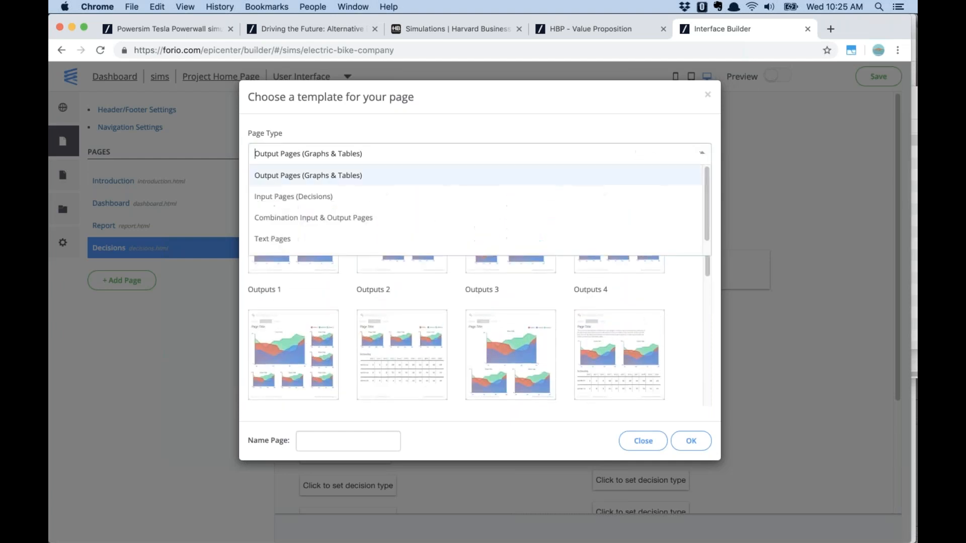
pyautogui.click(548, 196)
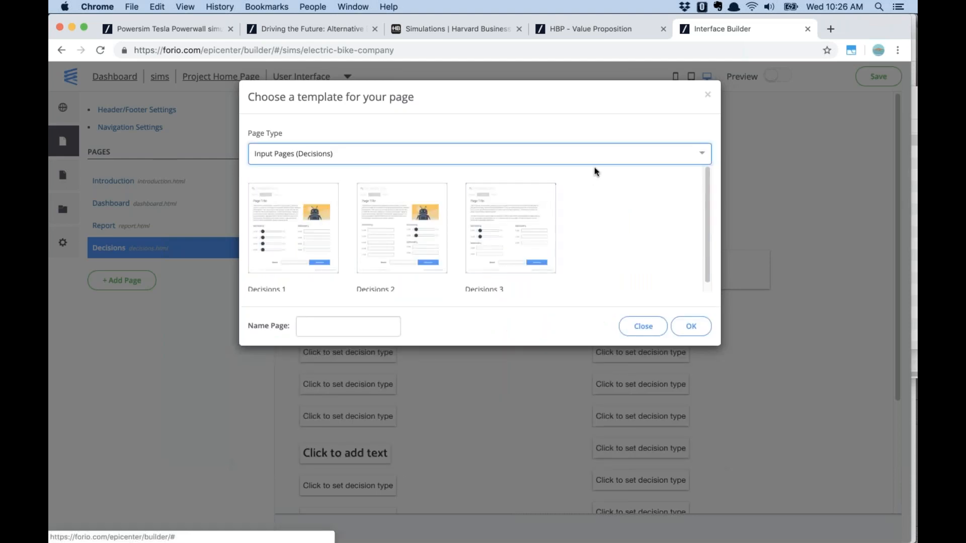
pyautogui.click(599, 153)
pyautogui.click(582, 218)
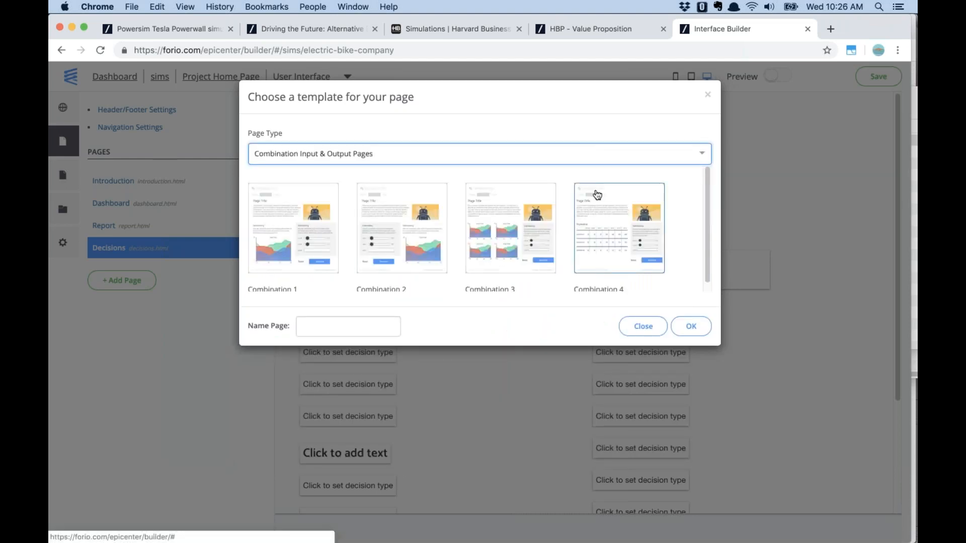
pyautogui.click(602, 153)
pyautogui.click(569, 241)
pyautogui.scroll(-5, 565, 269)
pyautogui.scroll(3, 565, 270)
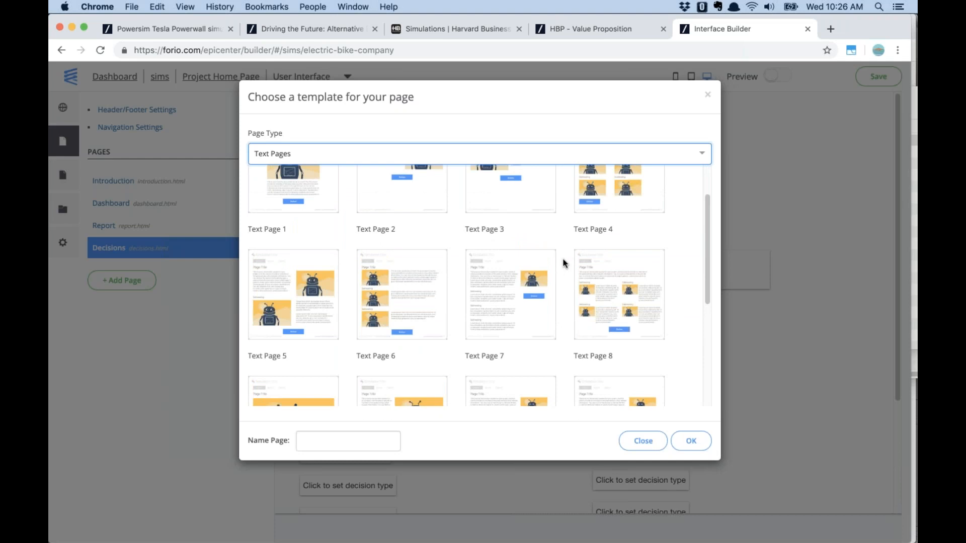
pyautogui.click(643, 443)
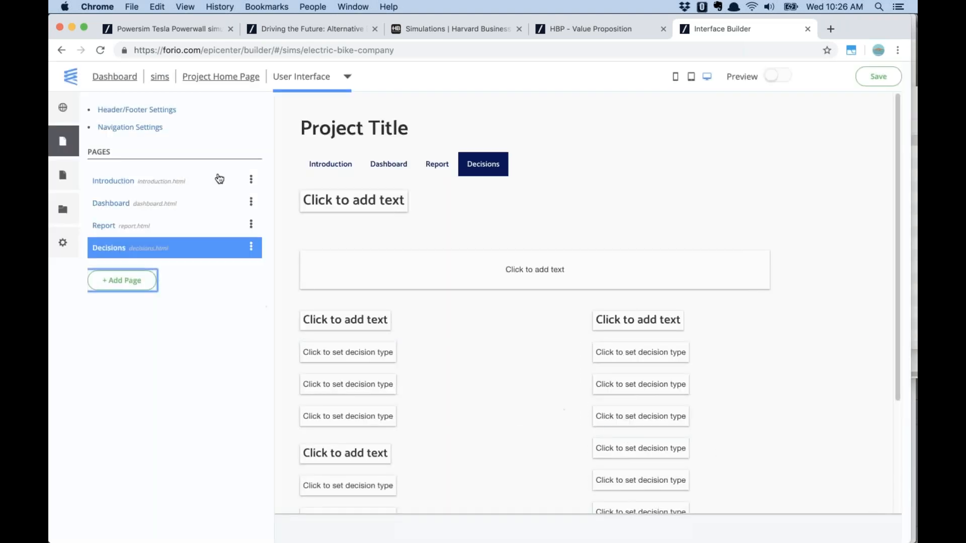
# Review the Introduction, Dashboard, Report and Decisions pages, then bring up Header/Footer Settings
pyautogui.click(124, 182)
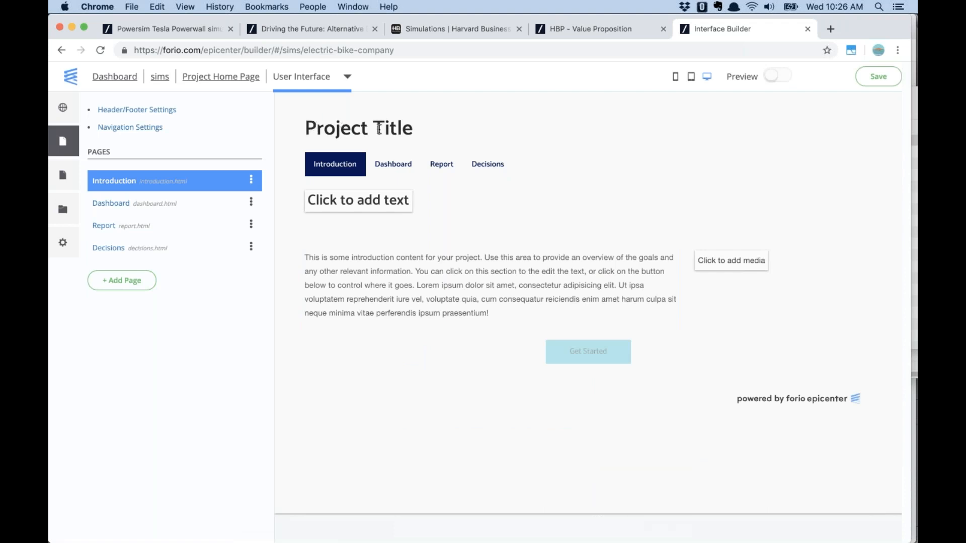
pyautogui.click(102, 206)
pyautogui.click(105, 226)
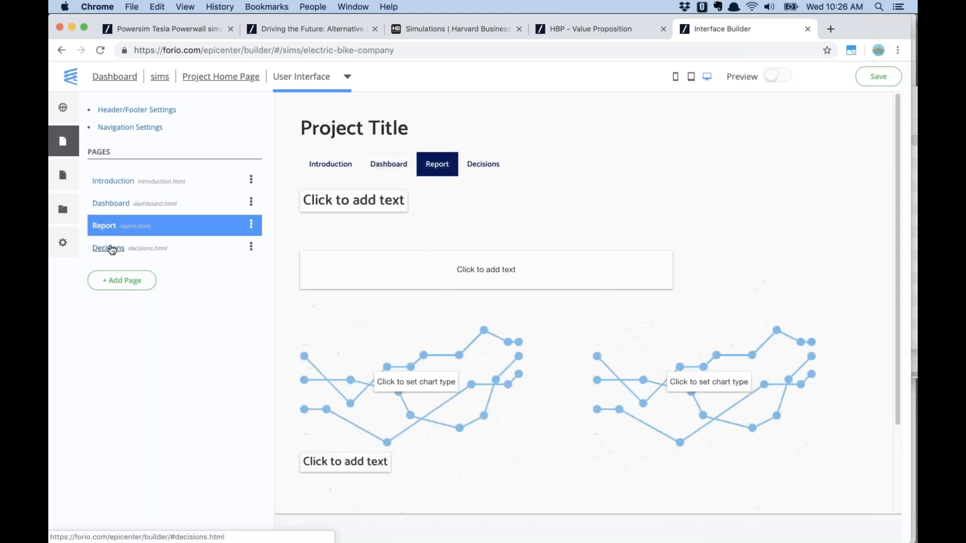
pyautogui.click(111, 250)
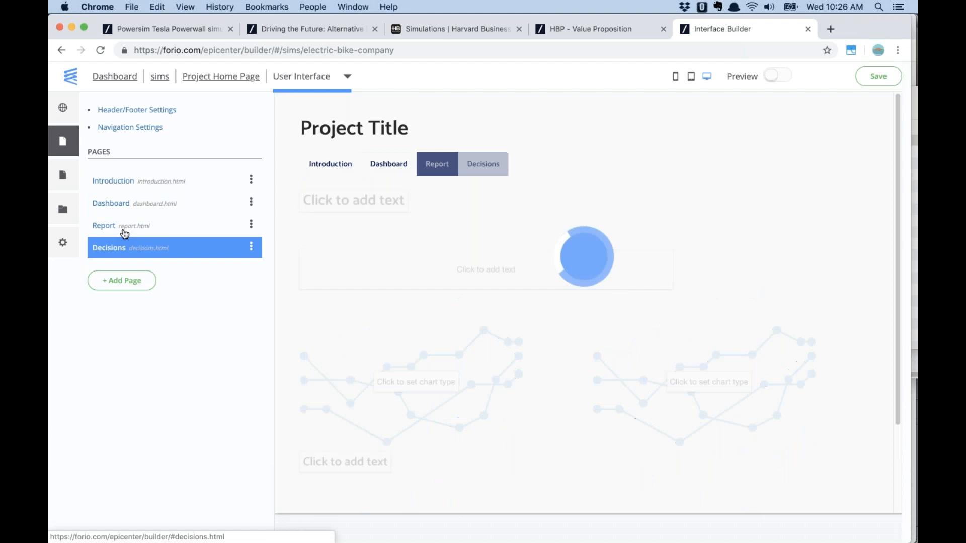
pyautogui.click(111, 182)
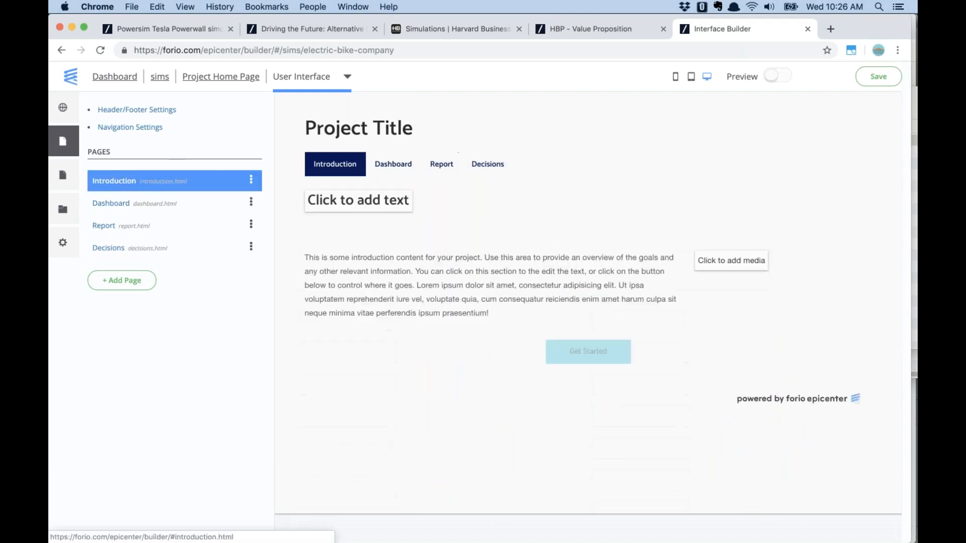
pyautogui.click(146, 110)
# Change the project title to 'Valencia Bicycles'
pyautogui.tripleClick(448, 167)
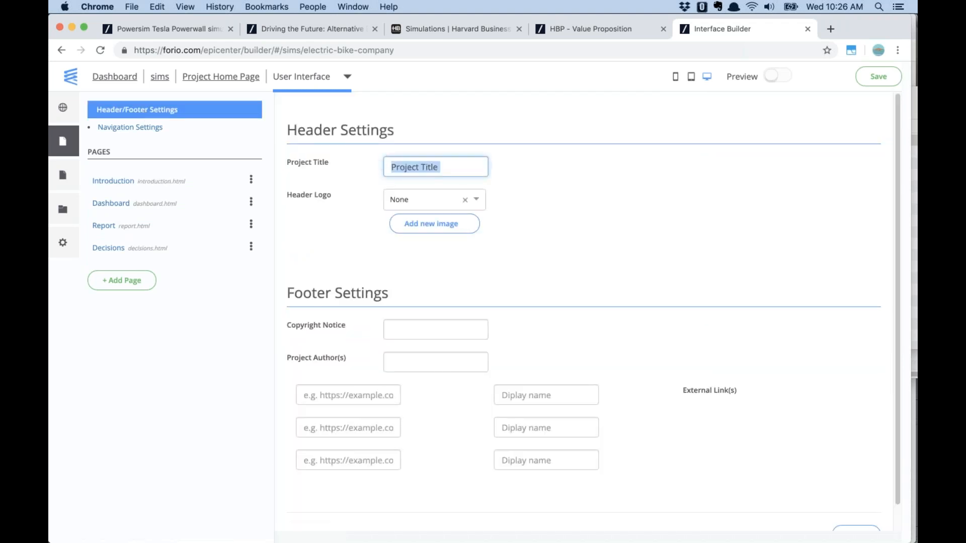
pyautogui.write('Valencia Bicycles')
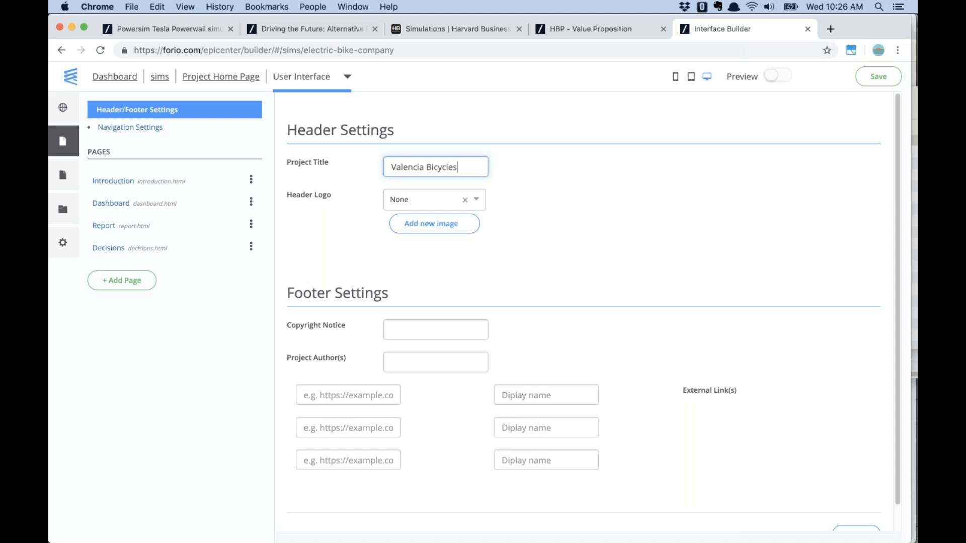
pyautogui.click(614, 172)
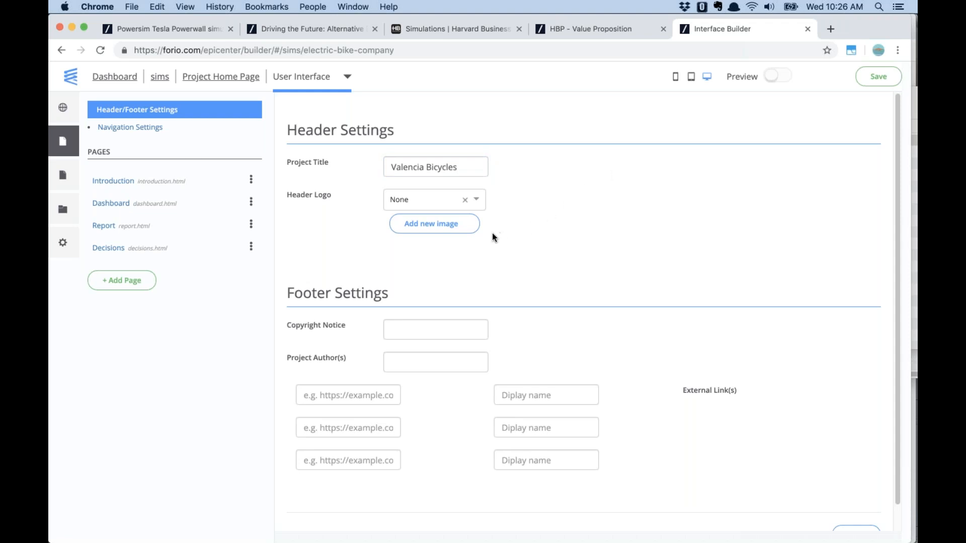
# Upload and crop bike.png, and make it the header logo
pyautogui.click(437, 226)
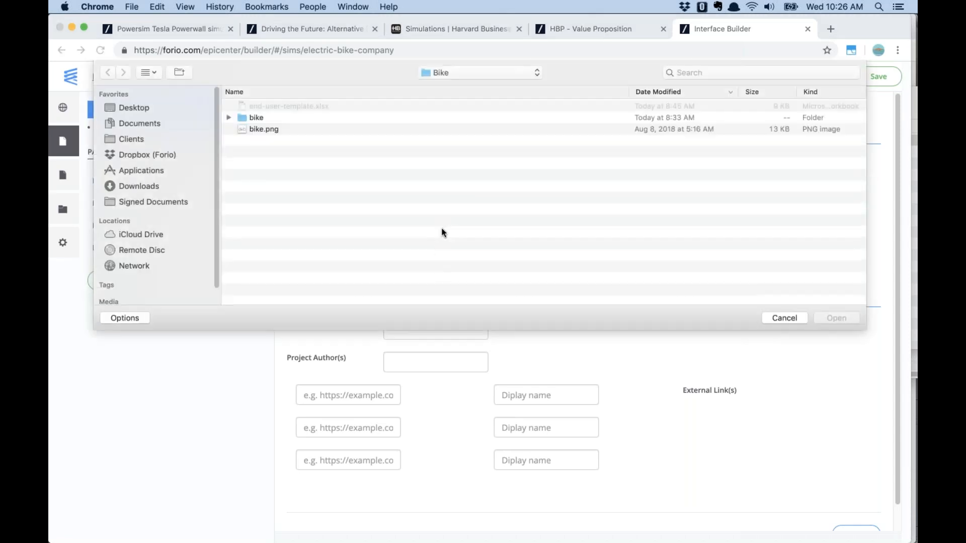
pyautogui.click(265, 130)
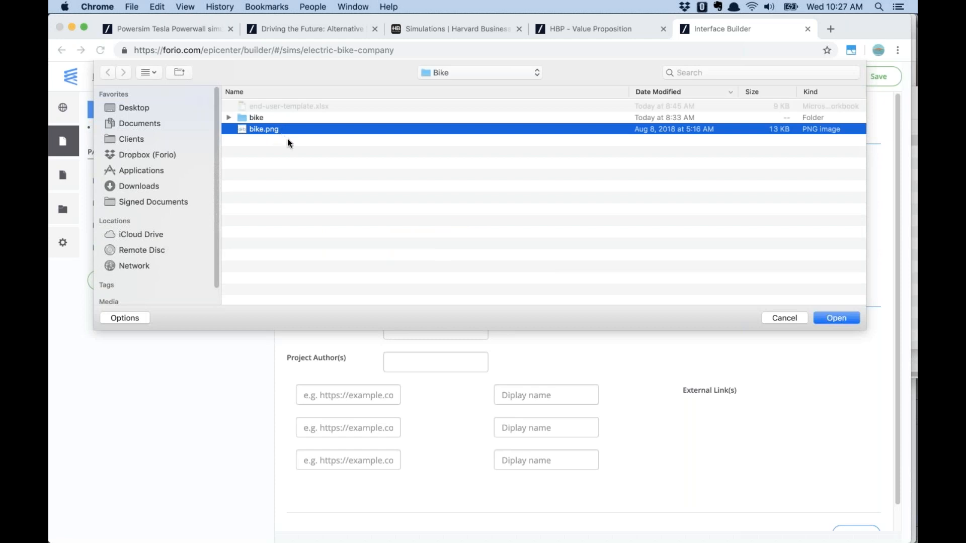
pyautogui.click(837, 318)
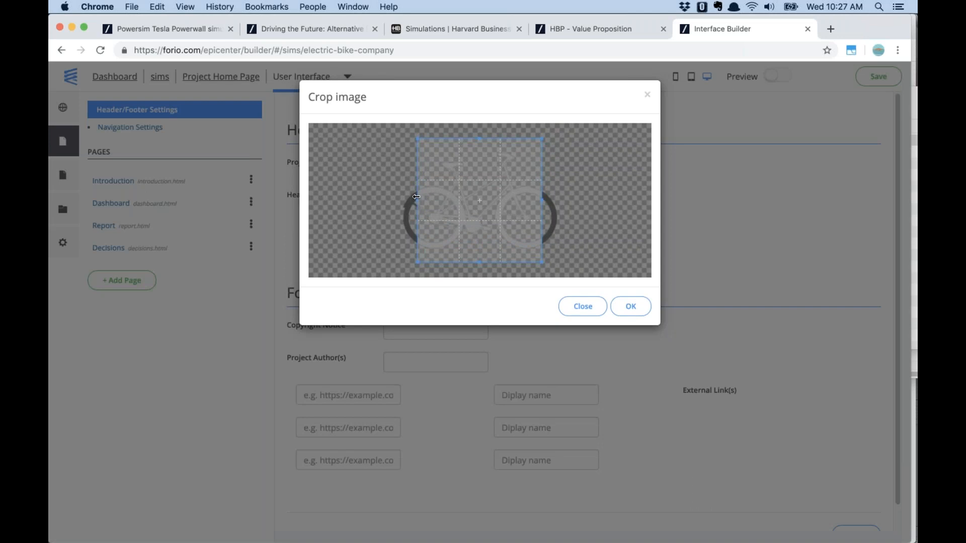
pyautogui.moveTo(416, 199); pyautogui.dragTo(395, 200)
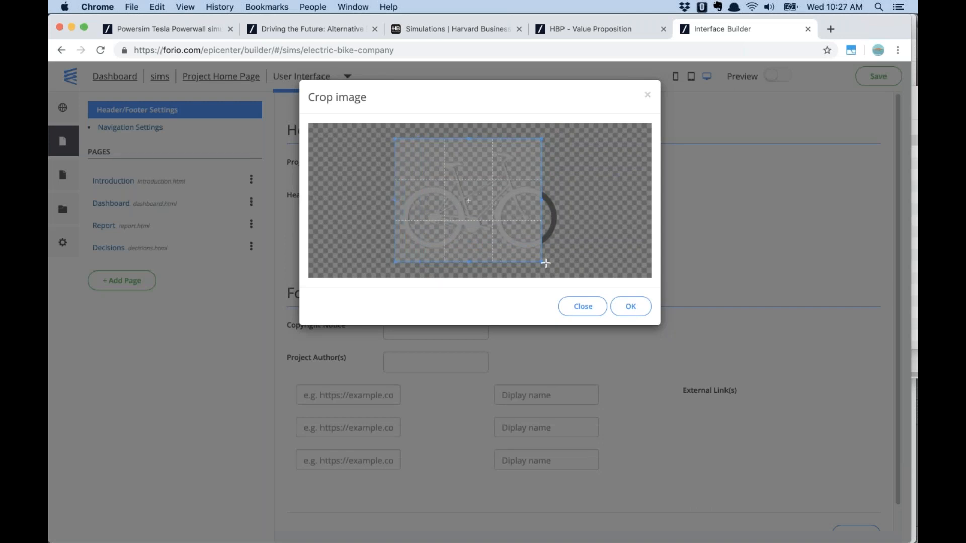
pyautogui.moveTo(542, 262); pyautogui.dragTo(570, 263)
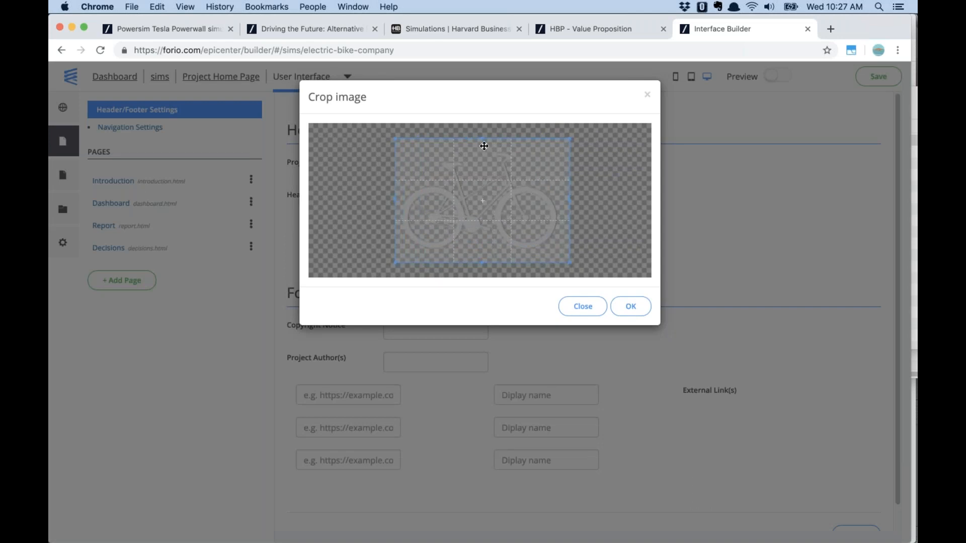
pyautogui.moveTo(484, 137); pyautogui.dragTo(483, 148)
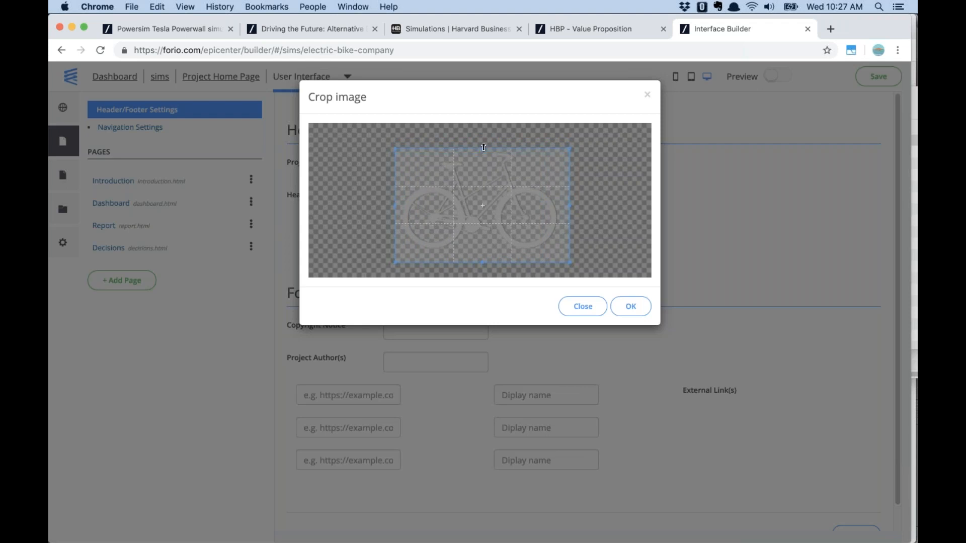
pyautogui.click(631, 307)
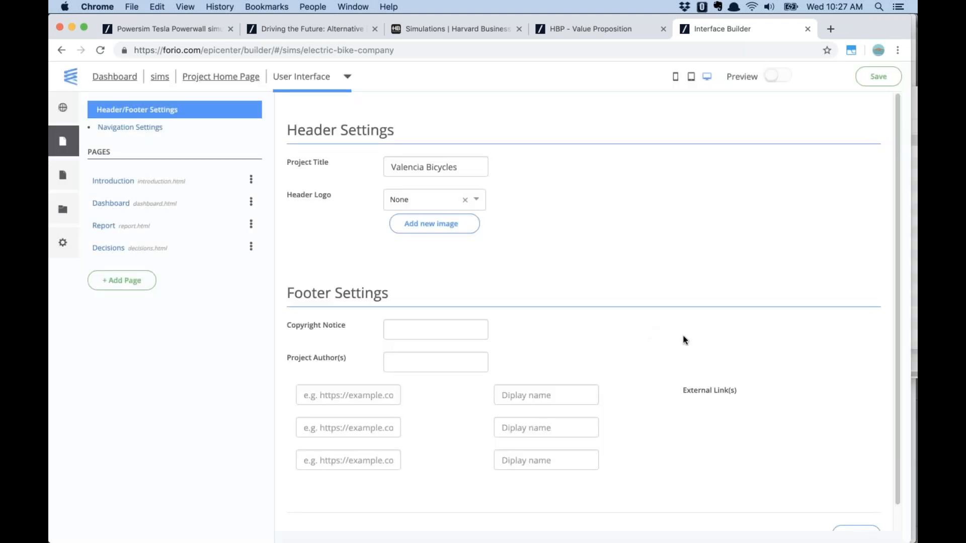
pyautogui.click(477, 200)
pyautogui.click(472, 218)
pyautogui.click(412, 328)
pyautogui.write('2019, MichaelBean')
pyautogui.press('BackSpace')
pyautogui.press('BackSpace')
pyautogui.press('BackSpace')
pyautogui.press('BackSpace')
pyautogui.write('Bean')
pyautogui.press('Tab')
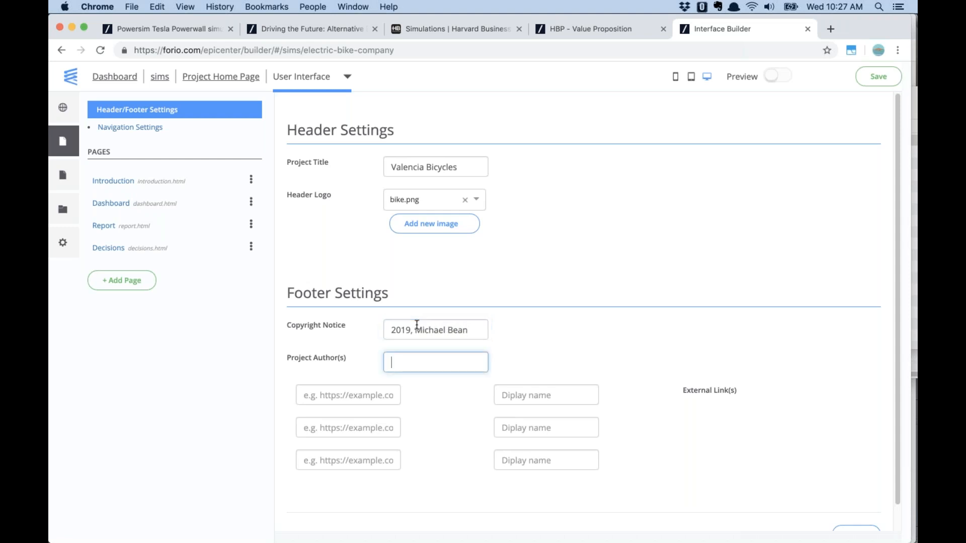
pyautogui.click(356, 396)
pyautogui.write('https://')
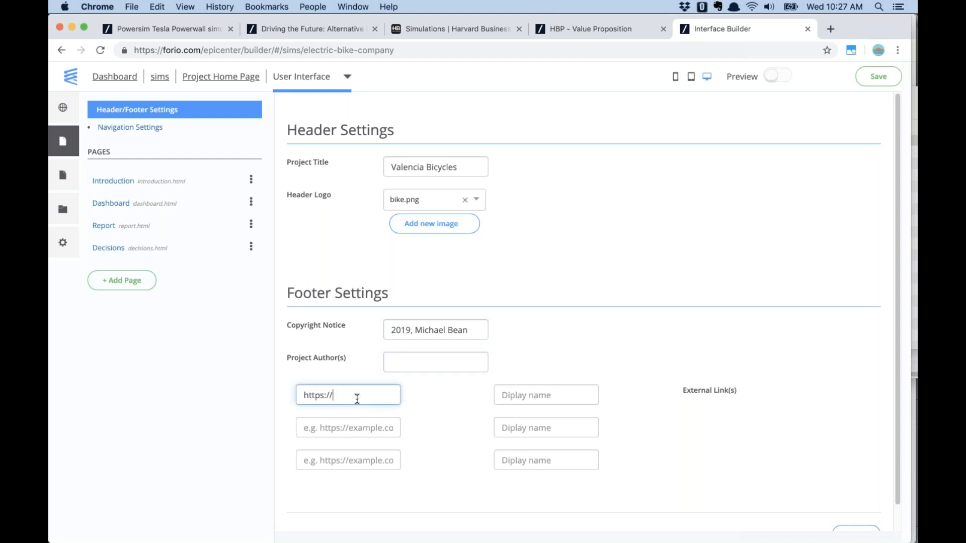
pyautogui.write('forio.com')
pyautogui.press('Tab')
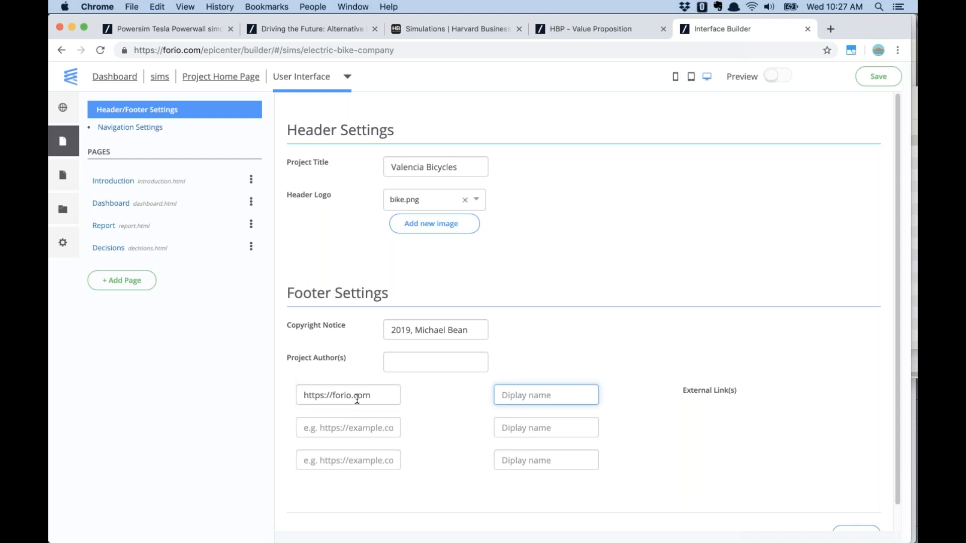
pyautogui.write('View more Forio')
# Add the heading 'Welcome to the bike simulation!' to the Introduction page
pyautogui.click(113, 182)
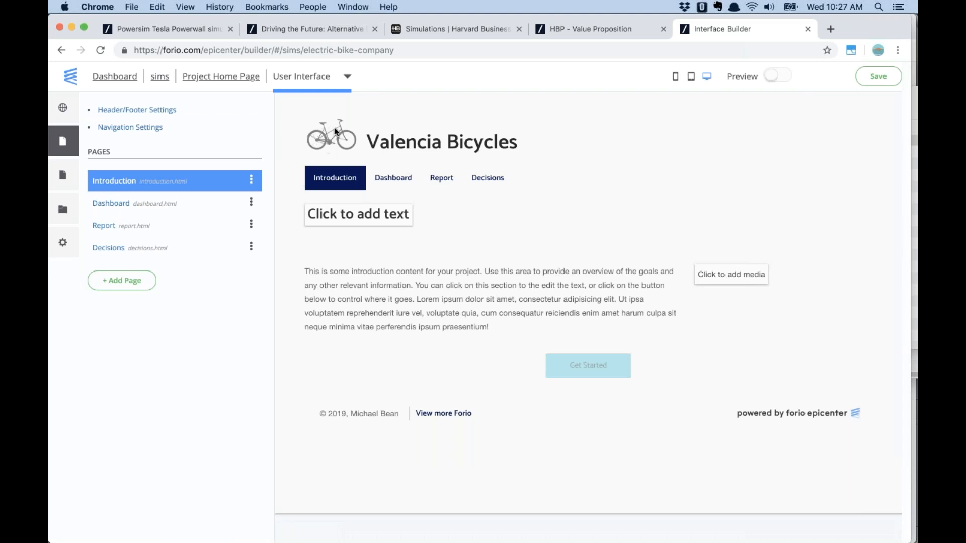
pyautogui.moveTo(380, 143); pyautogui.dragTo(516, 149)
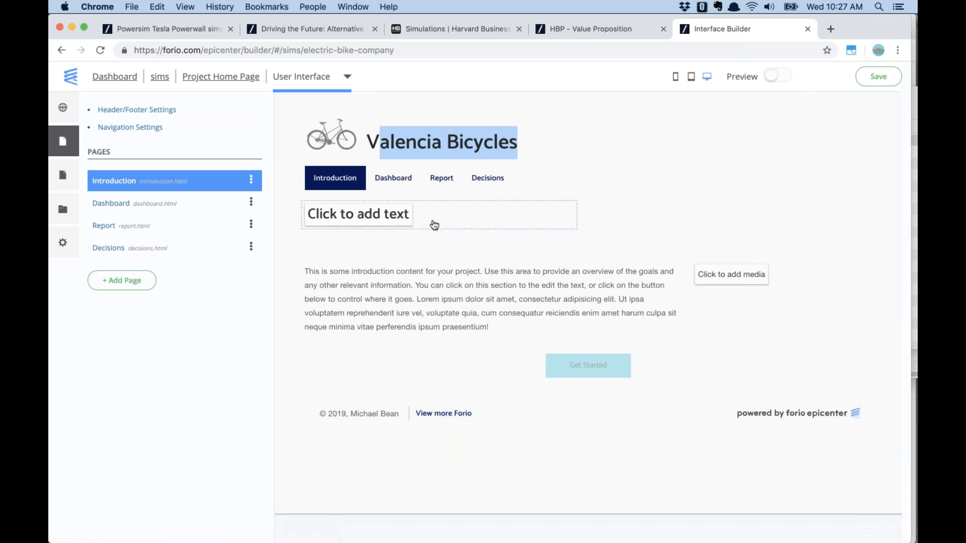
pyautogui.click(398, 220)
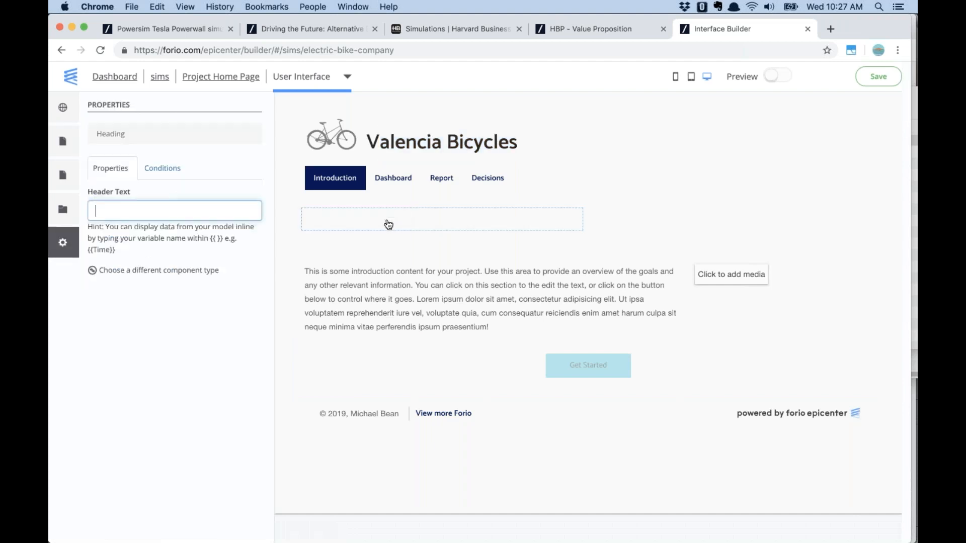
pyautogui.write('Welcome to the bike simulation!')
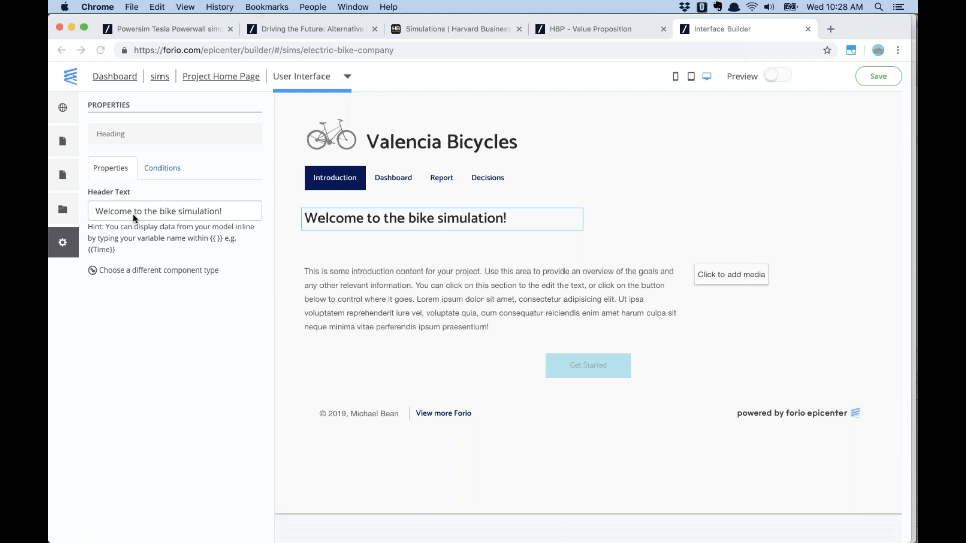
# Replace the placeholder intro paragraph with the pasted Valencia Cyclery description
pyautogui.click(532, 273)
pyautogui.moveTo(217, 363); pyautogui.dragTo(95, 236)
pyautogui.press('super+v')
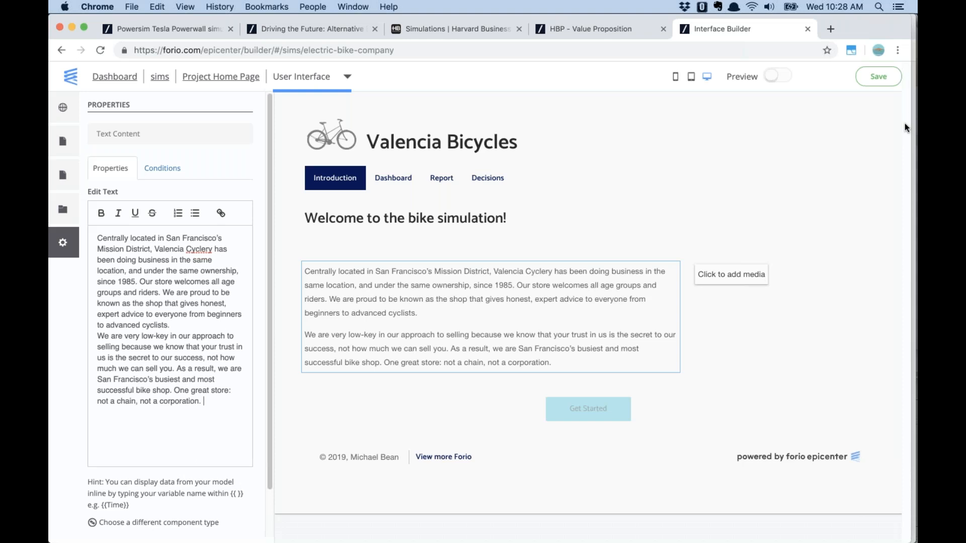
pyautogui.click(393, 177)
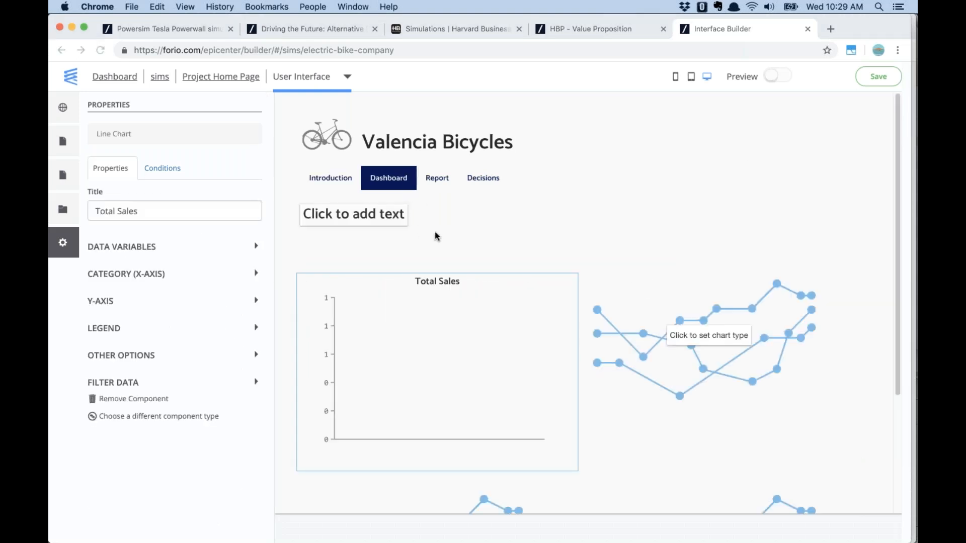
pyautogui.press('super+Tab')
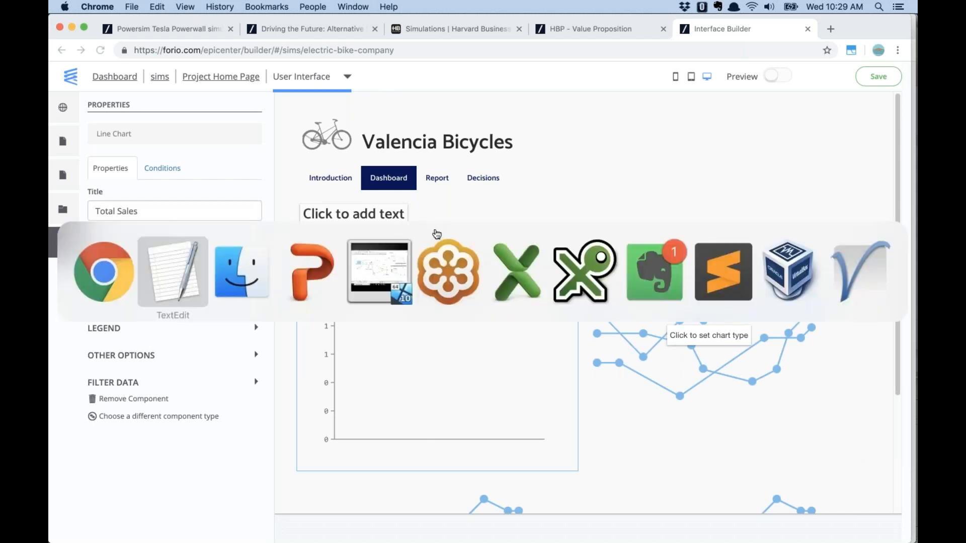
# Check the Total Sales variable in Powersim's sales diagram, then return to the Forio builder
pyautogui.press('super+Tab')
pyautogui.press('super+Tab')
pyautogui.press('super+Tab')
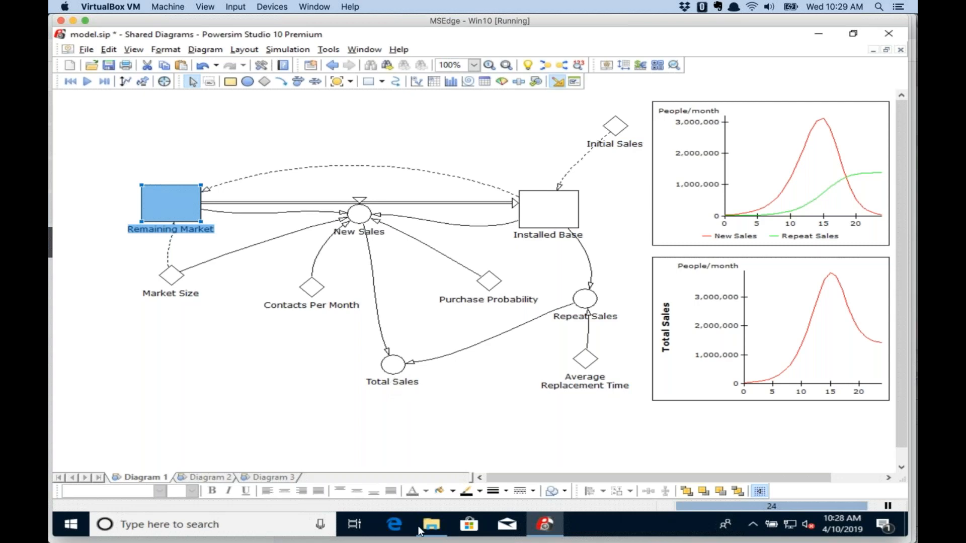
pyautogui.moveTo(419, 541)
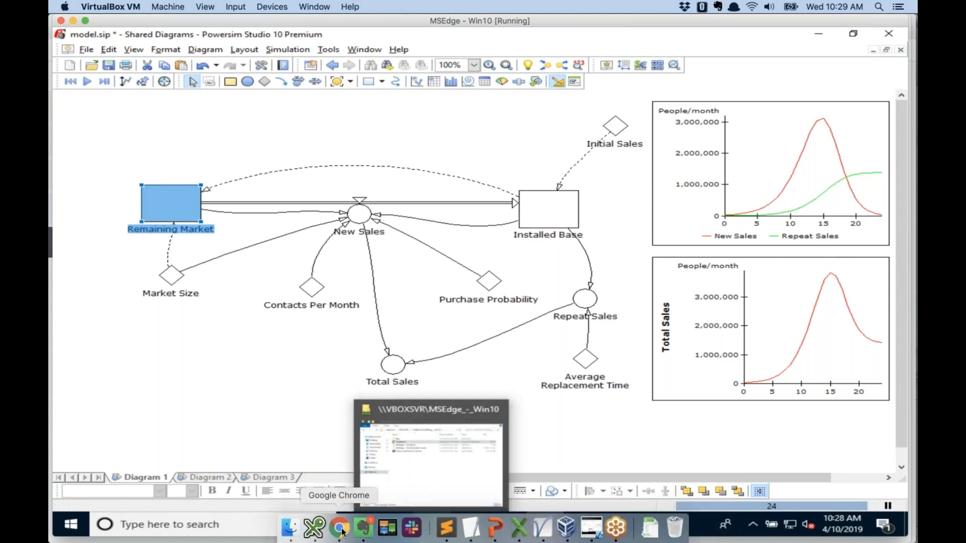
pyautogui.click(339, 528)
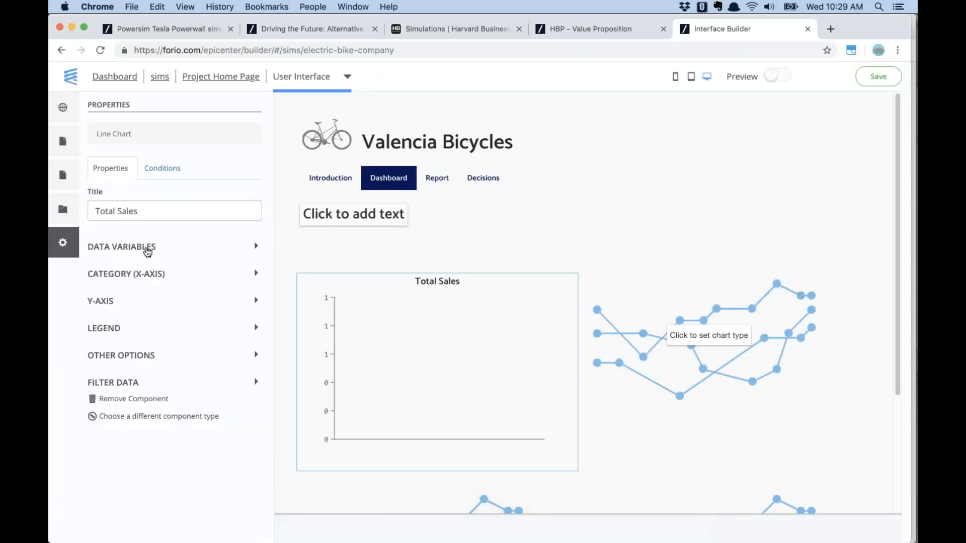
# Plot the Total Sales variable on the Dashboard line chart and select the empty chart beside it
pyautogui.click(137, 248)
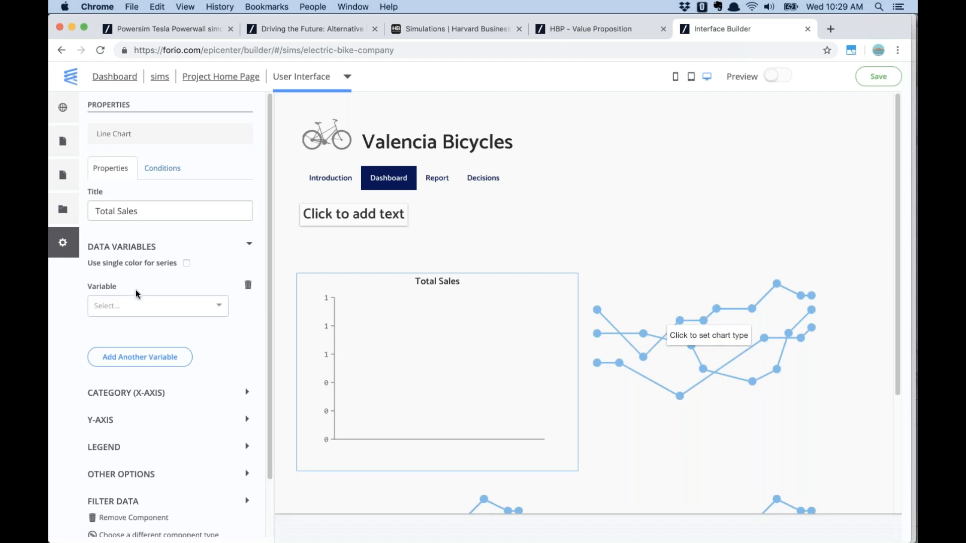
pyautogui.click(142, 308)
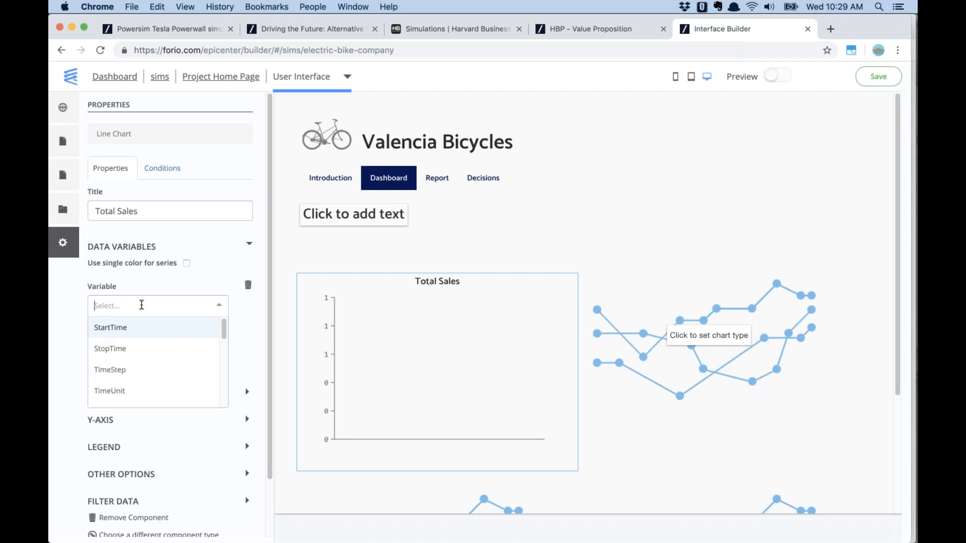
pyautogui.write('To')
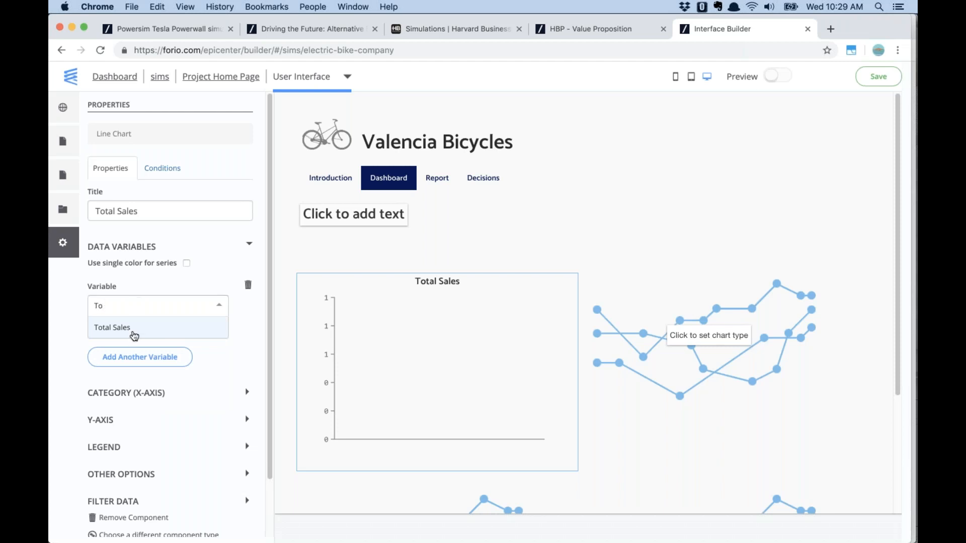
pyautogui.click(134, 337)
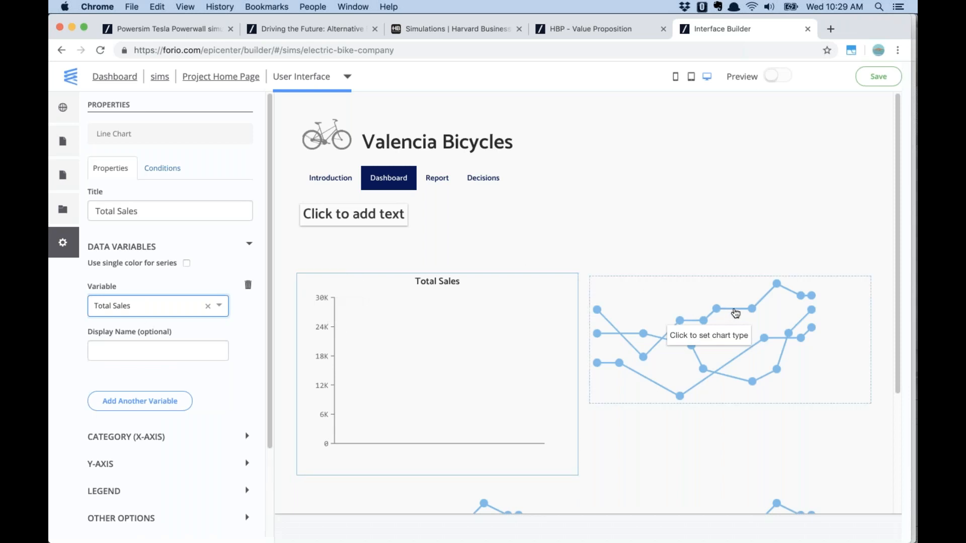
pyautogui.click(736, 313)
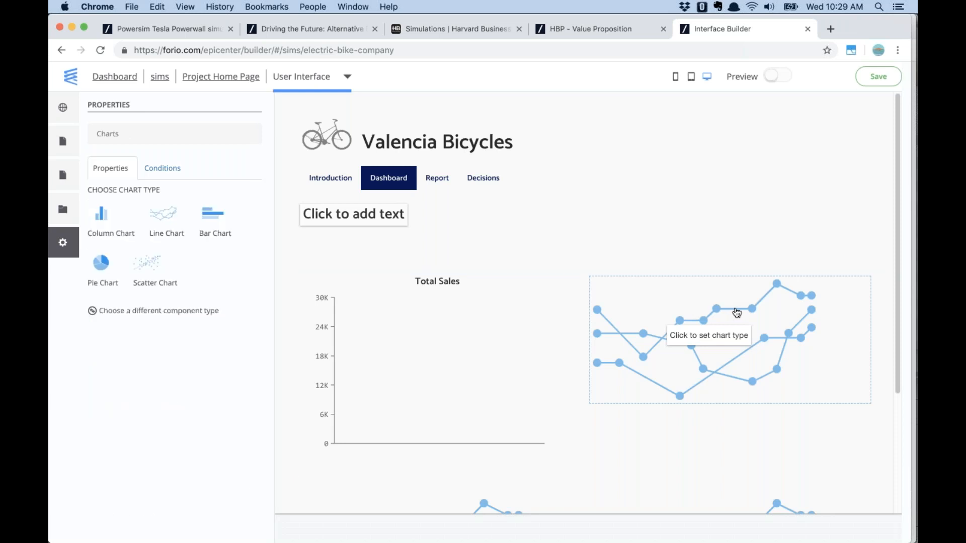
# Make the empty chart a pie chart titled 'New vs Repeat Sales'
pyautogui.click(105, 263)
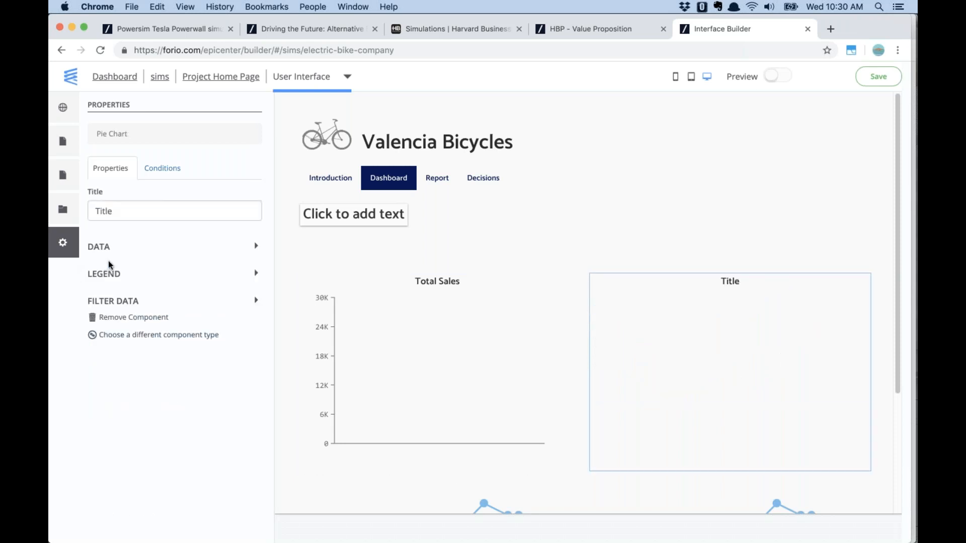
pyautogui.click(135, 211)
pyautogui.write('New')
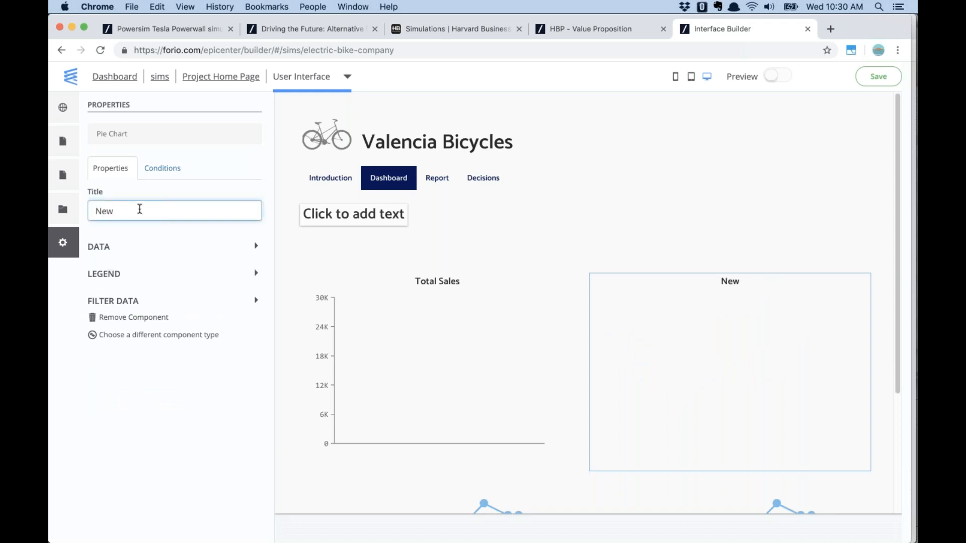
pyautogui.write(' vs Repea')
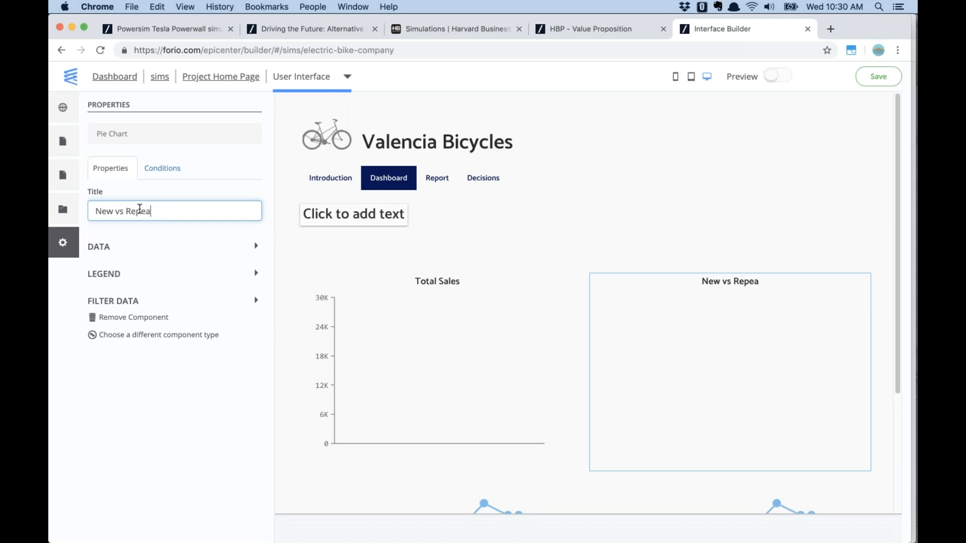
pyautogui.write('t Sales')
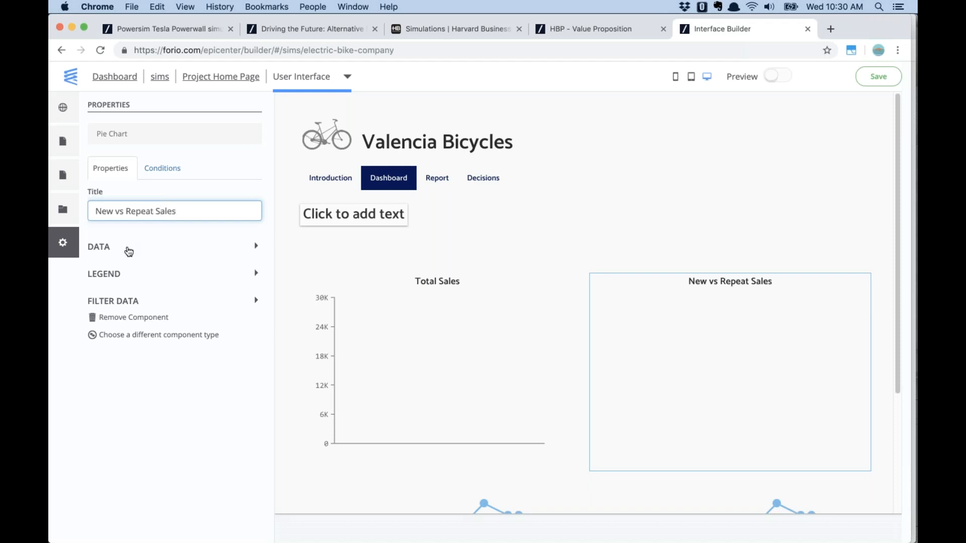
# Plot New Sales and Repeat Sales as the pie chart's two data series
pyautogui.click(128, 250)
pyautogui.click(141, 280)
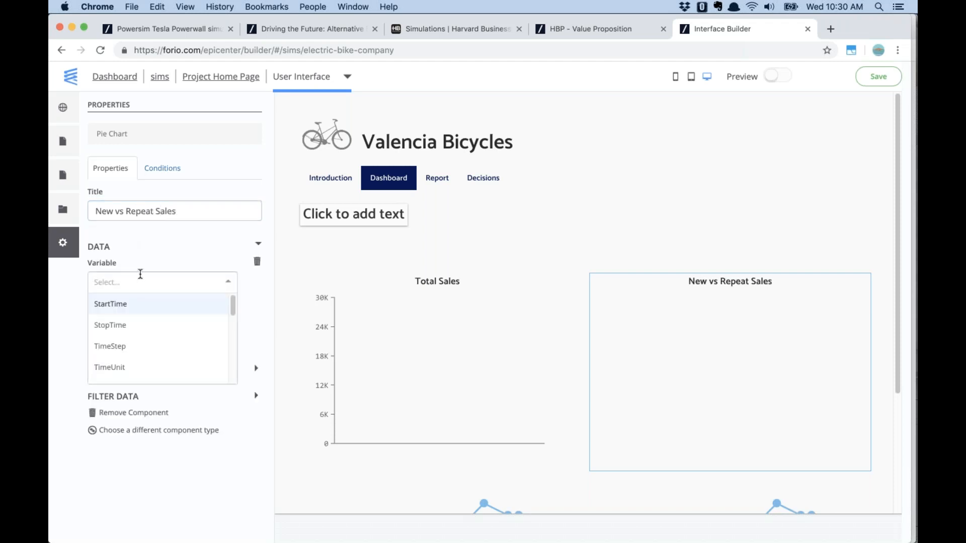
pyautogui.write('n')
pyautogui.click(163, 304)
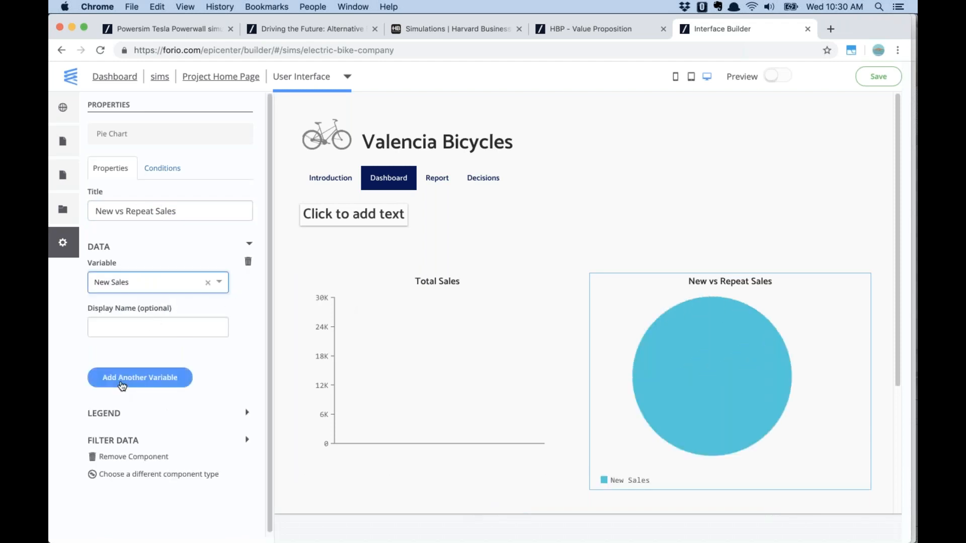
pyautogui.click(126, 384)
pyautogui.click(129, 392)
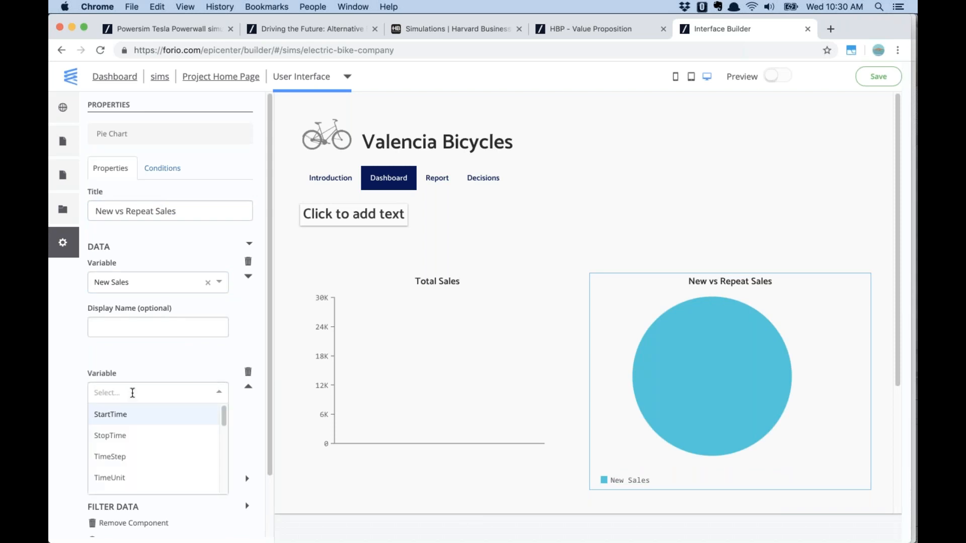
pyautogui.write('re')
pyautogui.click(129, 435)
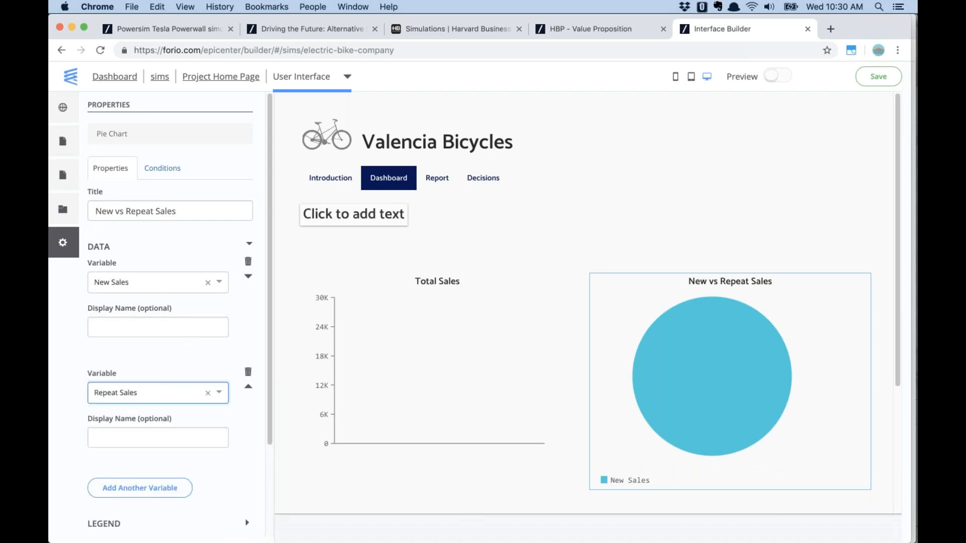
pyautogui.moveTo(663, 321)
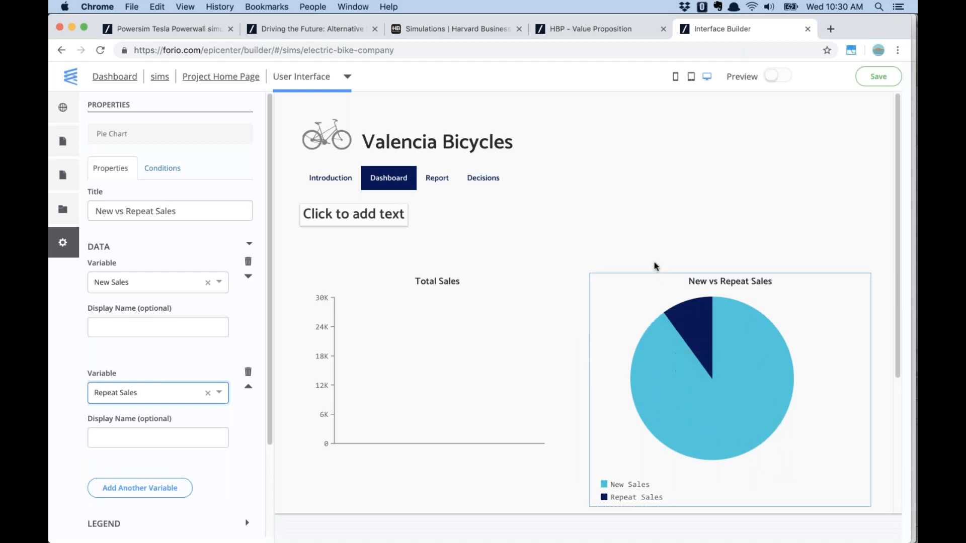
pyautogui.scroll(-5, 633, 255)
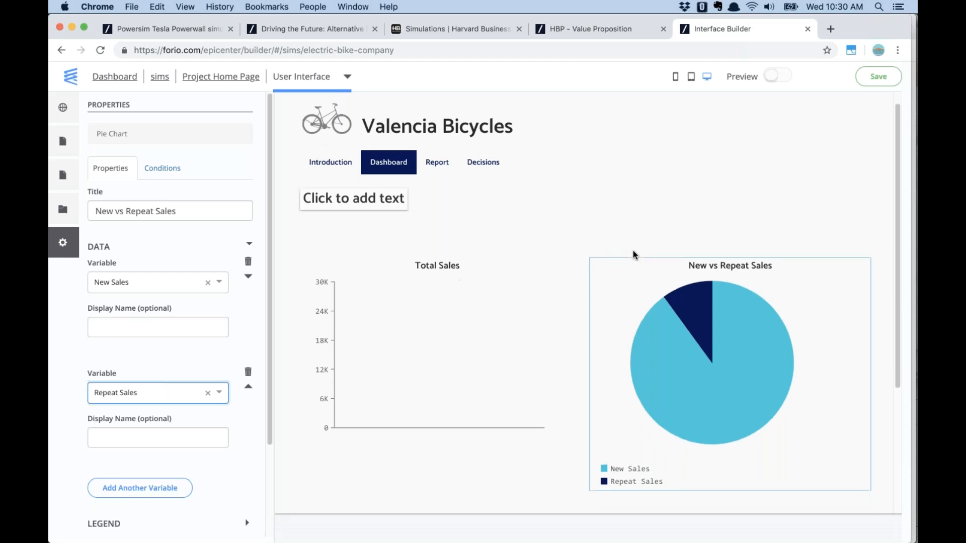
pyautogui.scroll(-1, 633, 256)
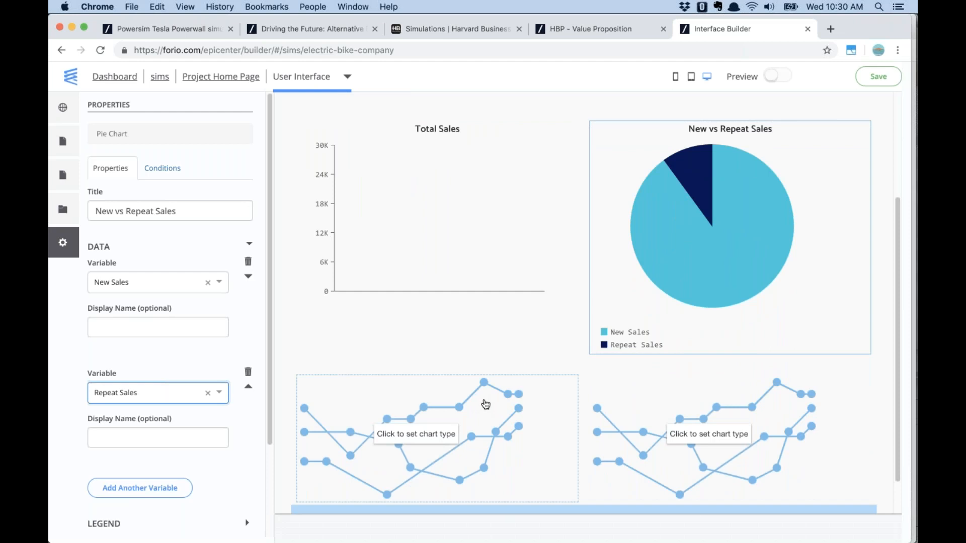
# Convert the lower-left chart placeholder into a Text Content block
pyautogui.click(486, 404)
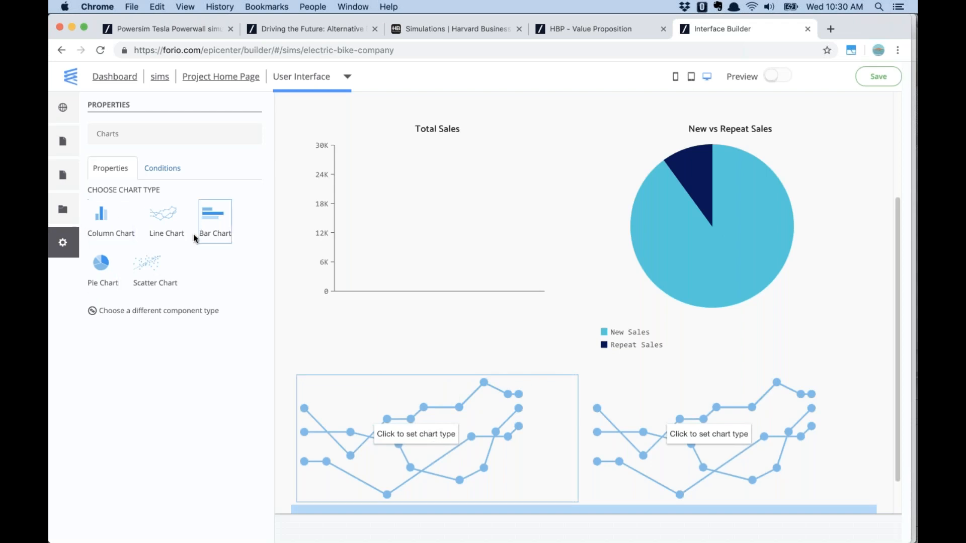
pyautogui.click(151, 313)
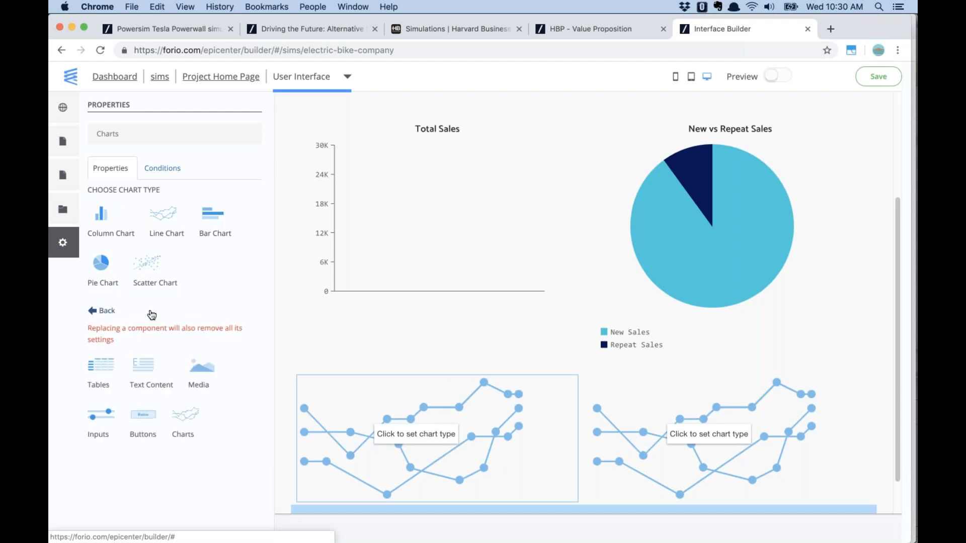
pyautogui.click(144, 370)
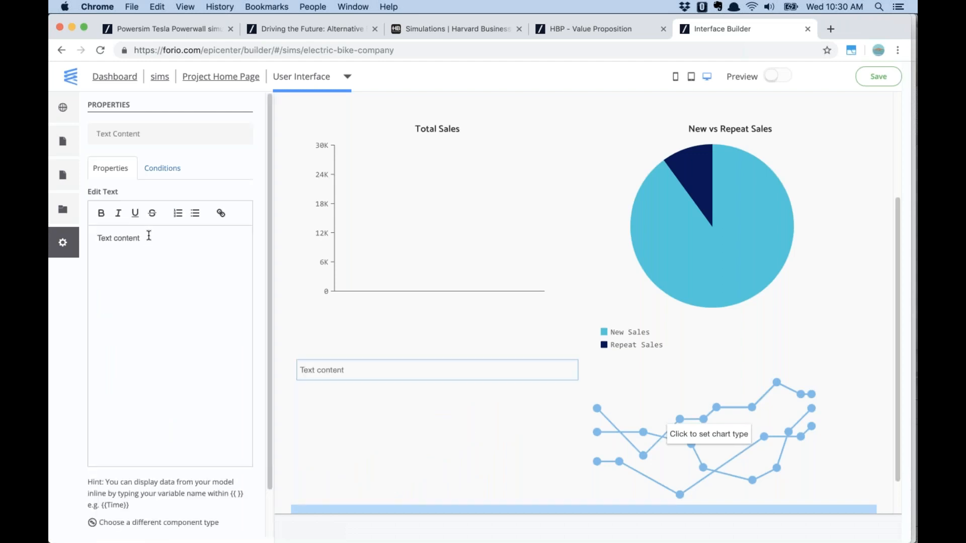
# Enter the text 'Your current installed base is {{Installed Base|#,##0}}.'
pyautogui.moveTo(149, 238); pyautogui.dragTo(92, 238)
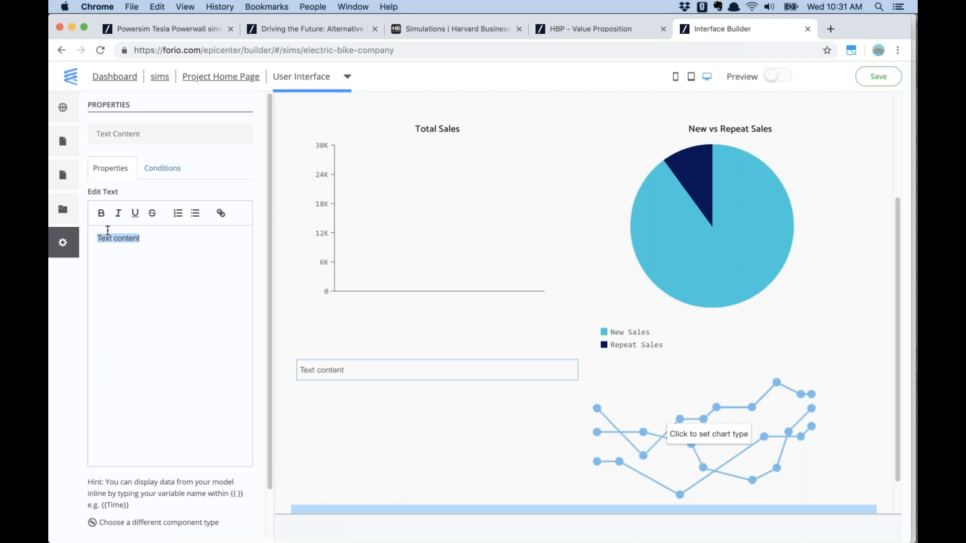
pyautogui.write('You r current s')
pyautogui.press('BackSpace')
pyautogui.write('installed base is')
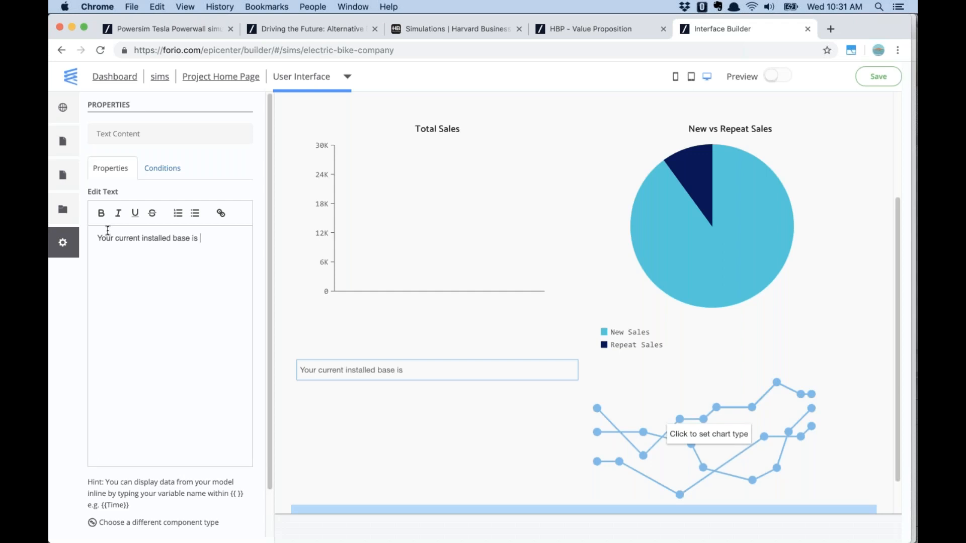
pyautogui.write('{{Installed Base}}')
pyautogui.write('.')
pyautogui.write('|')
pyautogui.press('BackSpace')
pyautogui.write('#,##0')
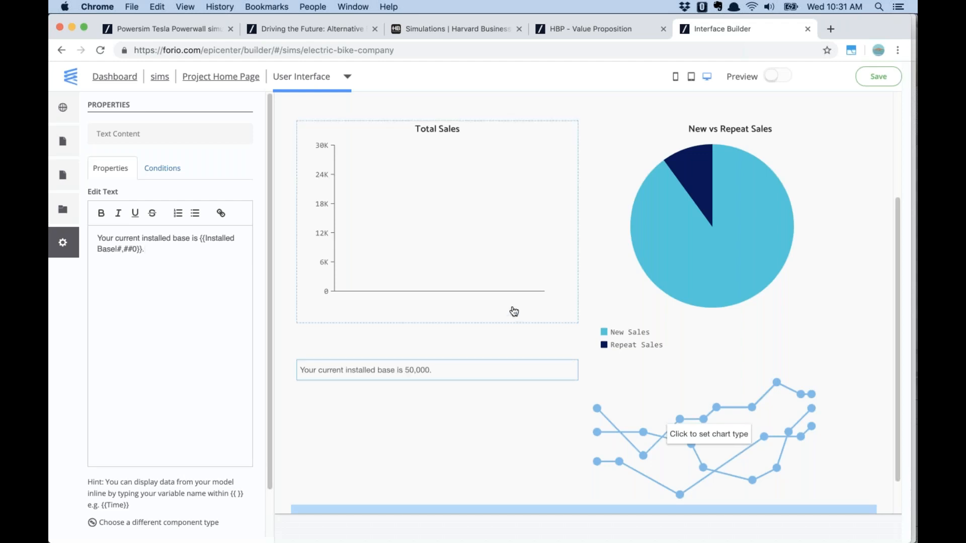
pyautogui.scroll(5, 436, 425)
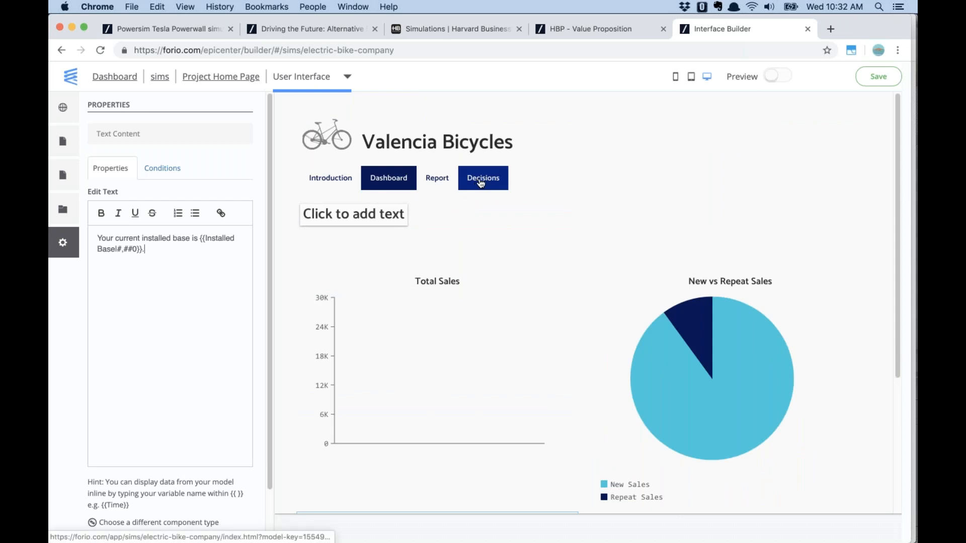
# On the Decisions page, make the first decision a slider labelled 'Contacts Per Month'
pyautogui.click(482, 183)
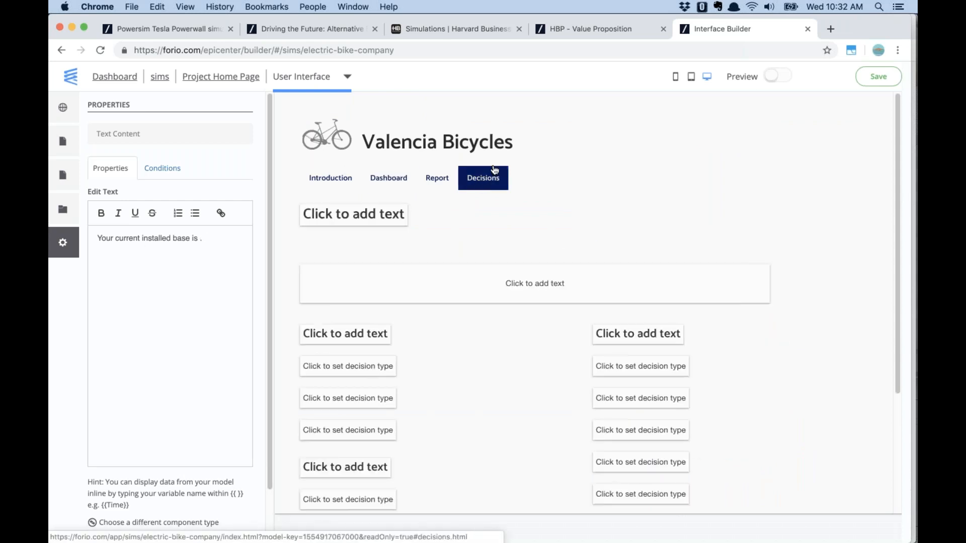
pyautogui.click(366, 373)
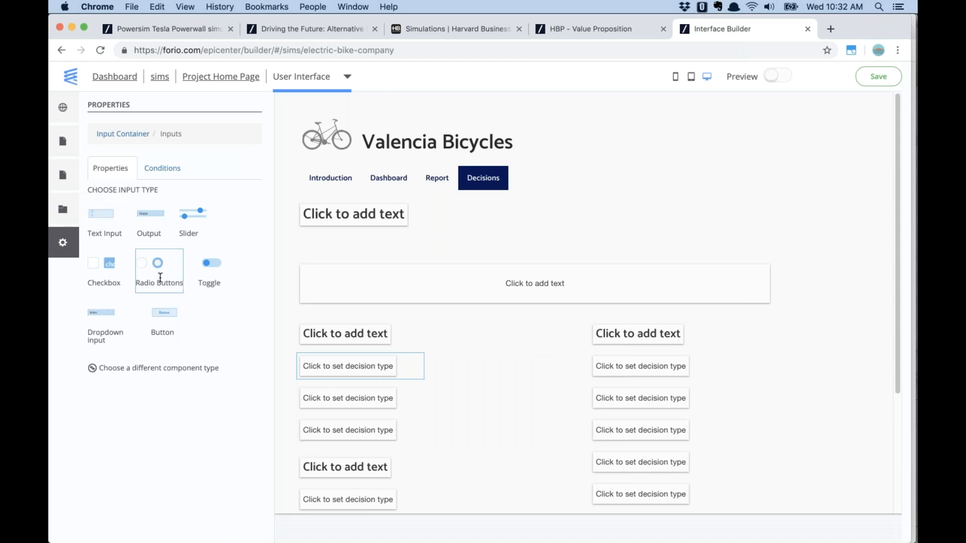
pyautogui.click(193, 210)
pyautogui.doubleClick(171, 215)
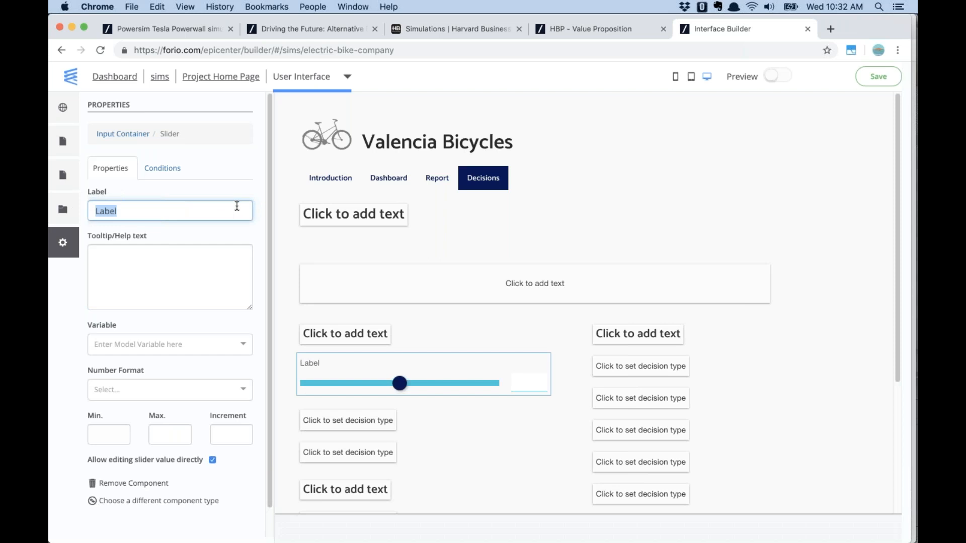
pyautogui.write('Contacts Per Month')
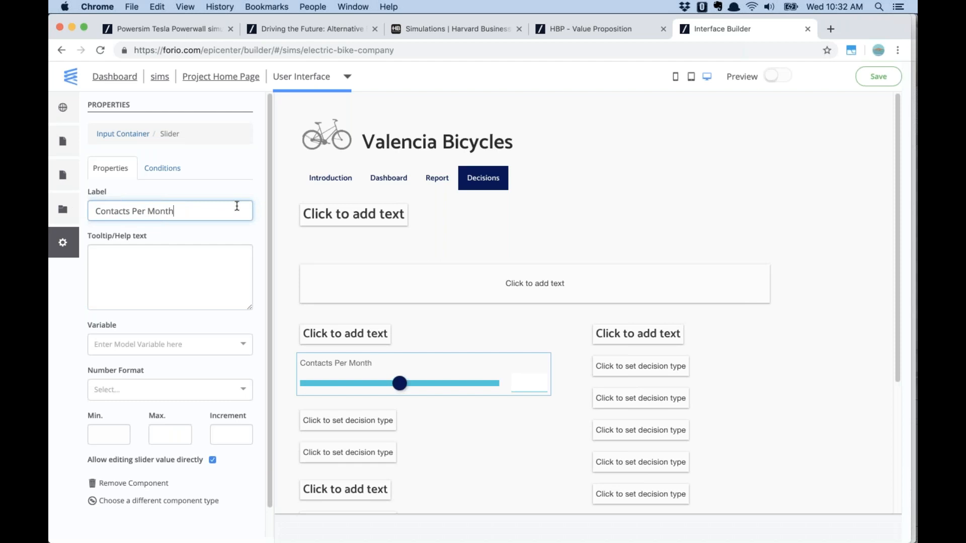
# Bind the slider to the Contacts Per Month variable with thousands-separated number format
pyautogui.click(222, 345)
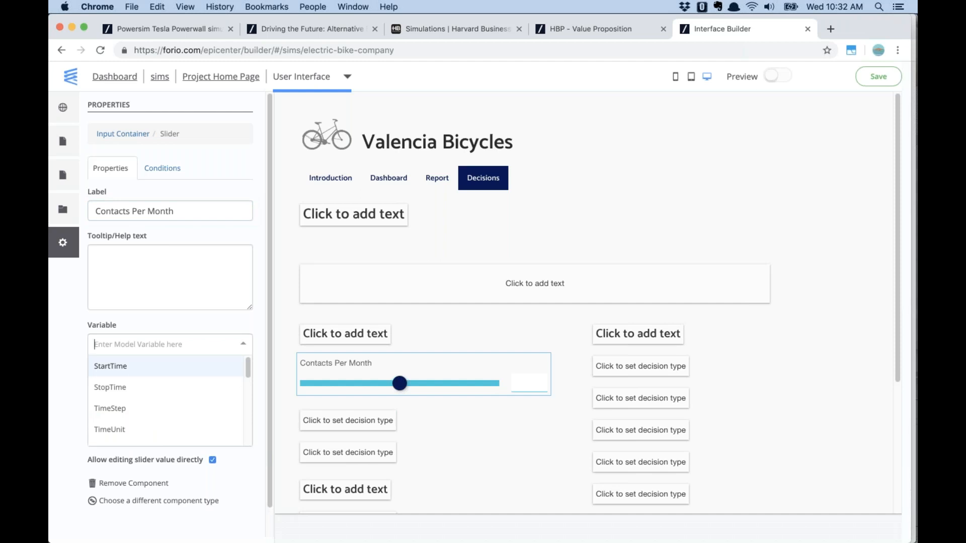
pyautogui.write('con')
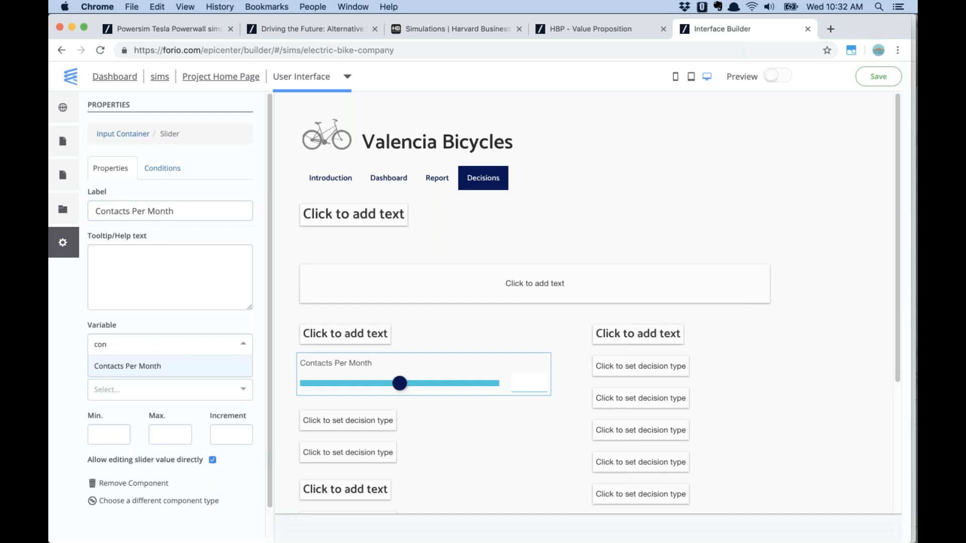
pyautogui.click(142, 368)
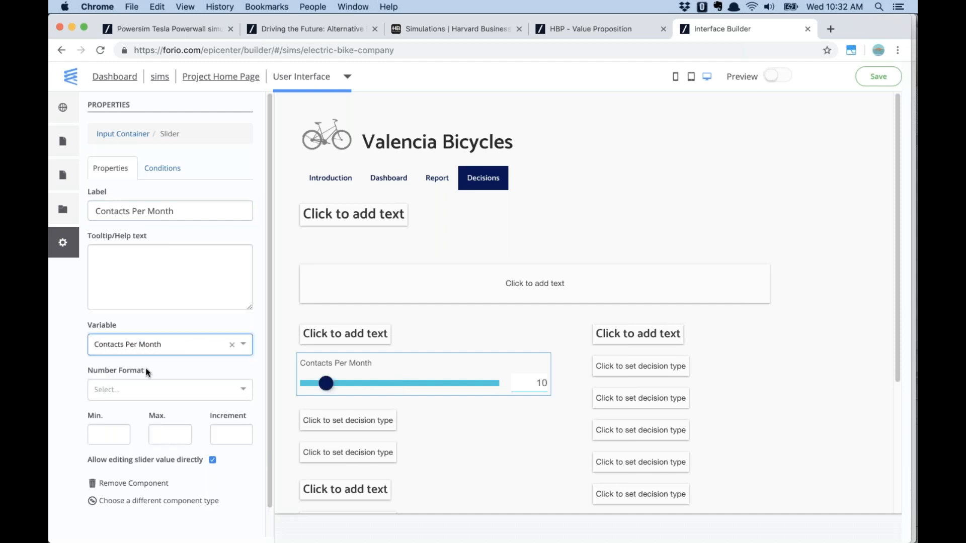
pyautogui.click(147, 384)
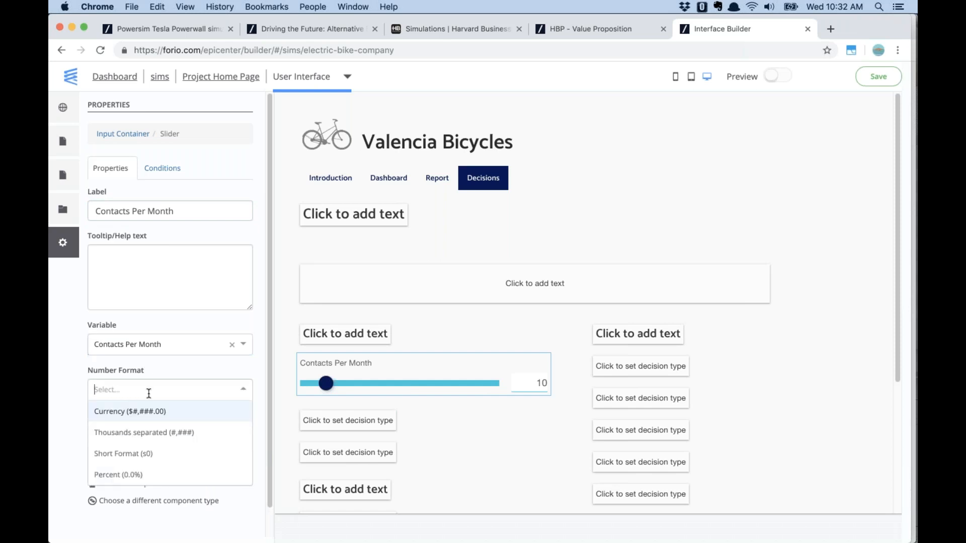
pyautogui.click(152, 431)
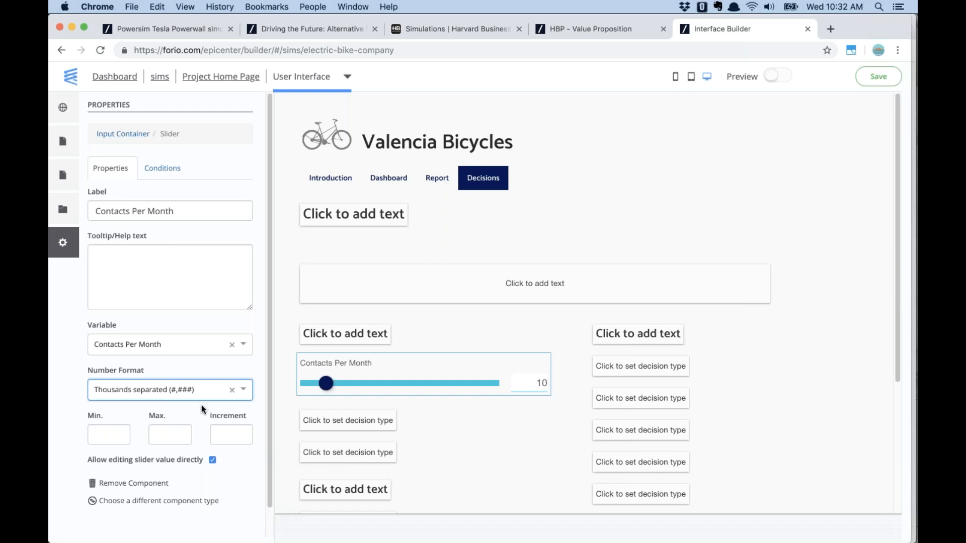
# Set the slider's minimum to 1, maximum to 20 and increment to 1
pyautogui.click(104, 432)
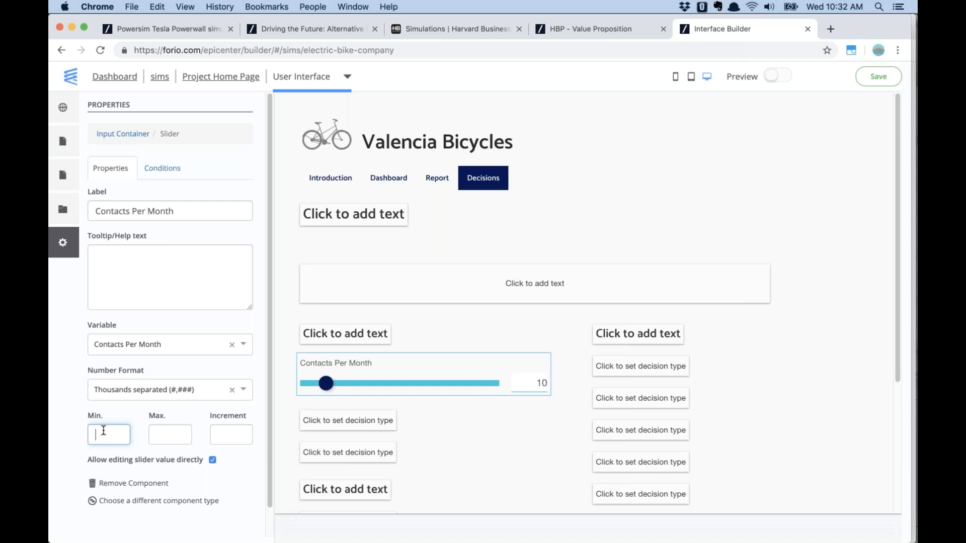
pyautogui.write('1')
pyautogui.press('Tab')
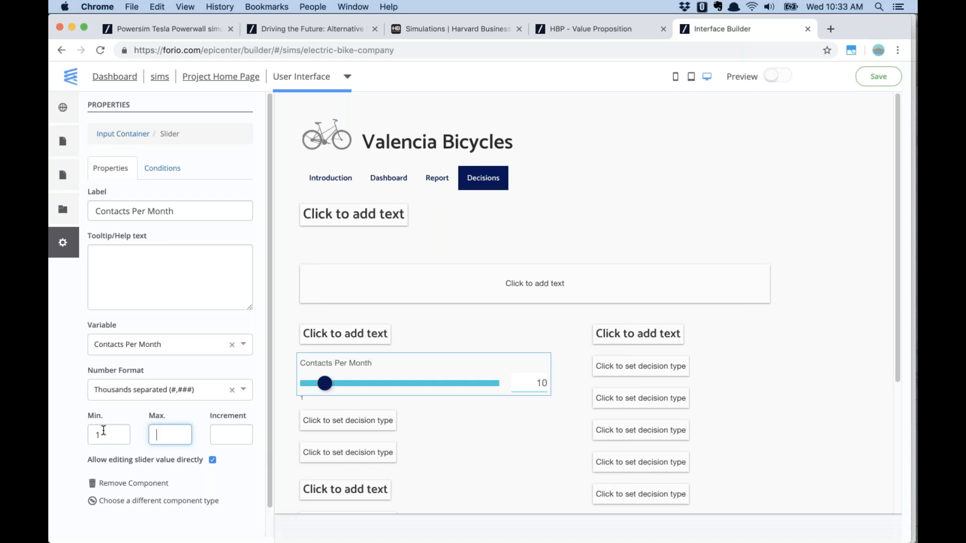
pyautogui.write('20')
pyautogui.click(219, 435)
pyautogui.press('Tab')
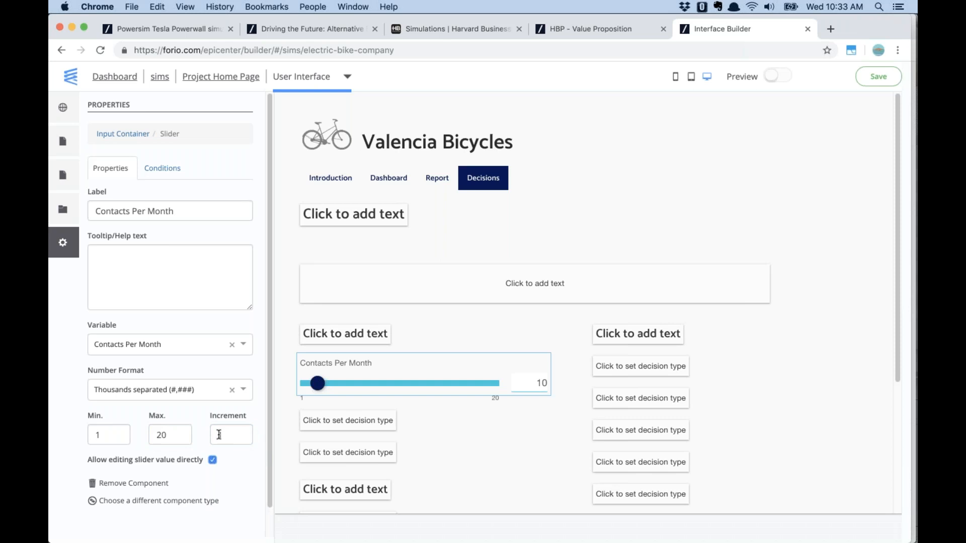
pyautogui.scroll(-4, 793, 266)
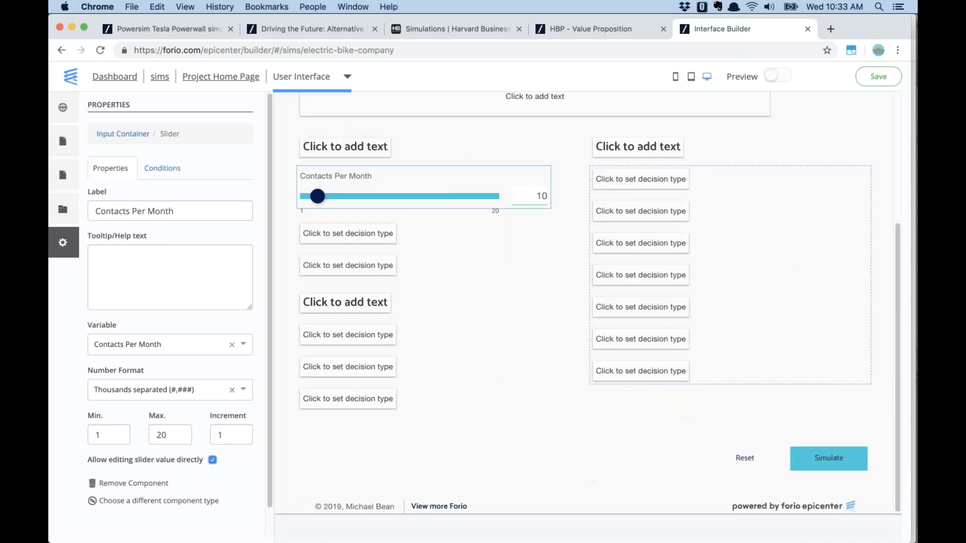
pyautogui.click(820, 467)
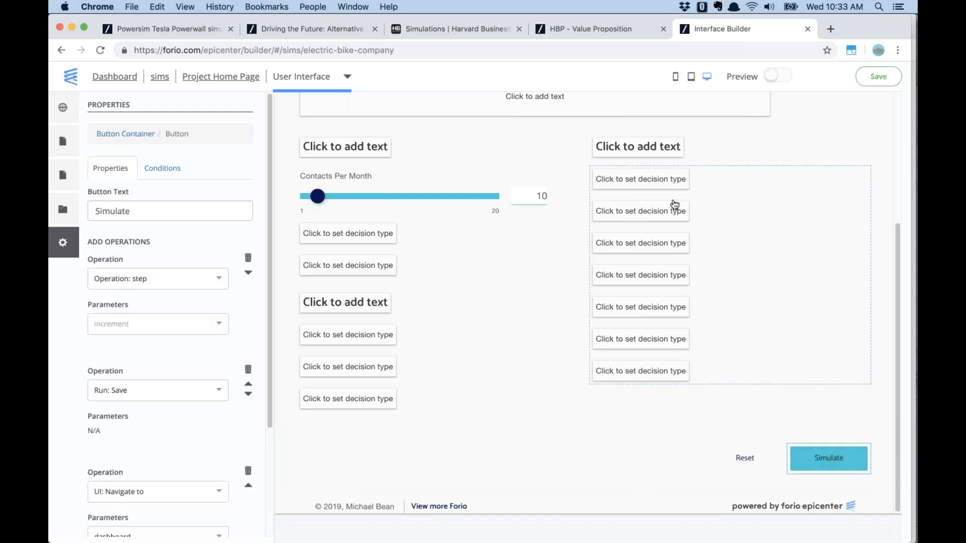
# Keep the Simulate button's first operation as step, advancing 10 steps
pyautogui.scroll(4, 675, 203)
pyautogui.scroll(-4, 629, 214)
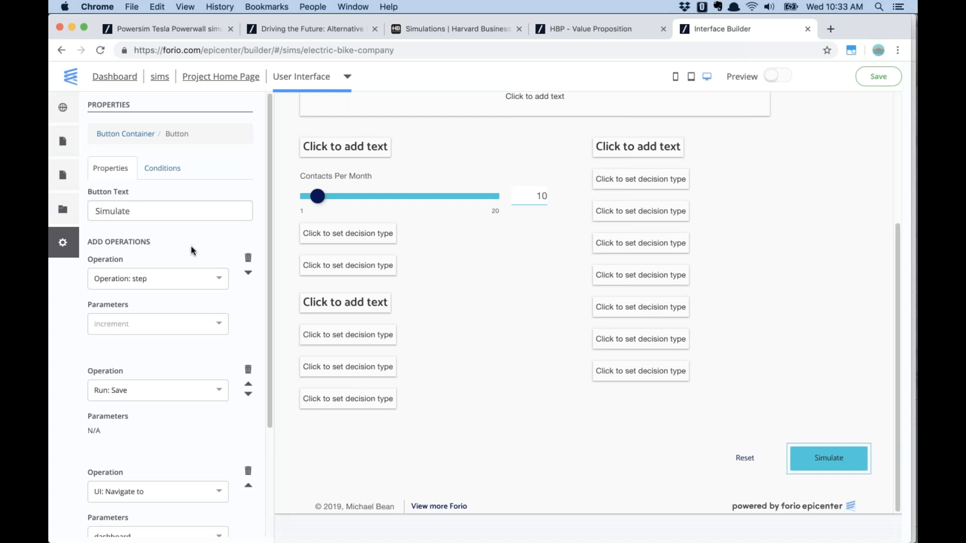
pyautogui.click(157, 281)
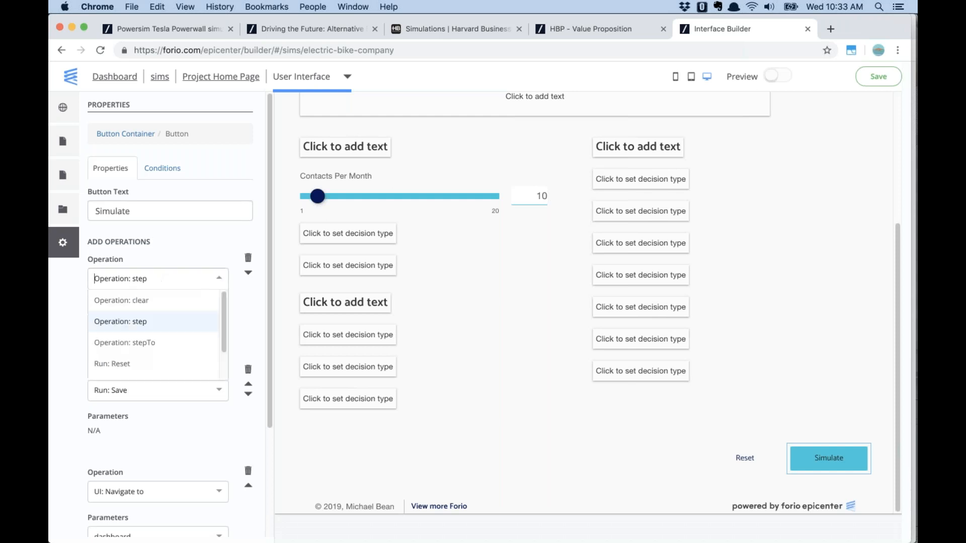
pyautogui.click(156, 271)
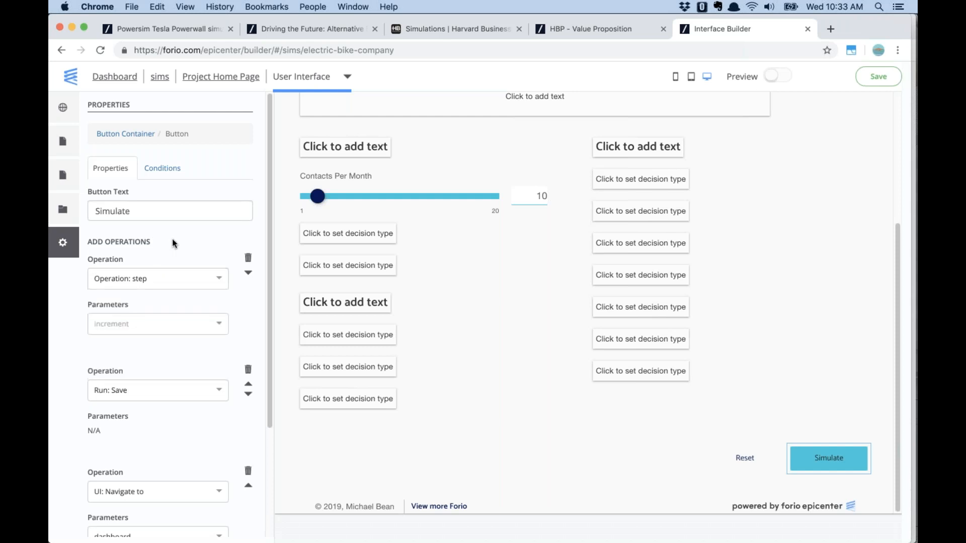
pyautogui.click(164, 326)
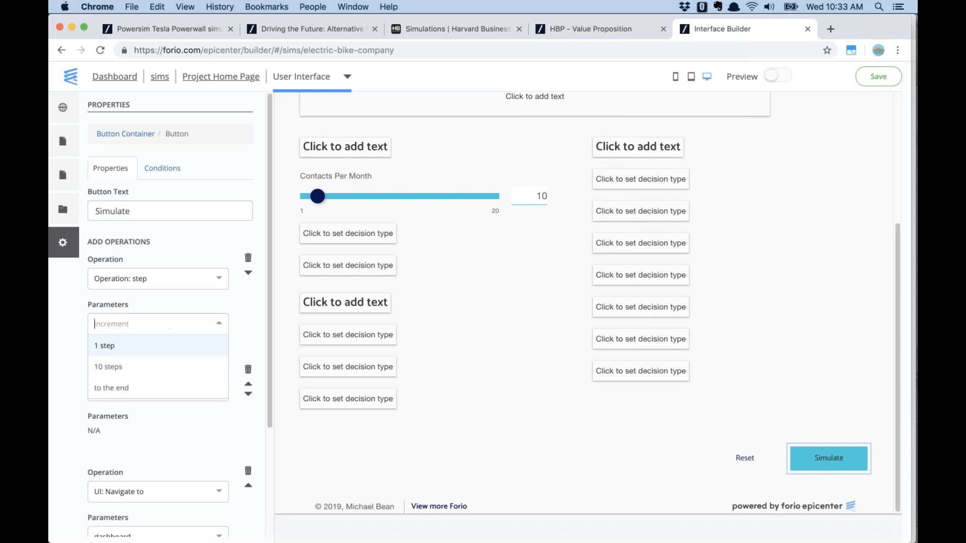
pyautogui.click(160, 366)
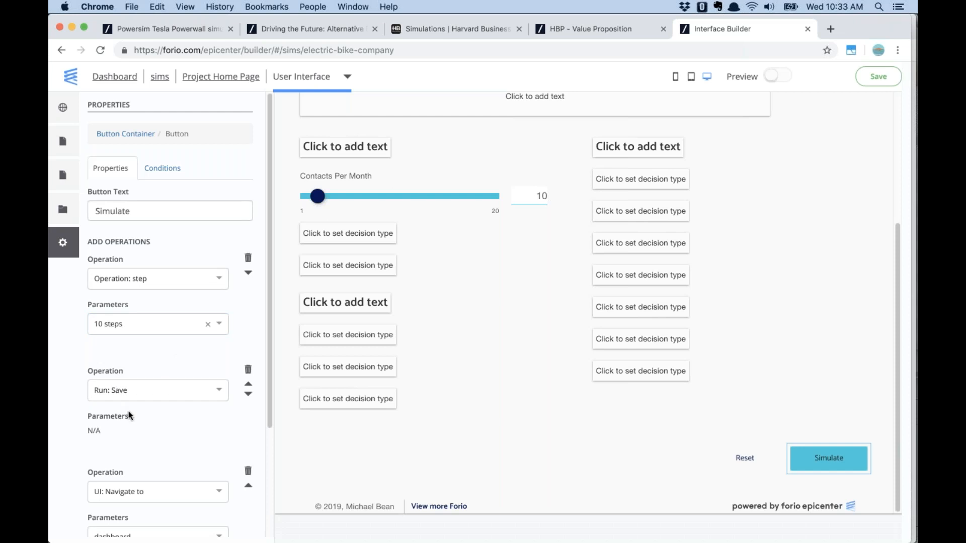
# Add another operation to the Simulate button, then delete the empty one
pyautogui.scroll(-3, 130, 418)
pyautogui.scroll(-1, 129, 416)
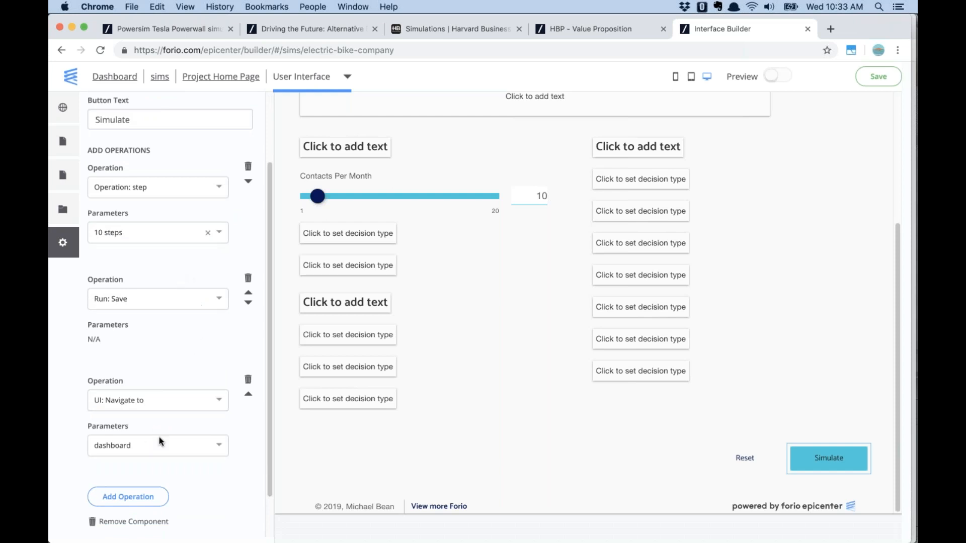
pyautogui.click(151, 498)
pyautogui.scroll(-5, 152, 486)
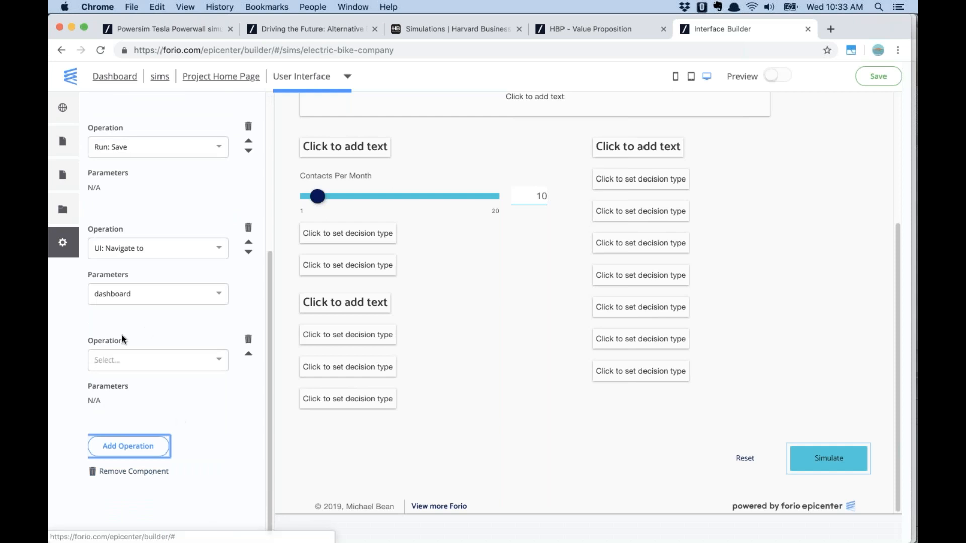
pyautogui.click(123, 361)
pyautogui.scroll(-3, 217, 423)
pyautogui.scroll(3, 213, 432)
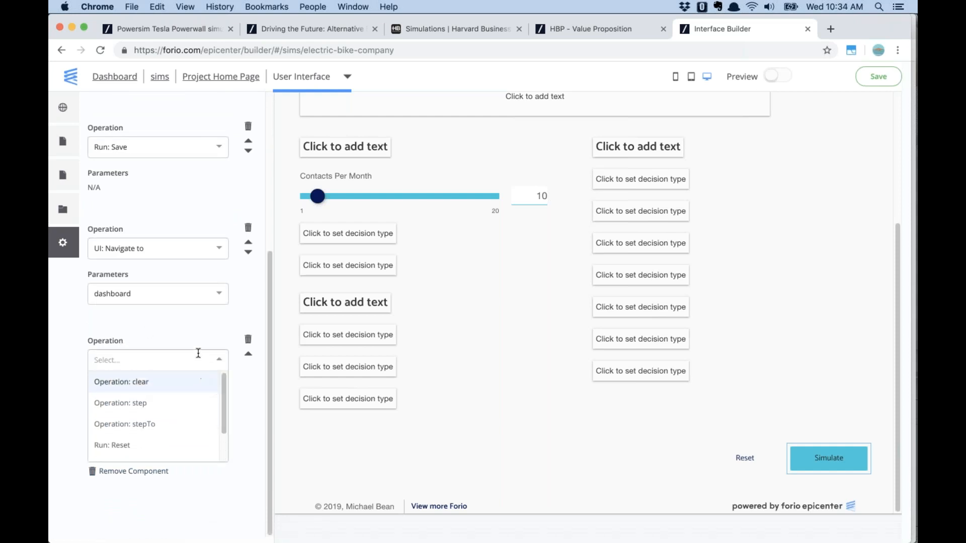
pyautogui.click(247, 339)
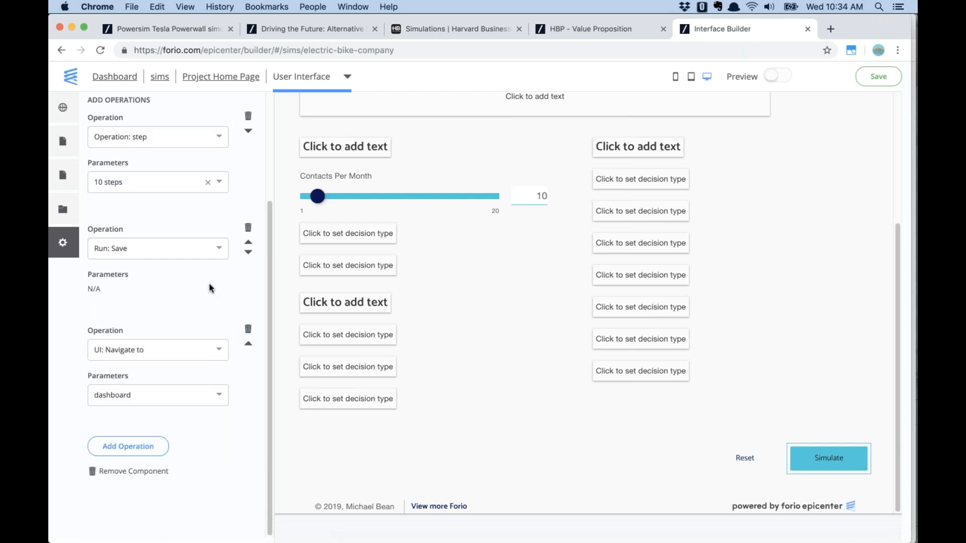
pyautogui.scroll(3, 200, 315)
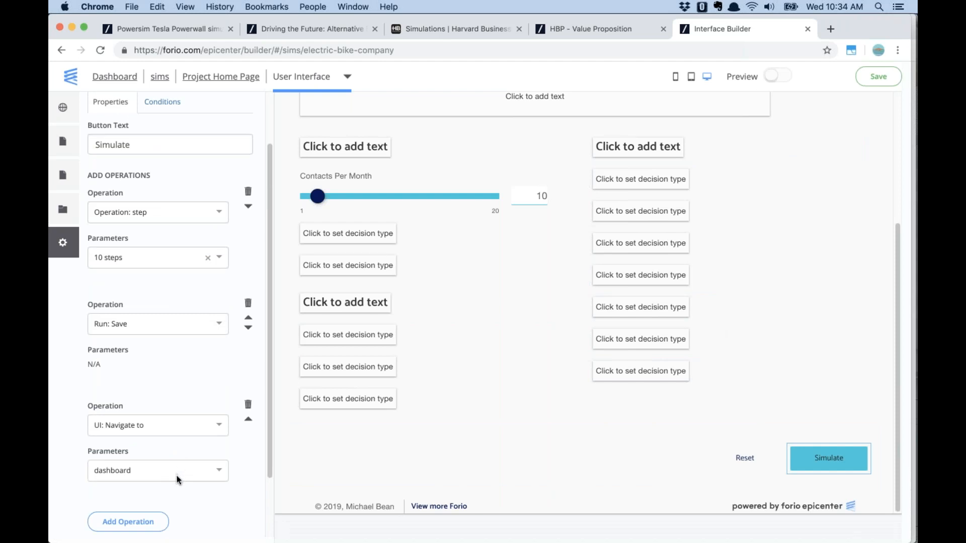
pyautogui.scroll(5, 779, 245)
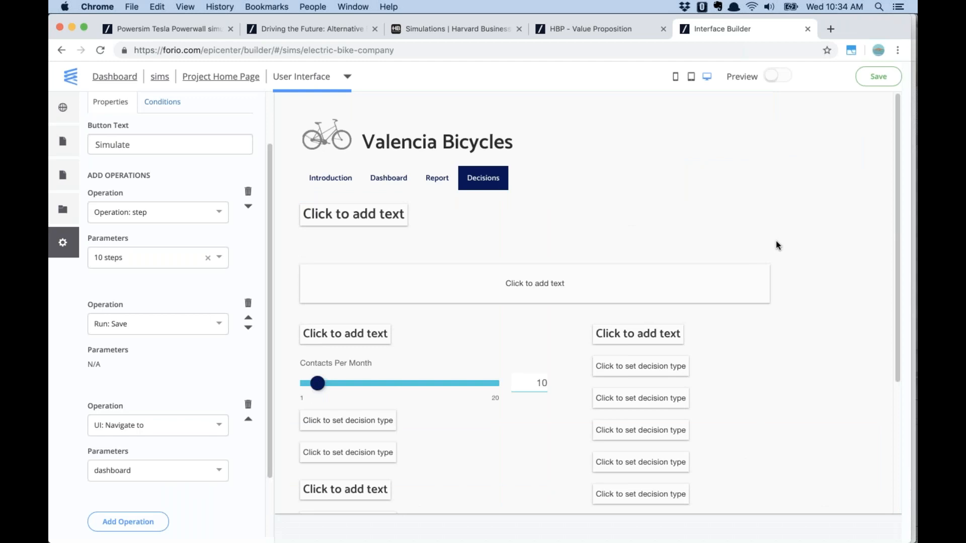
# Save the interface and preview the simulation from its Introduction page
pyautogui.click(878, 78)
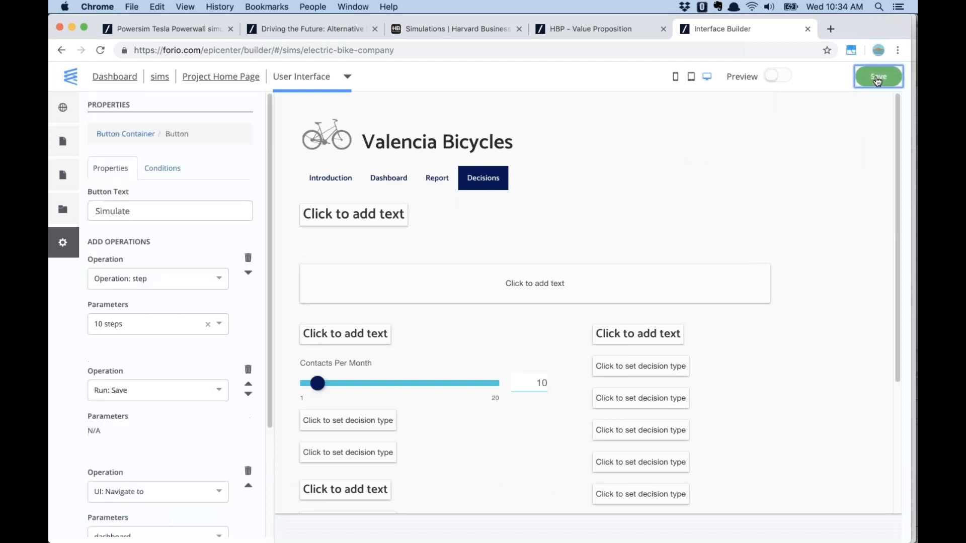
pyautogui.click(340, 182)
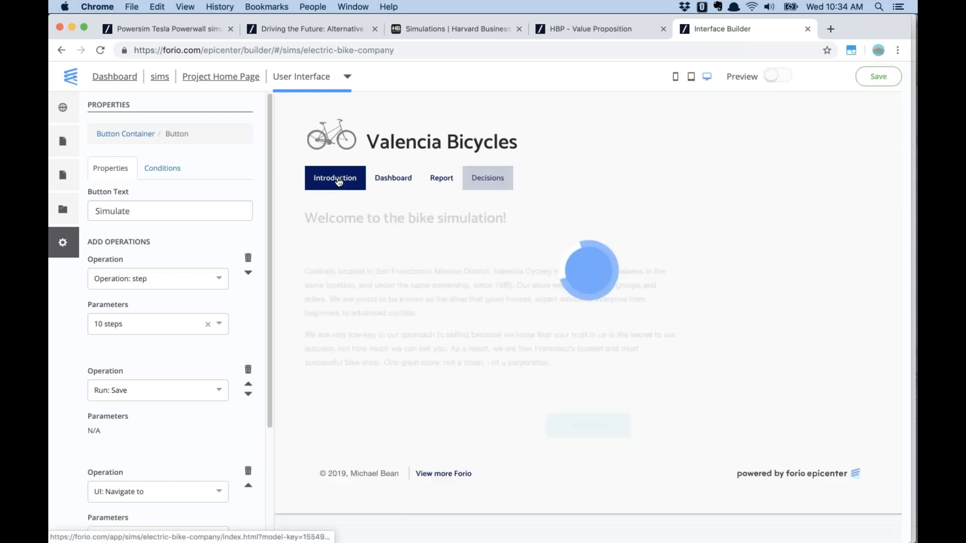
pyautogui.click(781, 78)
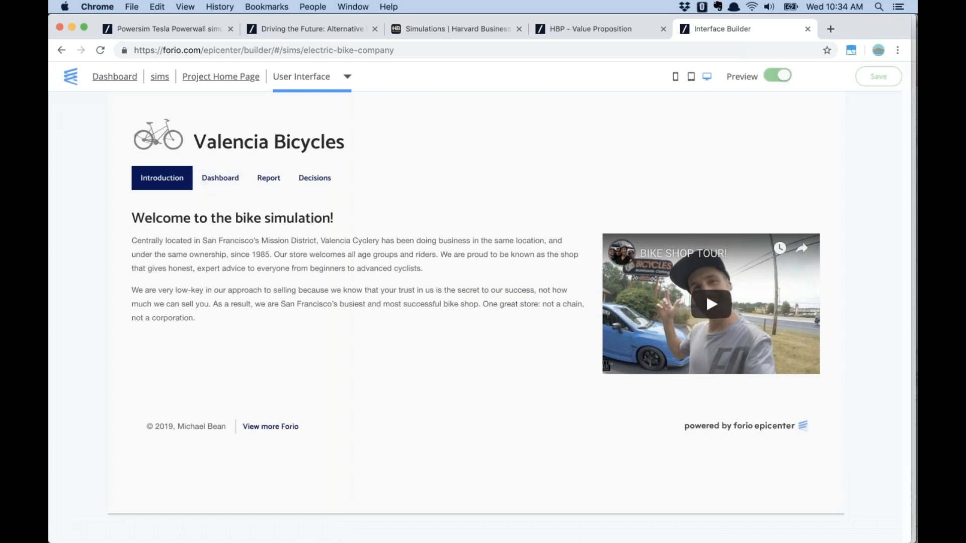
# Play and pause the bike shop tour video, then go to the Dashboard
pyautogui.click(712, 306)
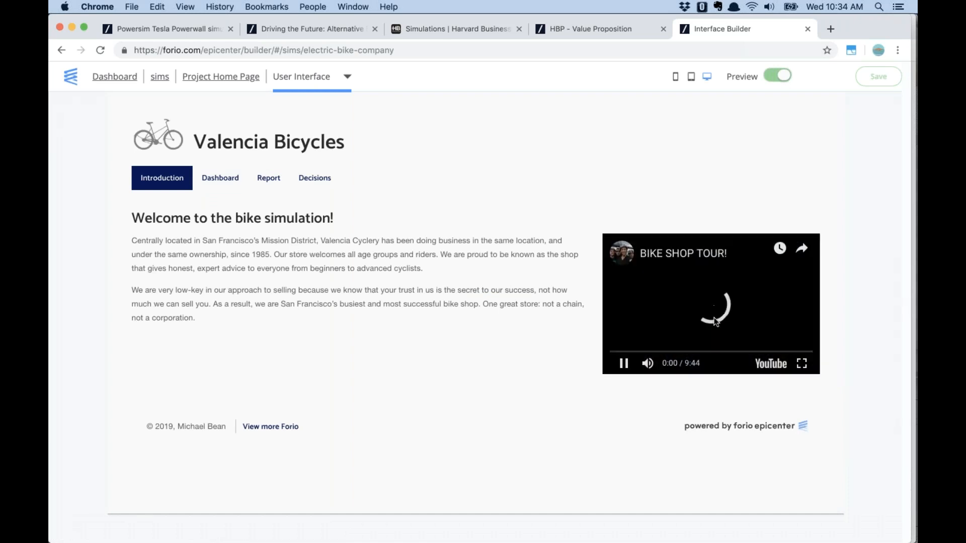
pyautogui.click(624, 365)
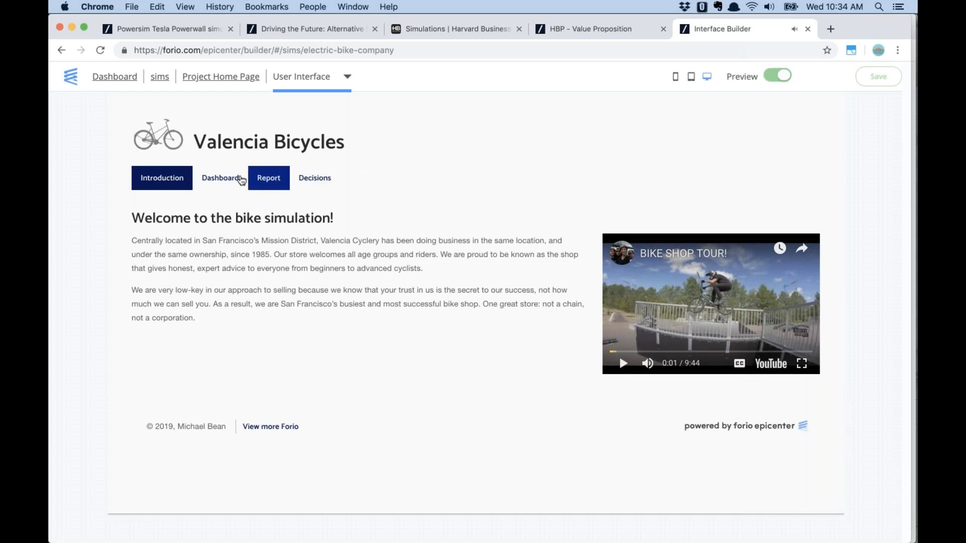
pyautogui.click(225, 180)
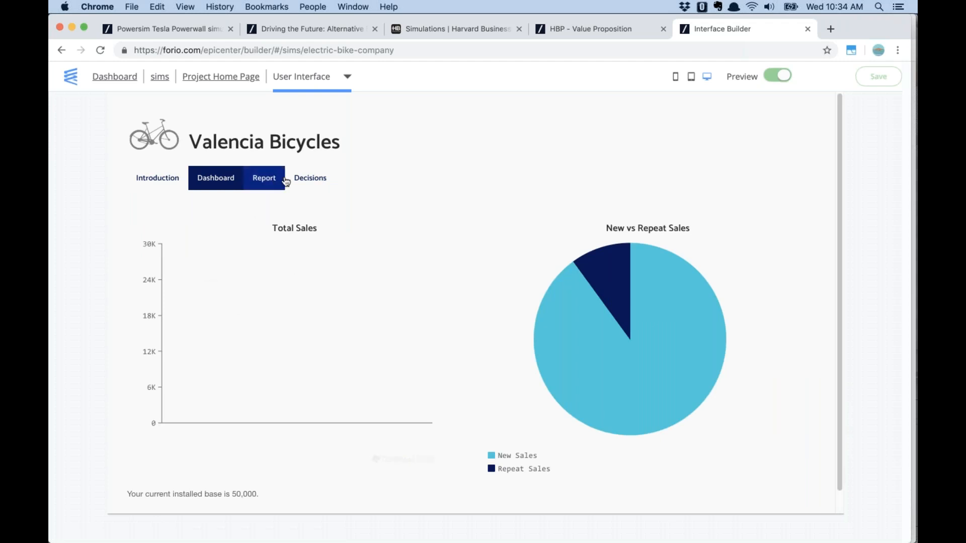
# Run the simulation with Contacts Per Month at 12, then again at 9
pyautogui.click(317, 180)
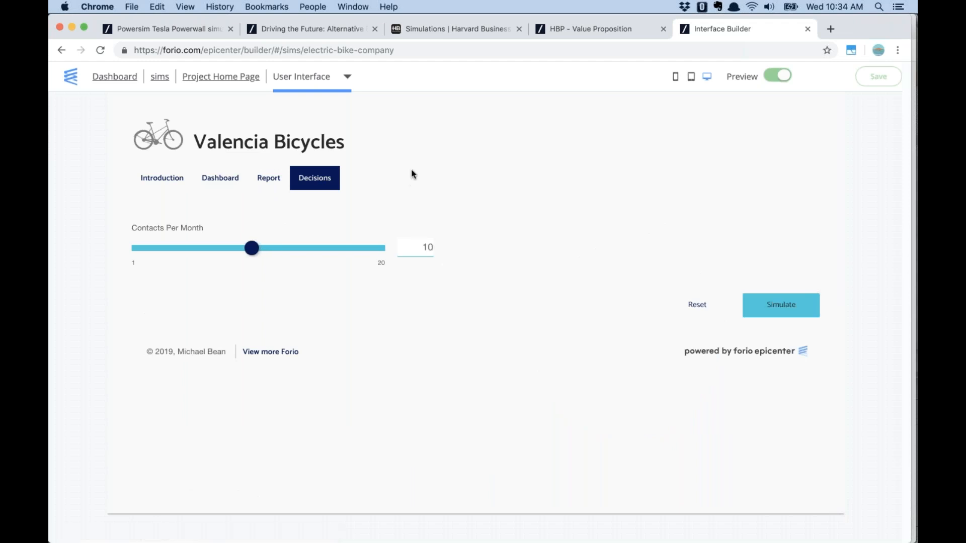
pyautogui.moveTo(252, 248)
pyautogui.mouseDown()
pyautogui.moveTo(275, 250)
pyautogui.moveTo(265, 256)
pyautogui.mouseUp()
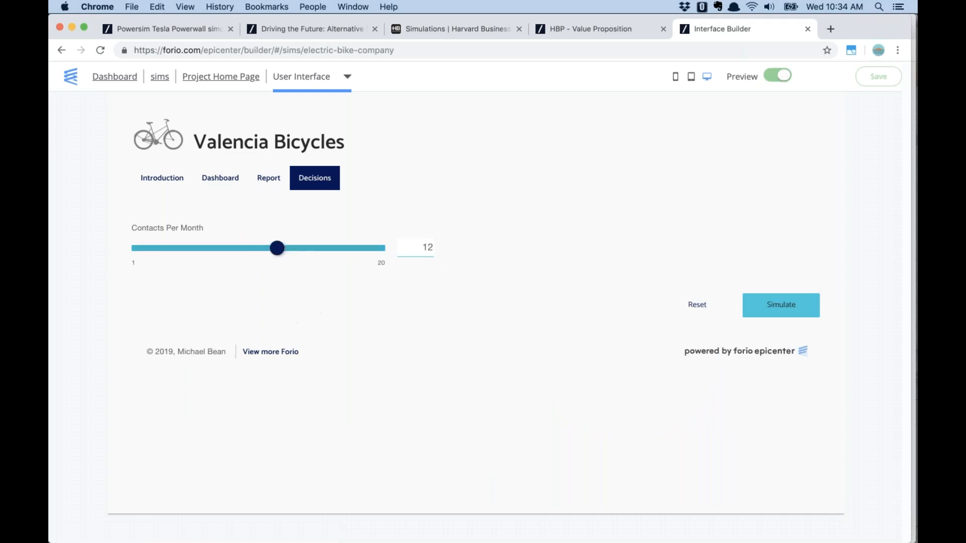
pyautogui.click(780, 306)
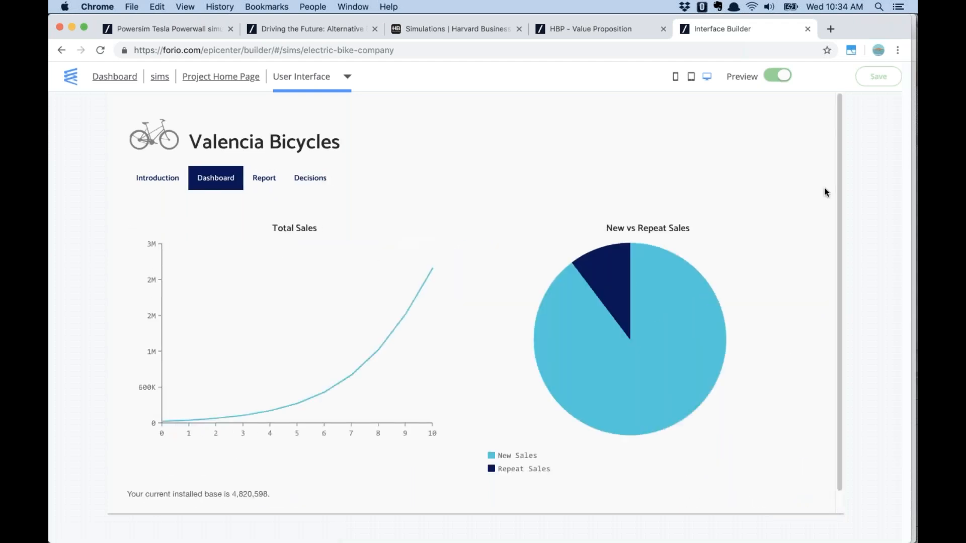
pyautogui.click(309, 179)
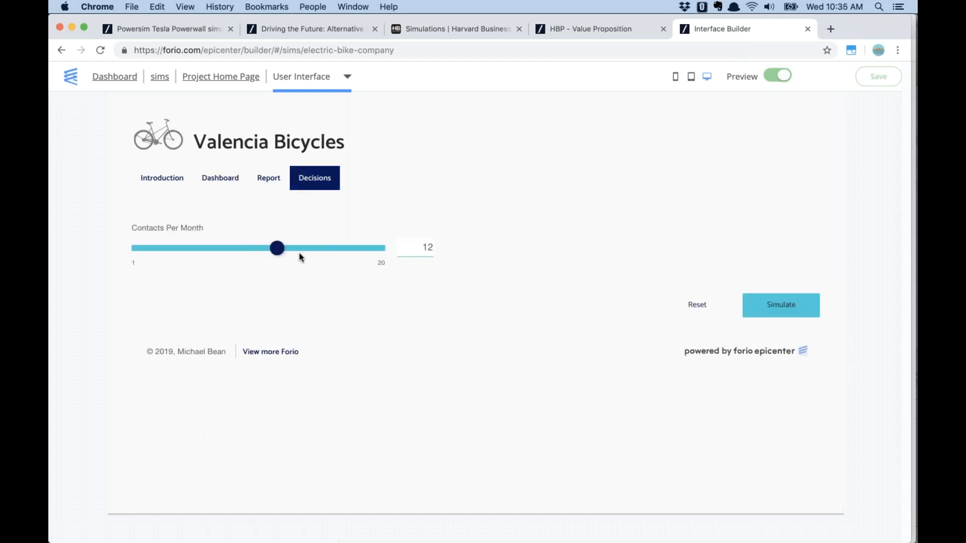
pyautogui.moveTo(278, 250); pyautogui.dragTo(239, 250)
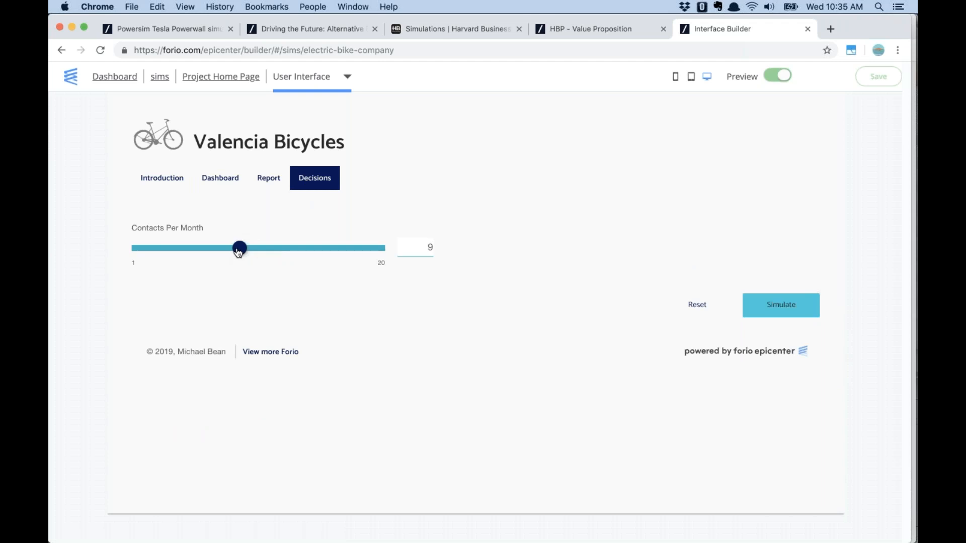
pyautogui.click(788, 308)
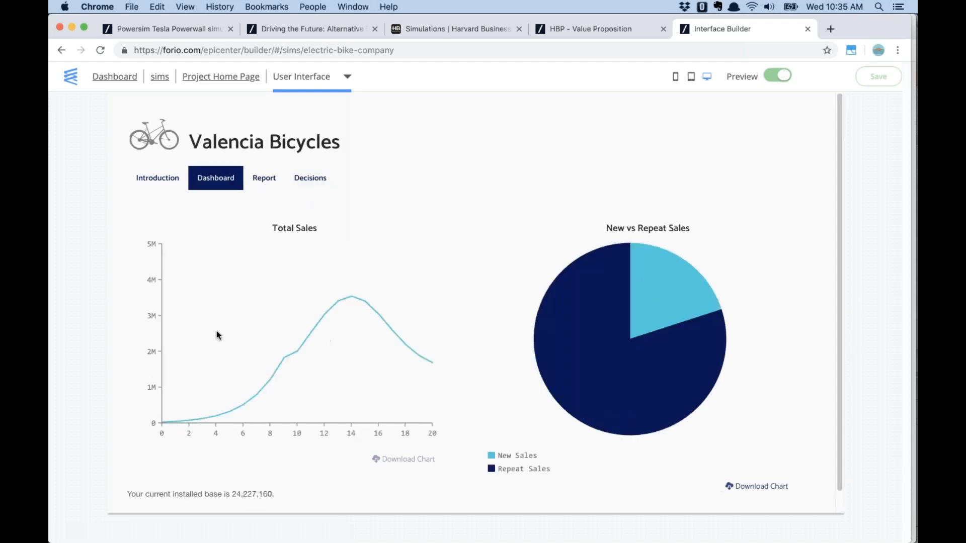
pyautogui.moveTo(296, 353)
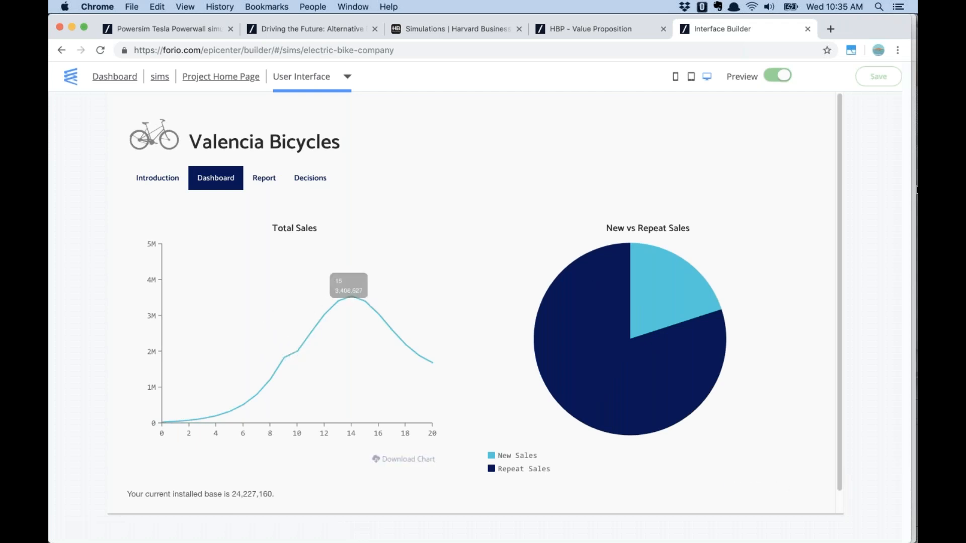
pyautogui.moveTo(632, 390)
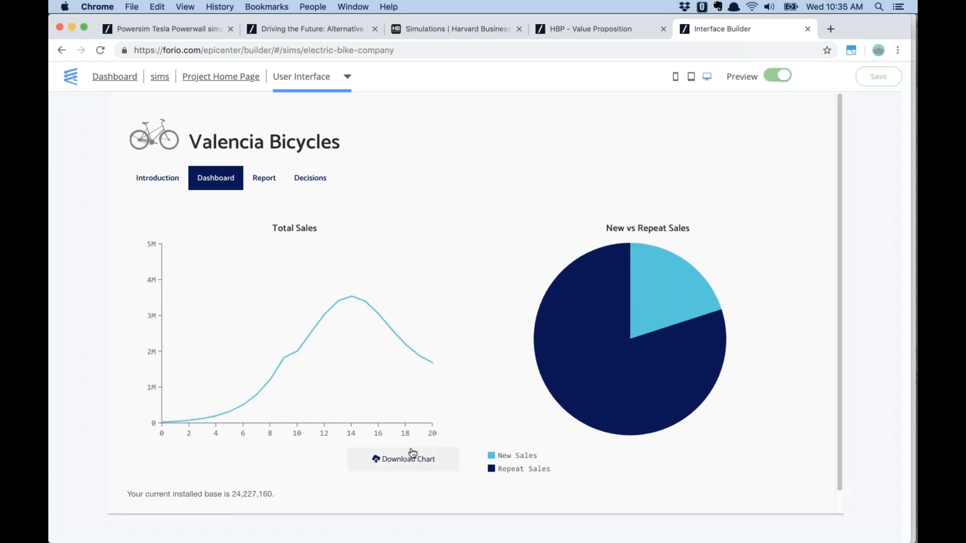
# Reset the decisions to their starting values and return to the Dashboard
pyautogui.click(323, 180)
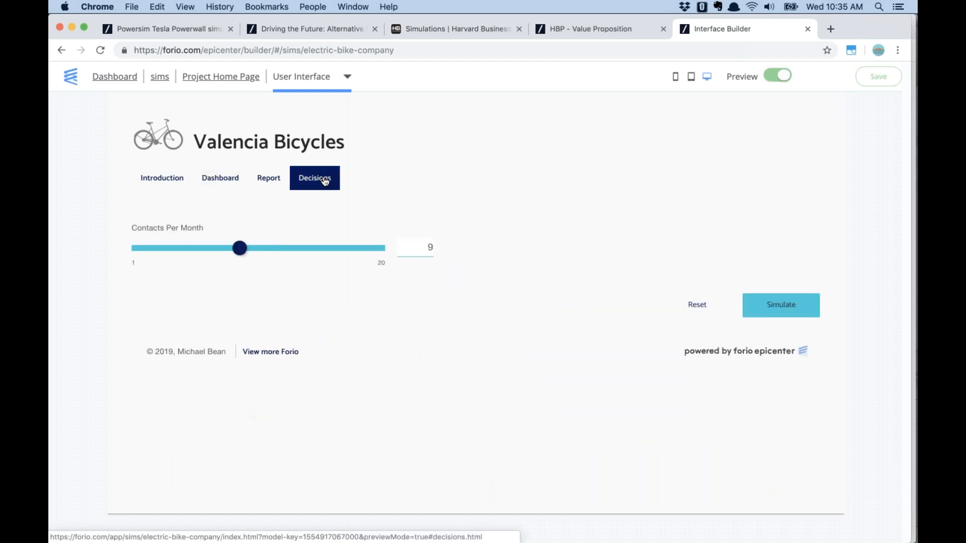
pyautogui.click(694, 309)
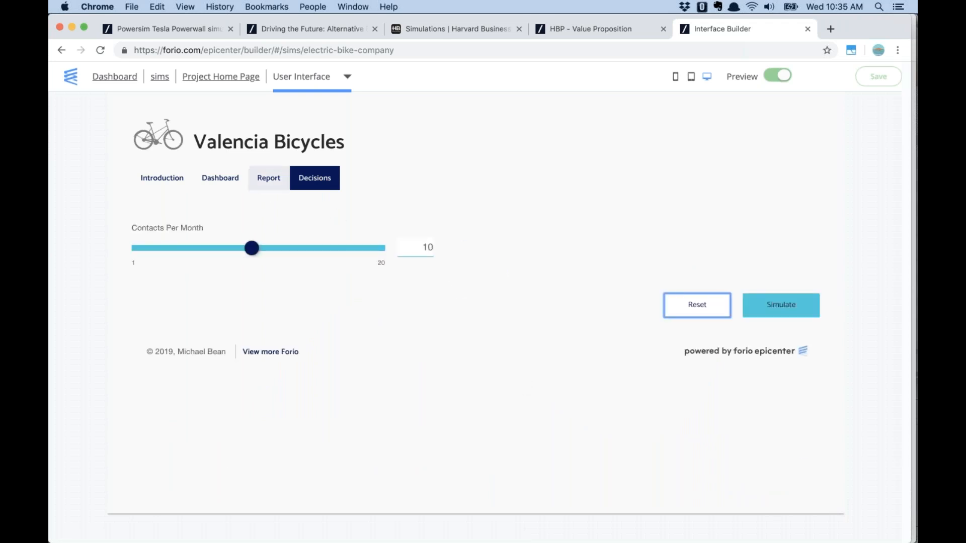
pyautogui.click(218, 180)
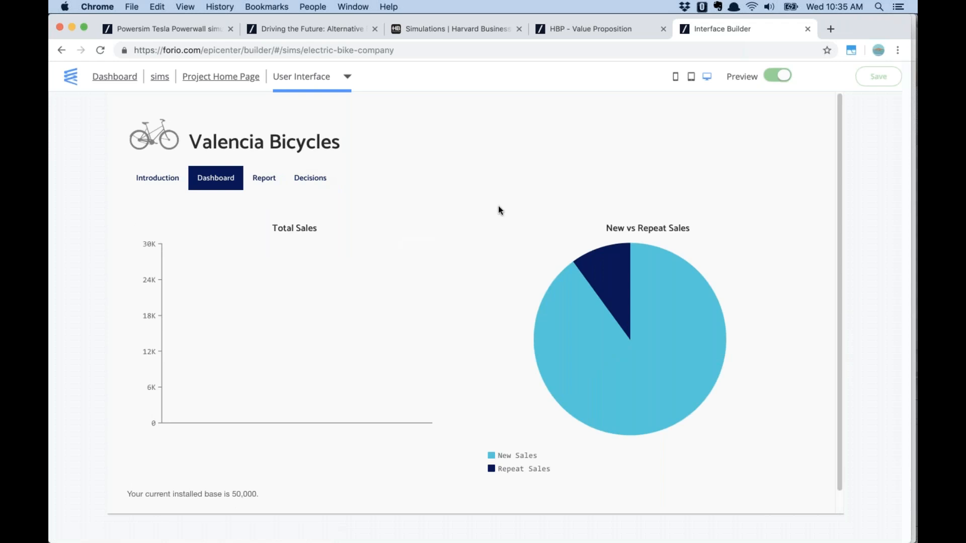
# Switch the editor to the Facilitator Interface with preview turned off
pyautogui.click(336, 82)
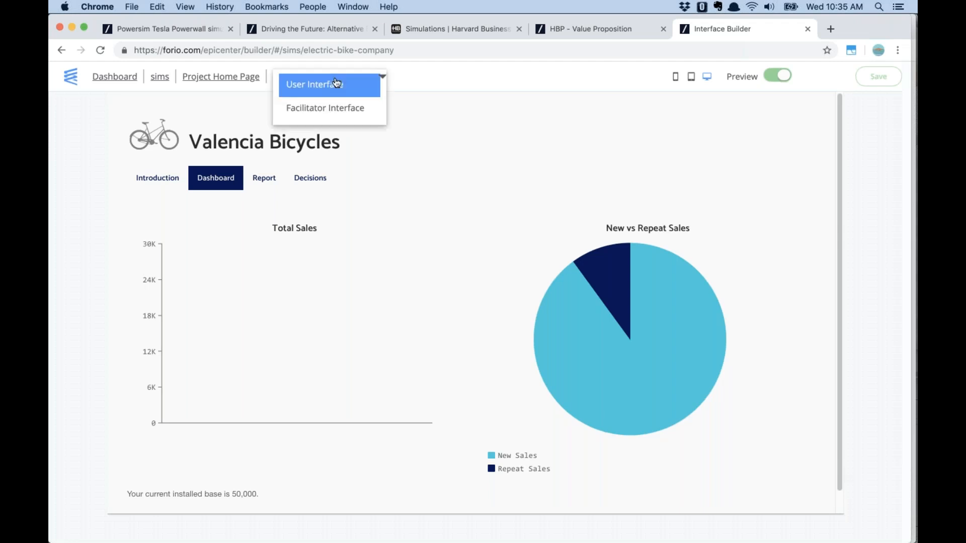
pyautogui.click(336, 109)
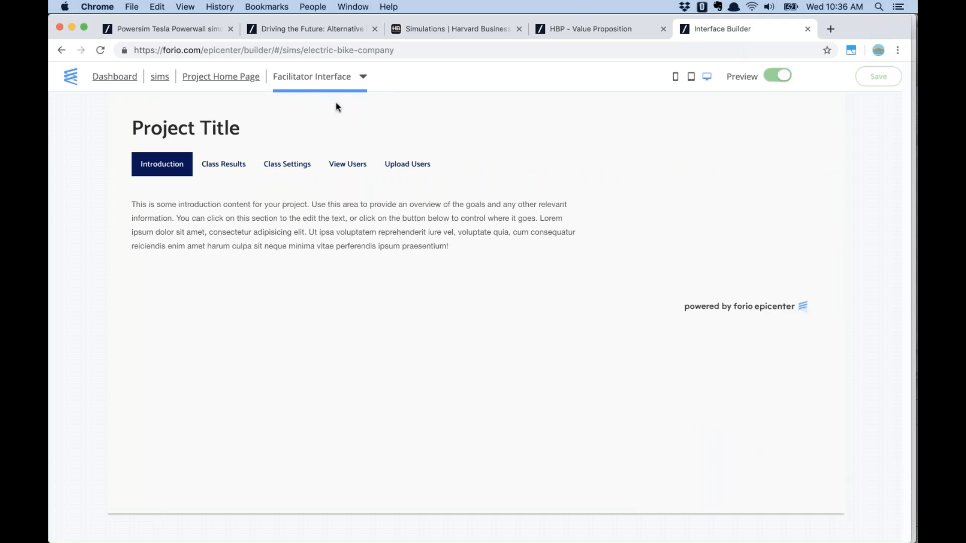
pyautogui.click(778, 76)
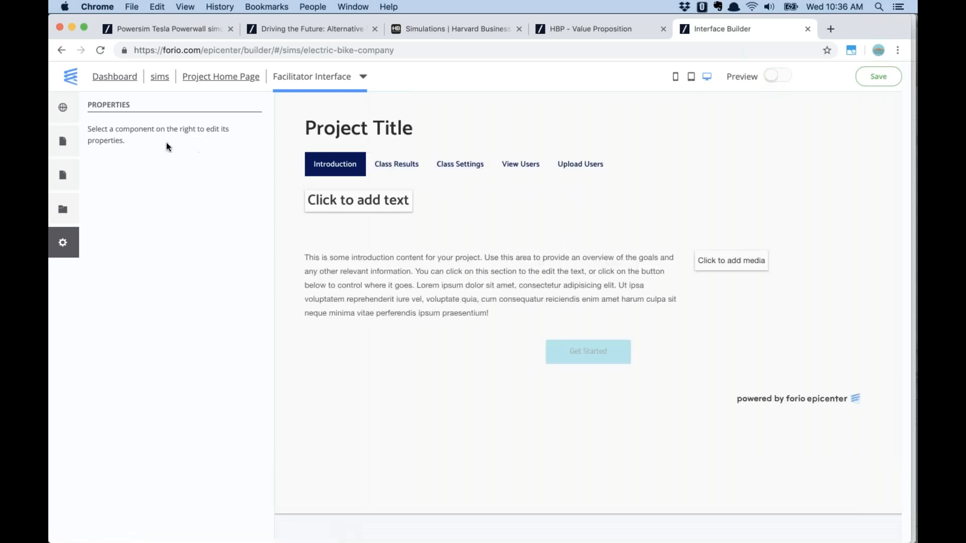
# Set the header title to 'Facilitator: Valencia Bicycles' with bike.png as the header logo
pyautogui.click(63, 141)
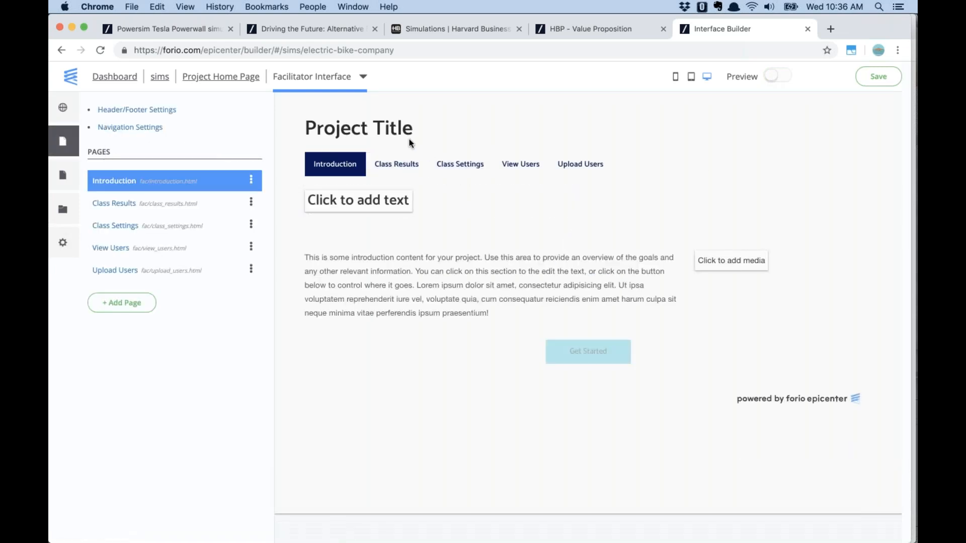
pyautogui.click(166, 110)
pyautogui.moveTo(437, 168); pyautogui.dragTo(383, 146)
pyautogui.write('Facilit')
pyautogui.write('itator: V')
pyautogui.write('alencia B')
pyautogui.write('yci')
pyautogui.press('BackSpace')
pyautogui.press('BackSpace')
pyautogui.press('BackSpace')
pyautogui.write('icycle')
pyautogui.click(523, 165)
pyautogui.click(477, 201)
pyautogui.click(459, 220)
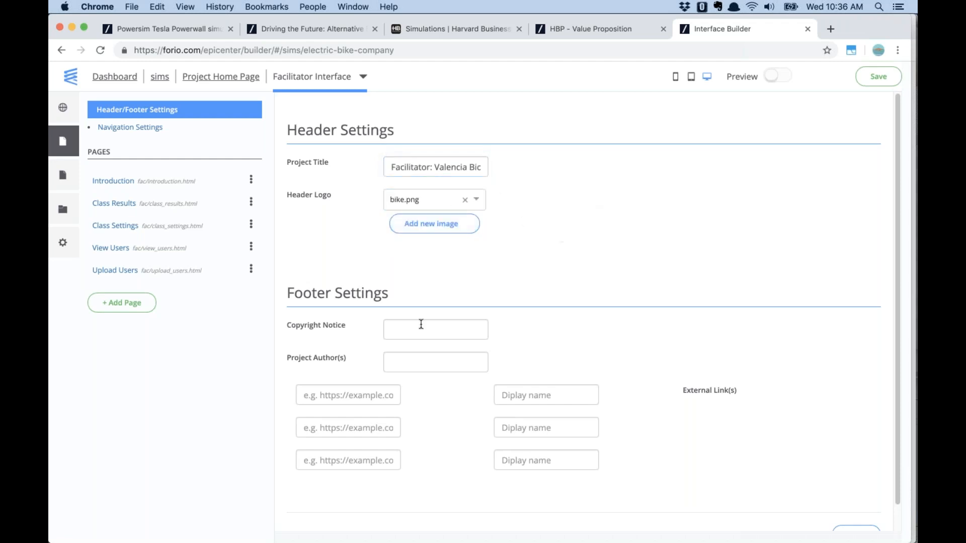
pyautogui.click(126, 182)
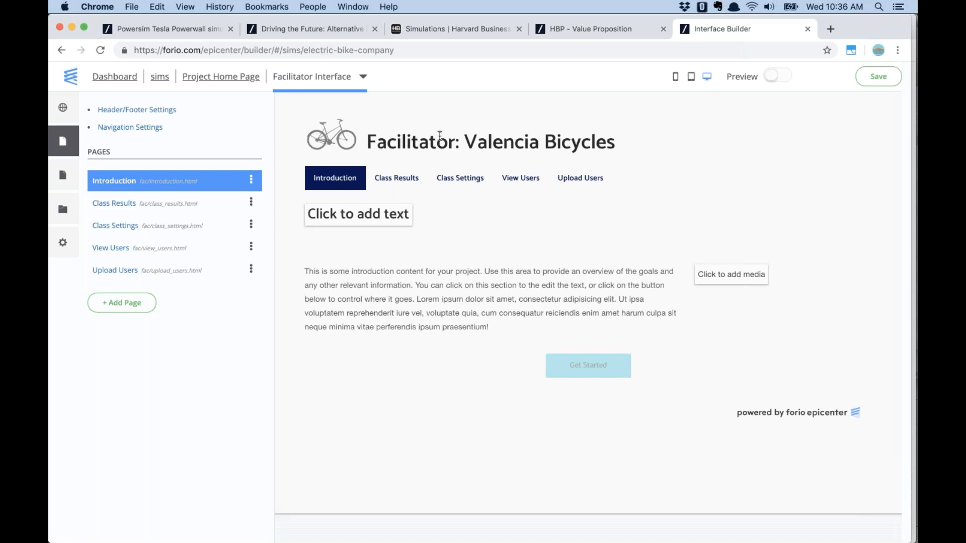
pyautogui.click(63, 108)
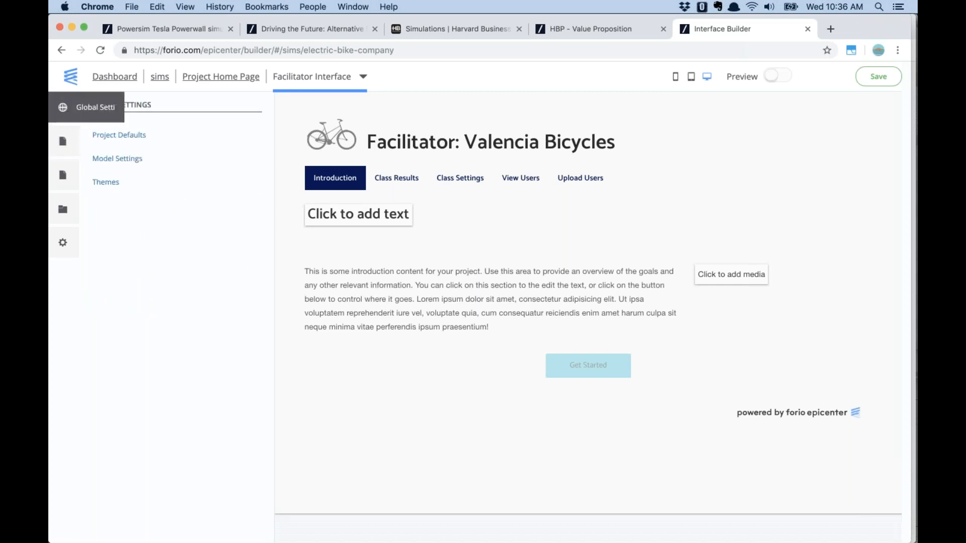
# Review the themes and model settings, then open the Class Settings page
pyautogui.click(105, 184)
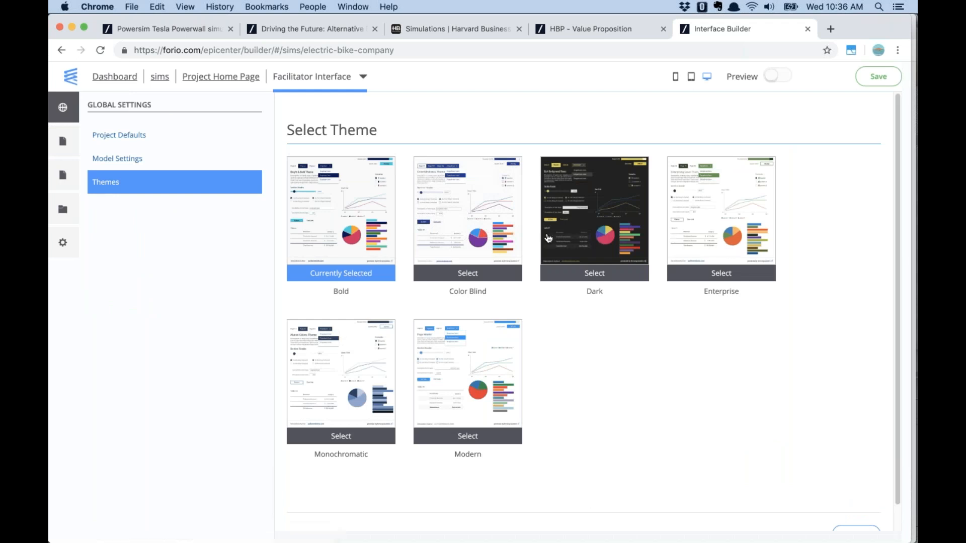
pyautogui.click(121, 160)
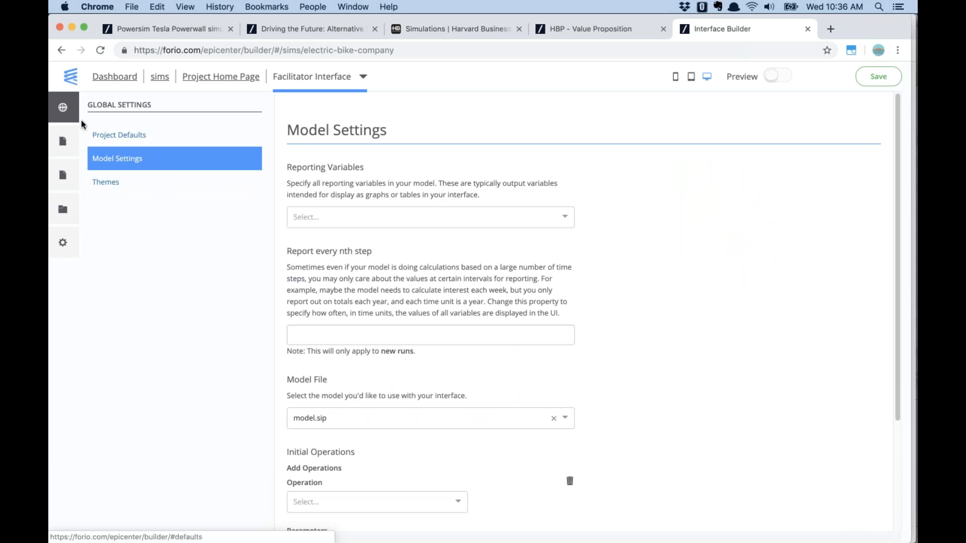
pyautogui.click(72, 143)
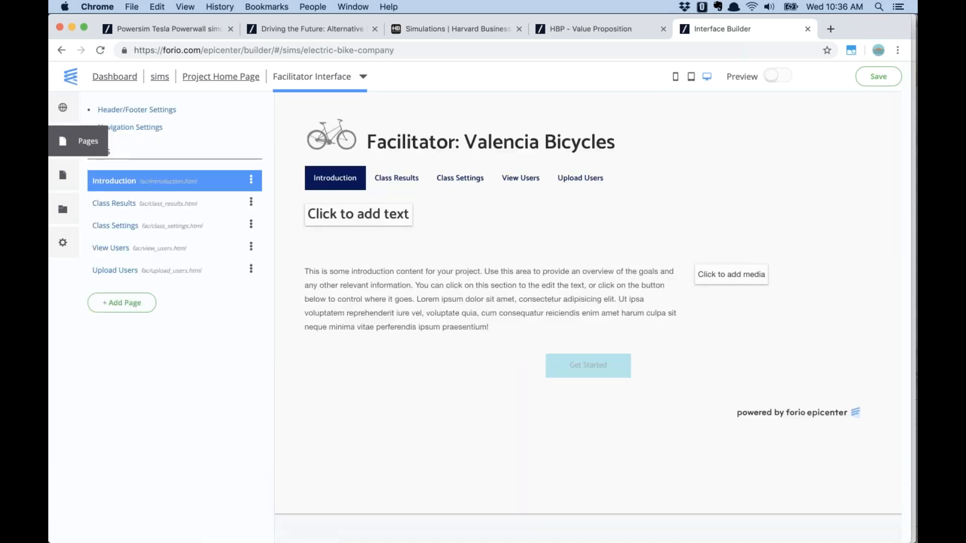
pyautogui.click(461, 182)
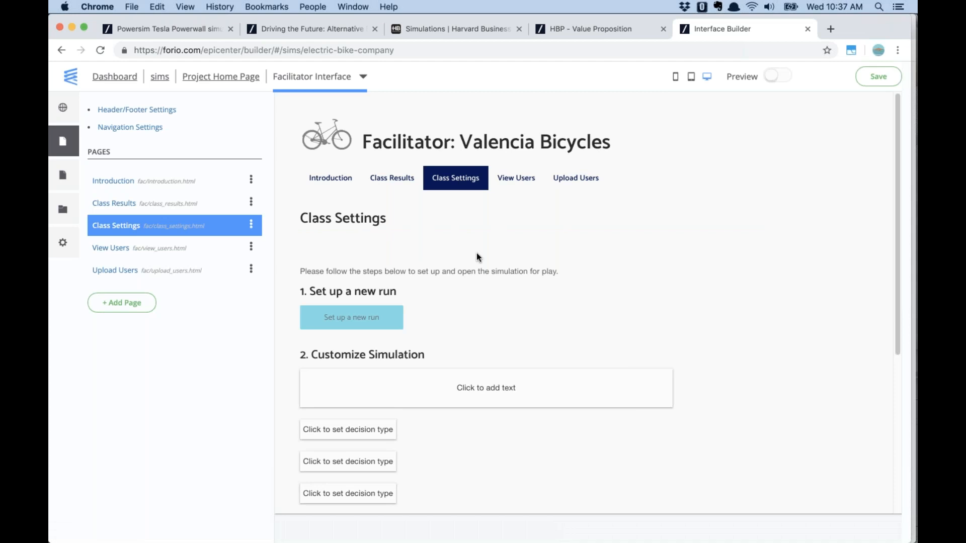
# Make the first decision placeholder a text input and switch to the Powersim model
pyautogui.click(378, 435)
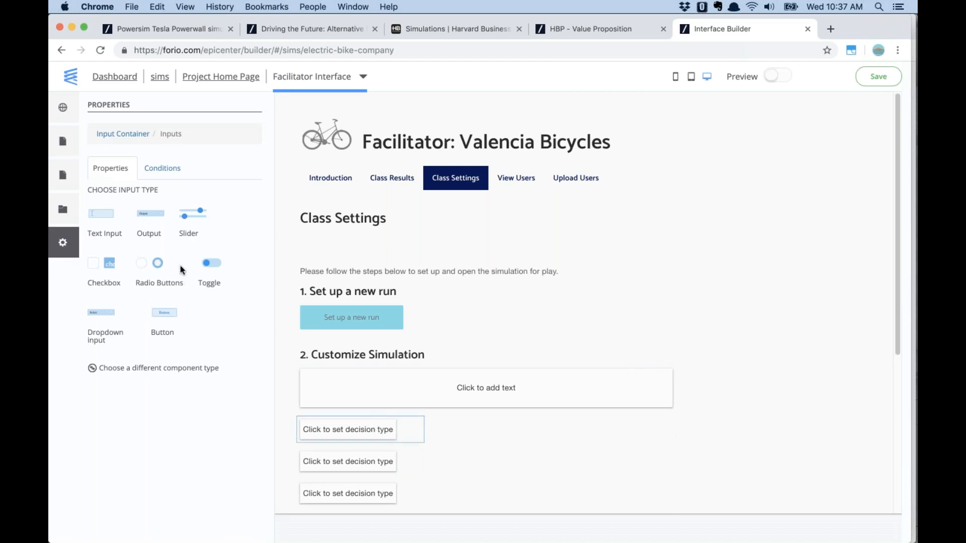
pyautogui.click(106, 225)
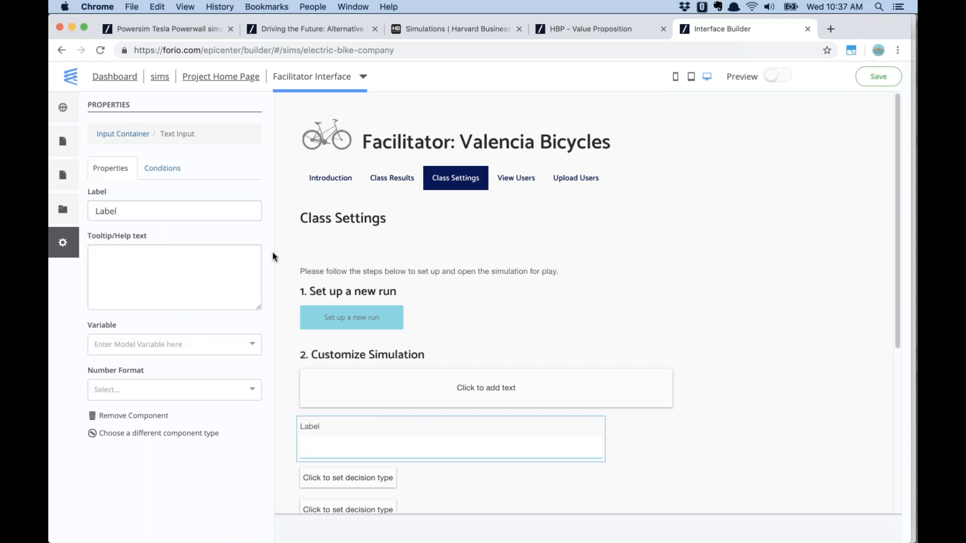
pyautogui.doubleClick(143, 211)
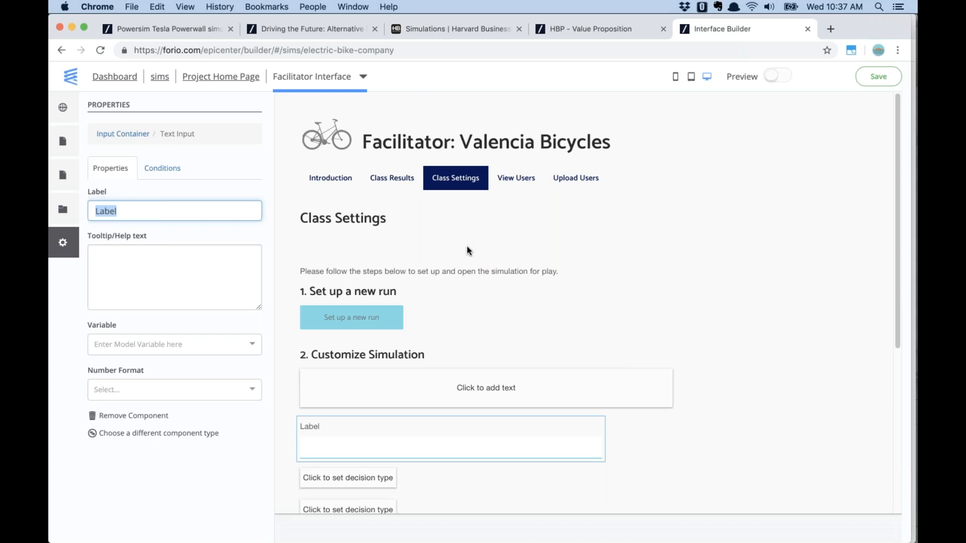
pyautogui.press('super+Tab')
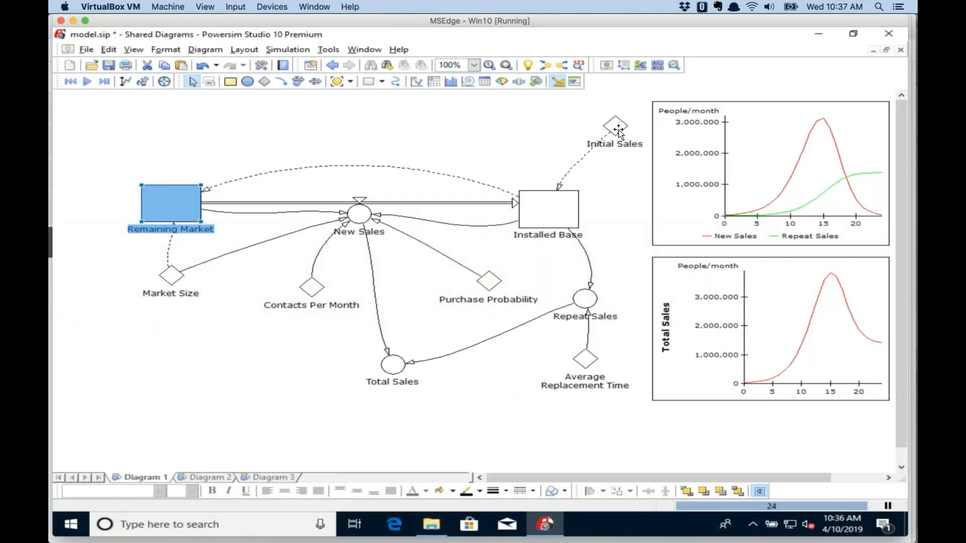
# Read the Initial Sales variable in the Powersim model, then return to the Forio builder
pyautogui.moveTo(538, 222)
pyautogui.moveTo(145, 206)
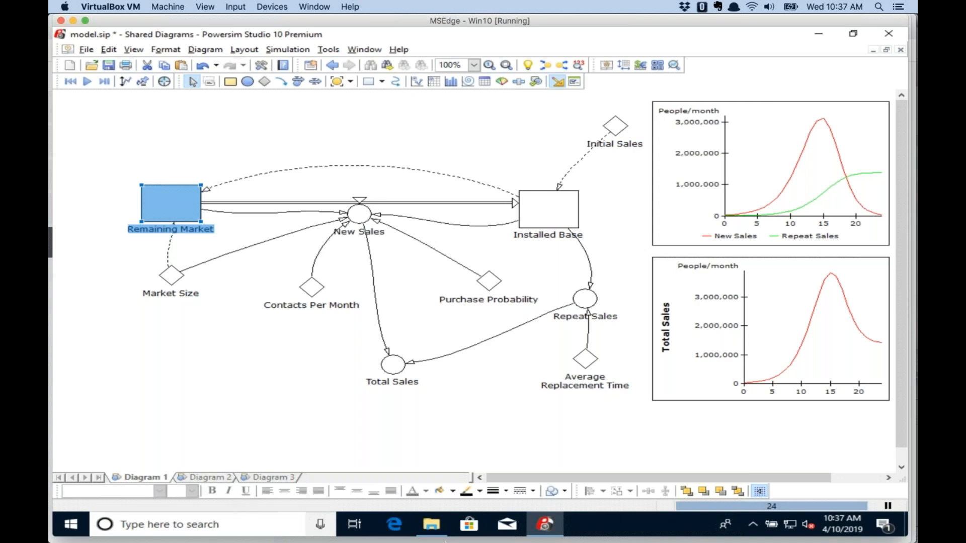
pyautogui.moveTo(445, 541)
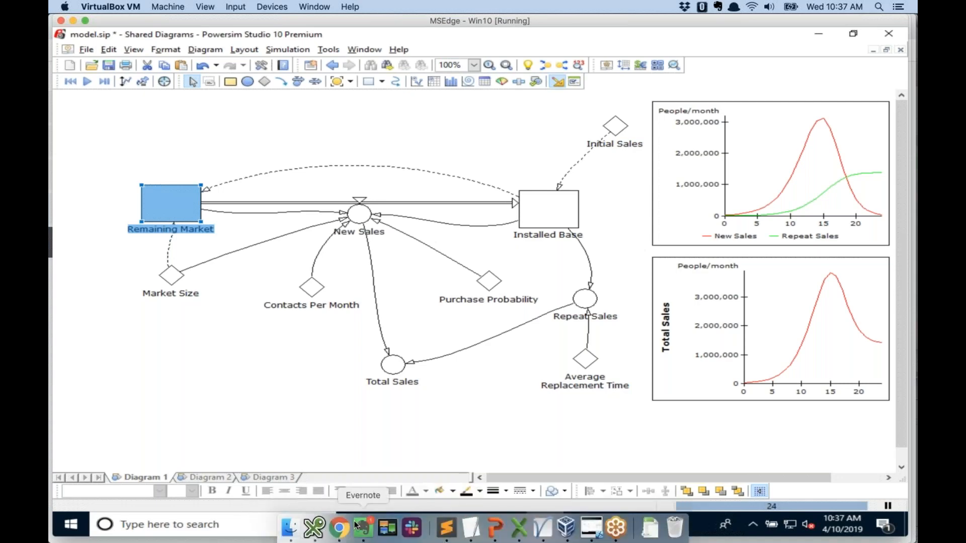
pyautogui.click(339, 527)
# Label the text input 'Initial Sales', bind it to Initial Sales, and format it as #,###
pyautogui.write('Initial')
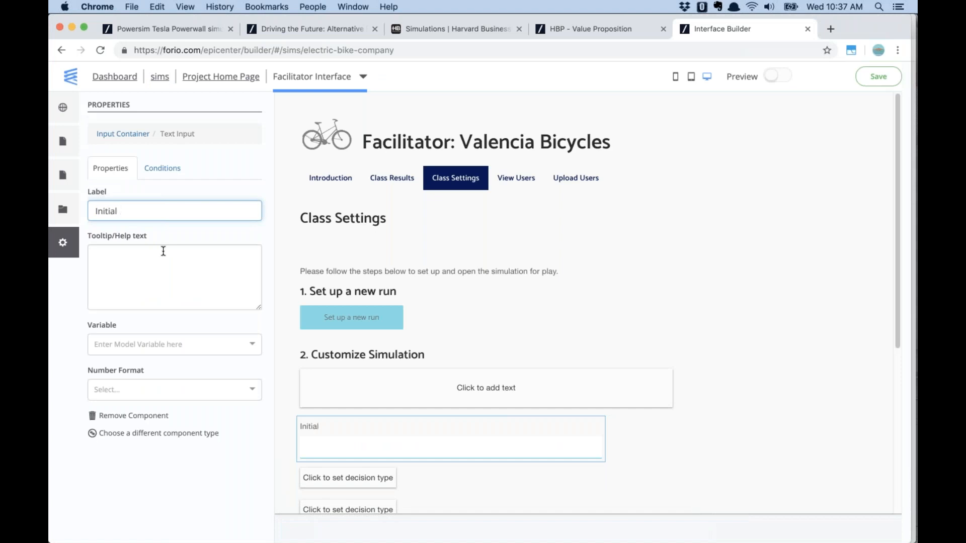
pyautogui.write(' Sales')
pyautogui.click(195, 350)
pyautogui.write('in')
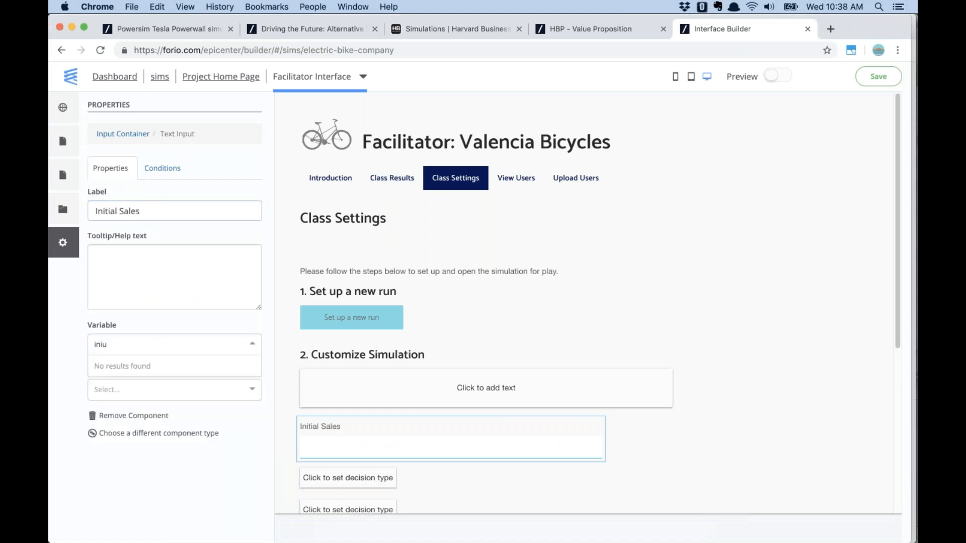
pyautogui.click(181, 387)
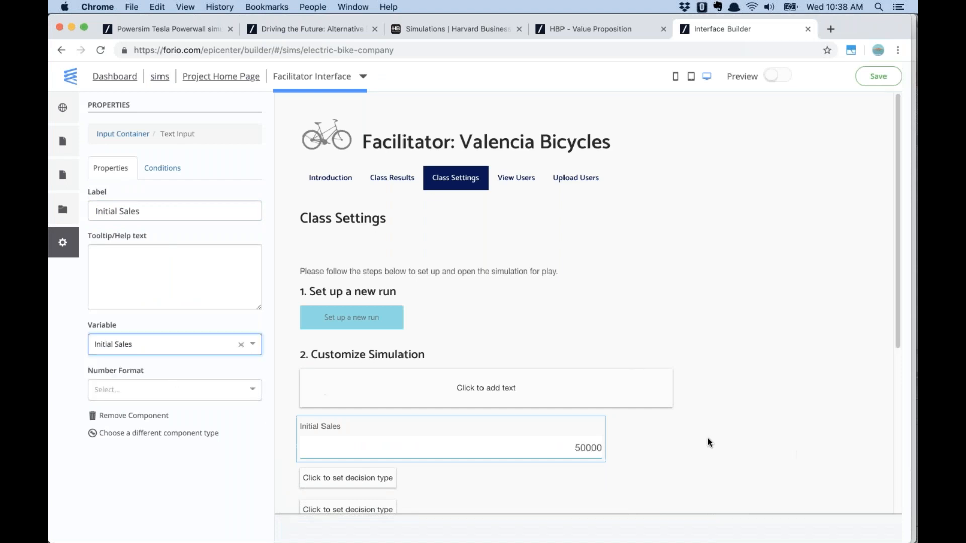
pyautogui.click(226, 389)
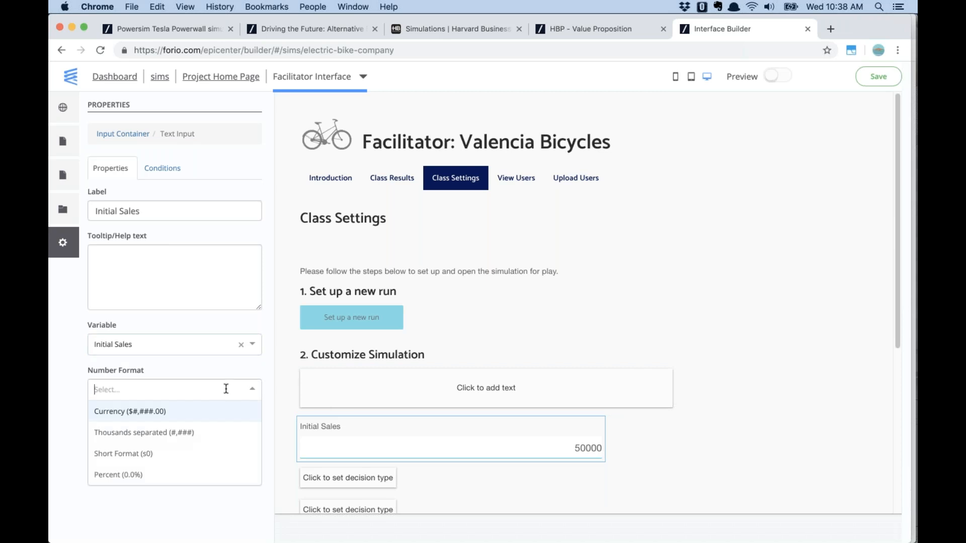
pyautogui.click(203, 432)
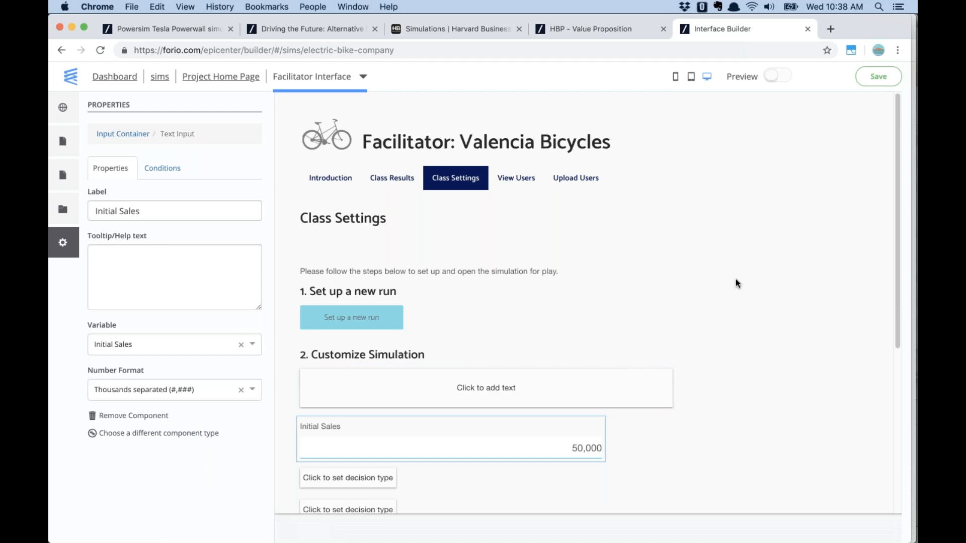
pyautogui.scroll(-1, 734, 295)
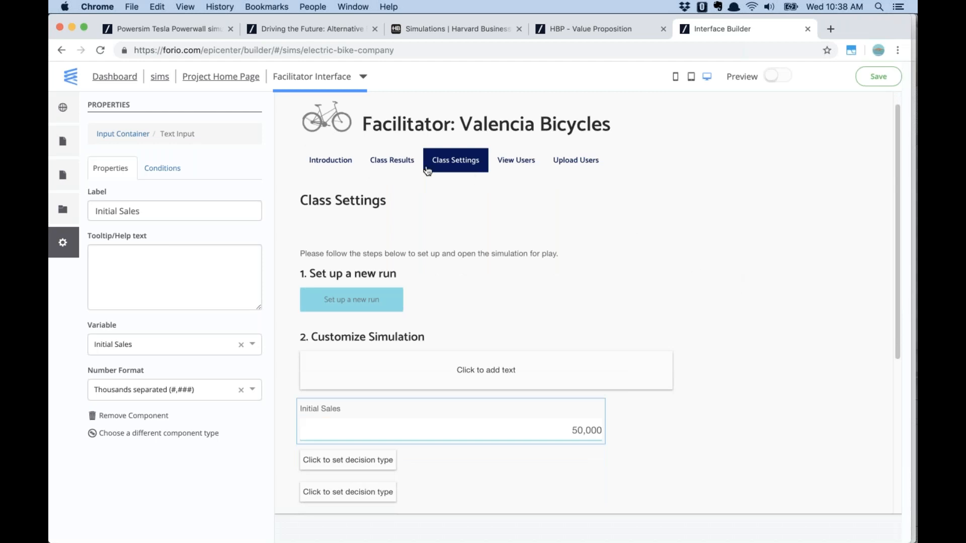
# Open the facilitator's Class Results page and select its results table for editing
pyautogui.click(401, 161)
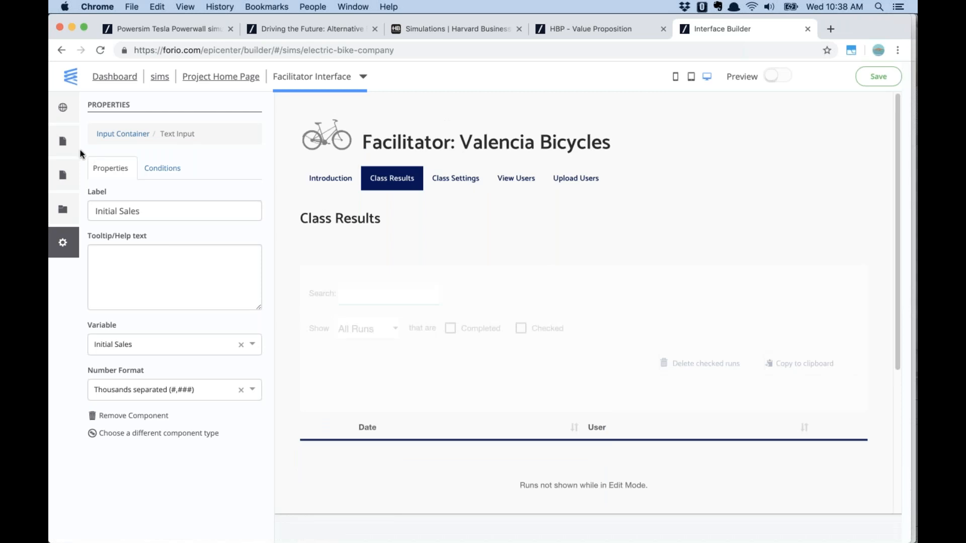
pyautogui.click(63, 143)
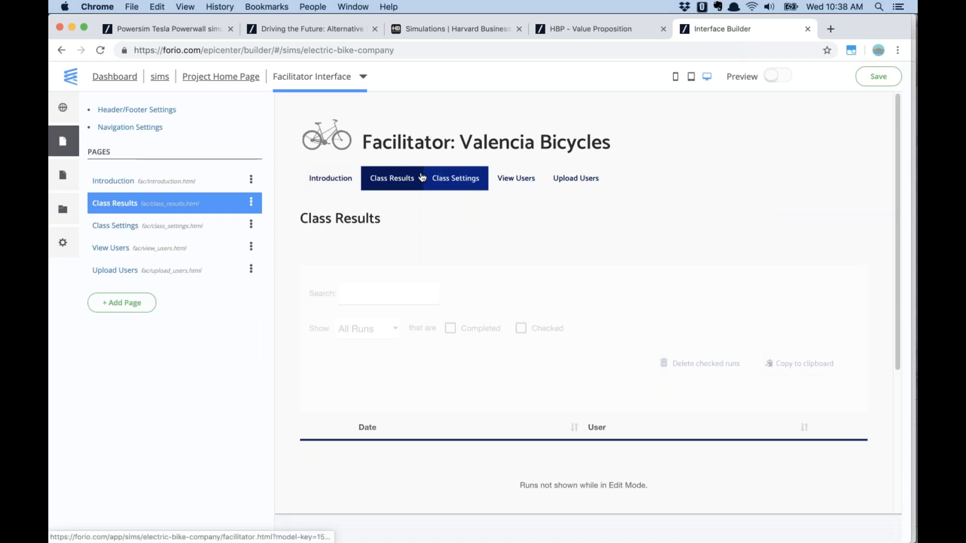
pyautogui.click(568, 452)
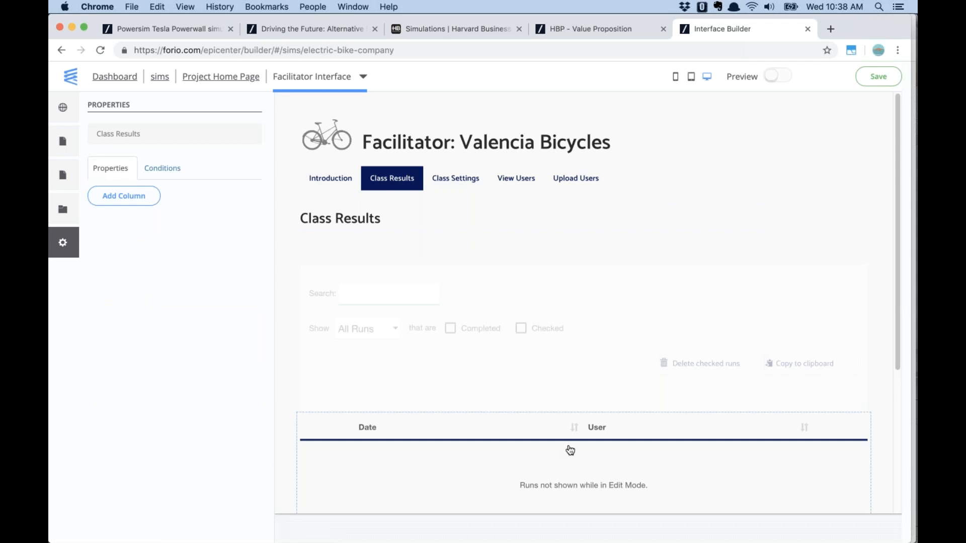
# Add a table column headed 'Installed Base' bound to the Installed Base variable
pyautogui.click(129, 198)
pyautogui.moveTo(139, 211); pyautogui.dragTo(91, 207)
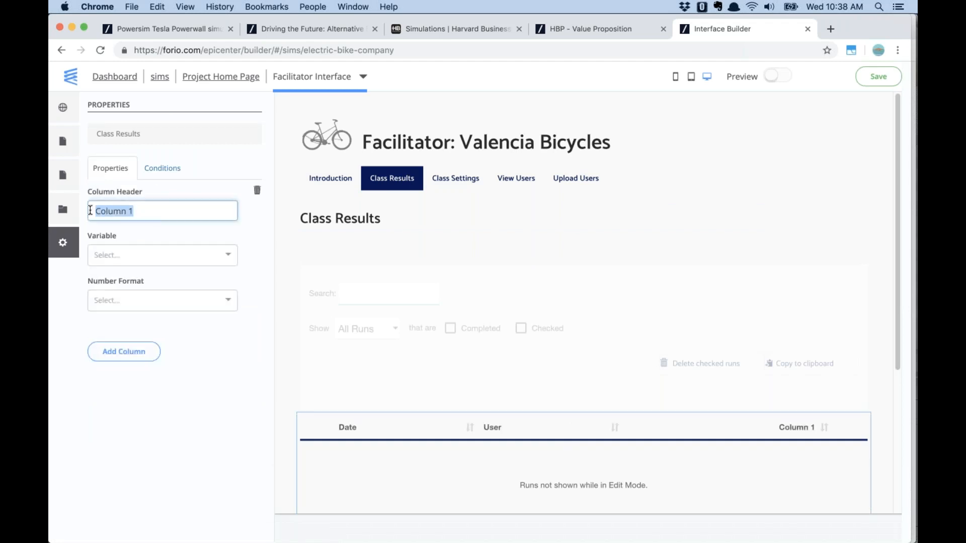
pyautogui.write('Installed Base')
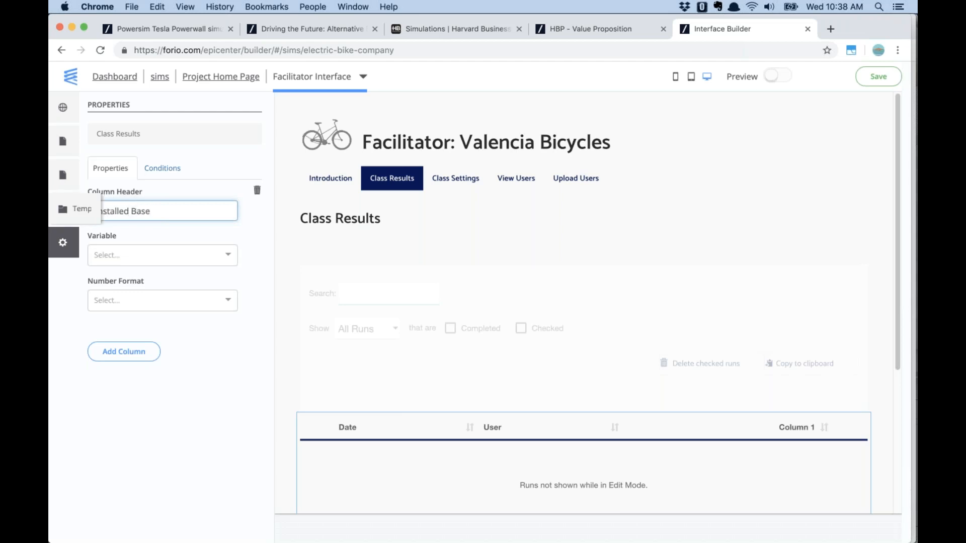
pyautogui.click(144, 256)
pyautogui.write('In')
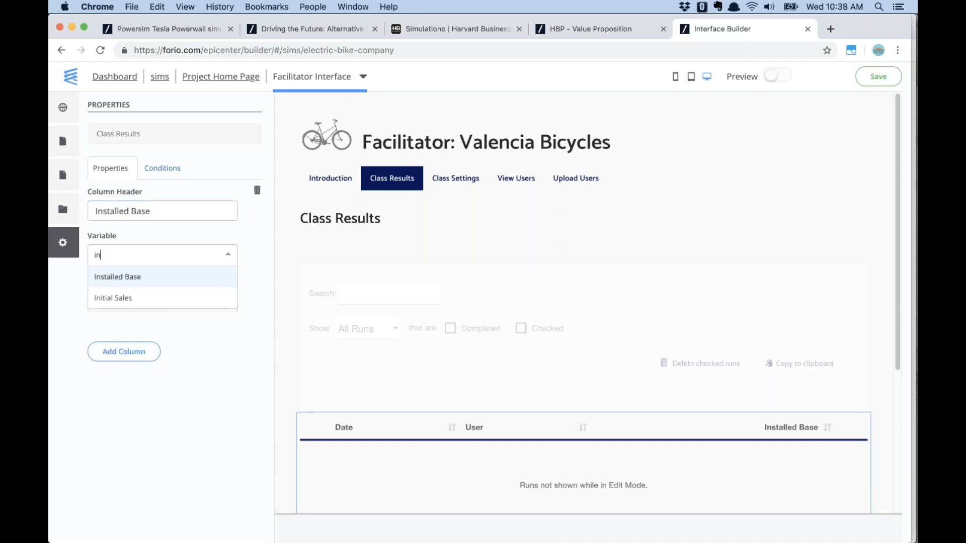
pyautogui.click(132, 278)
# Format the column as 'Thousands separated (#,###)' and save the interface
pyautogui.click(138, 305)
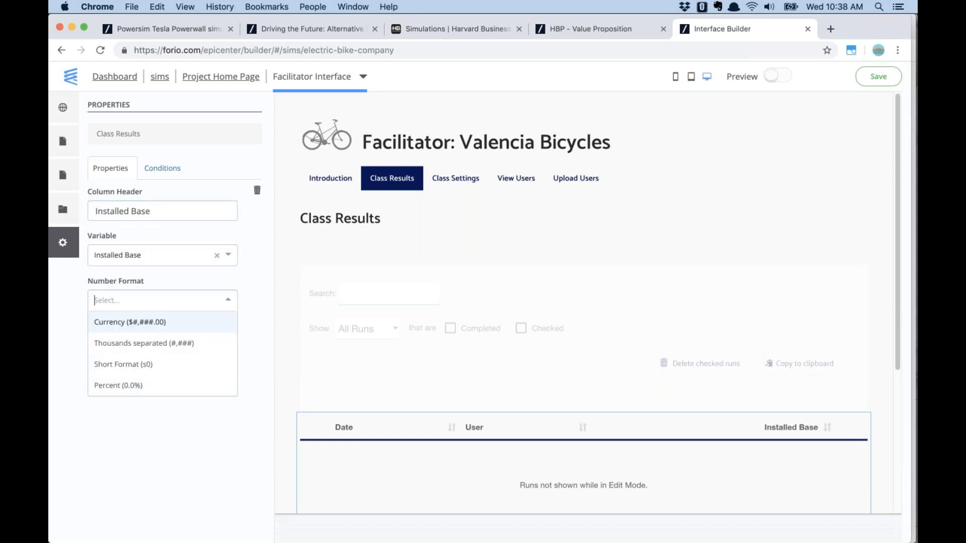
pyautogui.click(135, 340)
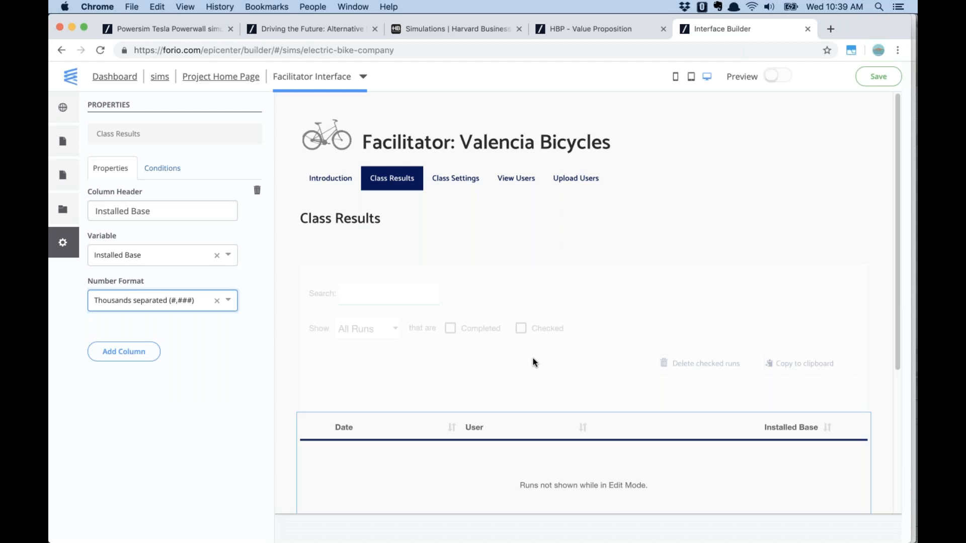
pyautogui.click(576, 257)
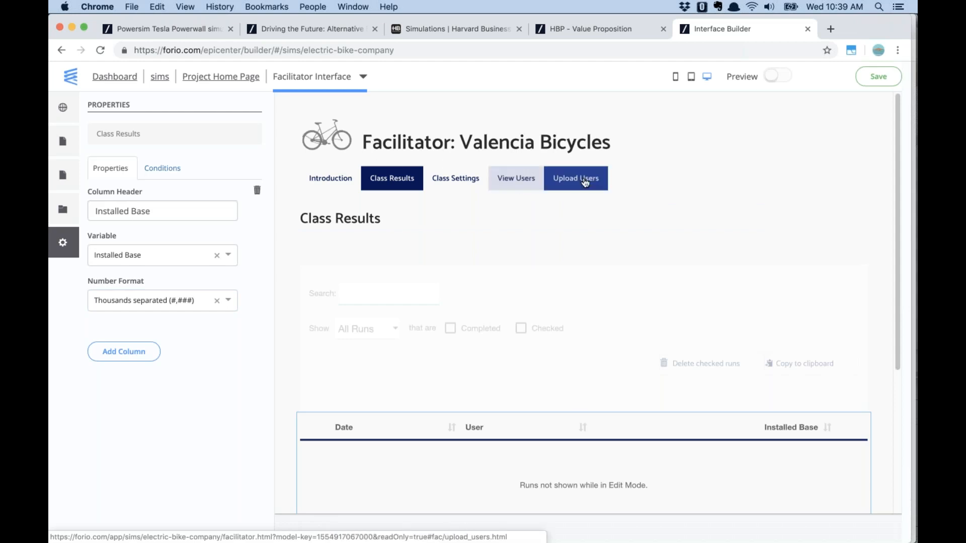
pyautogui.click(878, 76)
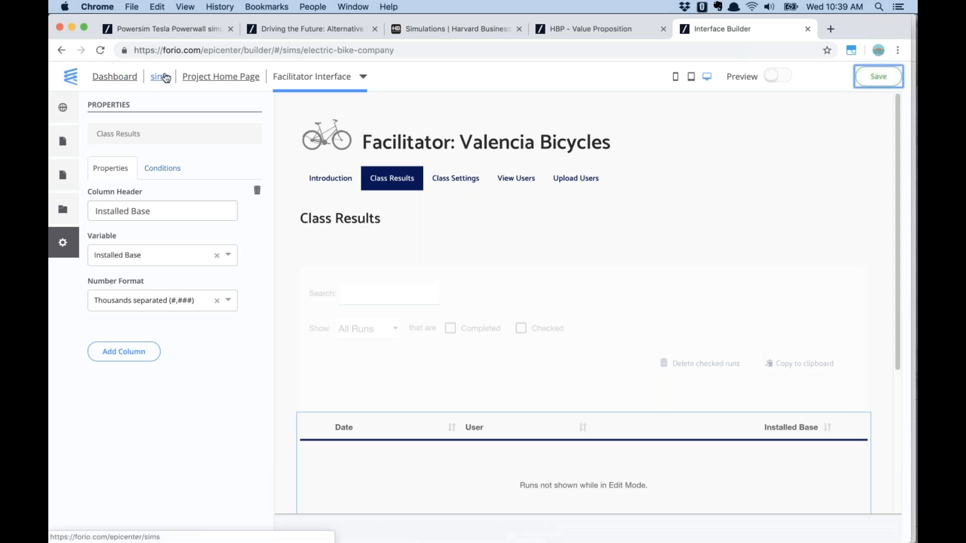
# From the project home, open pages/decisions.html in the Interface files
pyautogui.click(199, 77)
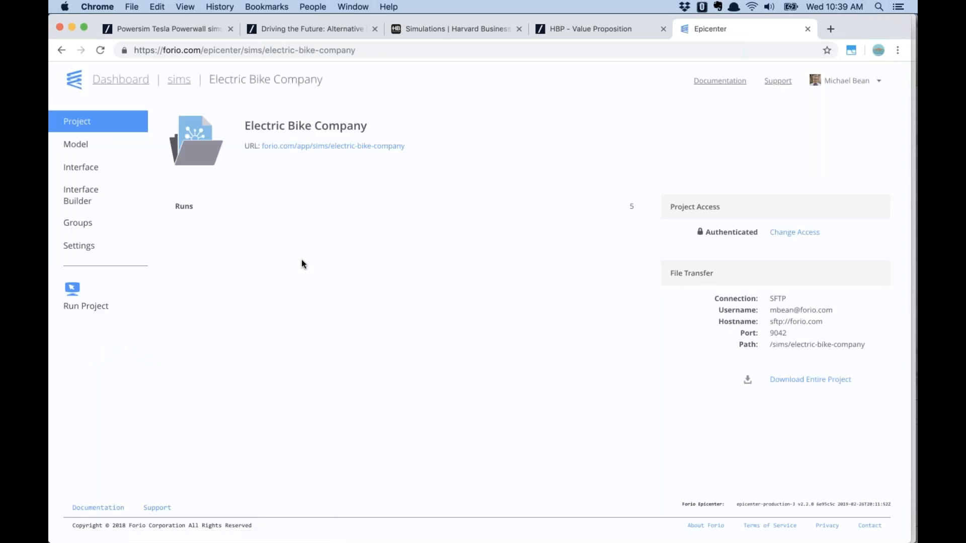
pyautogui.click(79, 144)
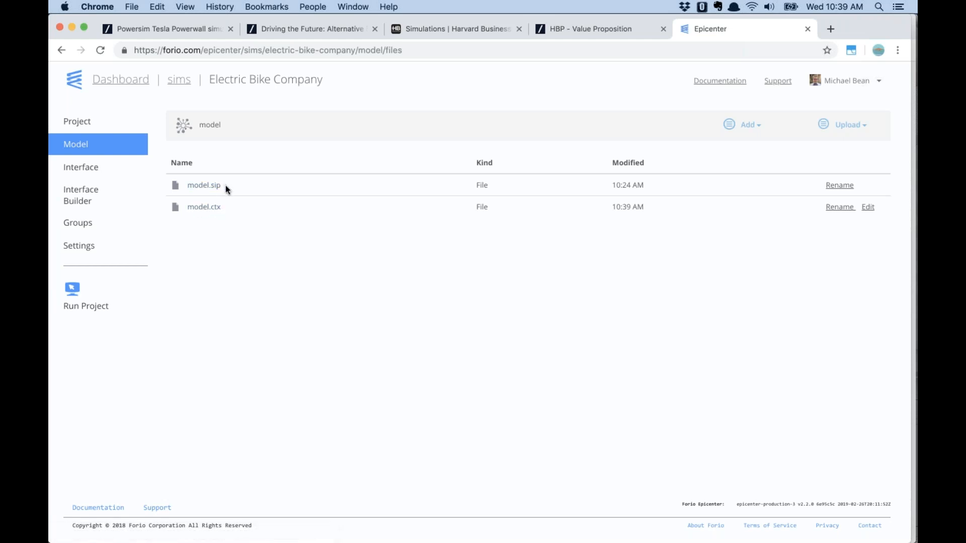
pyautogui.click(84, 167)
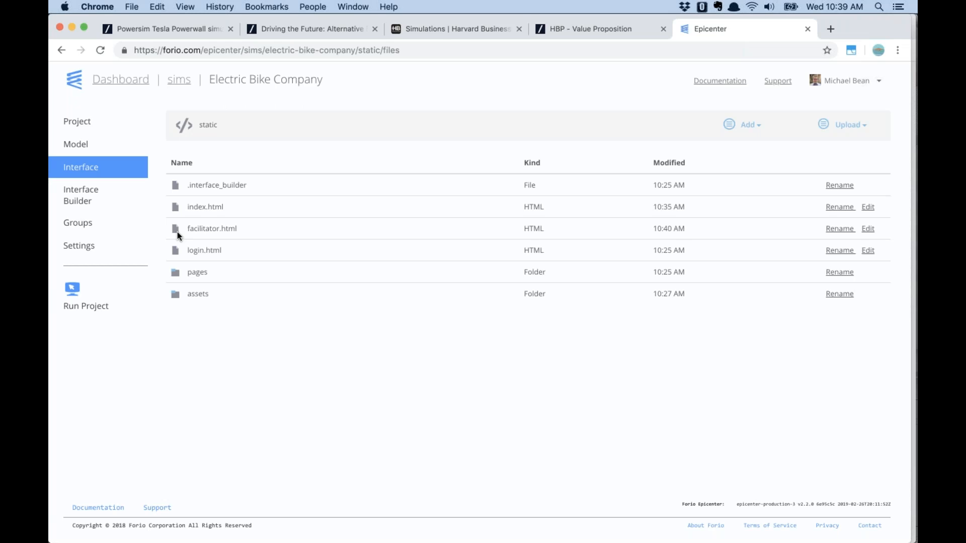
pyautogui.click(199, 274)
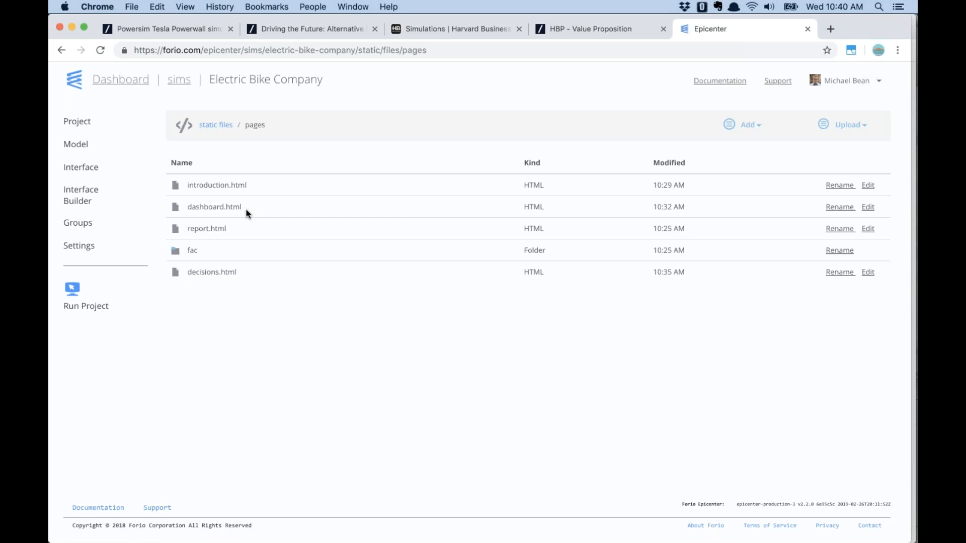
pyautogui.click(211, 274)
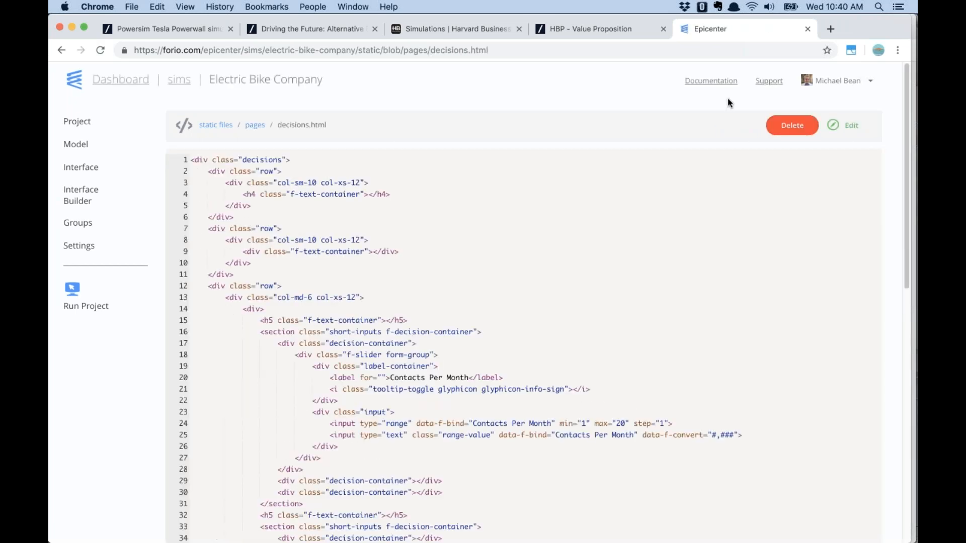
# Make decisions.html editable and change the slider's max from 20 to 15 on line 24
pyautogui.click(850, 126)
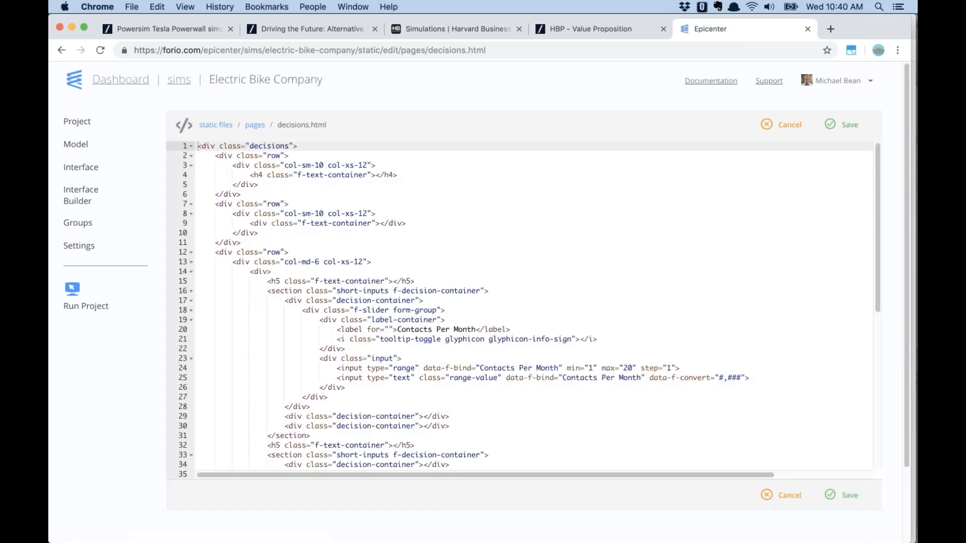
pyautogui.scroll(-3, 496, 355)
pyautogui.scroll(-3, 496, 355)
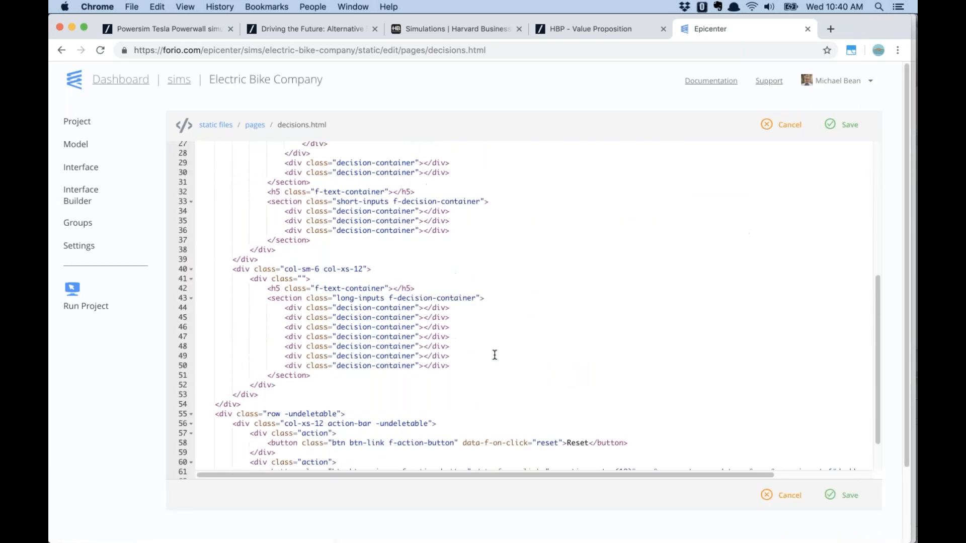
pyautogui.scroll(6, 495, 355)
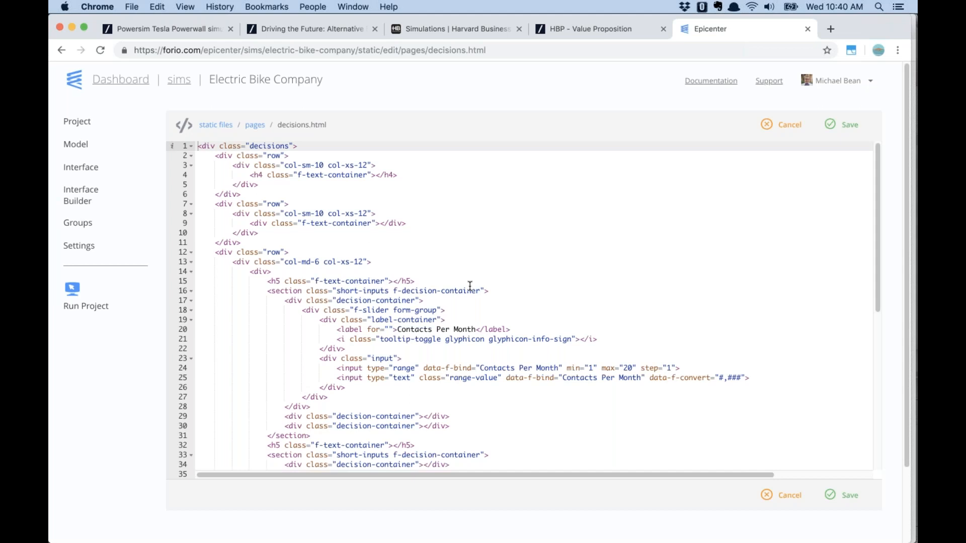
pyautogui.scroll(-4, 470, 285)
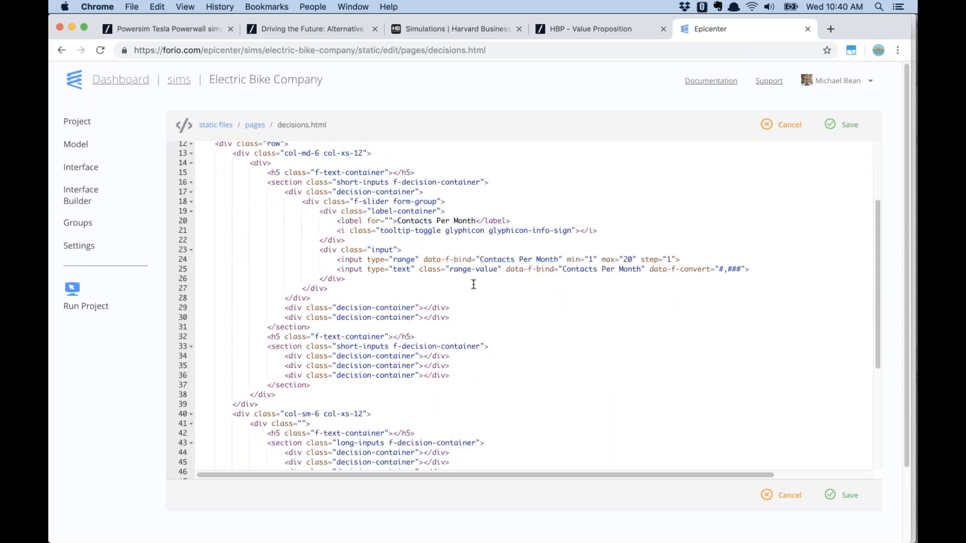
pyautogui.moveTo(340, 260); pyautogui.dragTo(695, 257)
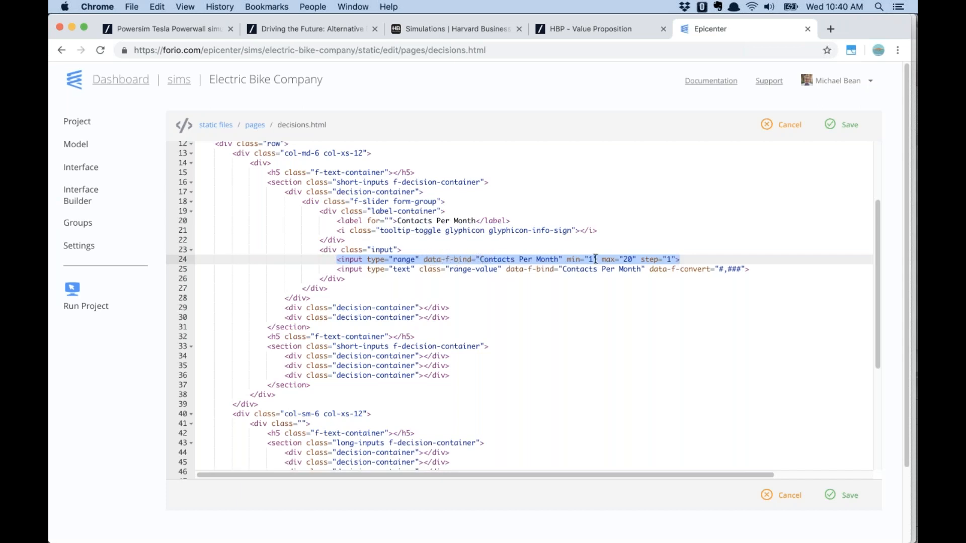
pyautogui.doubleClick(628, 259)
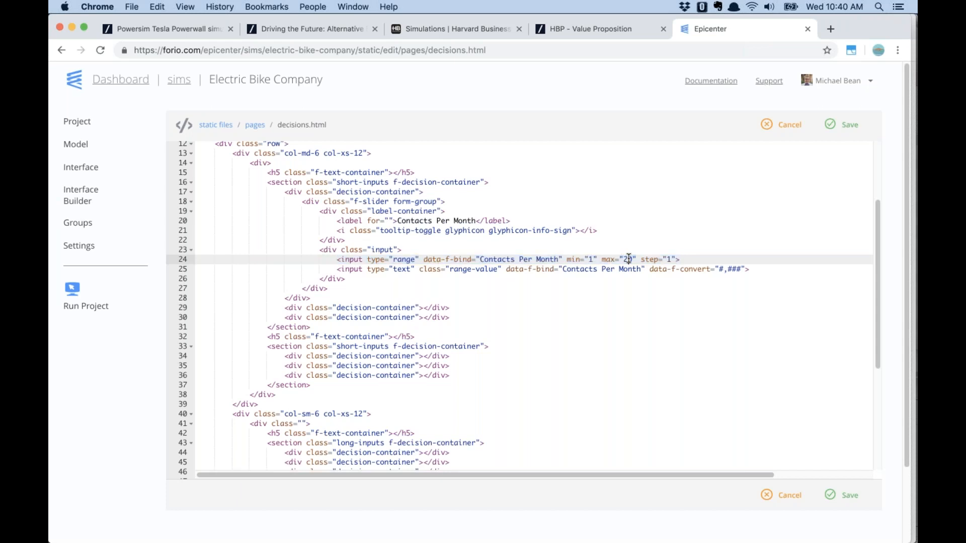
pyautogui.write('15')
pyautogui.click(652, 220)
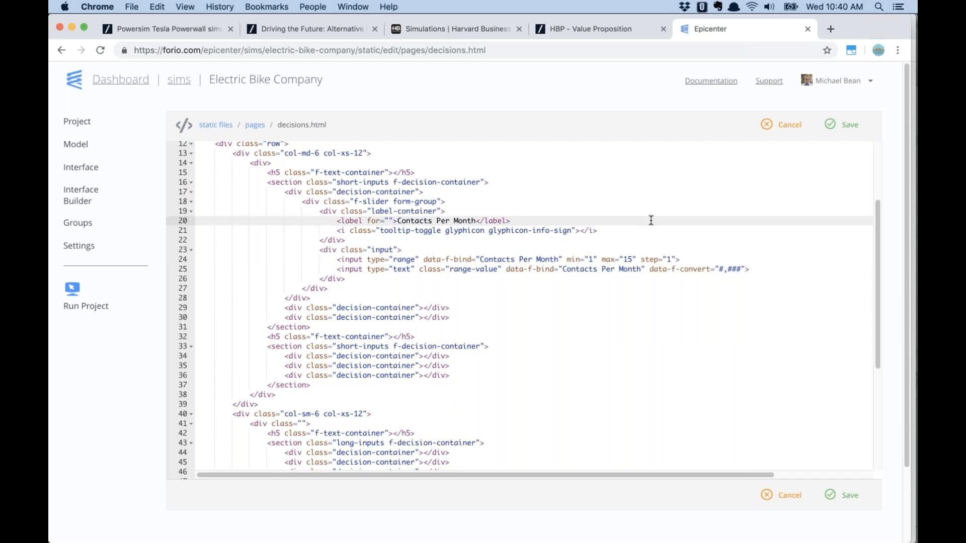
# Change step(10) to step(6) on line 61 and save the file
pyautogui.scroll(-8, 630, 292)
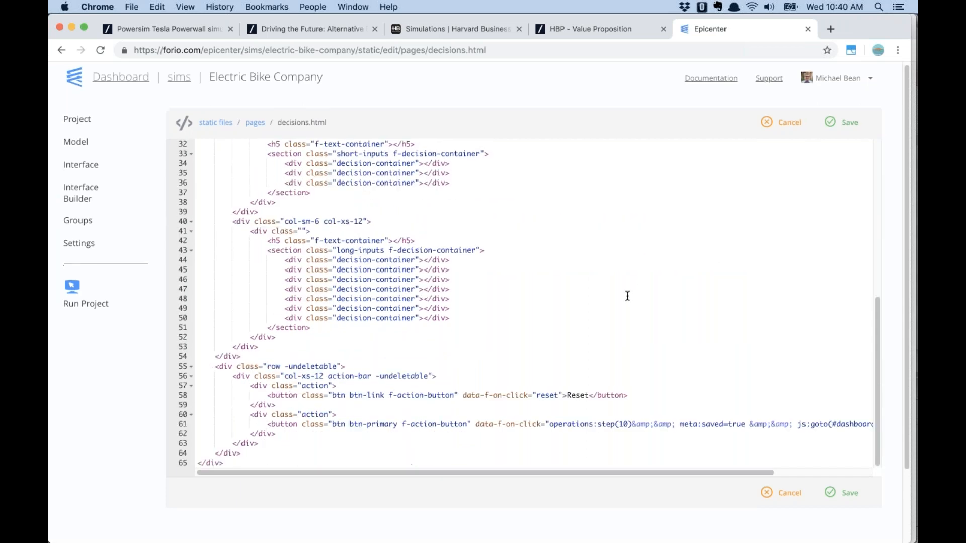
pyautogui.scroll(-3, 628, 296)
pyautogui.click(629, 339)
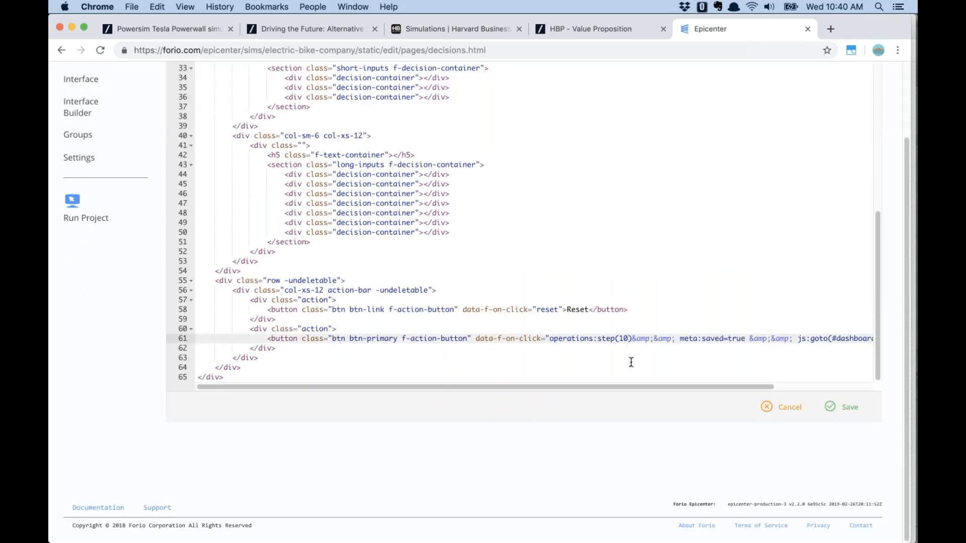
pyautogui.press('BackSpace')
pyautogui.press('BackSpace')
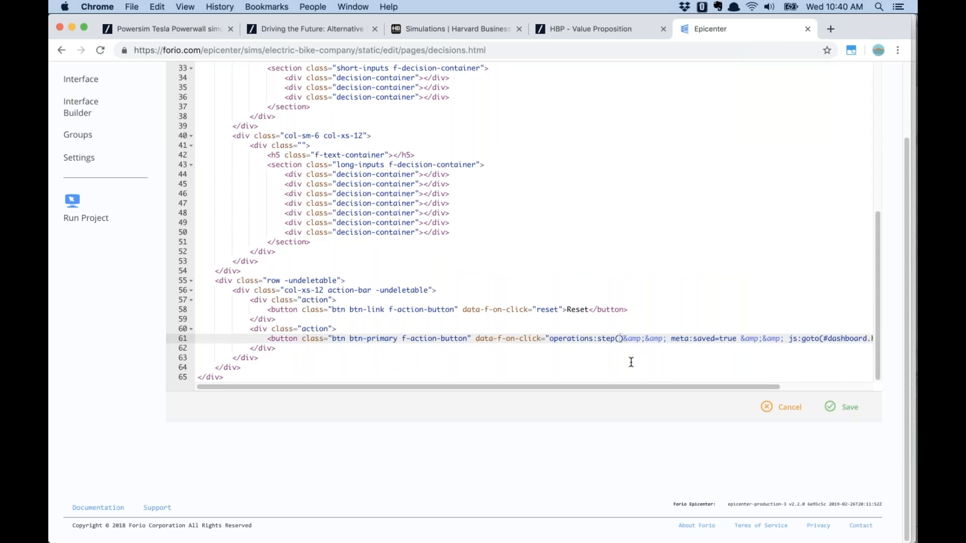
pyautogui.write('6')
pyautogui.click(734, 241)
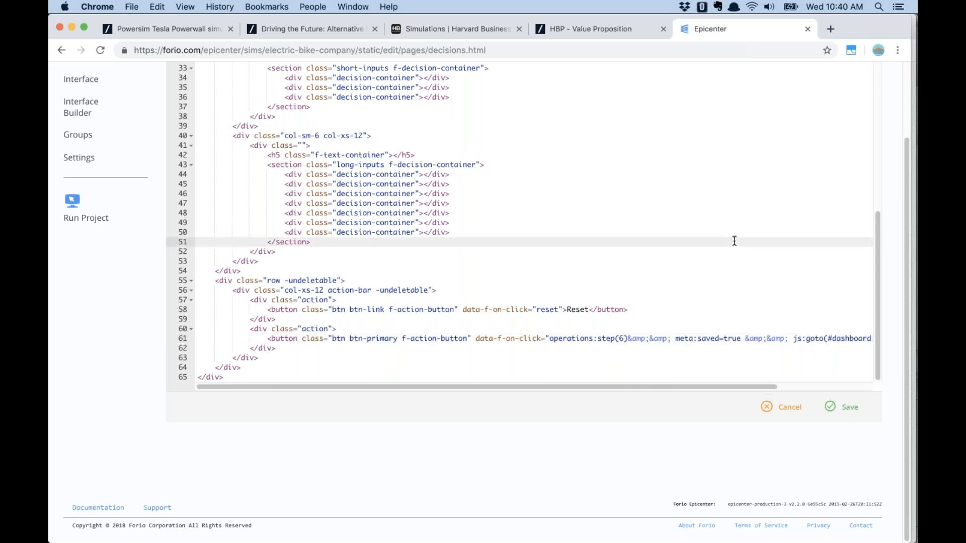
pyautogui.scroll(10, 736, 227)
pyautogui.click(850, 125)
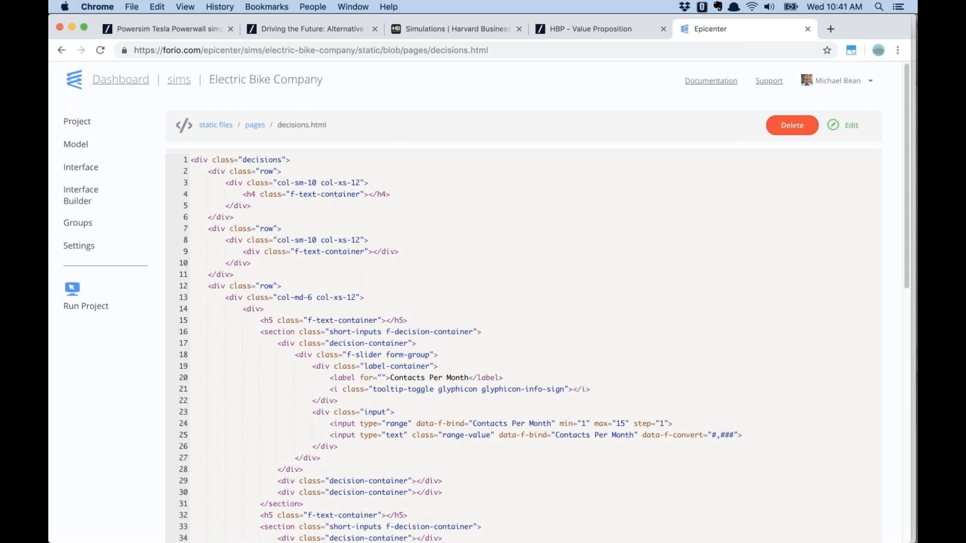
# Open the empty Groups page from Interface and begin adding a group
pyautogui.click(82, 170)
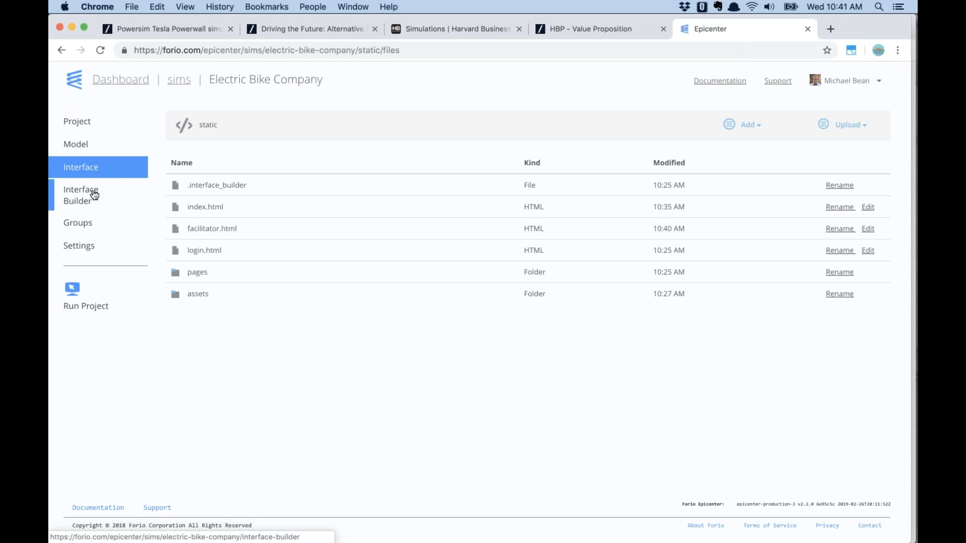
pyautogui.click(86, 225)
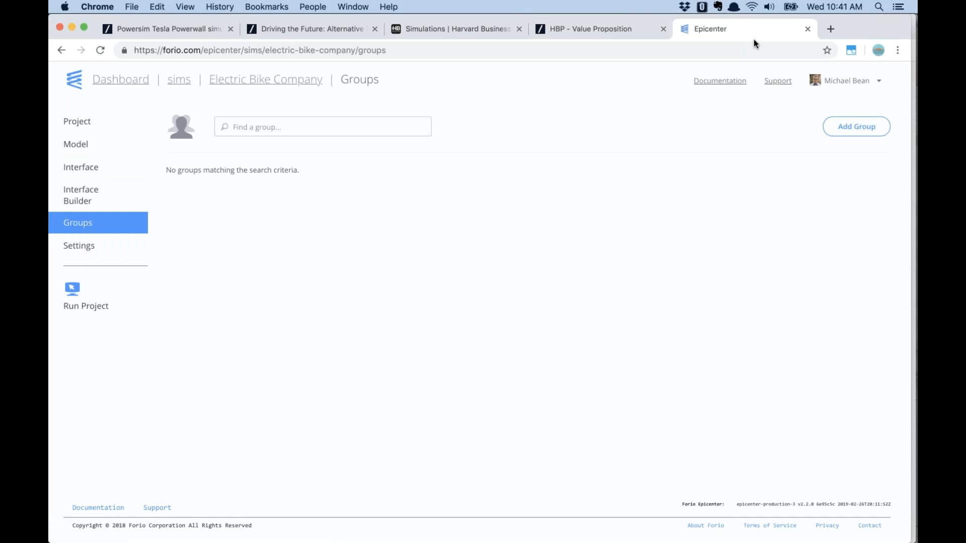
pyautogui.click(859, 129)
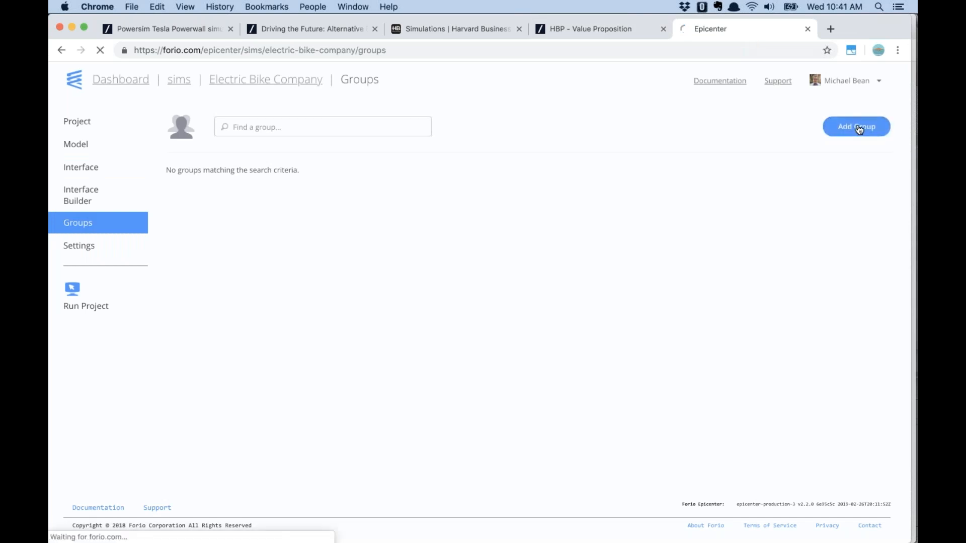
# Enter the organization name for the May simulation class
pyautogui.click(294, 131)
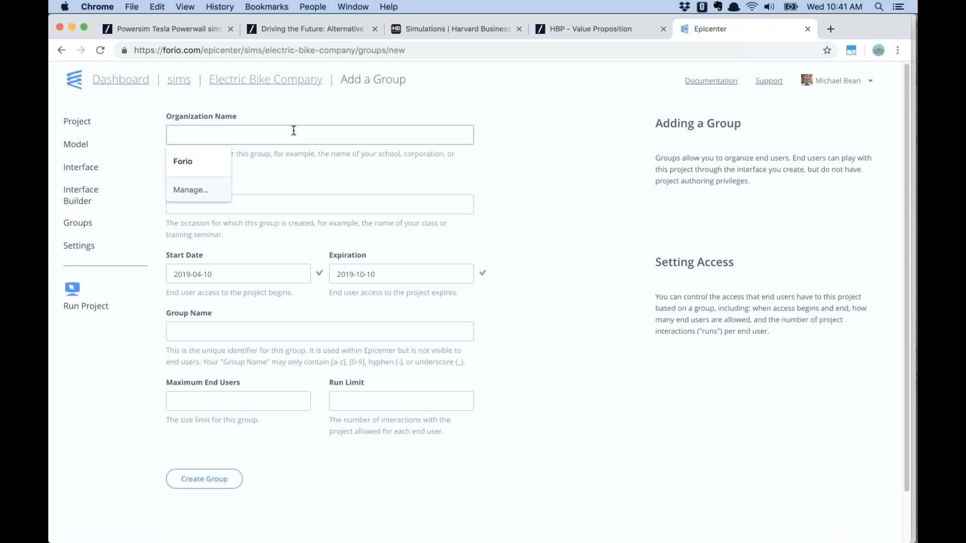
pyautogui.write("Michael's May Simulatino")
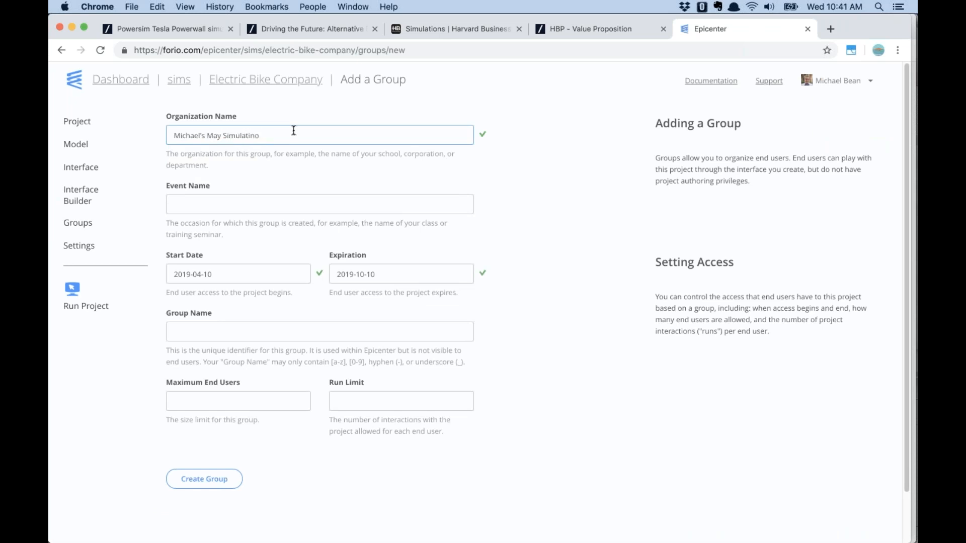
pyautogui.write('on Class')
pyautogui.press('Tab')
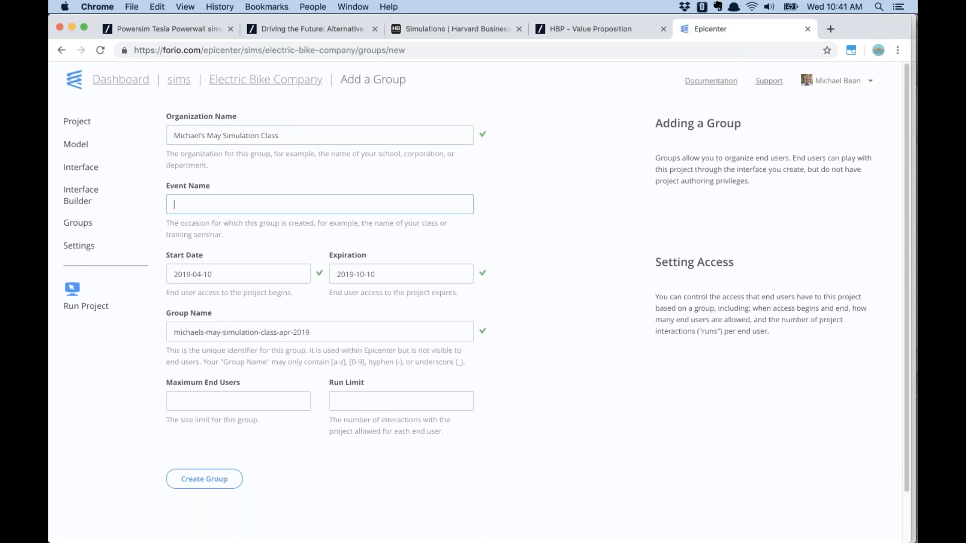
# Remove 'map' from the group name and clear the expiration date
pyautogui.click(291, 332)
pyautogui.press('BackSpace')
pyautogui.press('BackSpace')
pyautogui.press('BackSpace')
pyautogui.write('m')
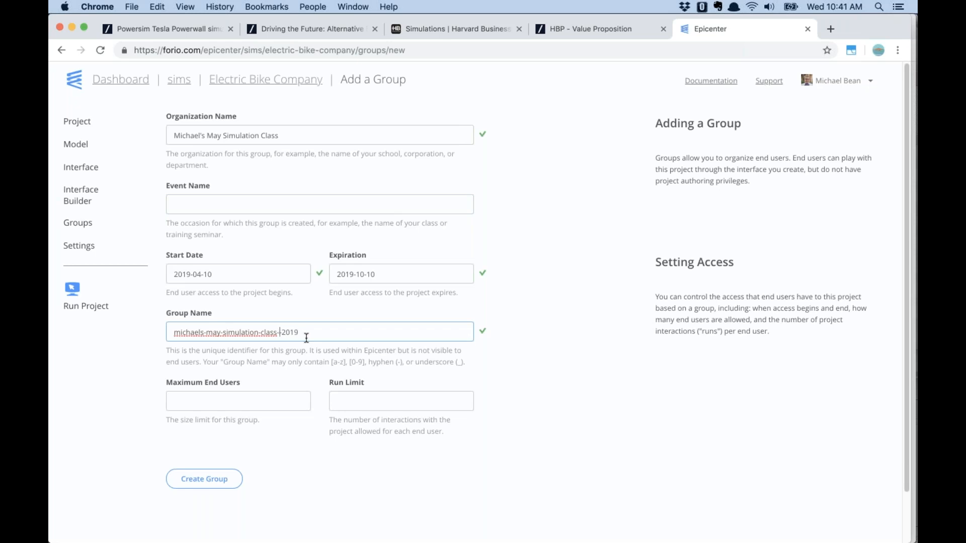
pyautogui.write('ap')
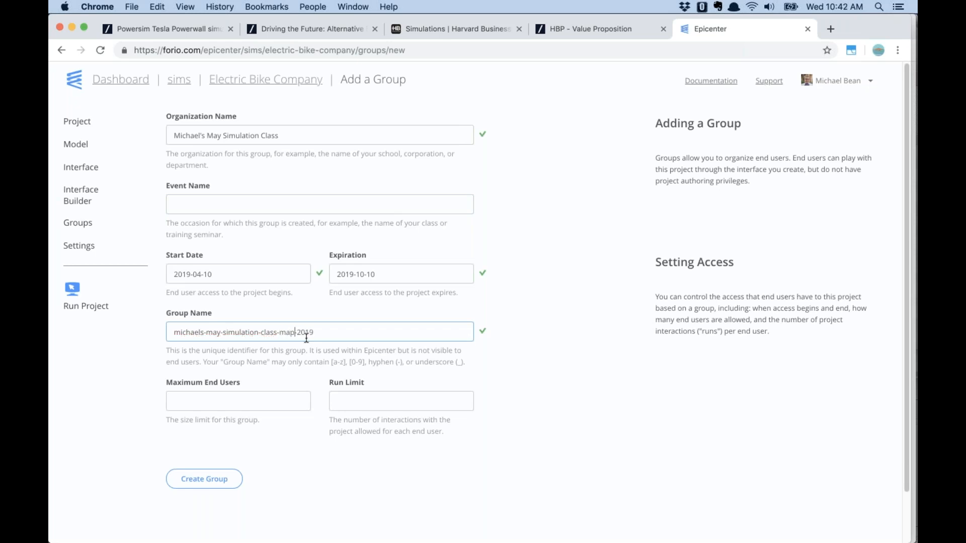
pyautogui.press('BackSpace')
pyautogui.press('BackSpace')
pyautogui.press('BackSpace')
pyautogui.press('BackSpace')
pyautogui.click(326, 239)
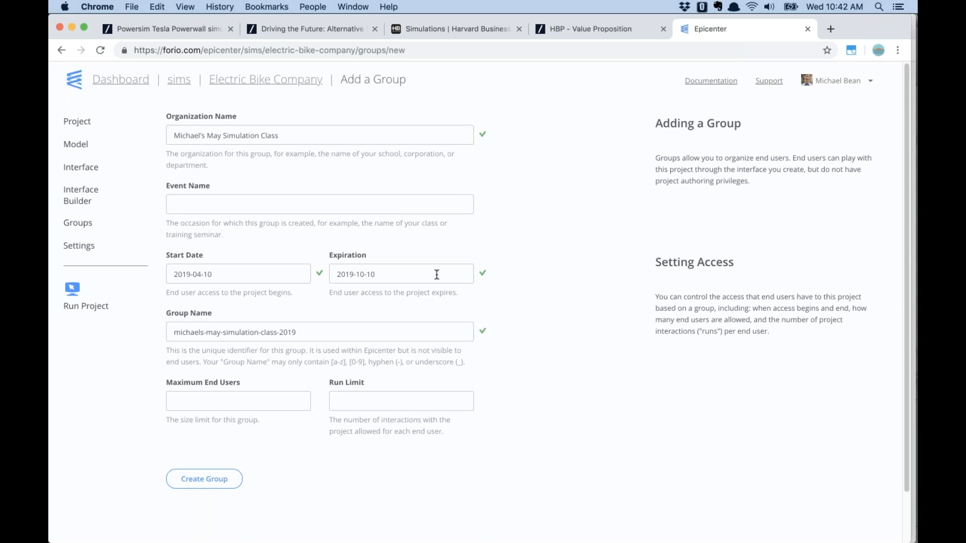
pyautogui.moveTo(421, 276); pyautogui.dragTo(321, 277)
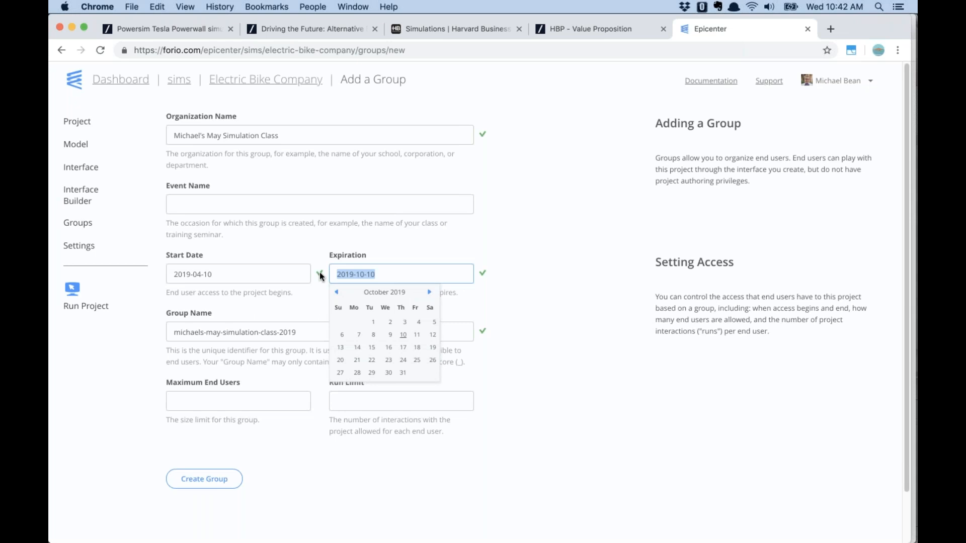
pyautogui.press('BackSpace')
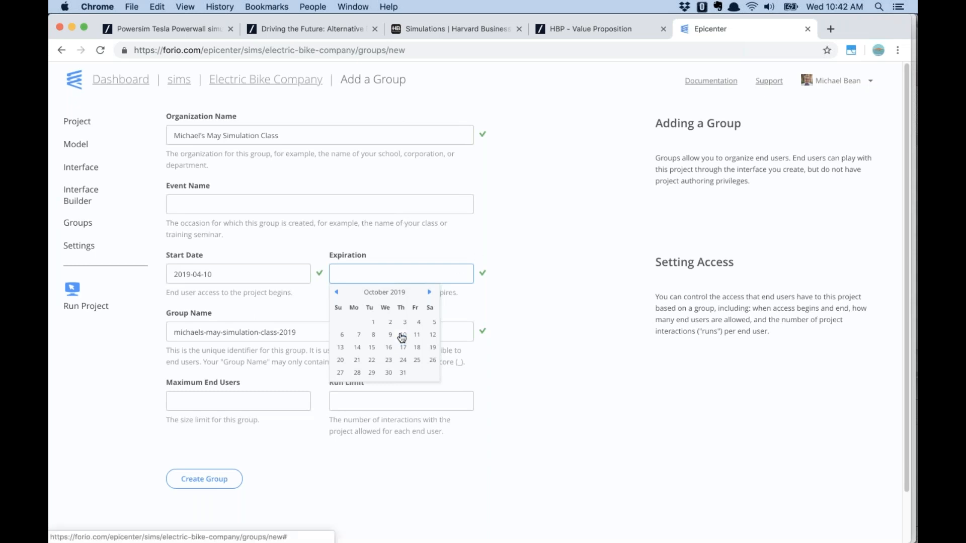
pyautogui.click(423, 240)
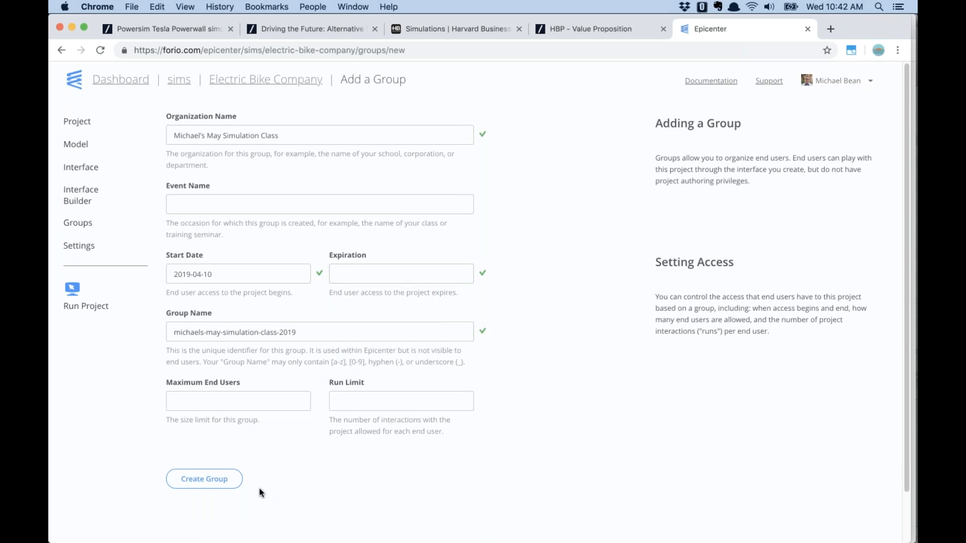
# Create the class group, then download and open the end-user Excel template
pyautogui.click(224, 478)
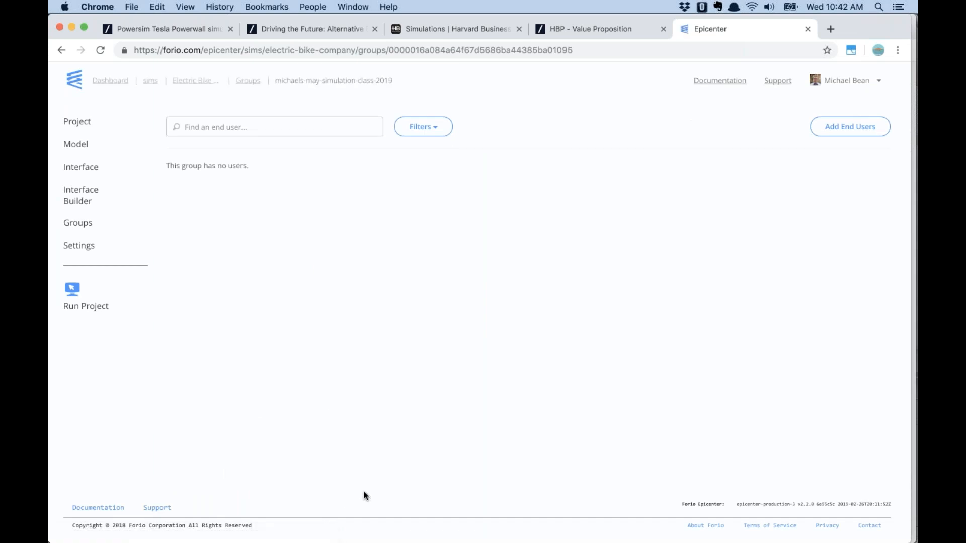
pyautogui.click(867, 129)
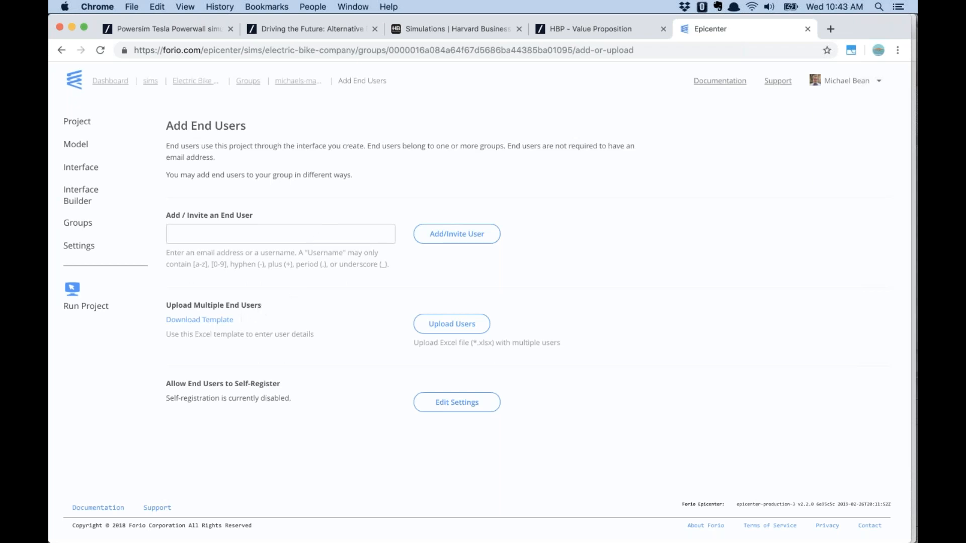
pyautogui.click(211, 325)
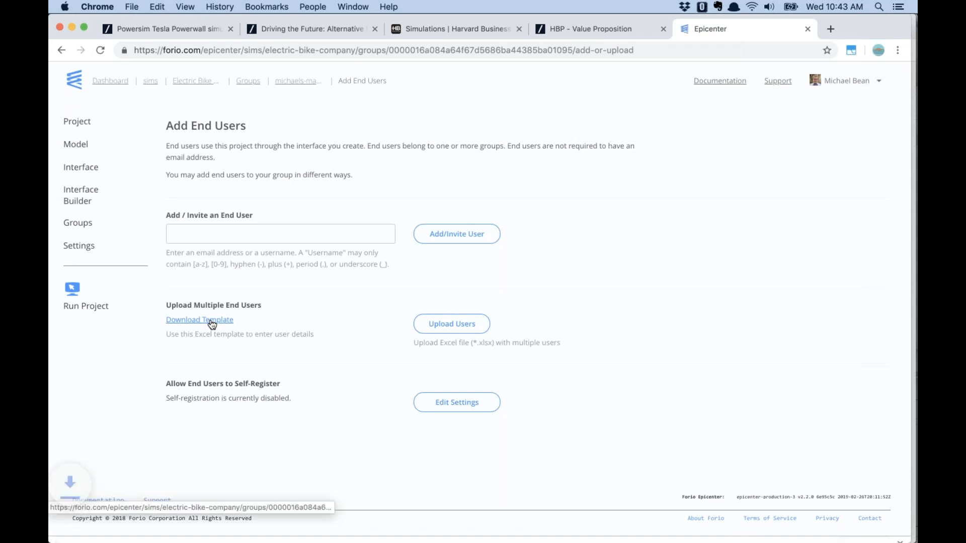
pyautogui.click(173, 529)
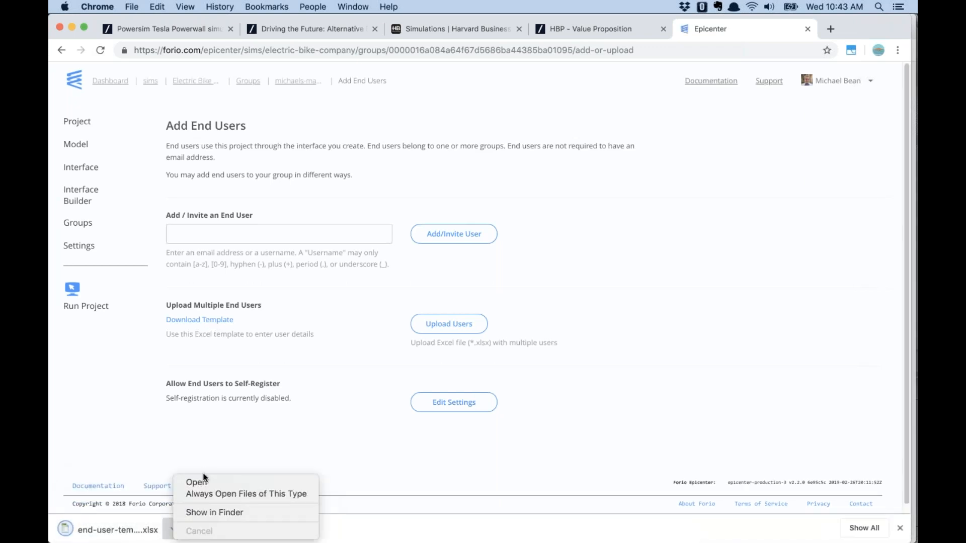
pyautogui.click(200, 484)
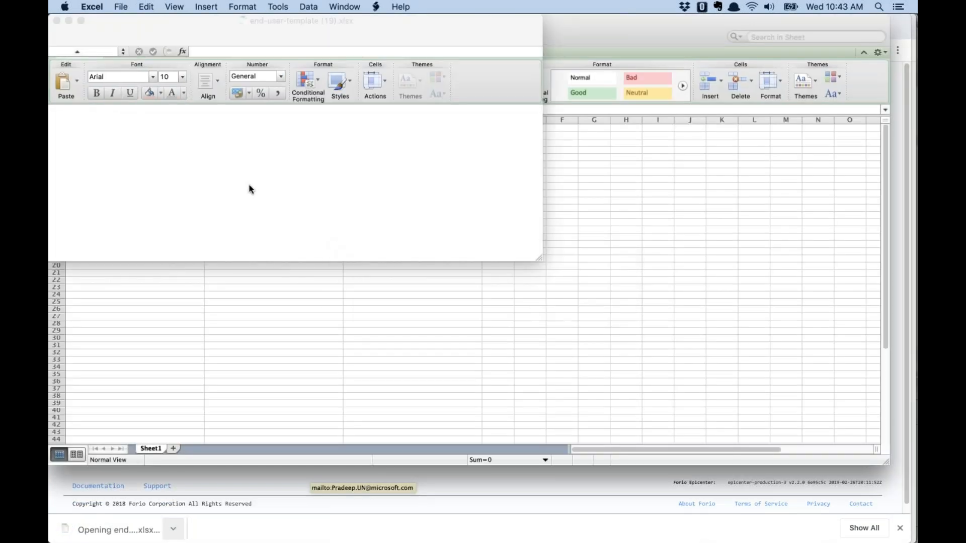
# Maximize Excel, inspect the Name, Username and Password columns, then return to Chrome
pyautogui.moveTo(543, 260); pyautogui.dragTo(915, 540)
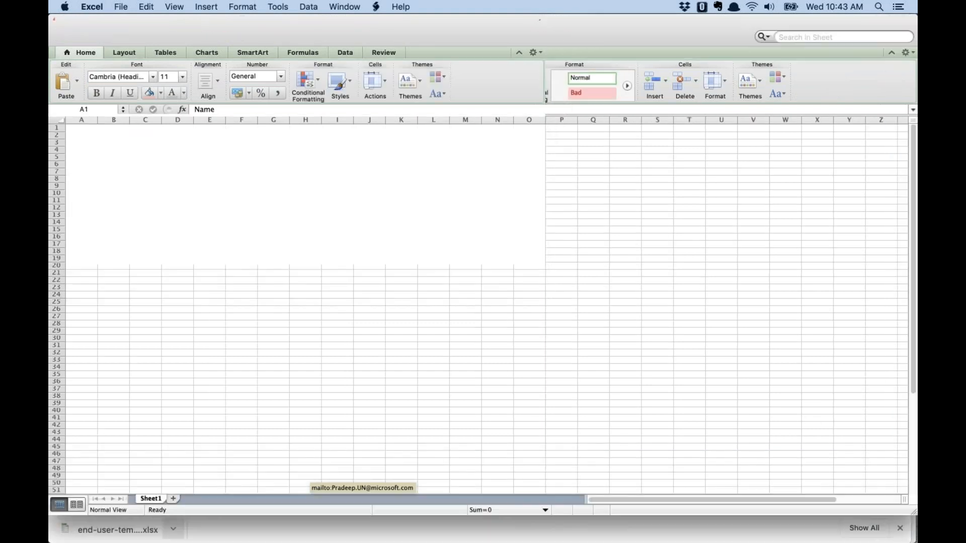
pyautogui.moveTo(81, 120); pyautogui.dragTo(138, 119)
pyautogui.click(192, 135)
pyautogui.click(128, 135)
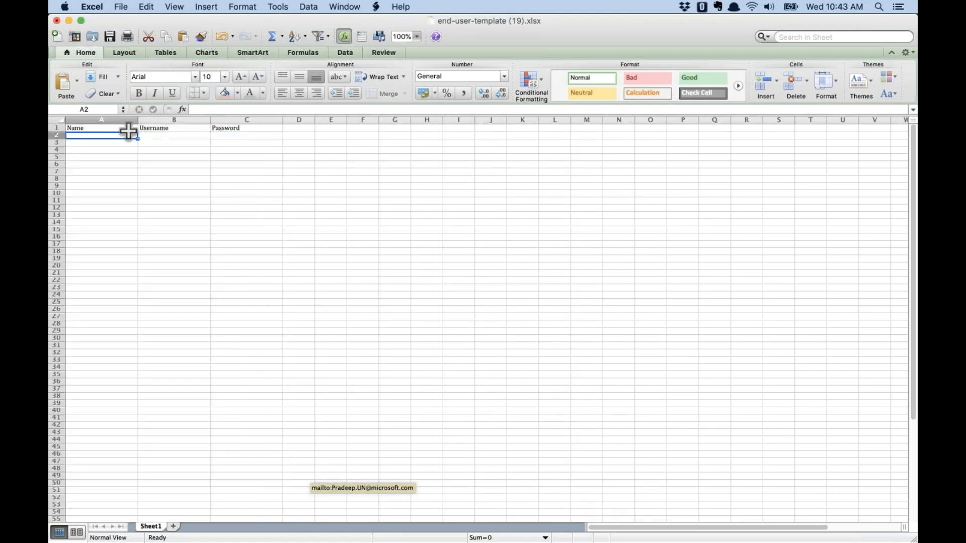
pyautogui.click(235, 136)
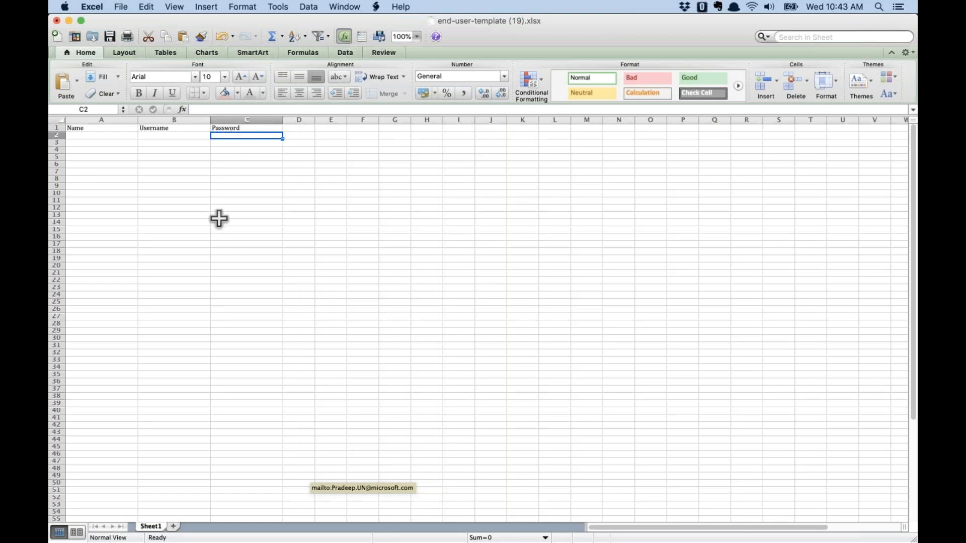
pyautogui.press('super+Tab')
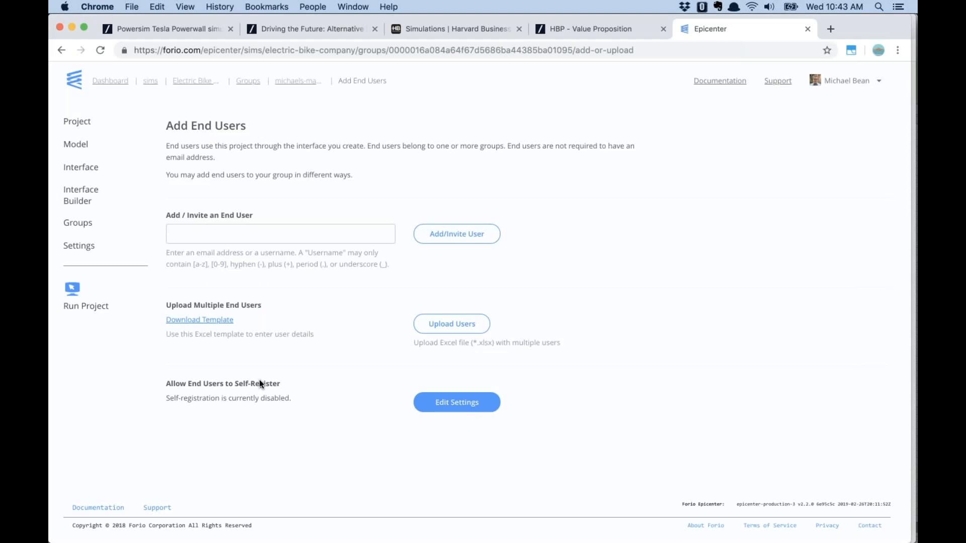
pyautogui.click(458, 407)
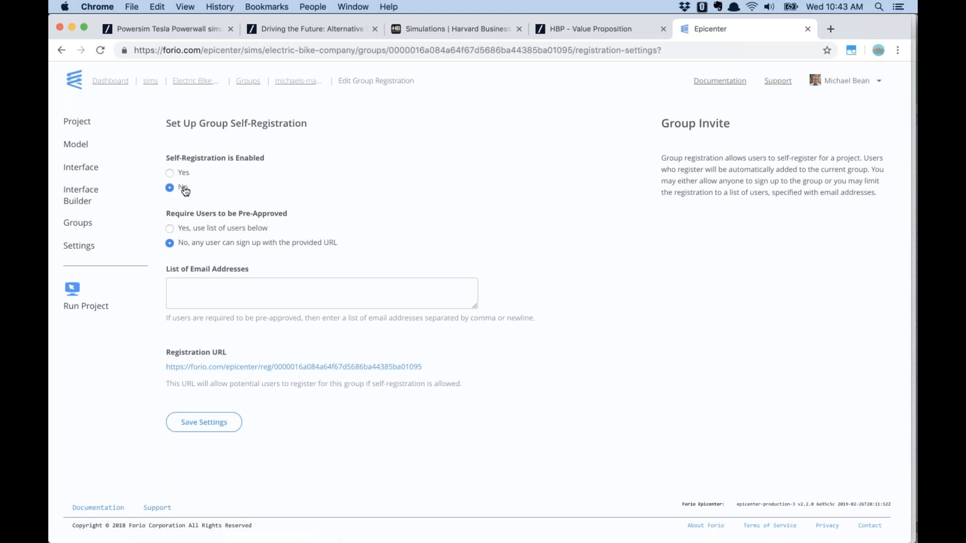
pyautogui.click(170, 172)
pyautogui.click(170, 229)
pyautogui.click(170, 188)
pyautogui.click(61, 49)
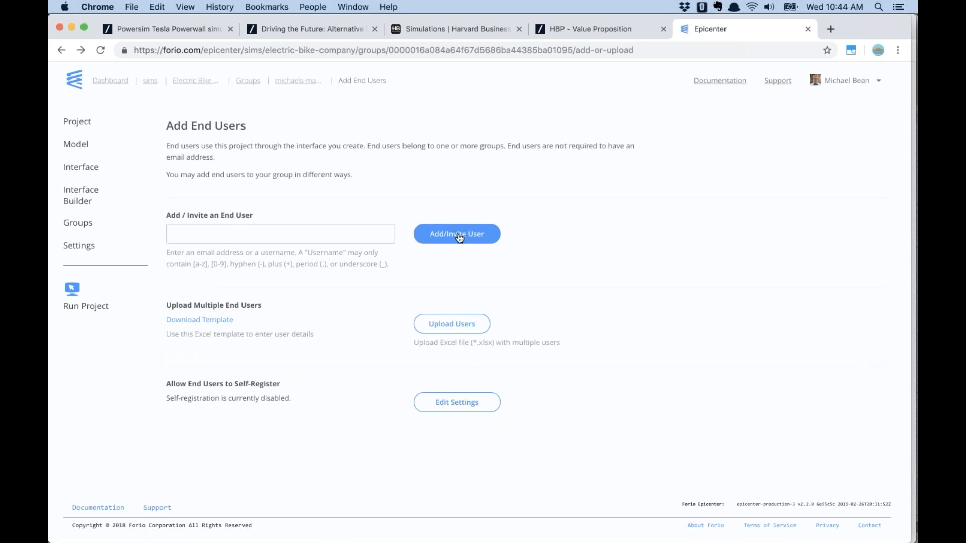
# Add an end user with username electricbikefac1
pyautogui.click(346, 227)
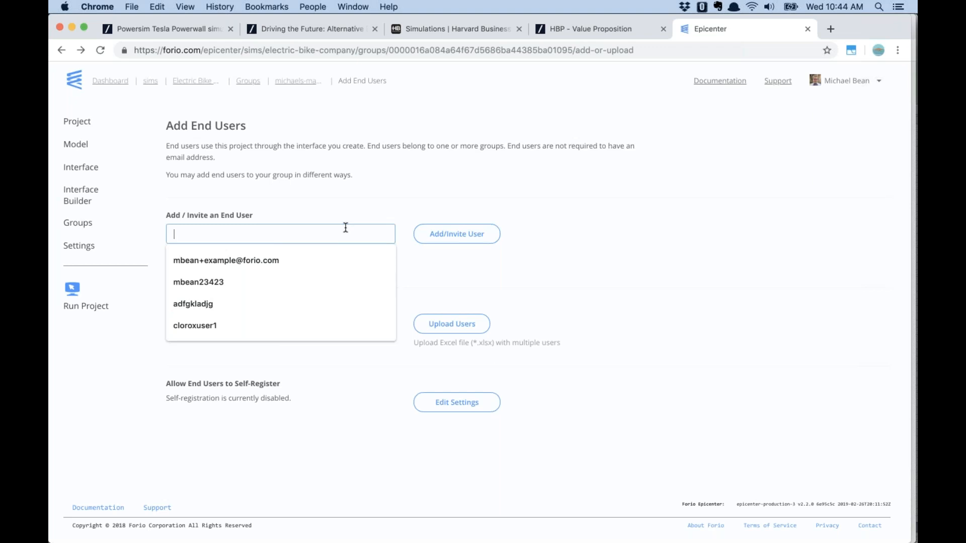
pyautogui.write('use')
pyautogui.press('BackSpace')
pyautogui.press('BackSpace')
pyautogui.press('BackSpace')
pyautogui.write('elect')
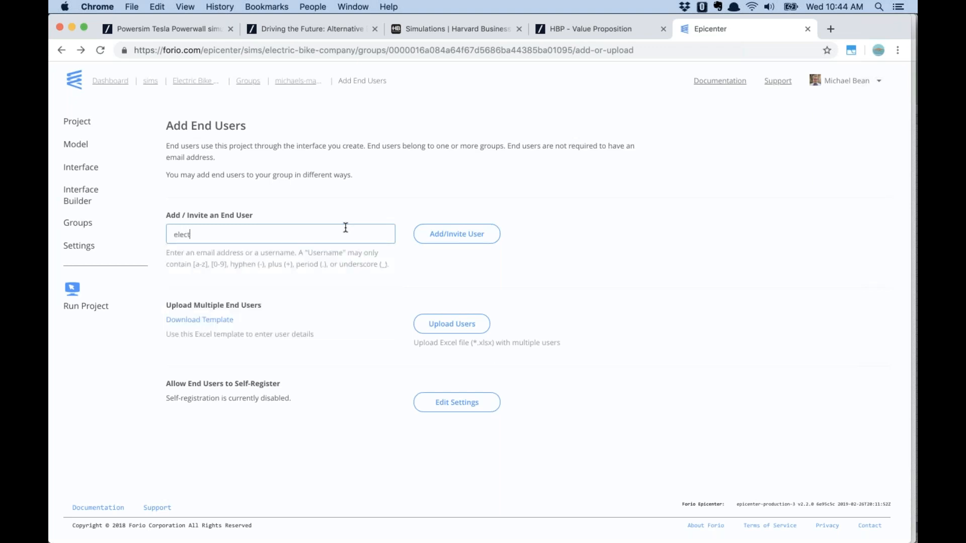
pyautogui.write('ricbikefac1')
pyautogui.moveTo(257, 229); pyautogui.dragTo(160, 235)
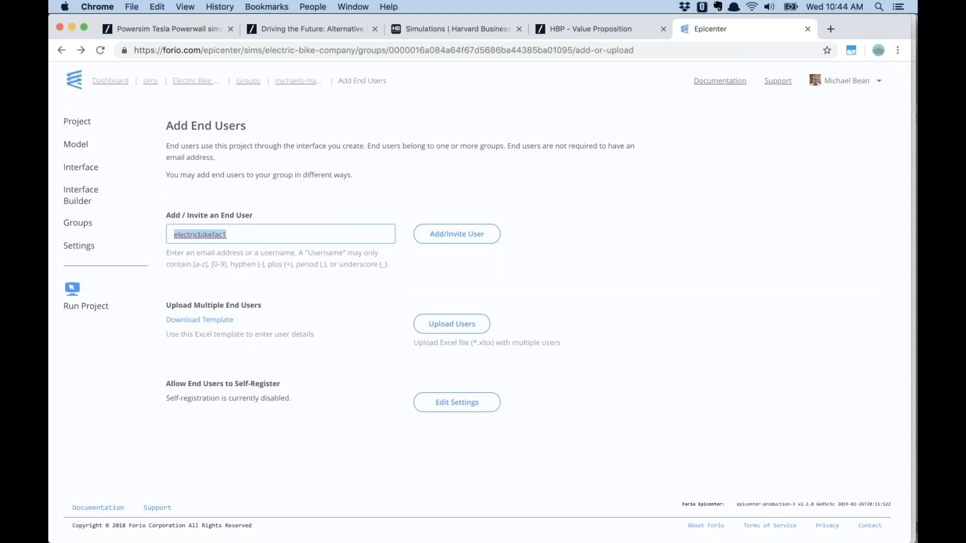
pyautogui.click(467, 237)
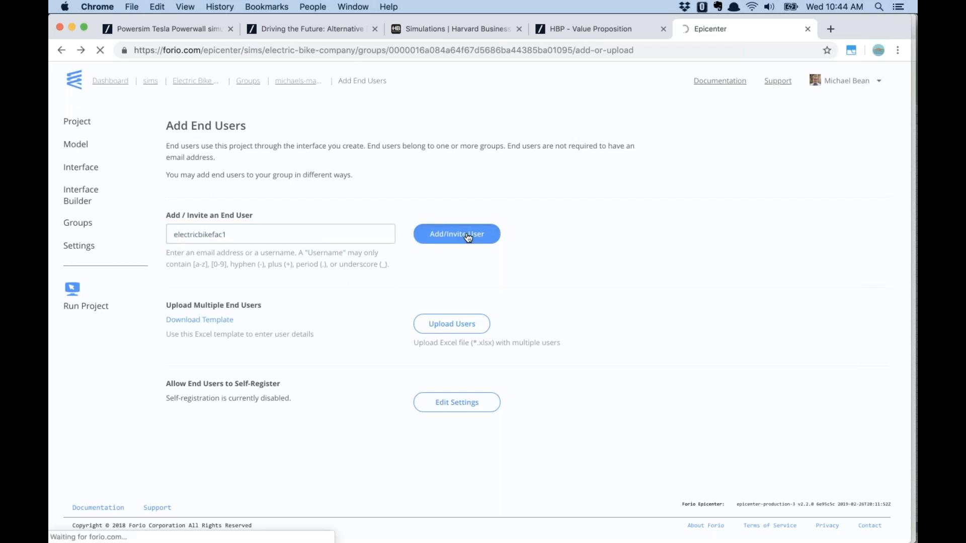
# Fill in the user's full name and password, set Facilitator to Yes, and create the user
pyautogui.click(312, 219)
pyautogui.write('Mic')
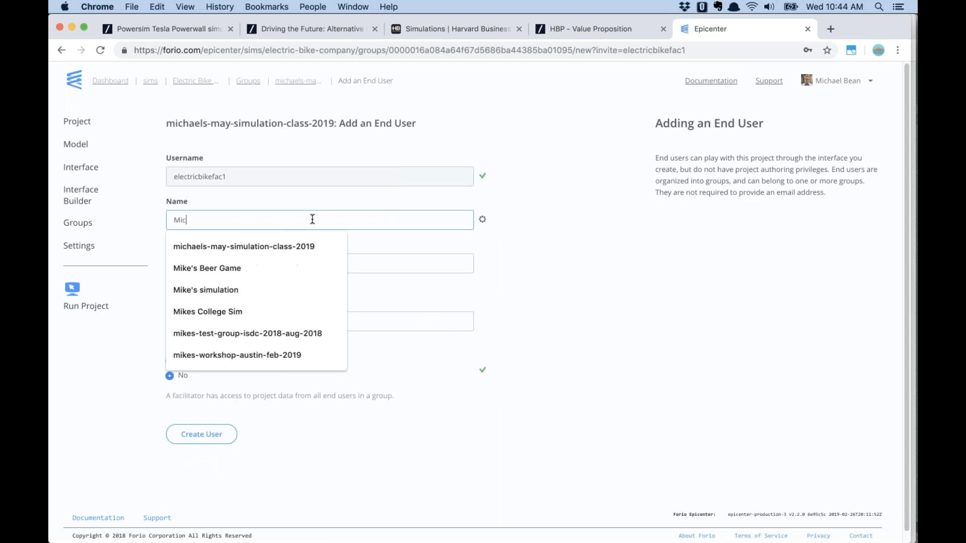
pyautogui.write('hael Bean')
pyautogui.press('Tab')
pyautogui.press('super+v')
pyautogui.click(240, 325)
pyautogui.press('super+v')
pyautogui.click(225, 359)
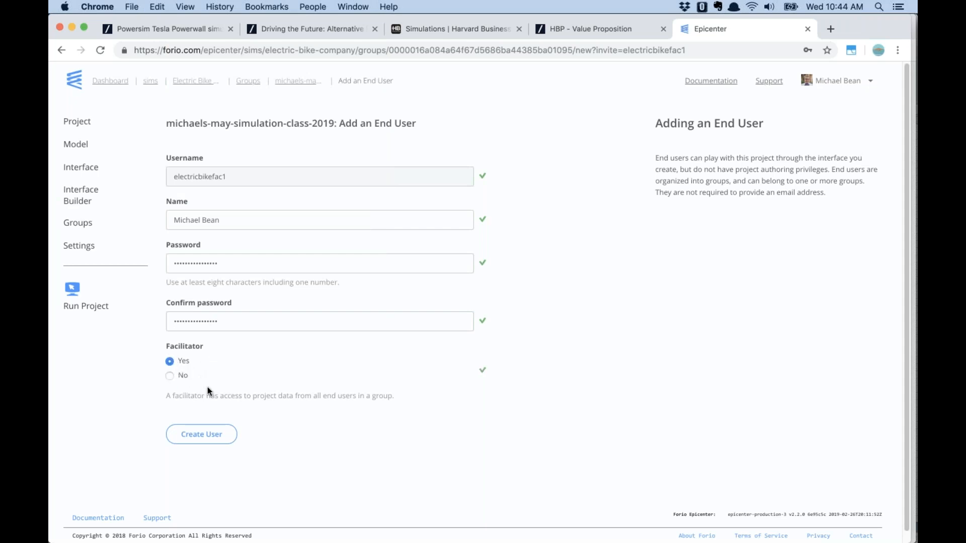
pyautogui.click(209, 439)
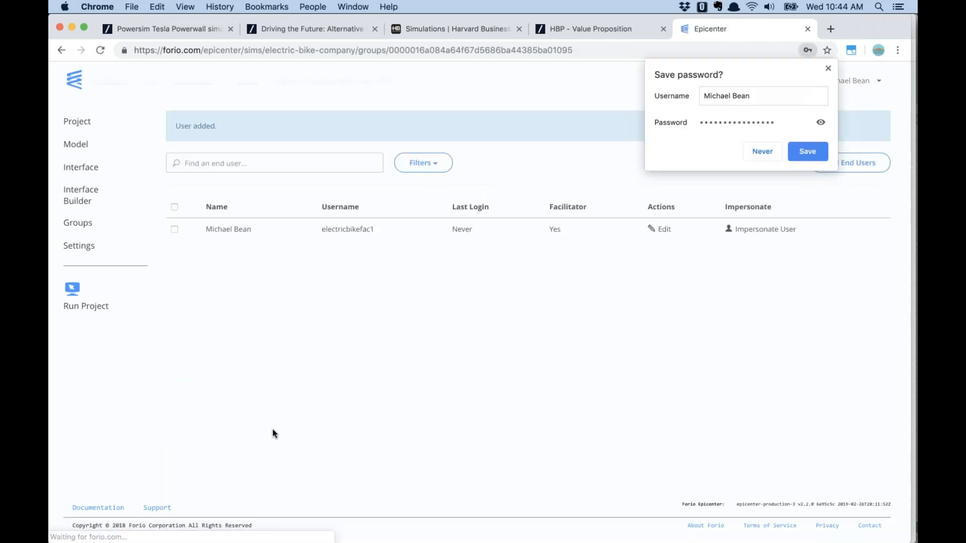
# Copy the new facilitator's username electricbikefac1
pyautogui.click(828, 68)
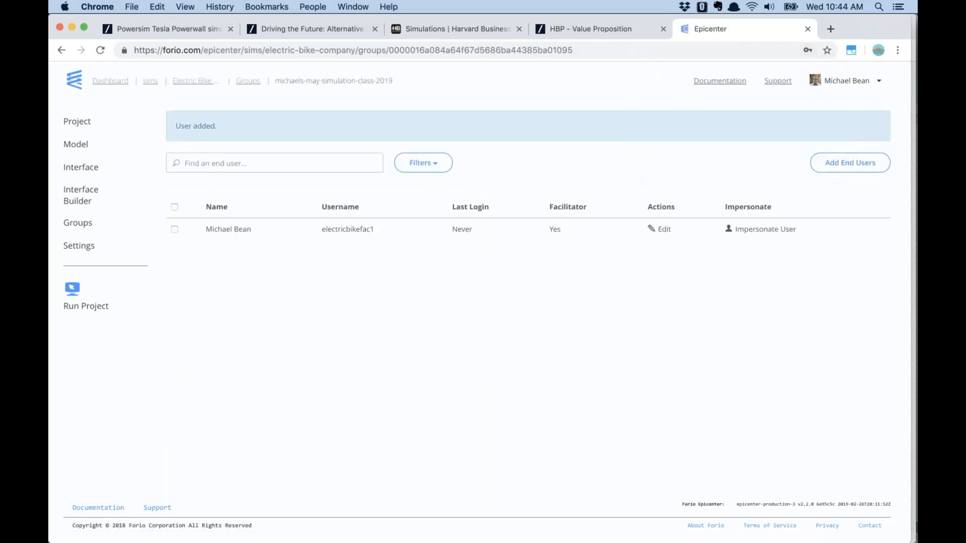
pyautogui.doubleClick(345, 227)
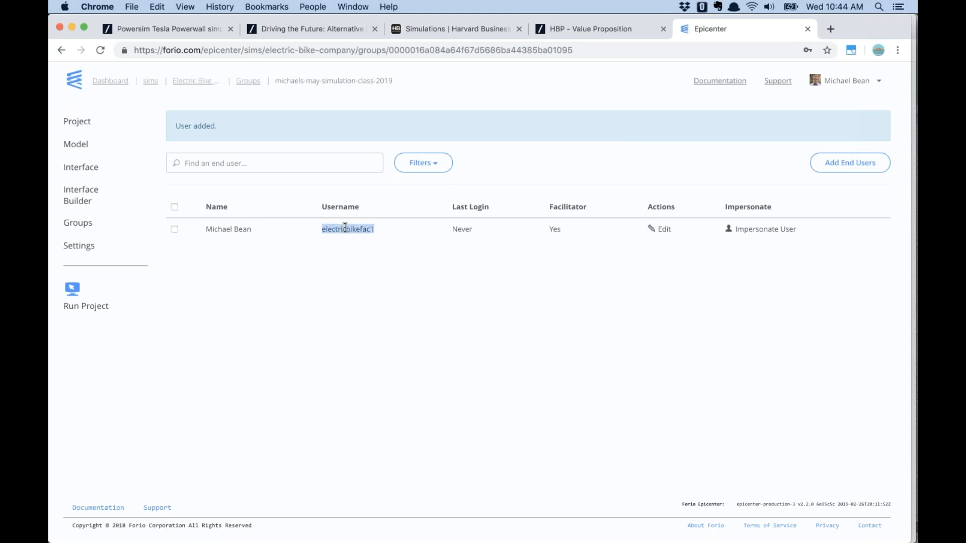
pyautogui.press('super+c')
# Run the project in a private window and log in as the new facilitator
pyautogui.rightClick(84, 312)
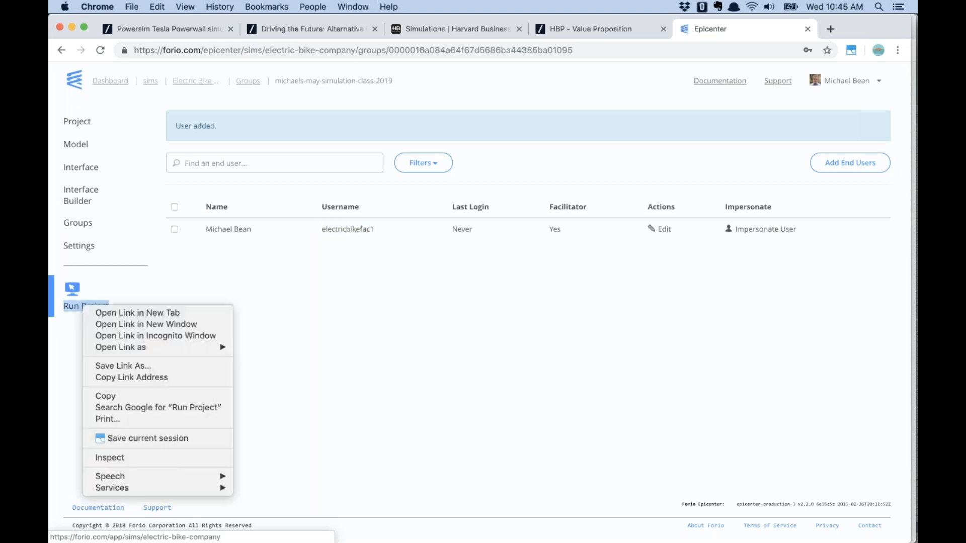
pyautogui.click(129, 336)
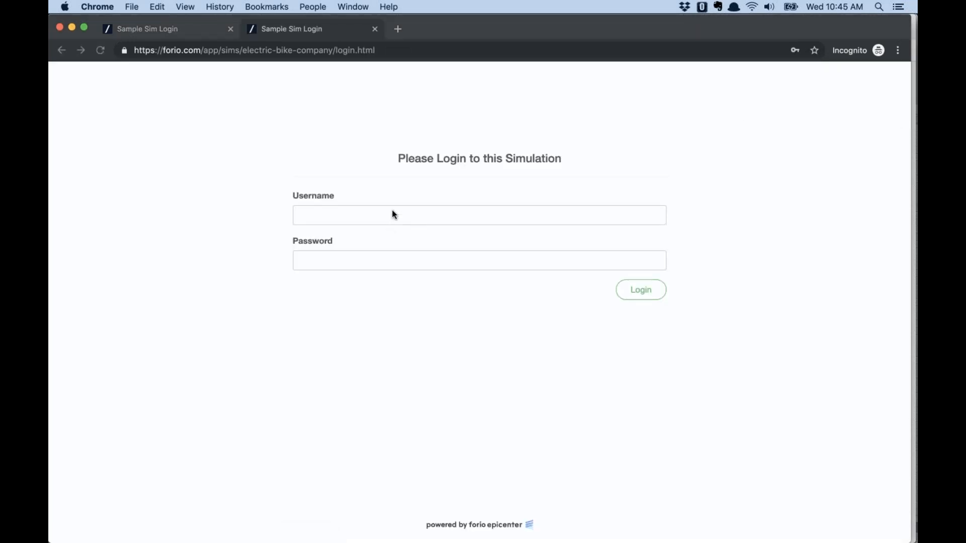
pyautogui.click(393, 212)
pyautogui.press('super+v')
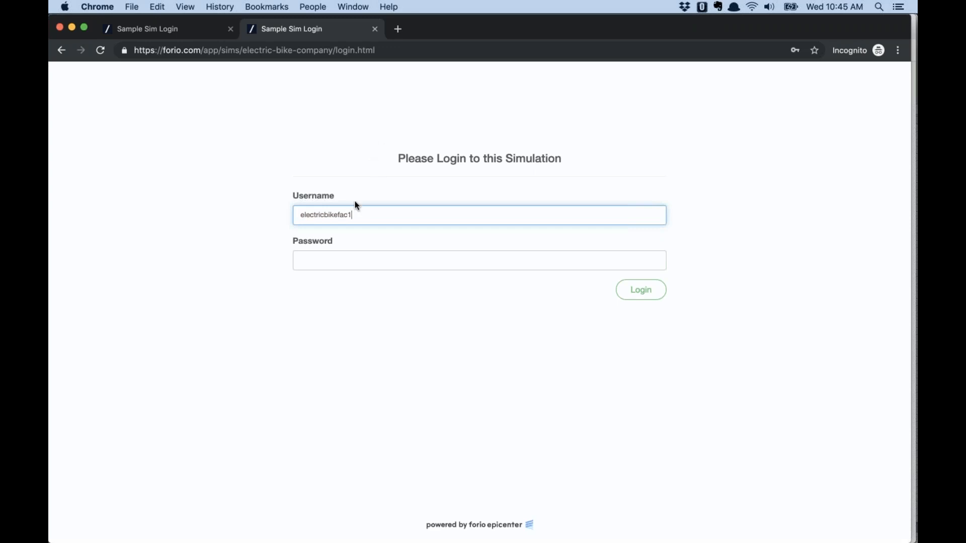
pyautogui.click(326, 215)
pyautogui.click(335, 153)
pyautogui.click(328, 260)
pyautogui.press('super+v')
pyautogui.click(644, 290)
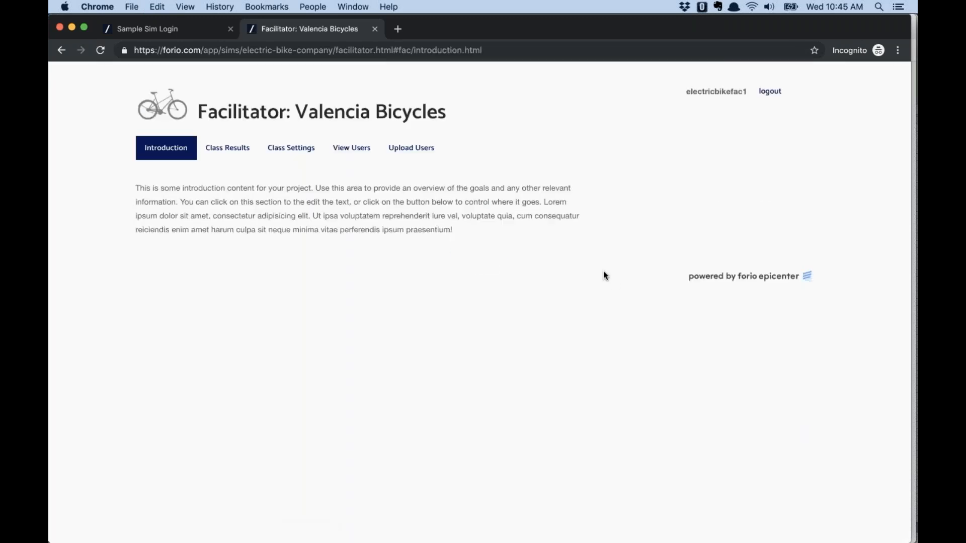
# Browse Class Results, Class Settings and View Users, ending on Upload Users
pyautogui.click(231, 150)
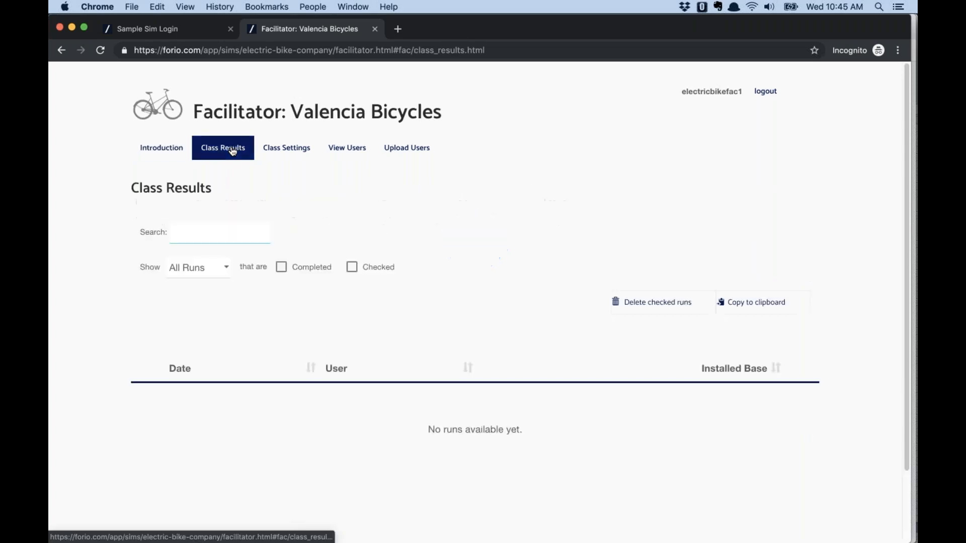
pyautogui.click(273, 151)
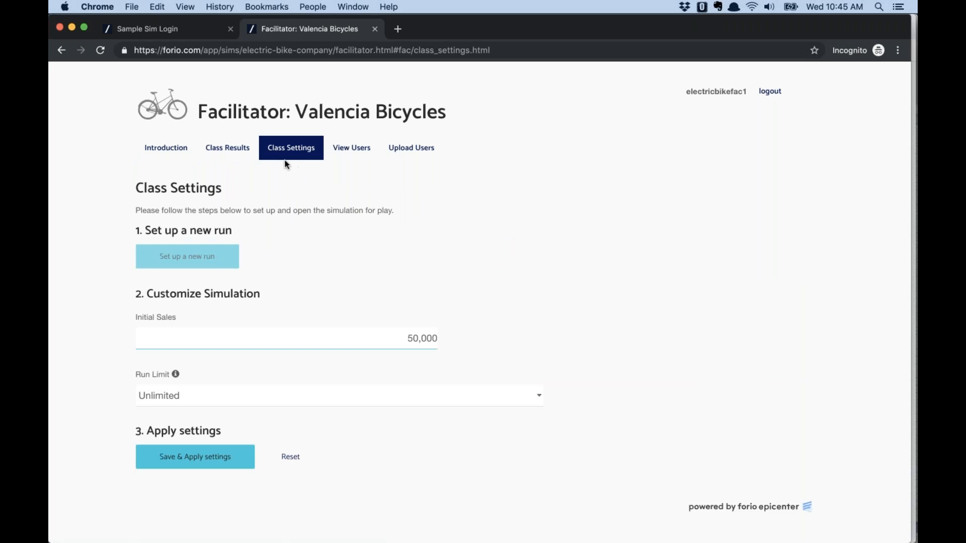
pyautogui.click(357, 149)
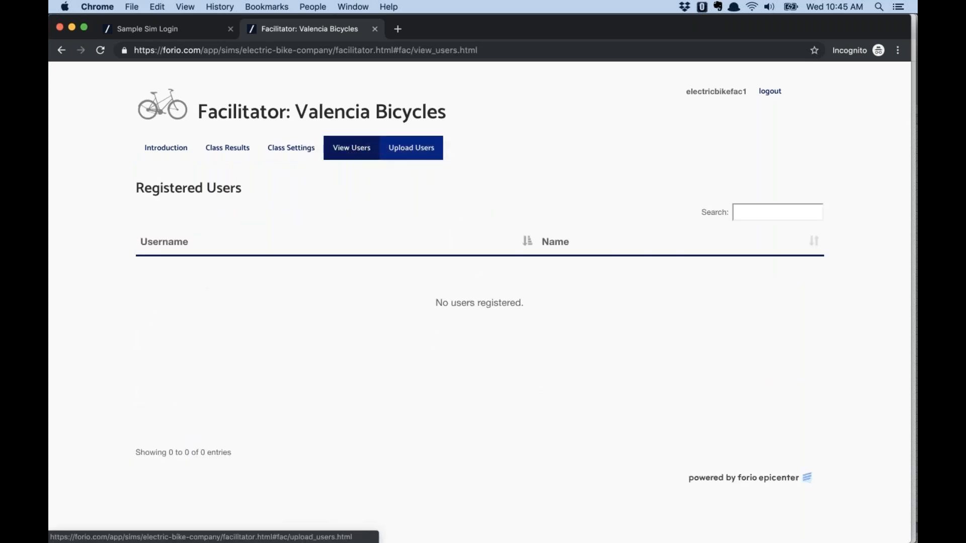
pyautogui.click(428, 151)
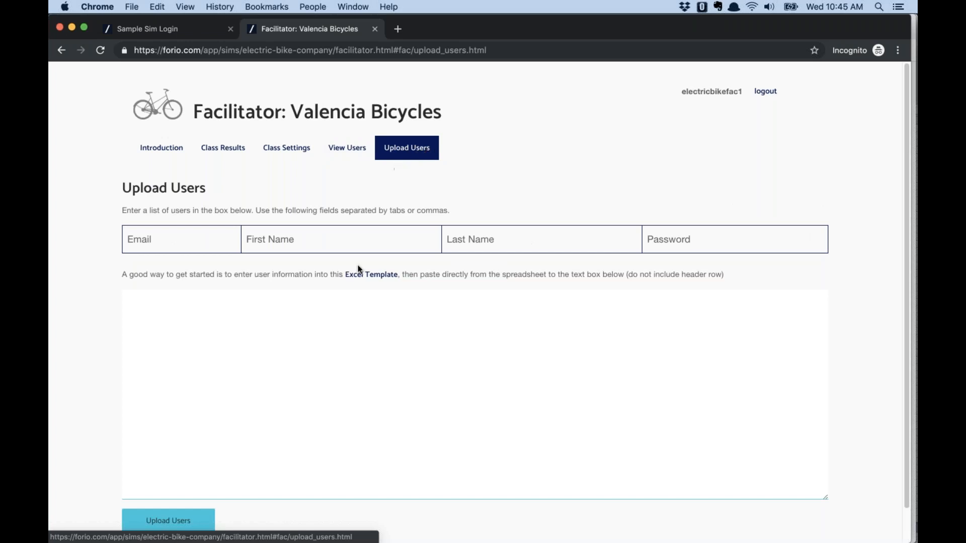
# Enter comma-separated lines for students bikeuser1 and bikeuser2 in the Upload Users box
pyautogui.click(333, 302)
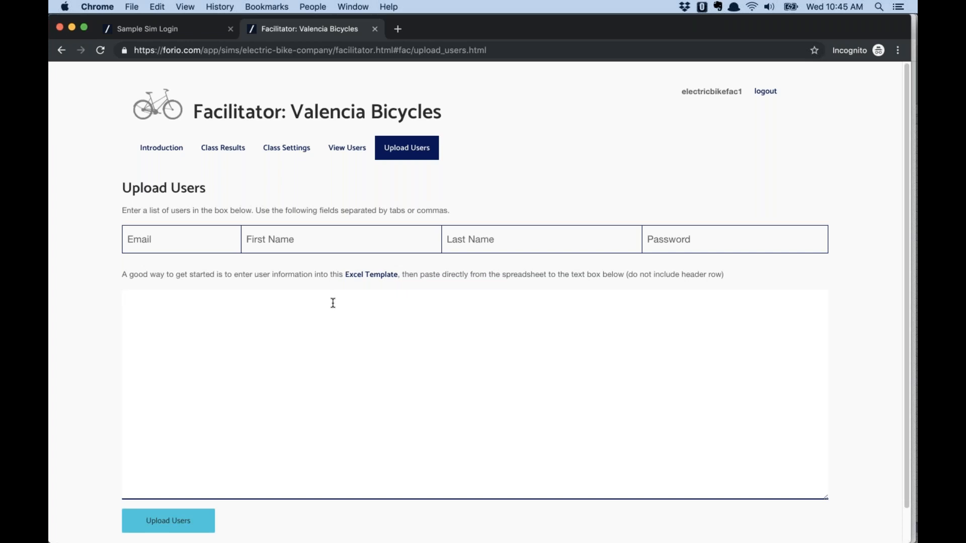
pyautogui.write('bikeuser1')
pyautogui.write(',a,a,')
pyautogui.doubleClick(139, 298)
pyautogui.press('super+c')
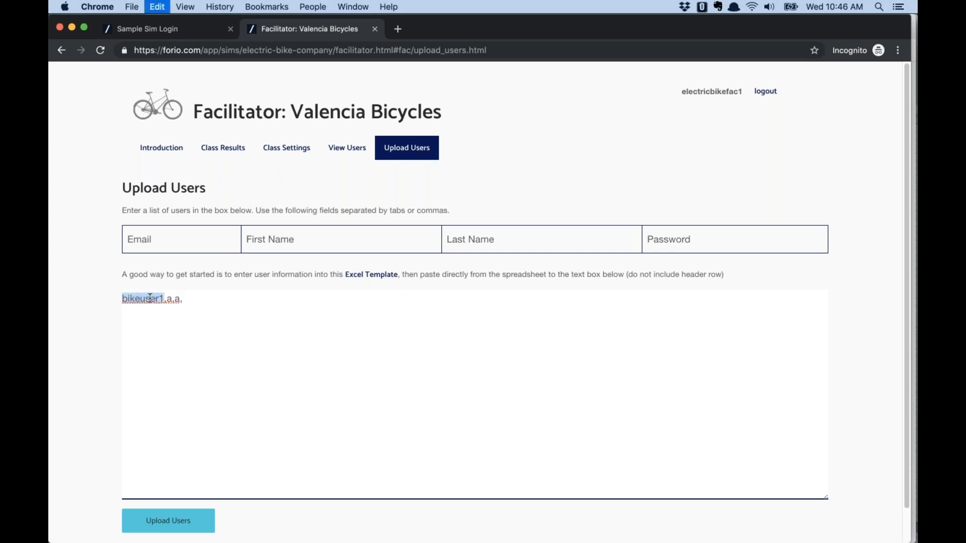
pyautogui.click(228, 298)
pyautogui.press('super+v')
pyautogui.press('super+v')
pyautogui.press('BackSpace')
pyautogui.write('2,b,')
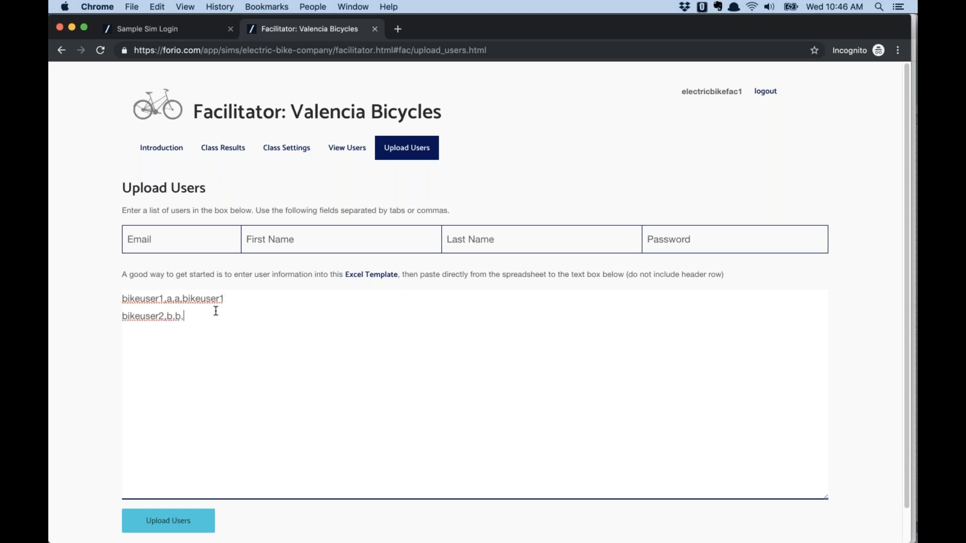
pyautogui.moveTo(166, 314); pyautogui.dragTo(122, 315)
pyautogui.press('super+c')
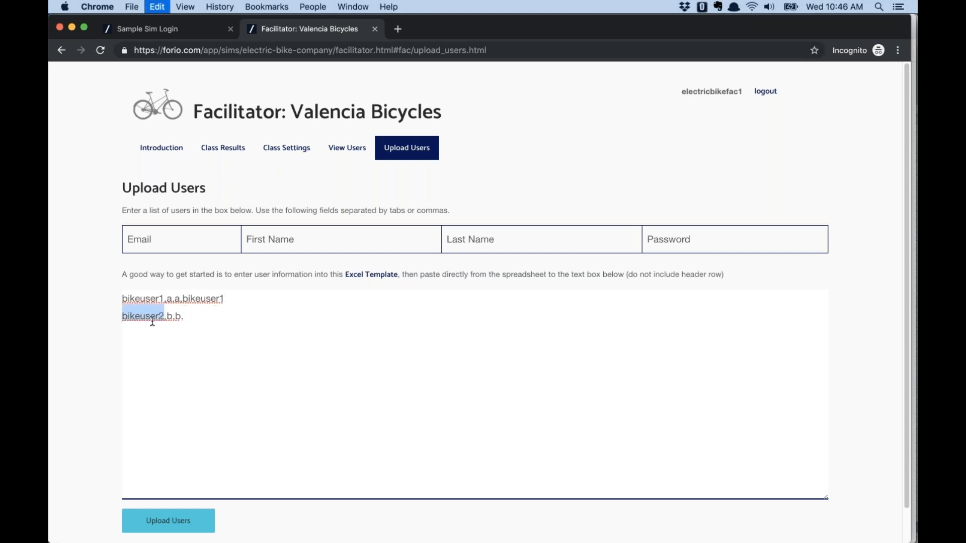
pyautogui.click(208, 316)
pyautogui.press('super+v')
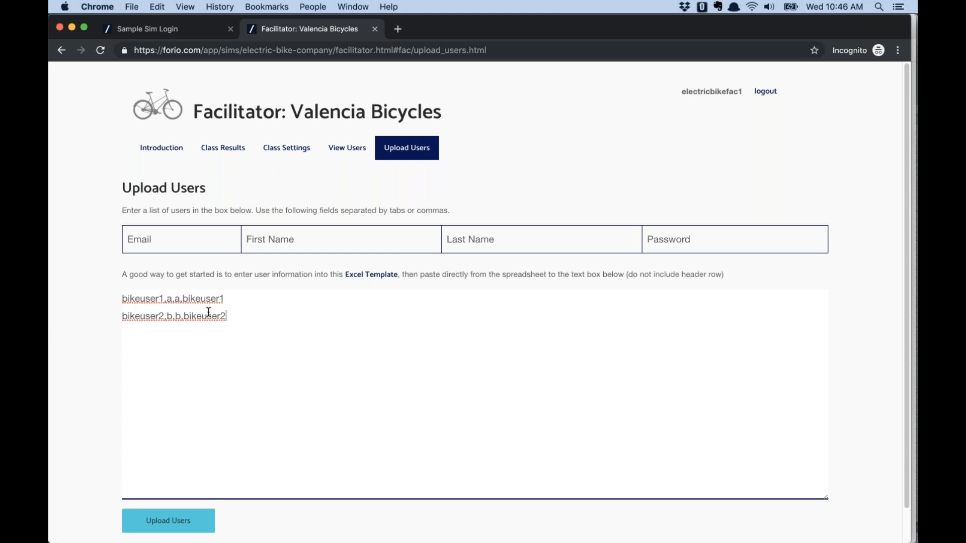
# Upload the two users and check them in the Registered Users list
pyautogui.click(176, 521)
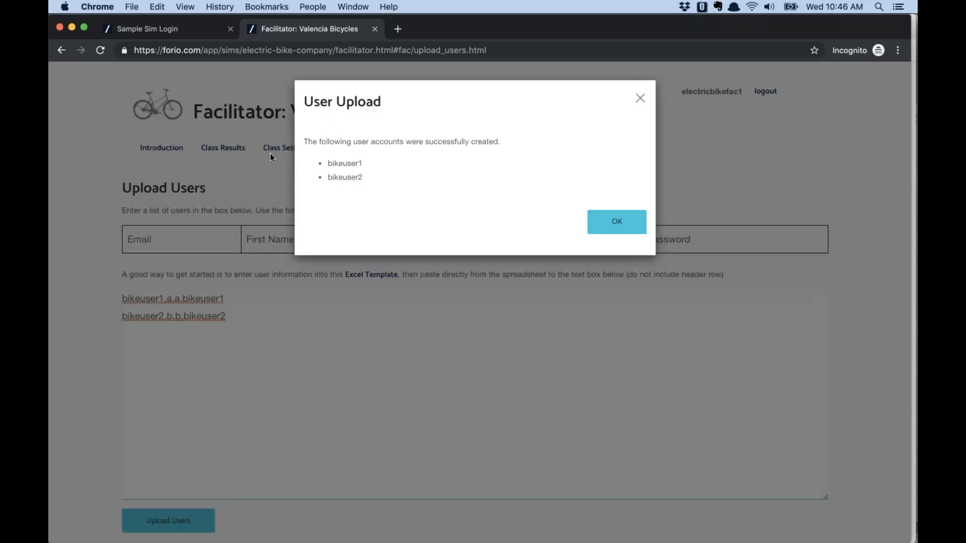
pyautogui.click(618, 226)
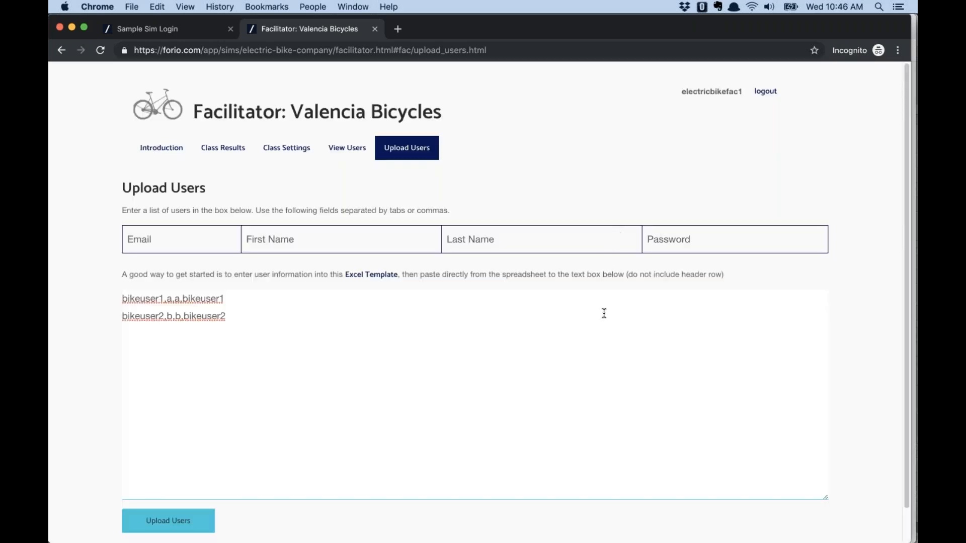
pyautogui.click(359, 153)
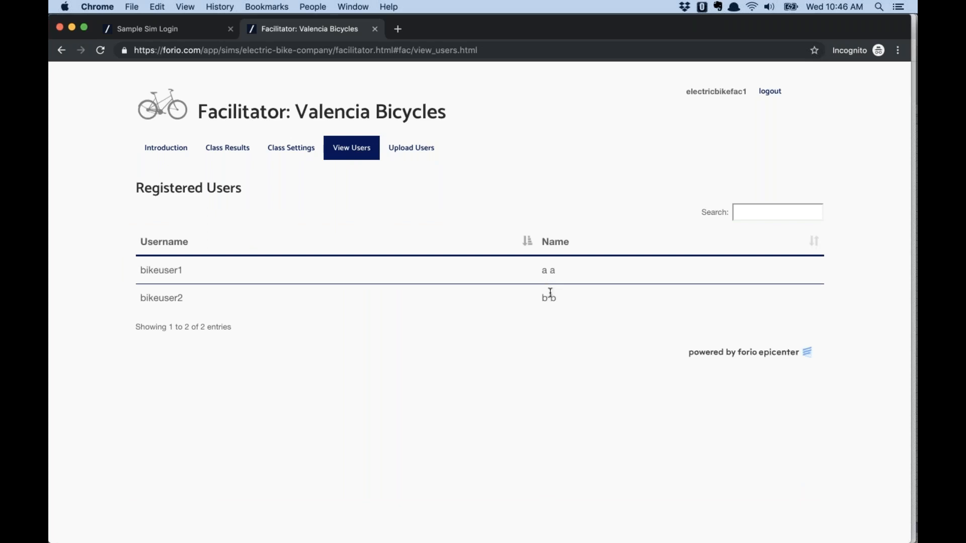
# Copy the first student's username and sign out of the facilitator account
pyautogui.doubleClick(162, 271)
pyautogui.press('super+c')
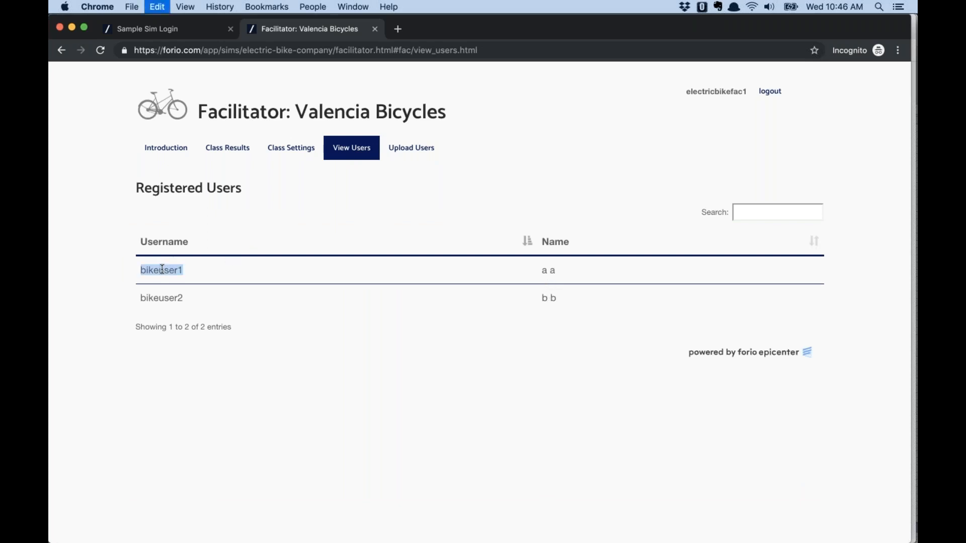
pyautogui.click(772, 92)
# Log in with the student's username and password, then open the Valencia Bicycles Decisions page
pyautogui.click(311, 216)
pyautogui.press('super+v')
pyautogui.press('Tab')
pyautogui.press('super+v')
pyautogui.click(652, 295)
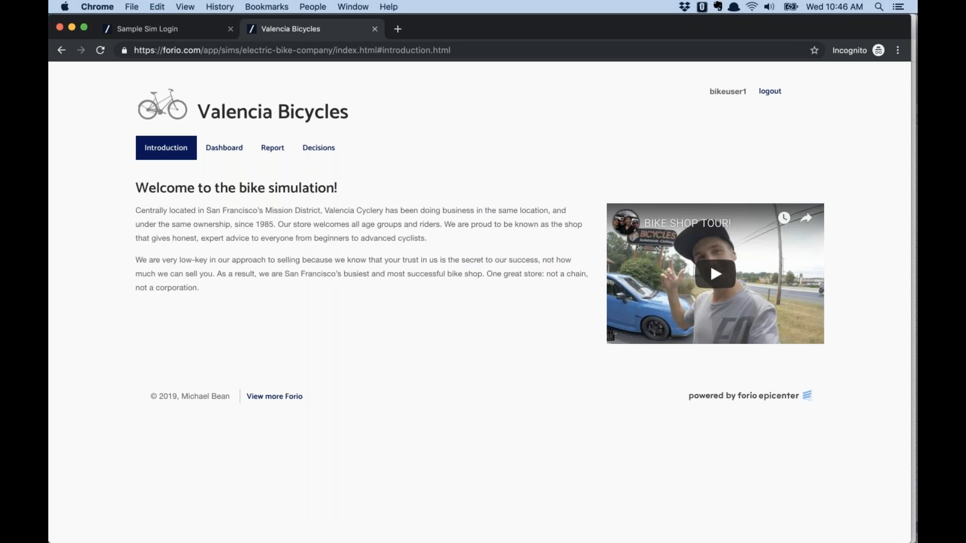
pyautogui.click(241, 149)
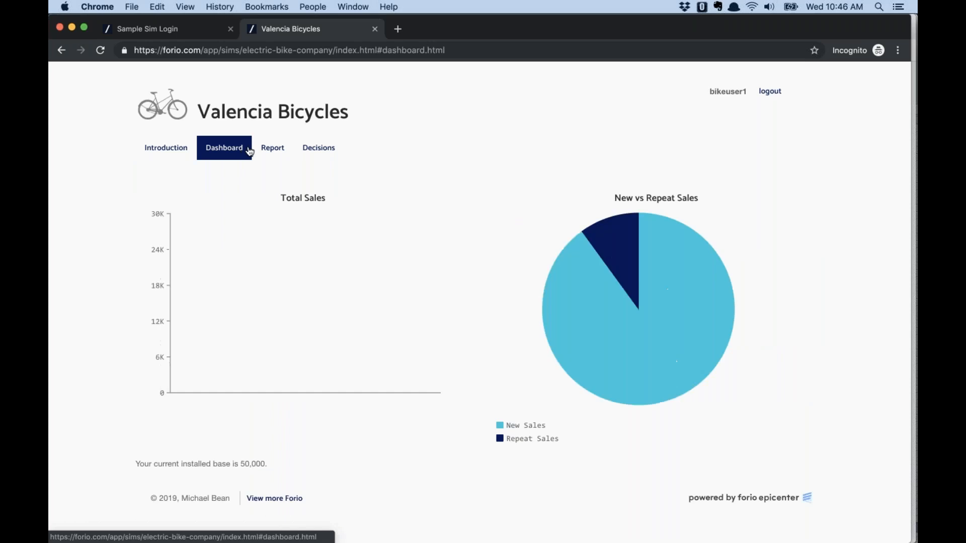
pyautogui.click(328, 150)
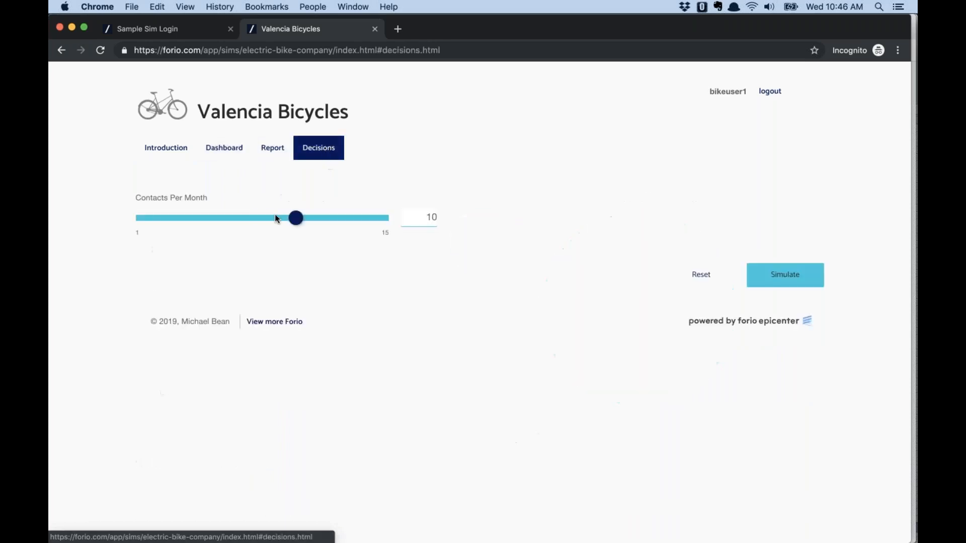
# Lower Contacts Per Month from 10 to 7 and simulate repeatedly until month 24
pyautogui.moveTo(295, 218); pyautogui.dragTo(177, 218)
pyautogui.click(799, 273)
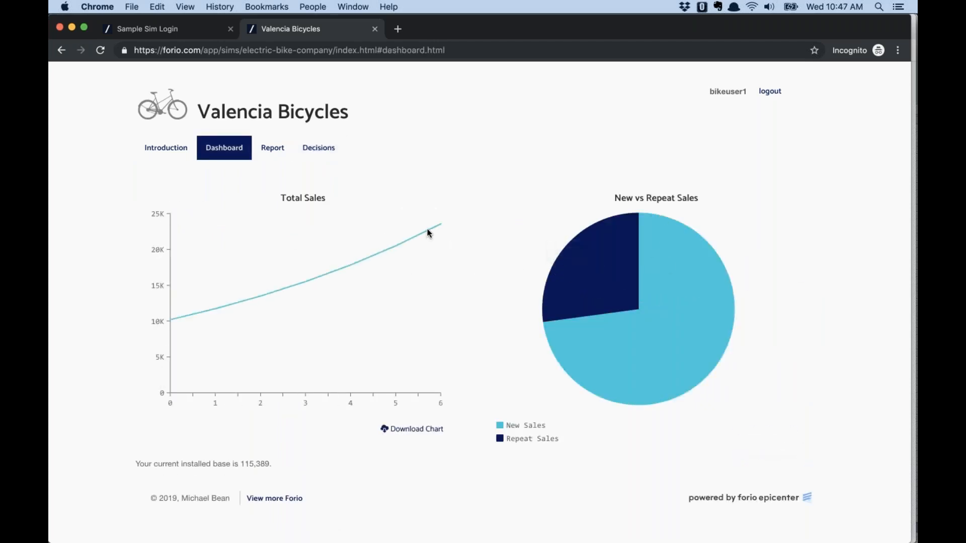
pyautogui.click(333, 151)
pyautogui.click(779, 276)
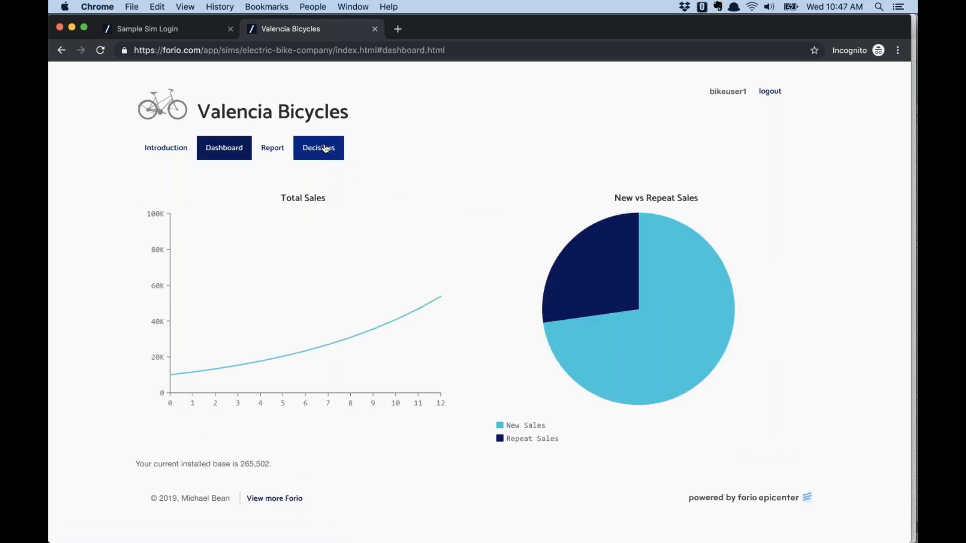
pyautogui.click(325, 150)
pyautogui.click(786, 277)
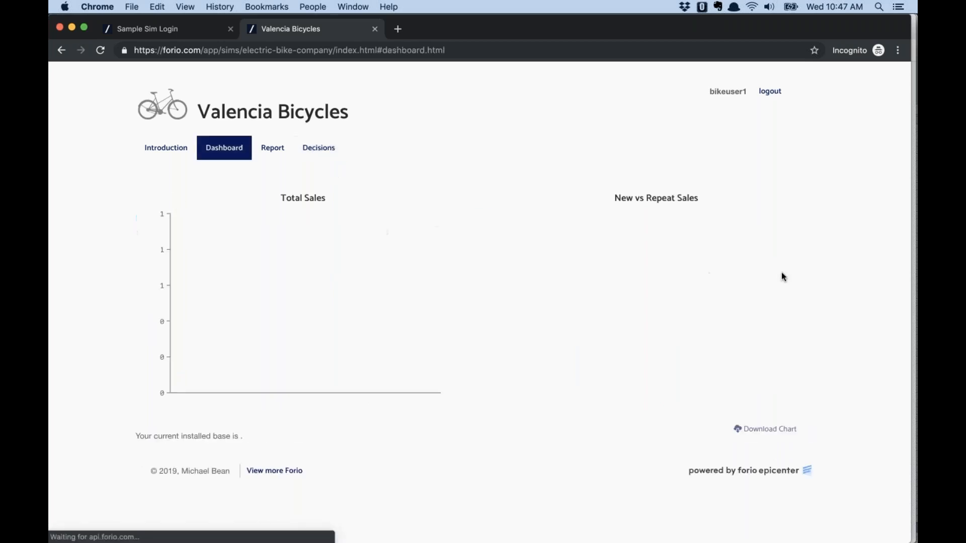
pyautogui.moveTo(550, 301)
pyautogui.click(322, 149)
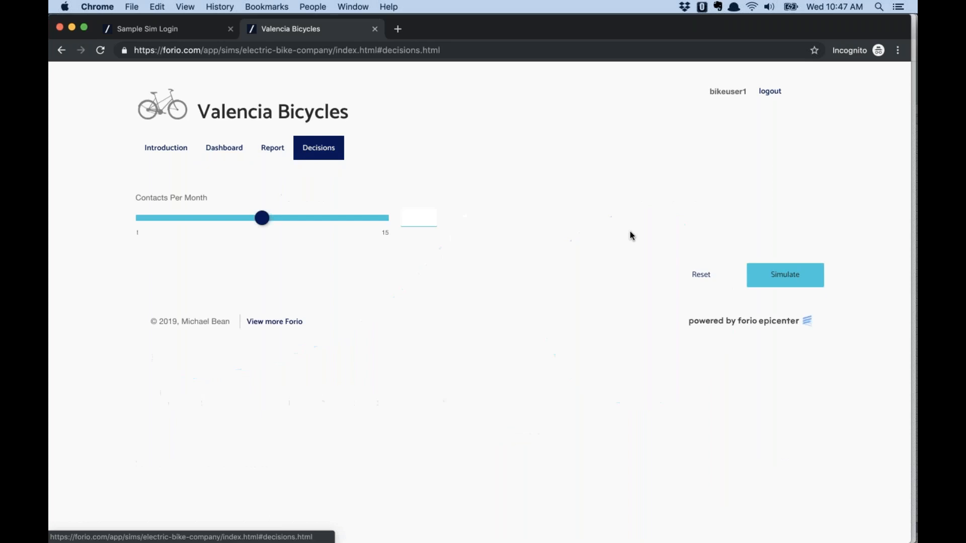
pyautogui.click(788, 277)
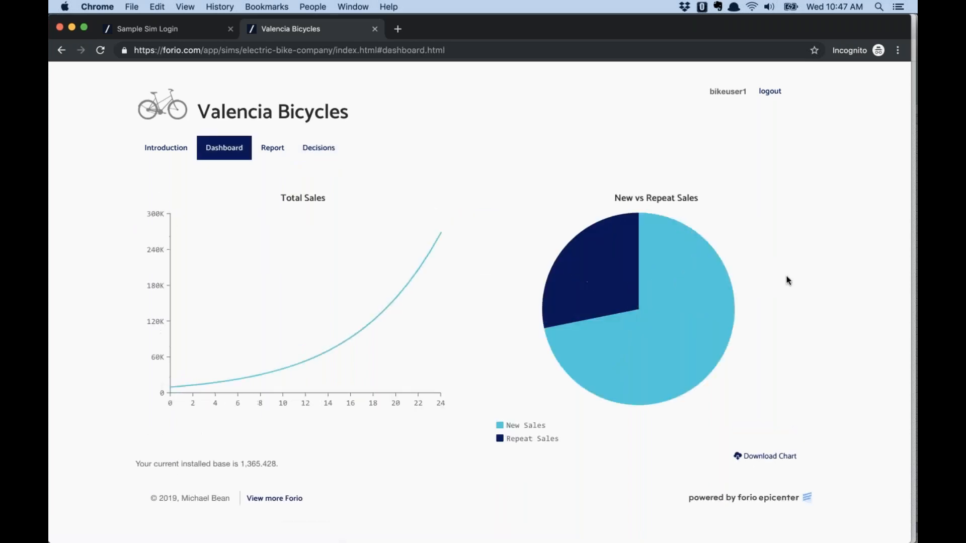
# Reset the run so Contacts Per Month returns to 10
pyautogui.moveTo(553, 291)
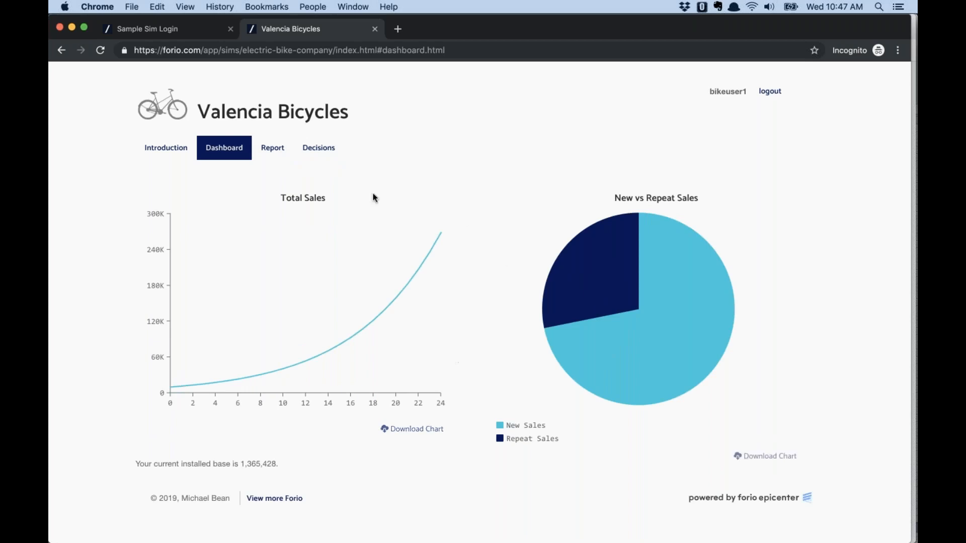
pyautogui.click(322, 153)
pyautogui.click(697, 276)
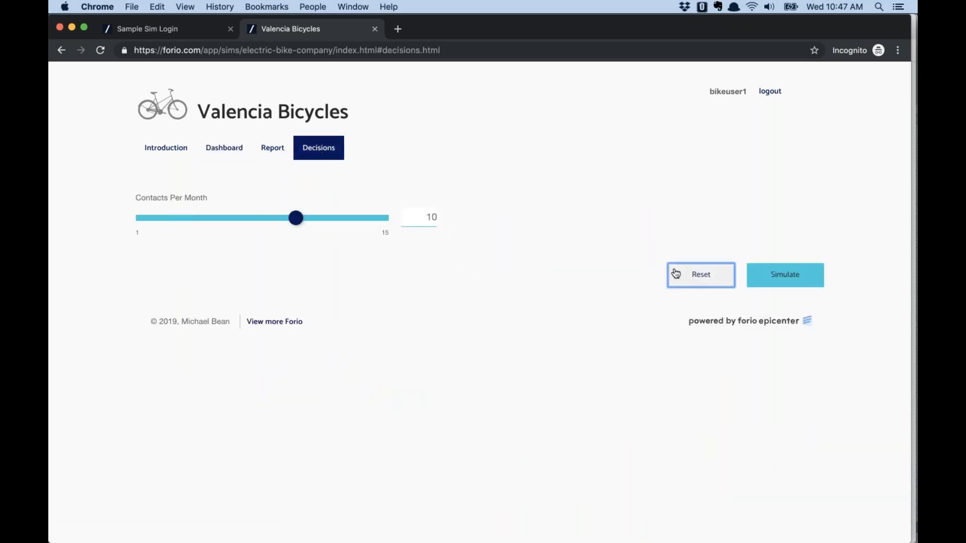
# Raise Contacts Per Month to 12 and simulate three periods
pyautogui.moveTo(296, 218); pyautogui.dragTo(330, 218)
pyautogui.click(814, 274)
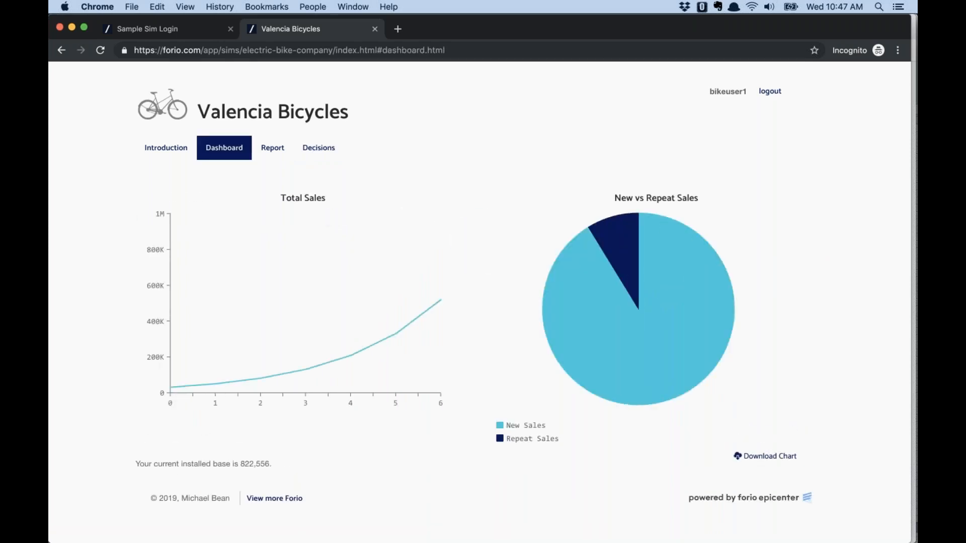
pyautogui.click(326, 147)
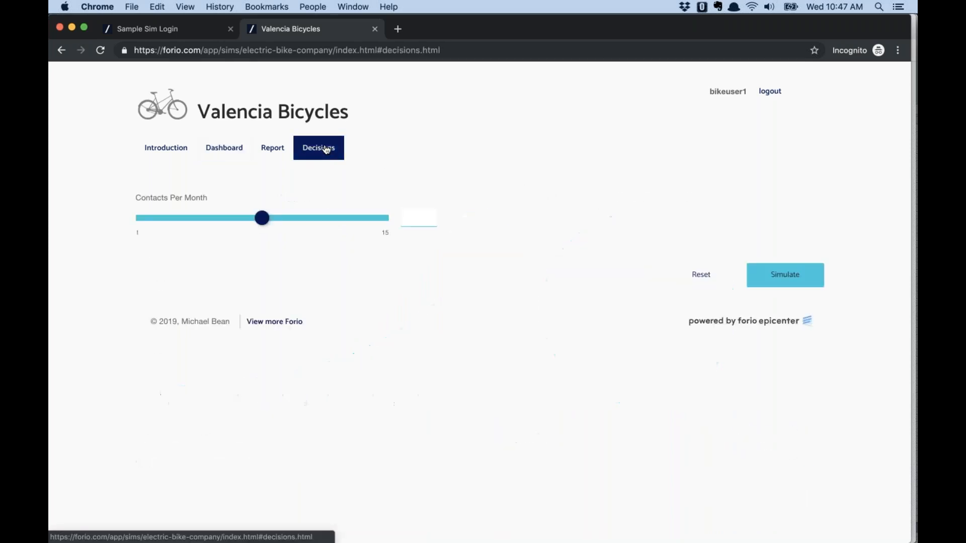
pyautogui.click(797, 276)
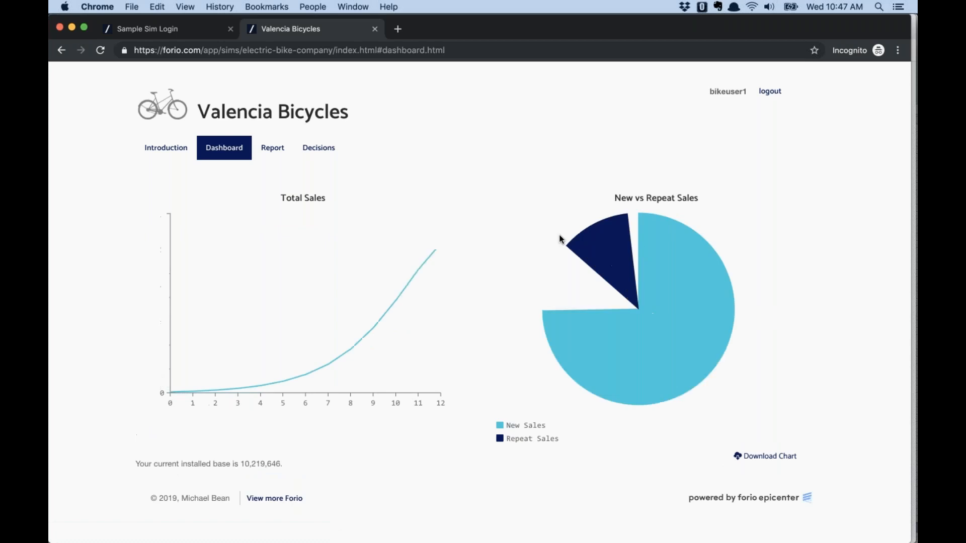
pyautogui.click(322, 149)
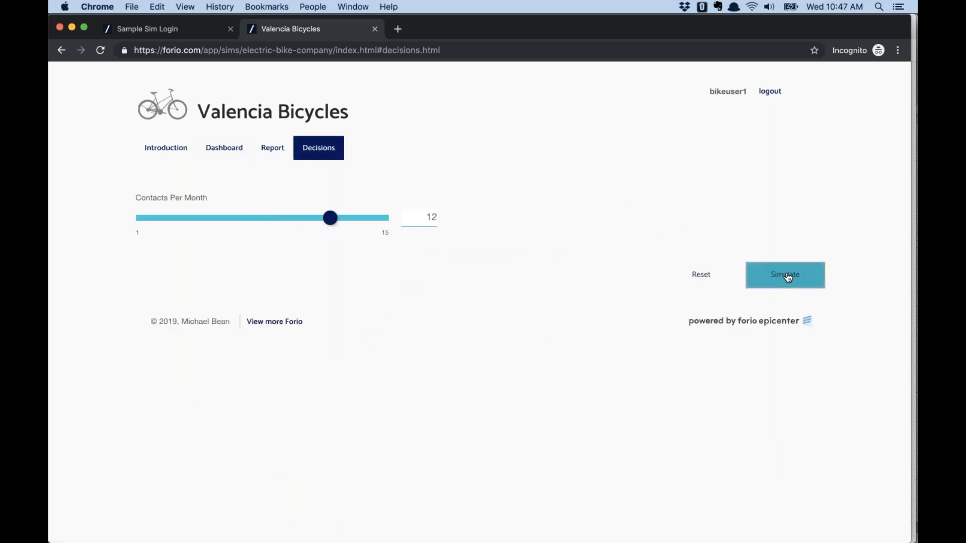
pyautogui.click(788, 278)
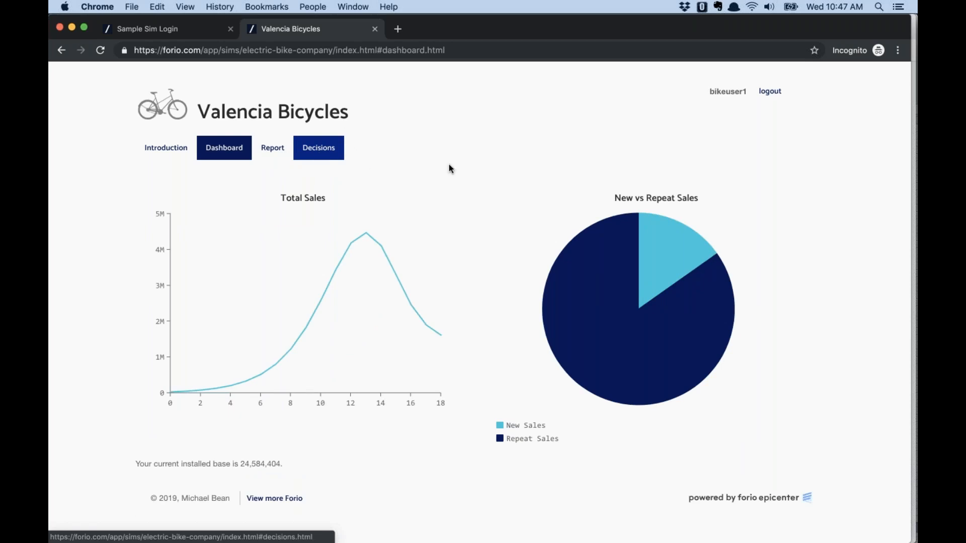
# Simulate the final period, then log the student out of the simulation
pyautogui.click(335, 159)
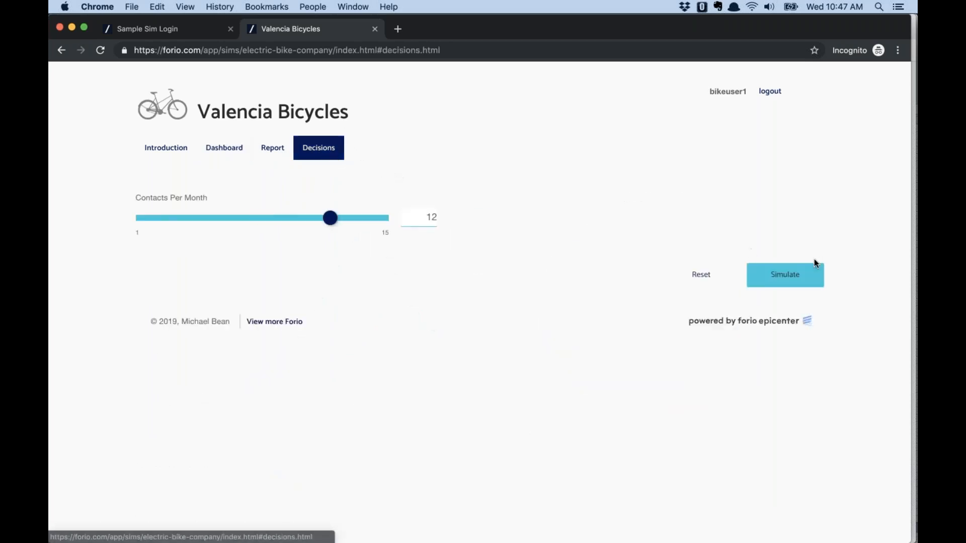
pyautogui.click(777, 279)
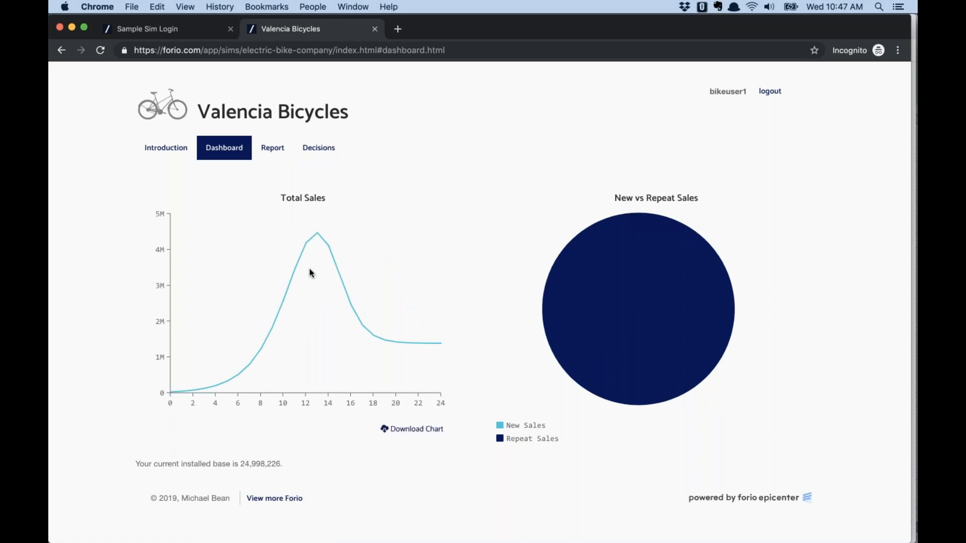
pyautogui.moveTo(712, 282)
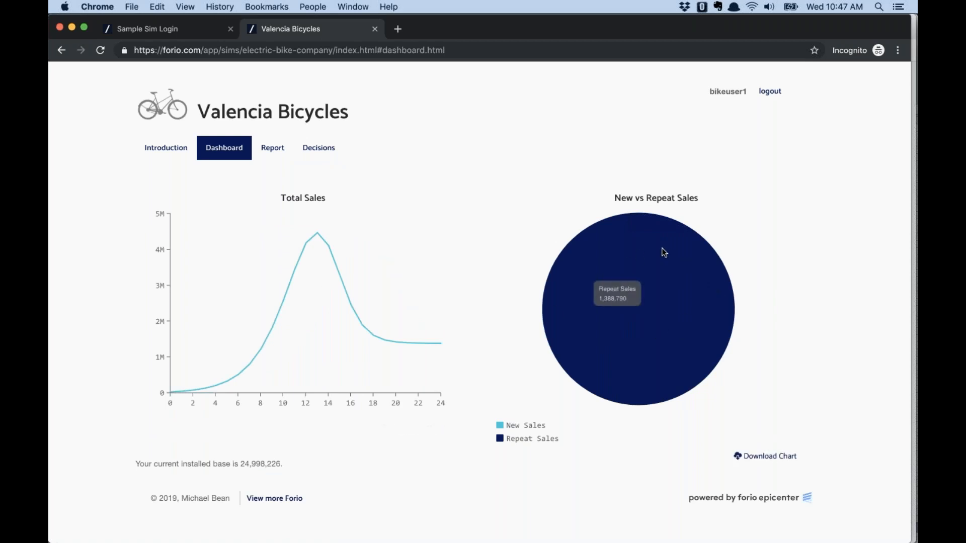
pyautogui.click(770, 91)
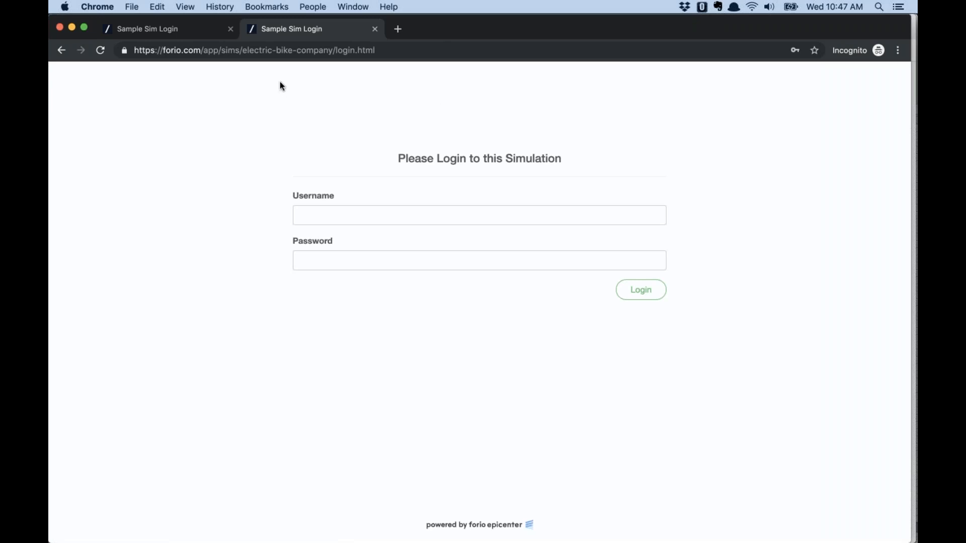
# Copy the facilitator's username and log in as facilitator with the saved password
pyautogui.click(230, 28)
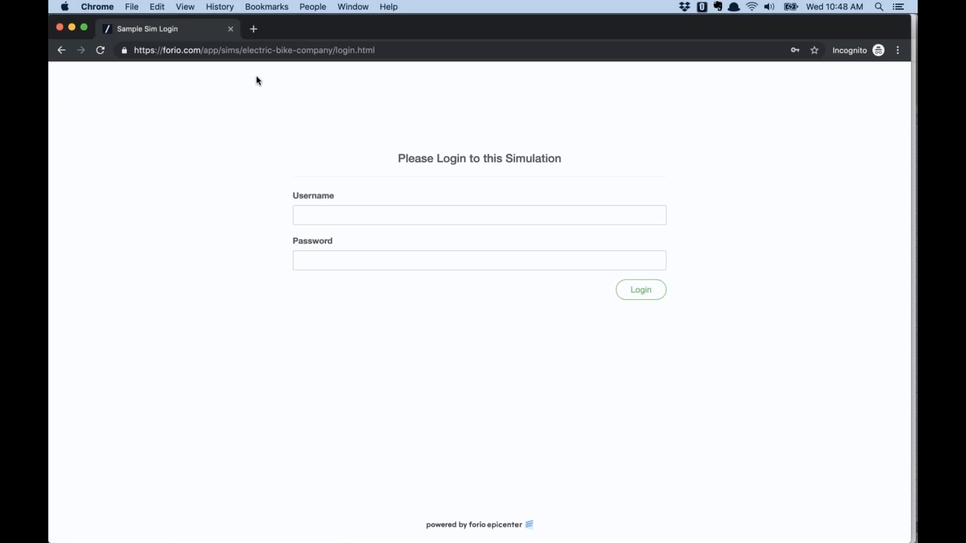
pyautogui.press('super+w')
pyautogui.doubleClick(343, 228)
pyautogui.press('super+c')
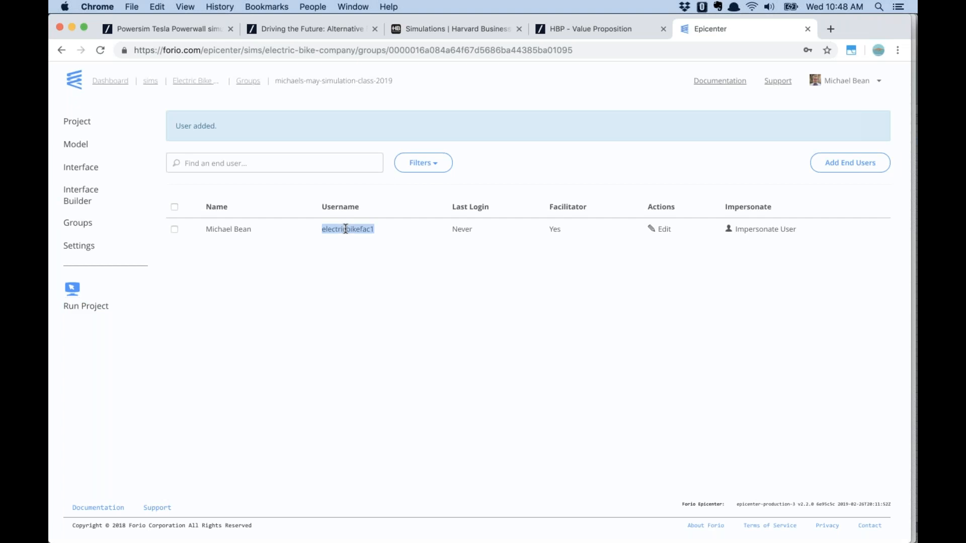
pyautogui.press('super+grave')
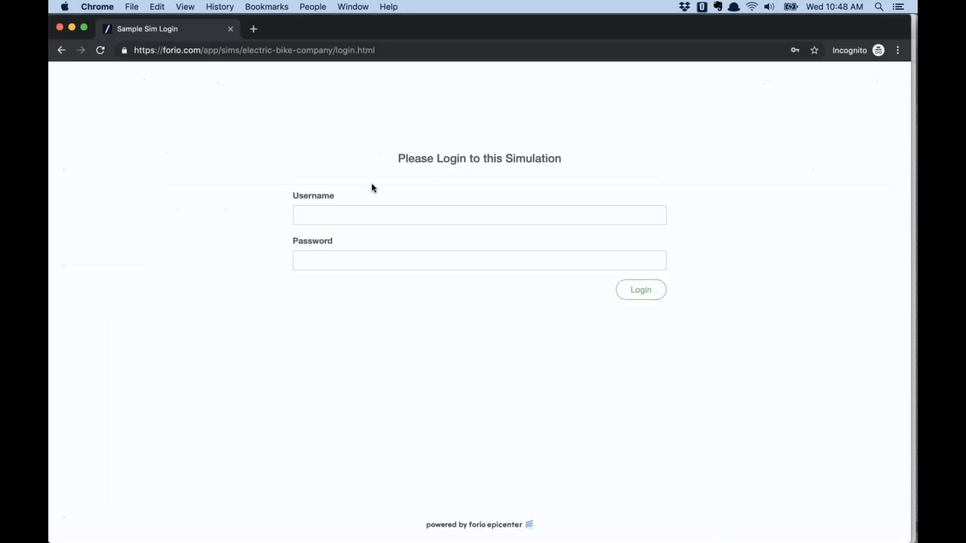
pyautogui.click(352, 221)
pyautogui.press('super+v')
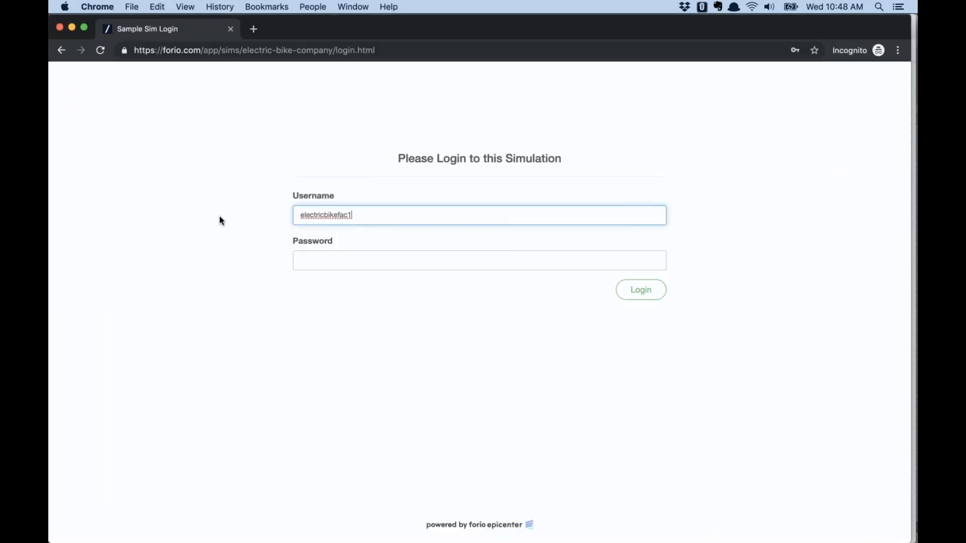
pyautogui.click(310, 251)
pyautogui.press('super+v')
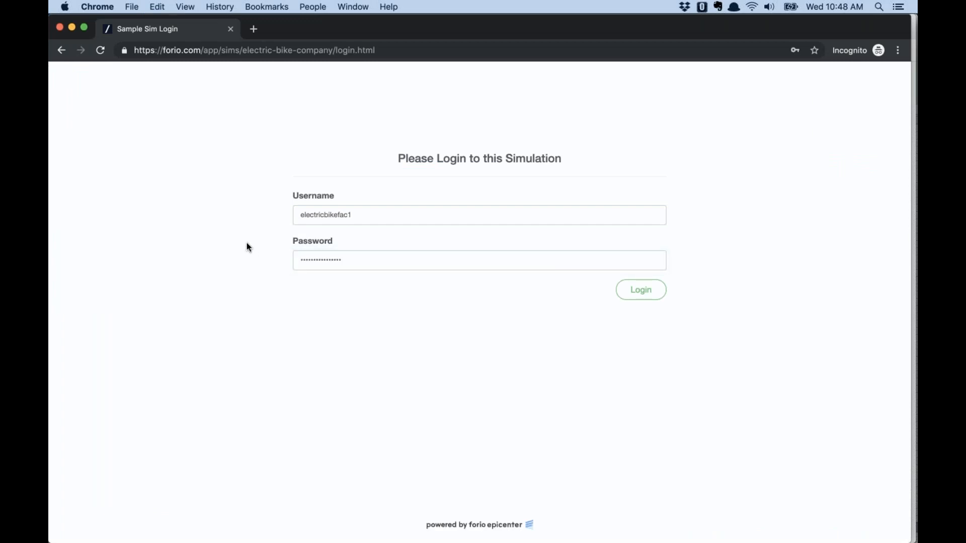
pyautogui.click(636, 290)
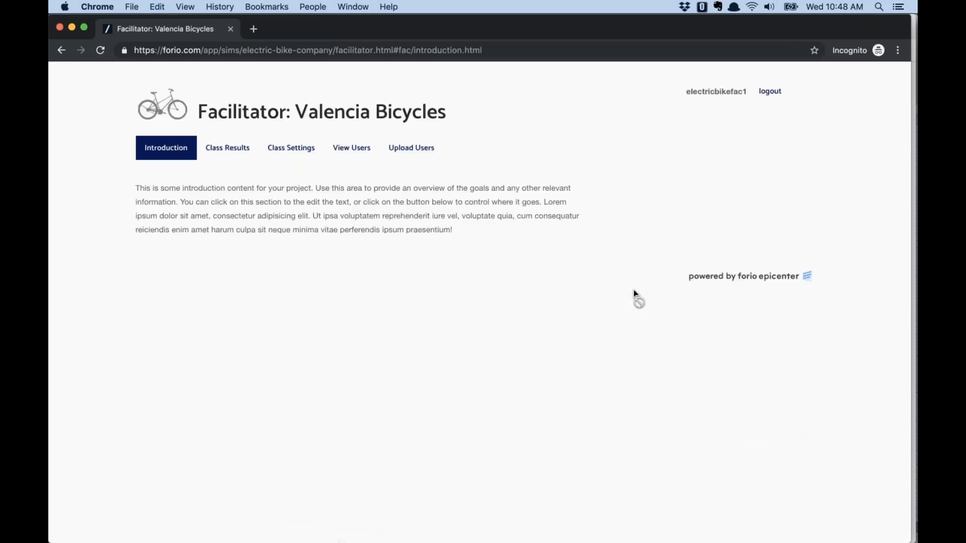
# From Class Results, view the latest run (installed base 24,998,226) and show its Dashboard sales charts
pyautogui.click(227, 149)
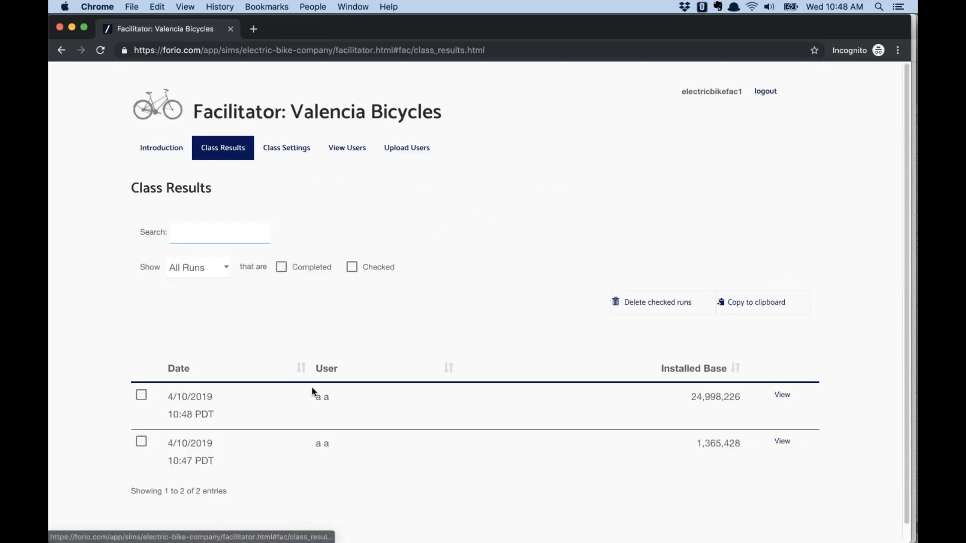
pyautogui.scroll(-1, 310, 389)
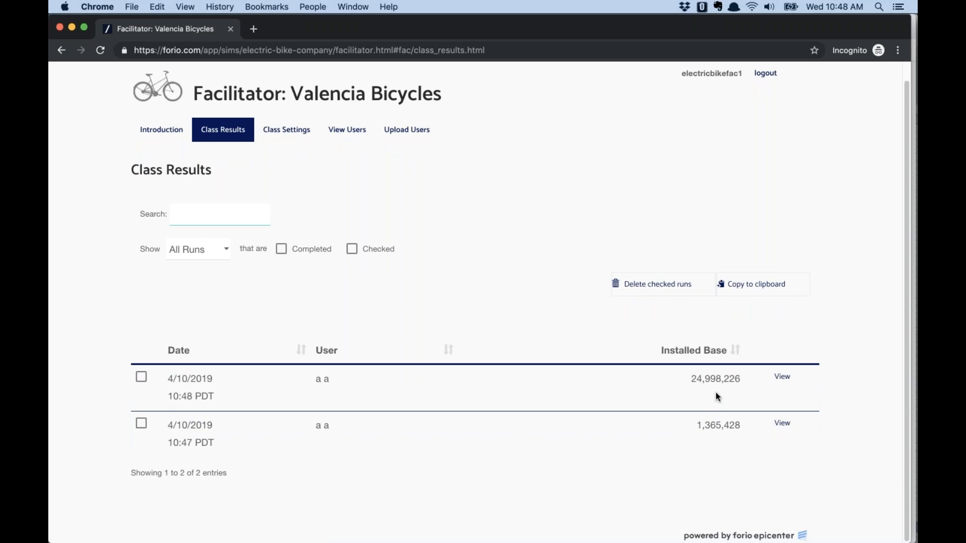
pyautogui.click(789, 379)
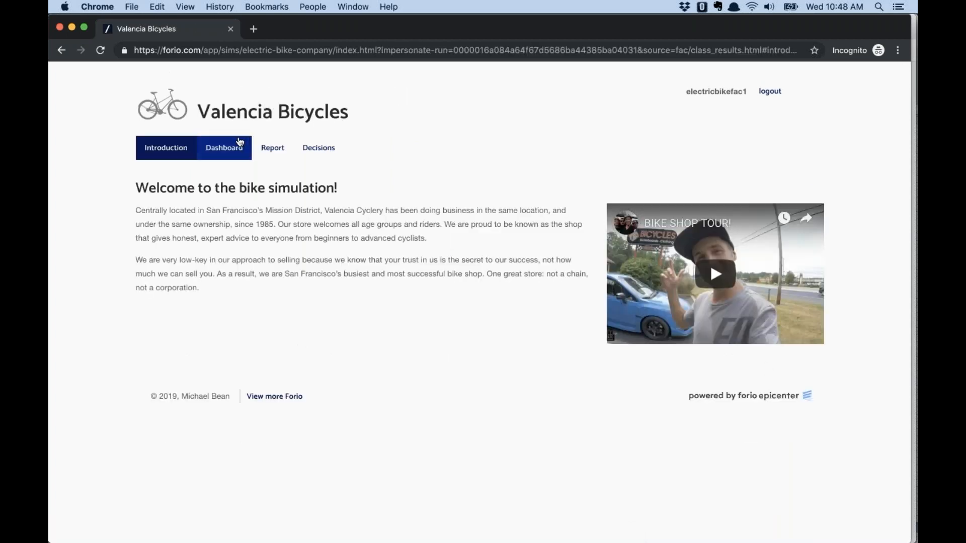
pyautogui.click(225, 148)
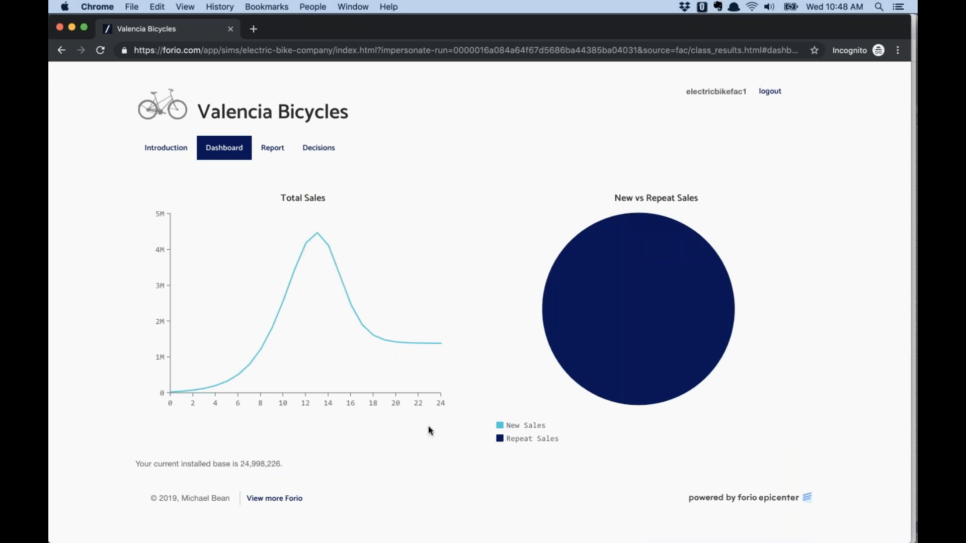
pyautogui.moveTo(388, 220)
# Switch back to the regular Epicenter browser window
pyautogui.press('super+Tab')
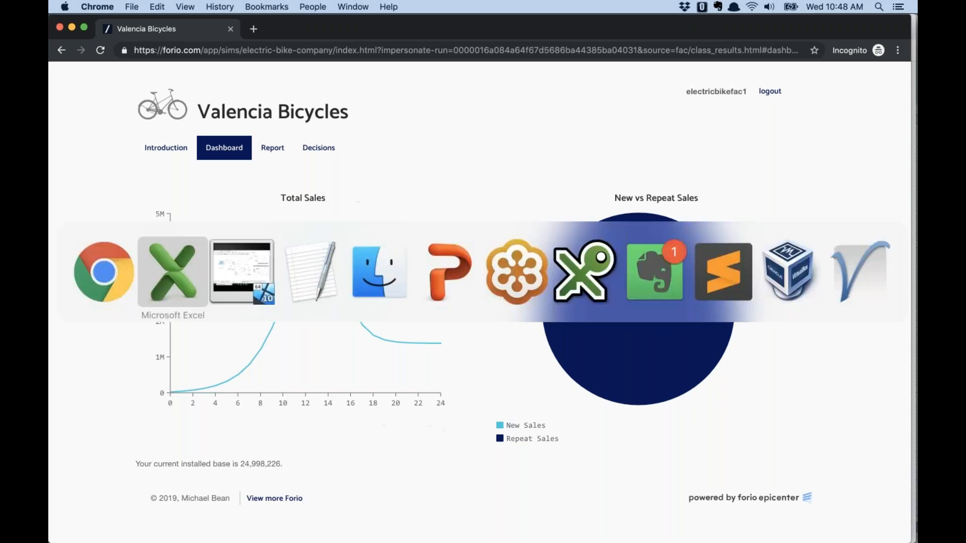
pyautogui.press('super+Tab')
pyautogui.press('super+Tab')
pyautogui.press('super+Tab')
pyautogui.press('super+Tab')
pyautogui.press('super+Tab')
pyautogui.press('super+Tab')
pyautogui.press('super+Tab')
pyautogui.press('super+Tab')
pyautogui.press('super+Tab')
pyautogui.press('super+Tab')
pyautogui.press('super+Tab')
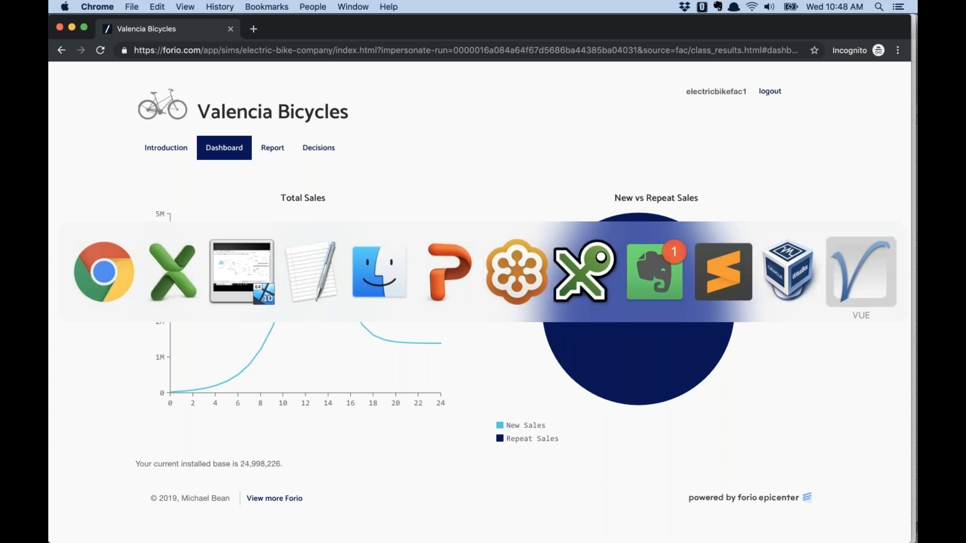
pyautogui.press('super+grave')
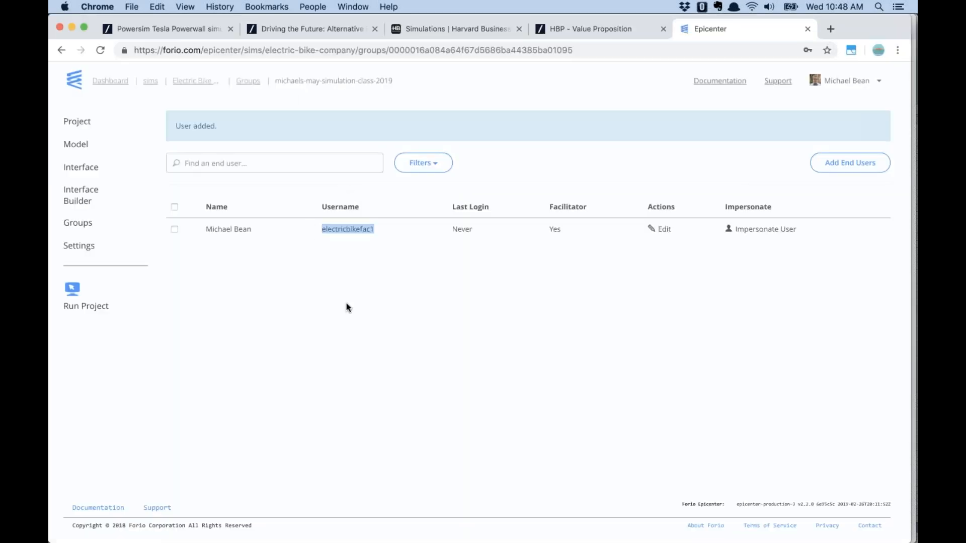
pyautogui.click(346, 302)
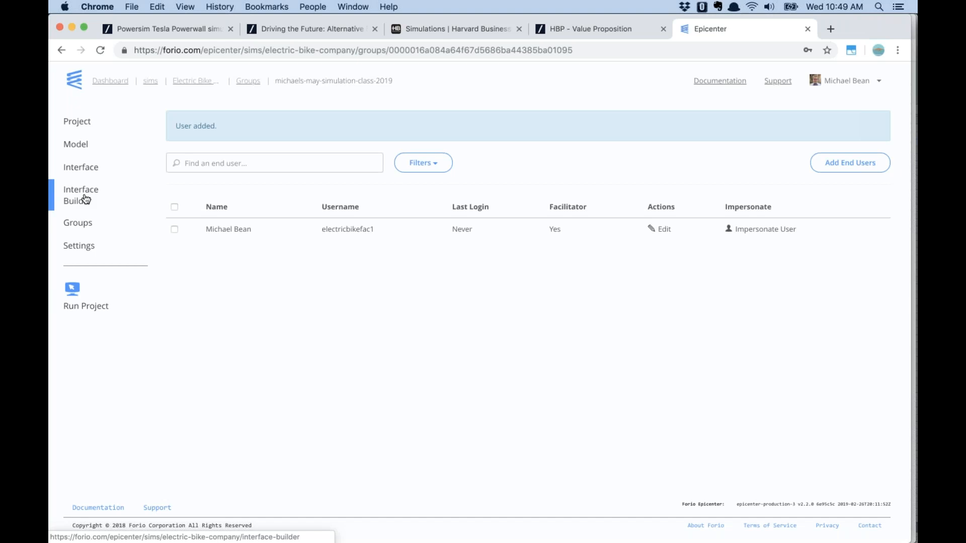
# Check the class group's three users, including the facilitator, then return to the Groups list
pyautogui.click(82, 225)
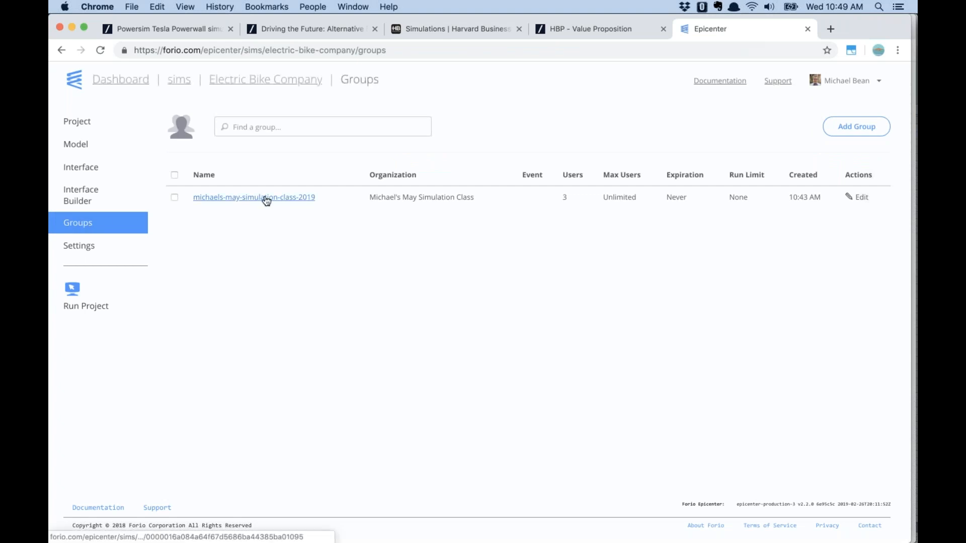
pyautogui.click(266, 198)
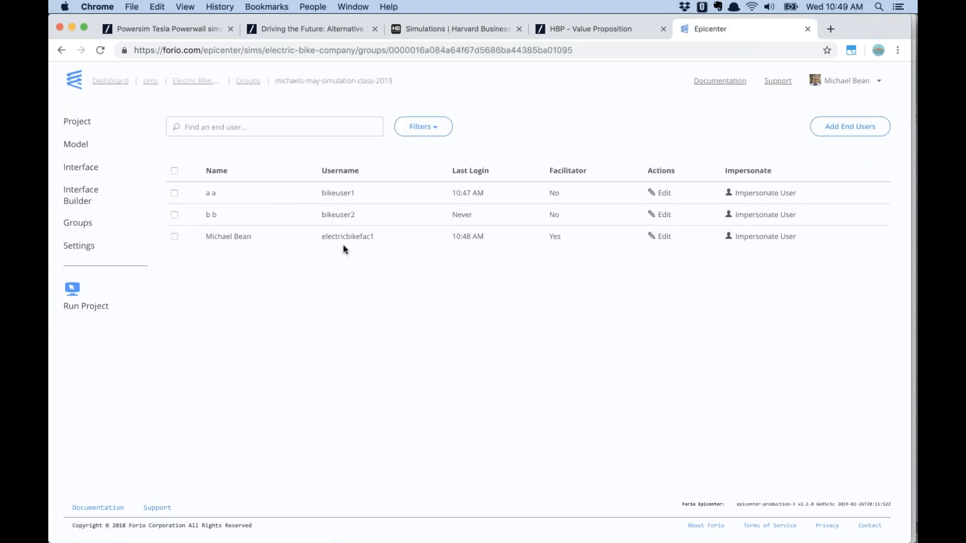
pyautogui.moveTo(577, 240); pyautogui.dragTo(538, 240)
pyautogui.click(353, 256)
pyautogui.click(82, 224)
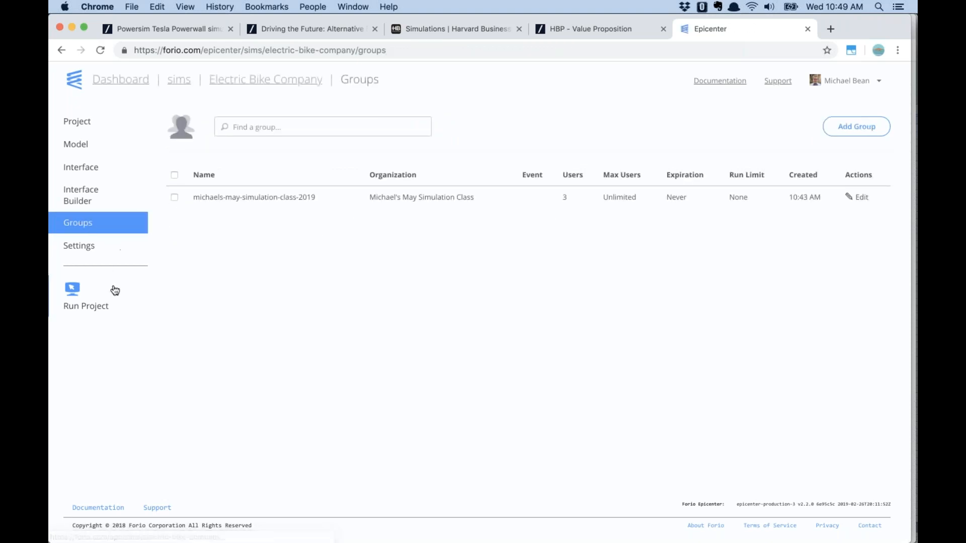
# Create a new group with organization 'june class', named june-class-apr-2019
pyautogui.click(853, 128)
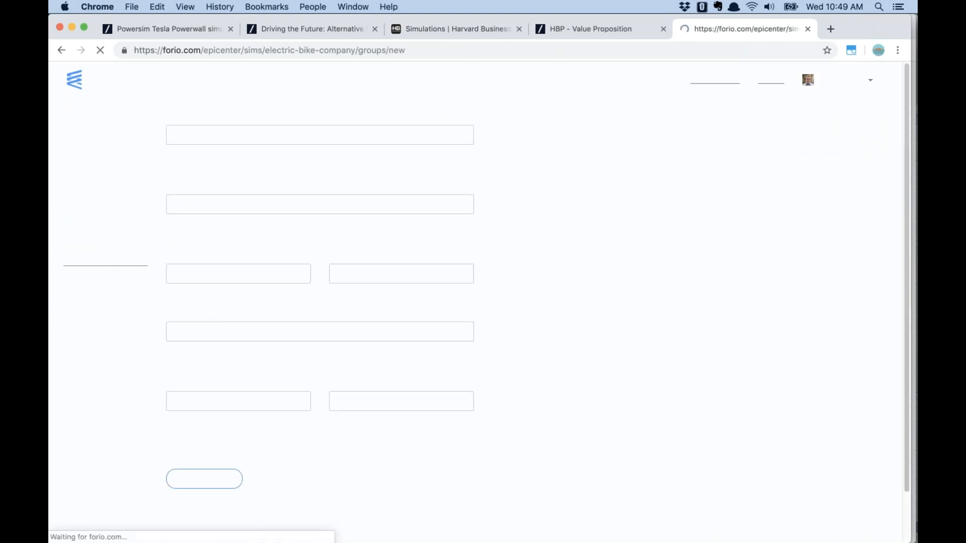
pyautogui.click(244, 138)
pyautogui.write('j')
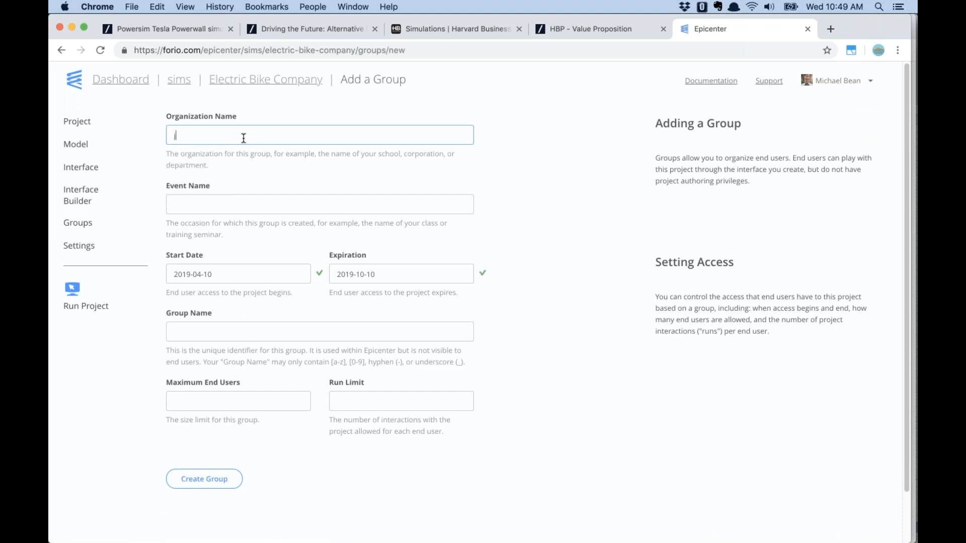
pyautogui.write('une class')
pyautogui.press('Tab')
pyautogui.click(230, 479)
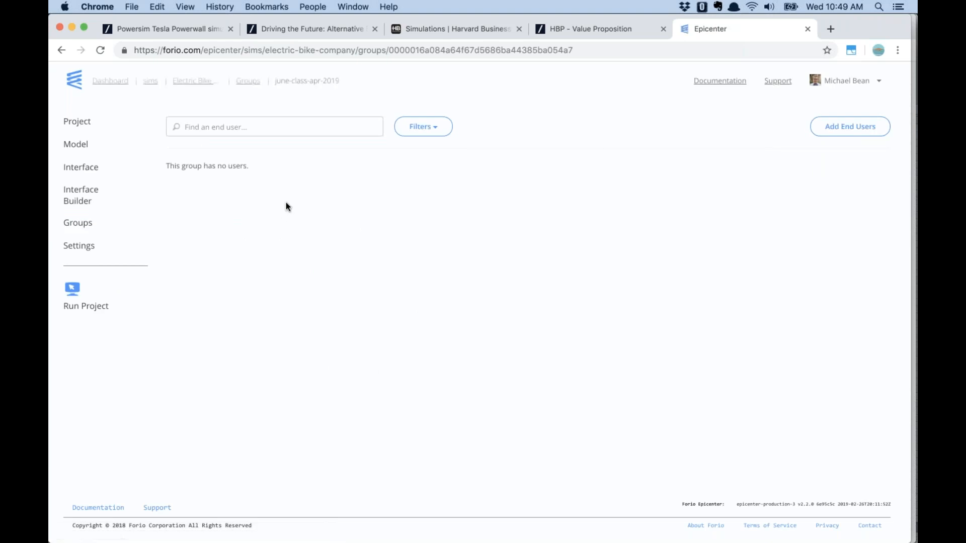
# Show the Electric Bike Company project's General Settings overview
pyautogui.click(76, 228)
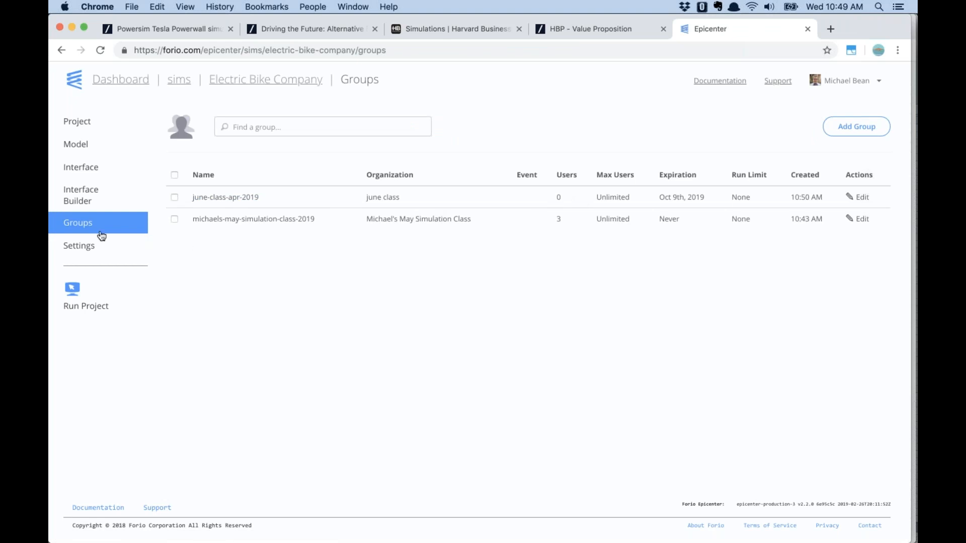
pyautogui.click(71, 251)
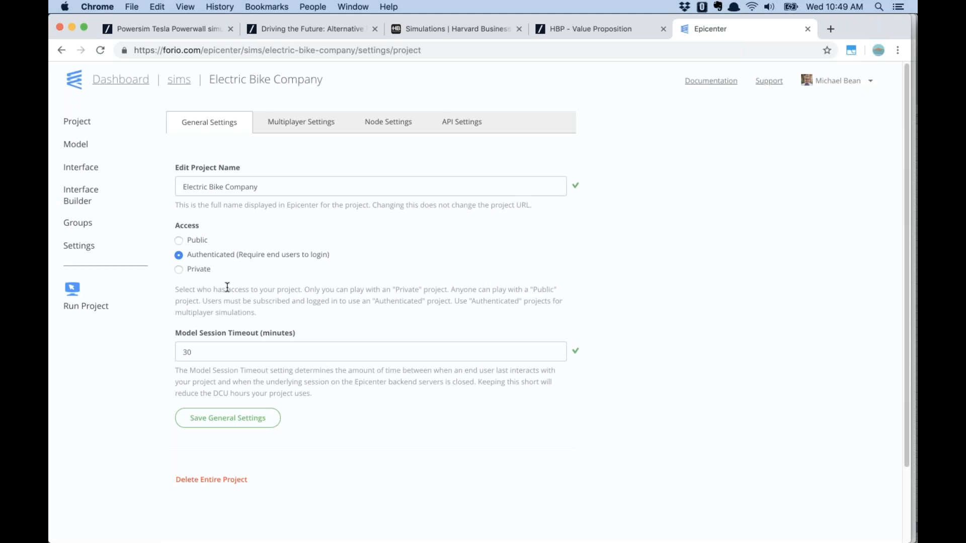
pyautogui.click(75, 123)
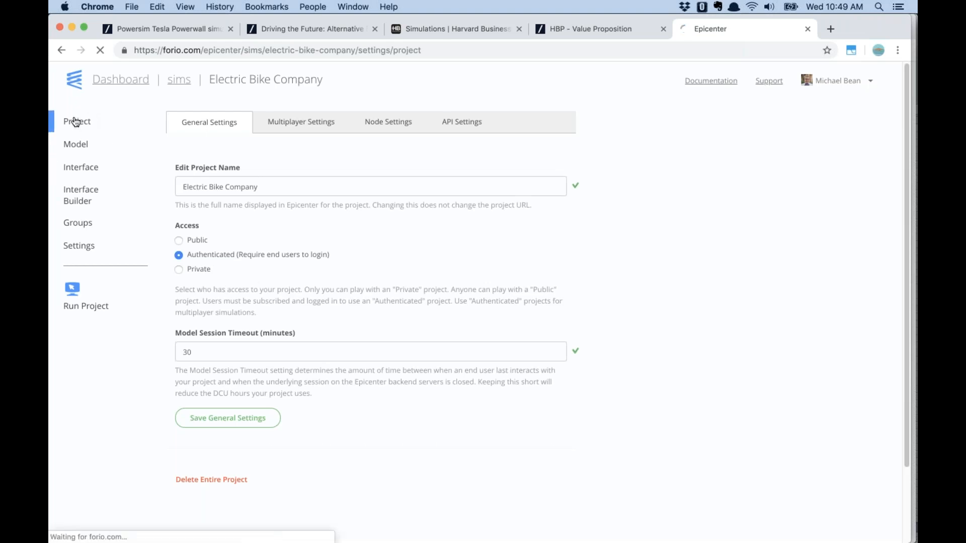
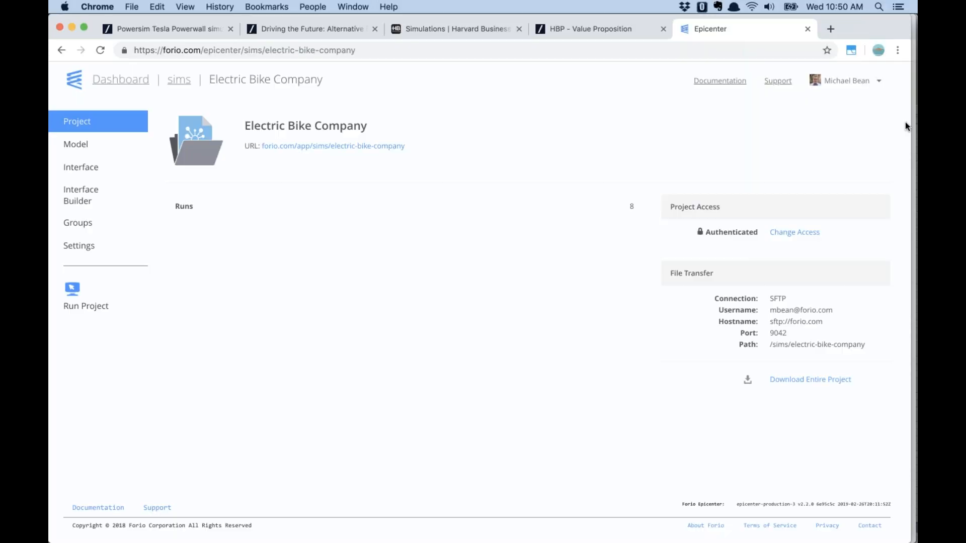
# Switch from the Electric Bike Company project page to the full-screen Q & A slide
pyautogui.press('super+Tab')
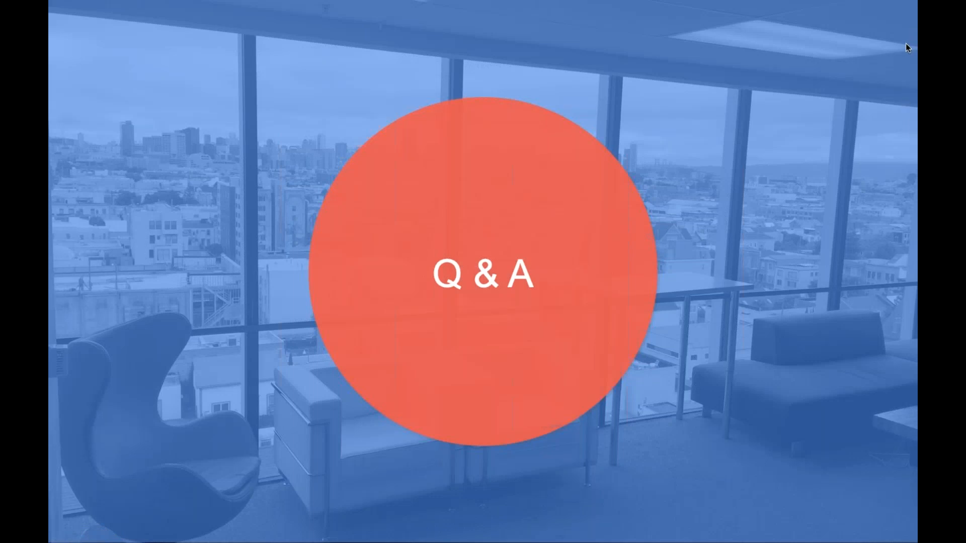
# End the slide show, then restart it on the Q & A slide, slide 8
pyautogui.press('Escape')
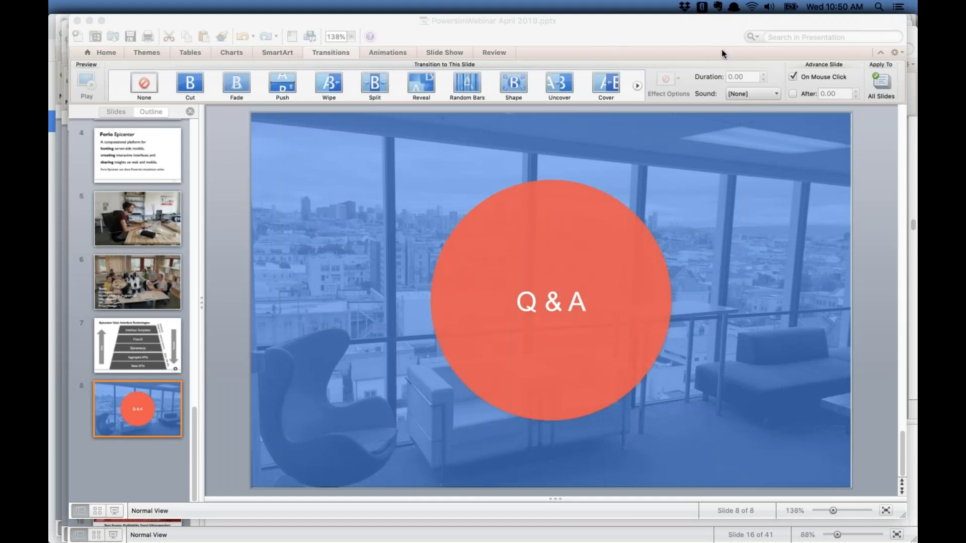
pyautogui.click(114, 511)
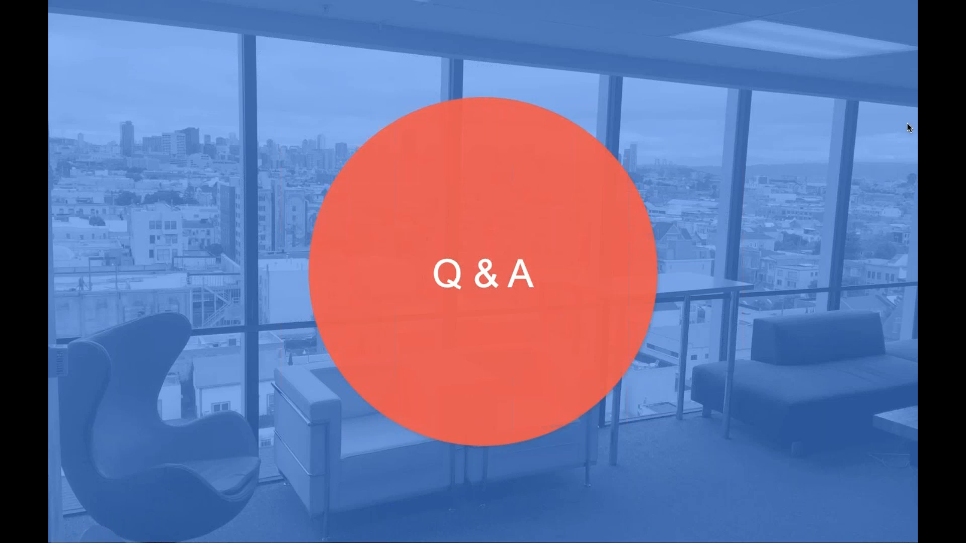
# Back in Chrome, load forio.com in a new tab and open the Epicenter pricing page
pyautogui.press('super+Tab')
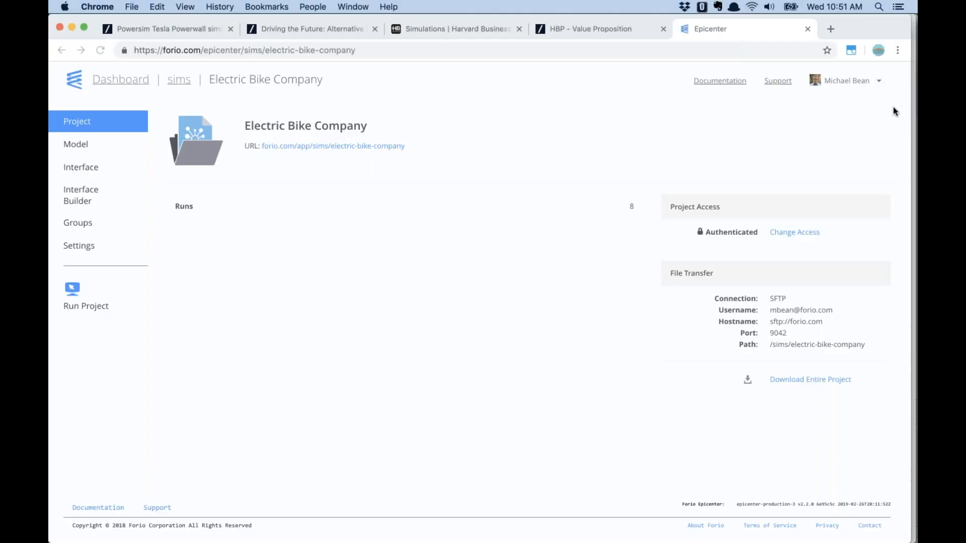
pyautogui.click(830, 30)
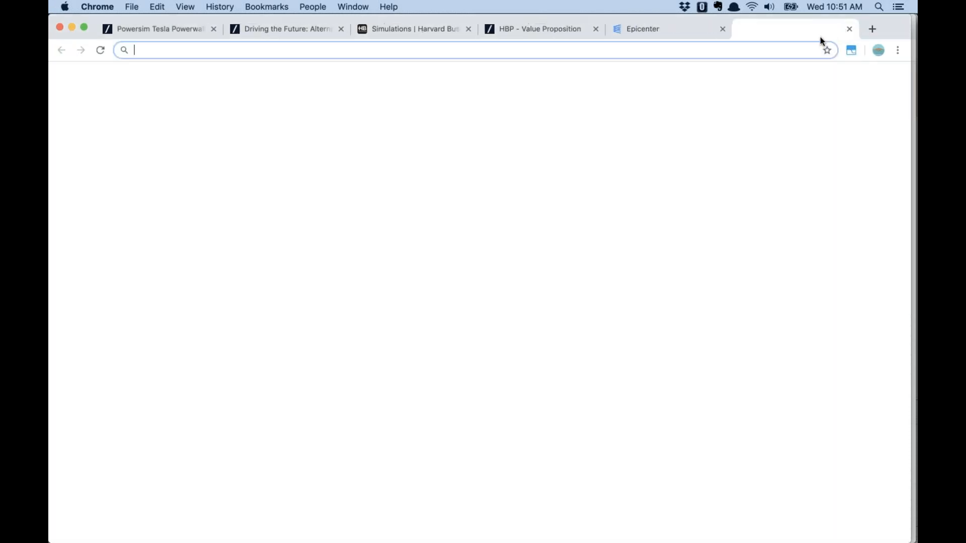
pyautogui.write('forio.com')
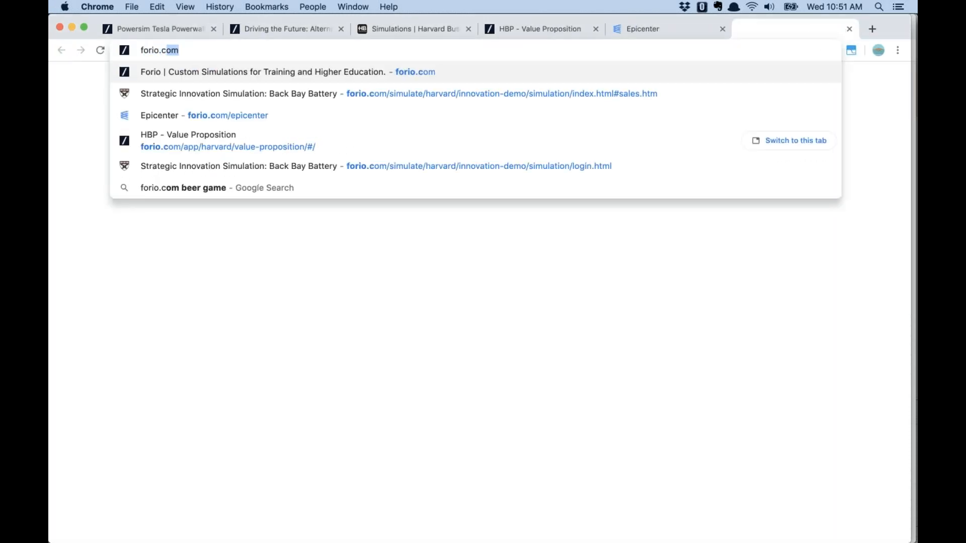
pyautogui.press('Return')
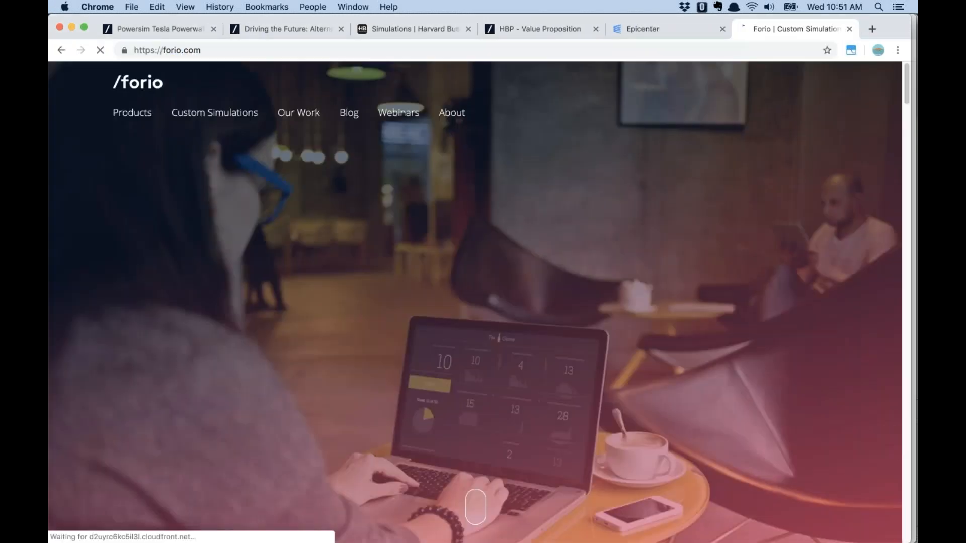
pyautogui.moveTo(146, 117)
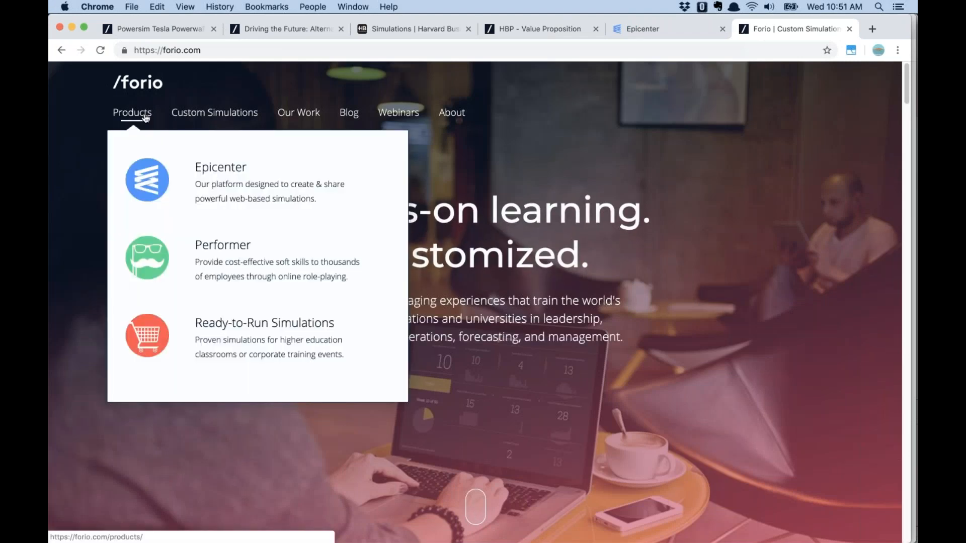
pyautogui.click(217, 185)
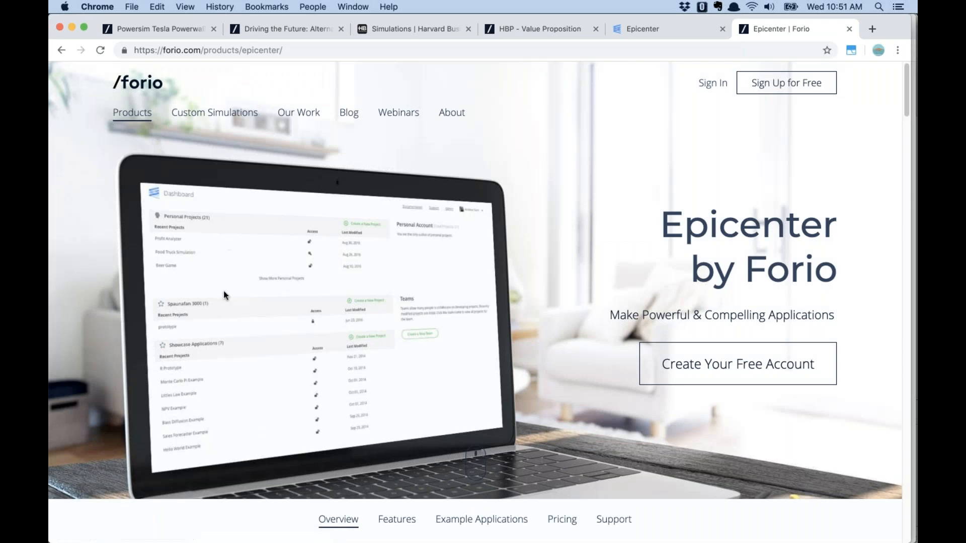
pyautogui.click(560, 524)
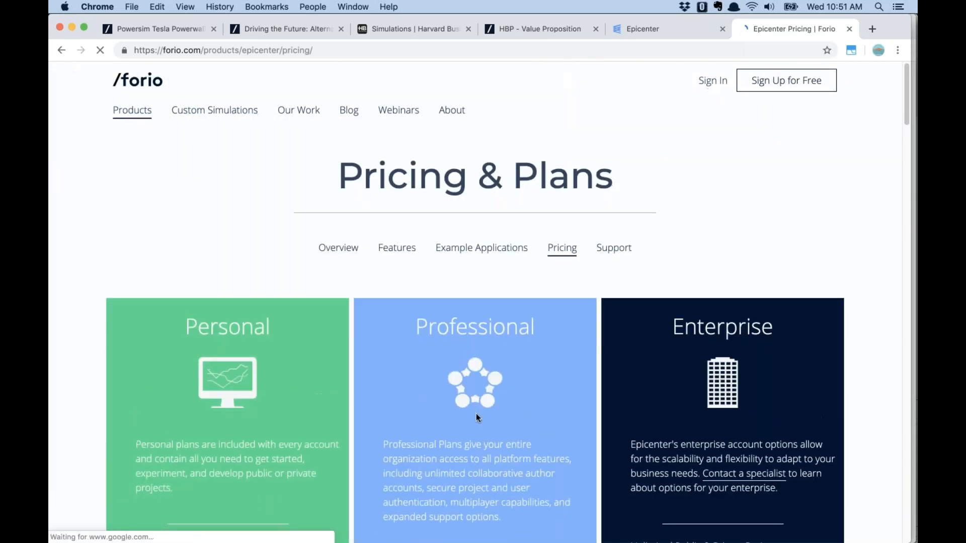
# Scroll to the Plan Feature Comparison and highlight the 40 and 5,000 authenticated end-user figures
pyautogui.scroll(-5, 476, 413)
pyautogui.scroll(-10, 476, 411)
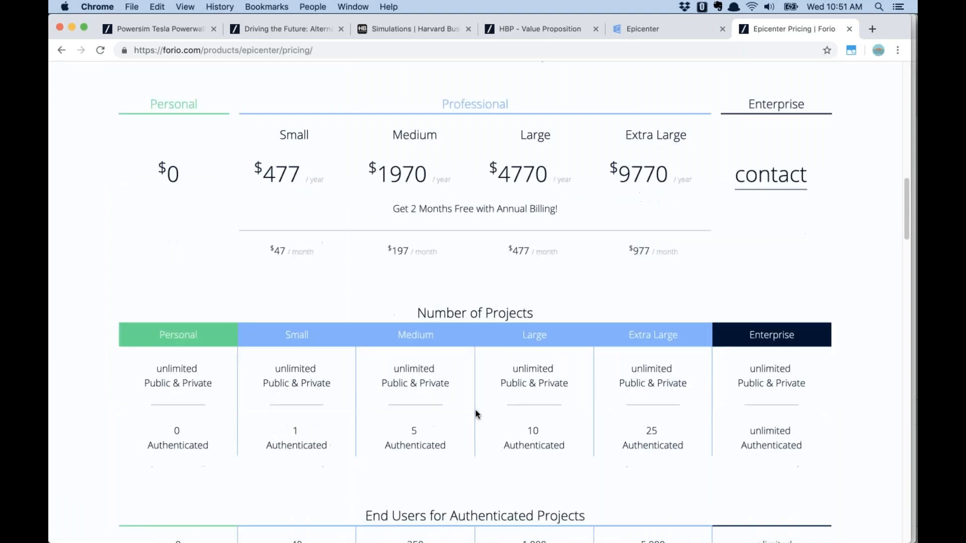
pyautogui.scroll(3, 477, 414)
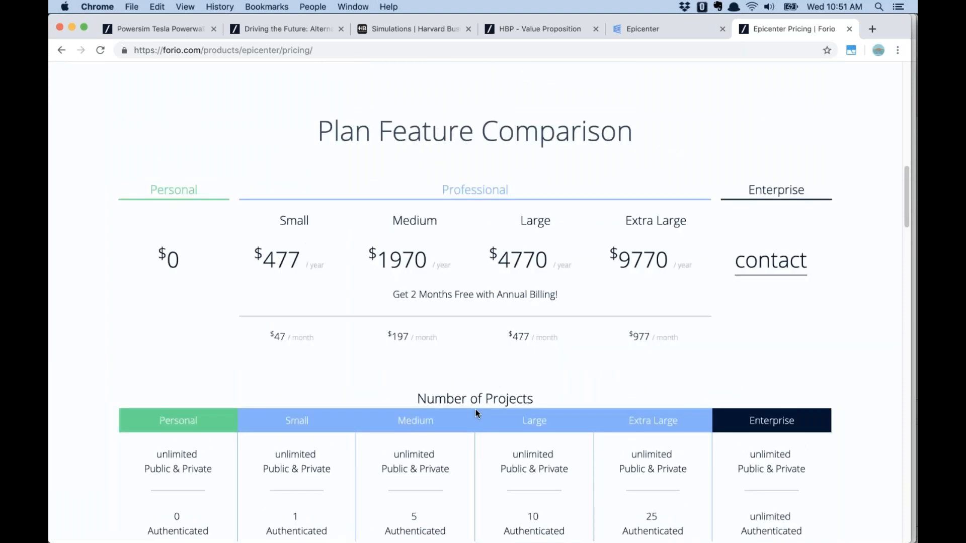
pyautogui.scroll(-1, 476, 407)
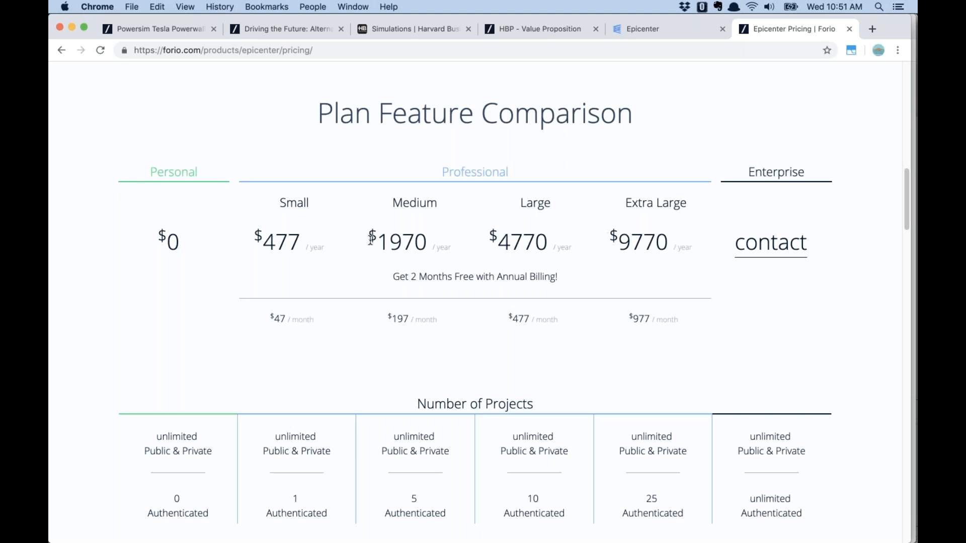
pyautogui.scroll(-3, 414, 275)
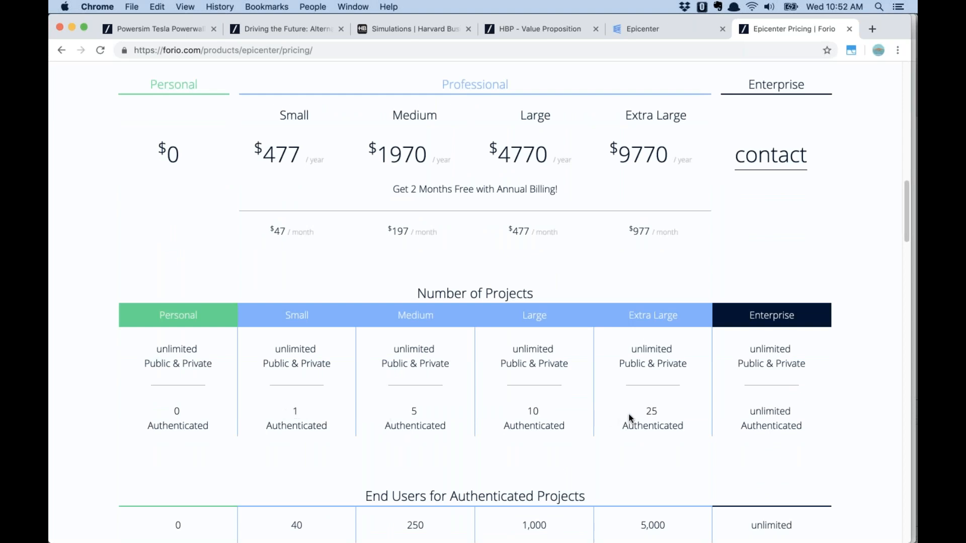
pyautogui.scroll(-2, 612, 413)
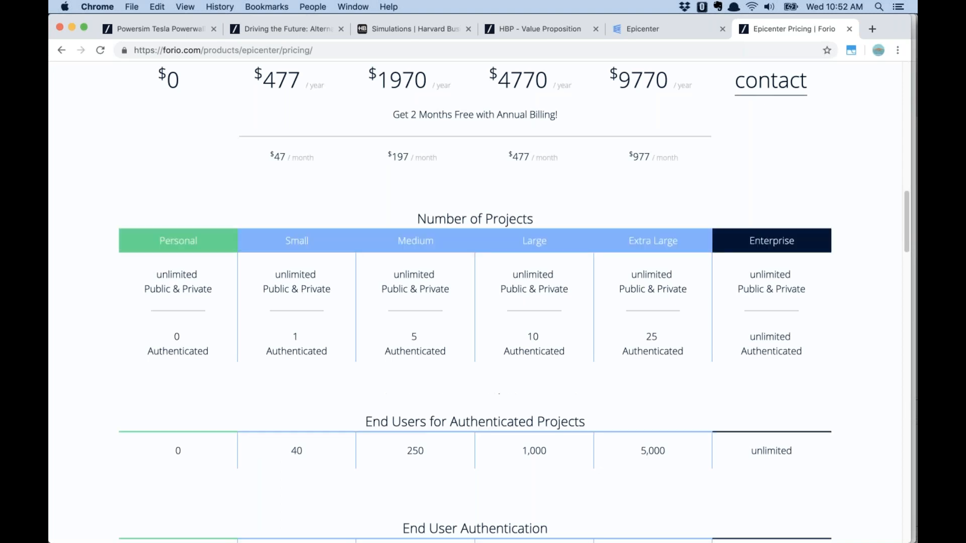
pyautogui.moveTo(295, 450); pyautogui.dragTo(302, 452)
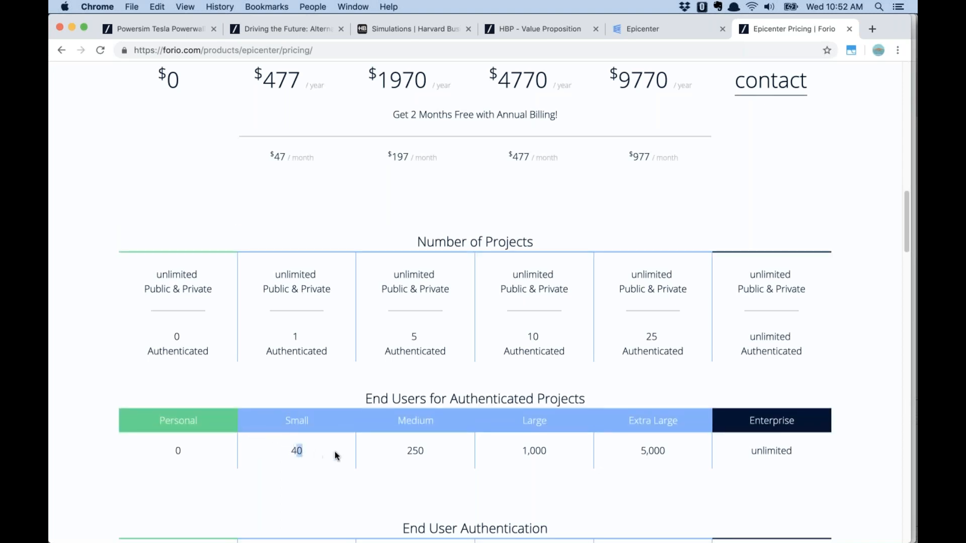
pyautogui.moveTo(671, 451); pyautogui.dragTo(638, 450)
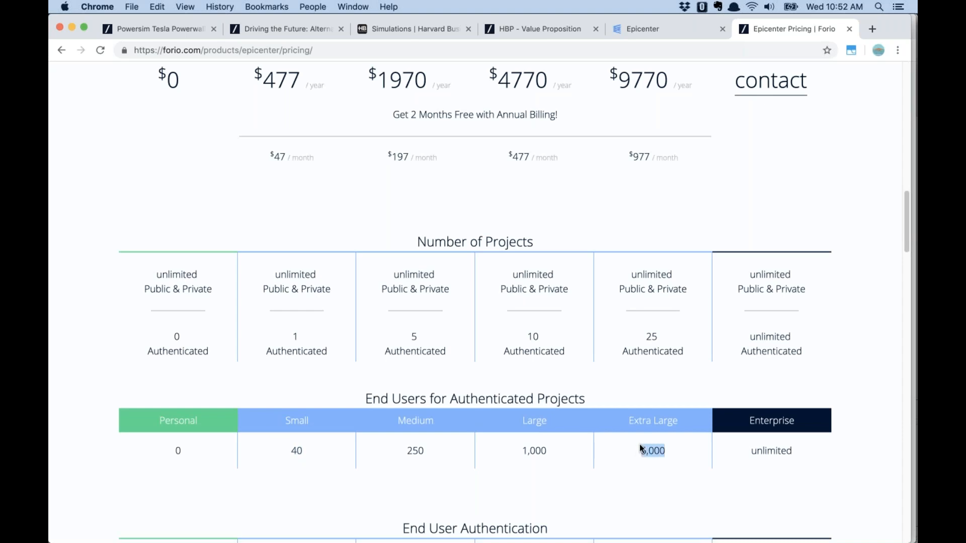